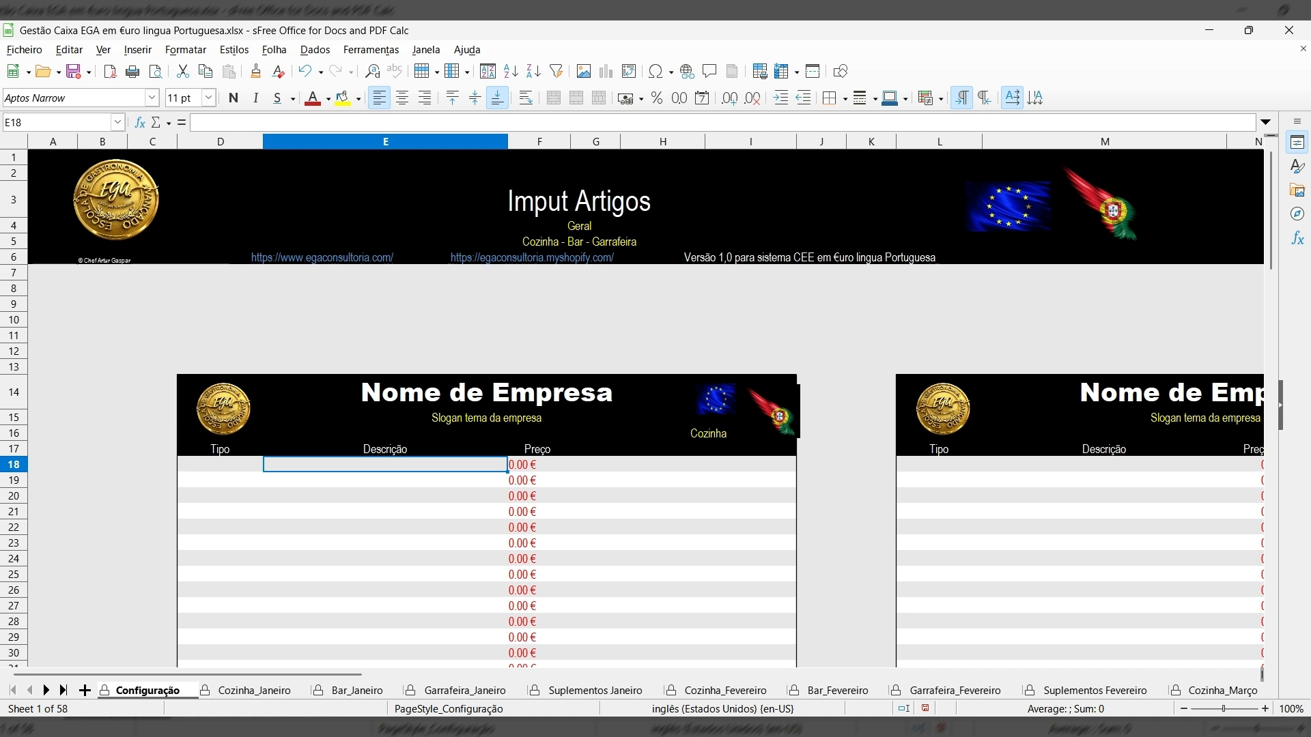
# Browse the Cozinha, Bar, Garrafeira and Suplementos cashier sheets for January and February.
pyautogui.click(265, 692)
pyautogui.click(379, 691)
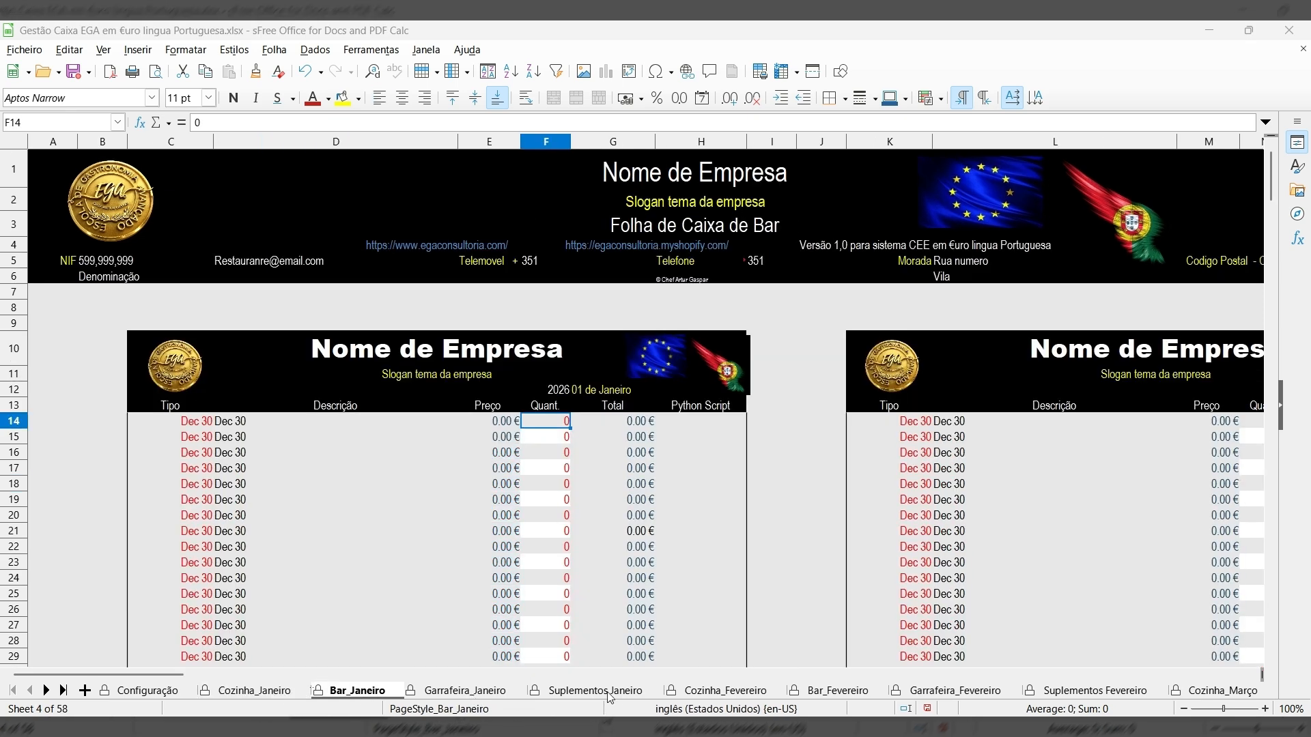
pyautogui.click(963, 693)
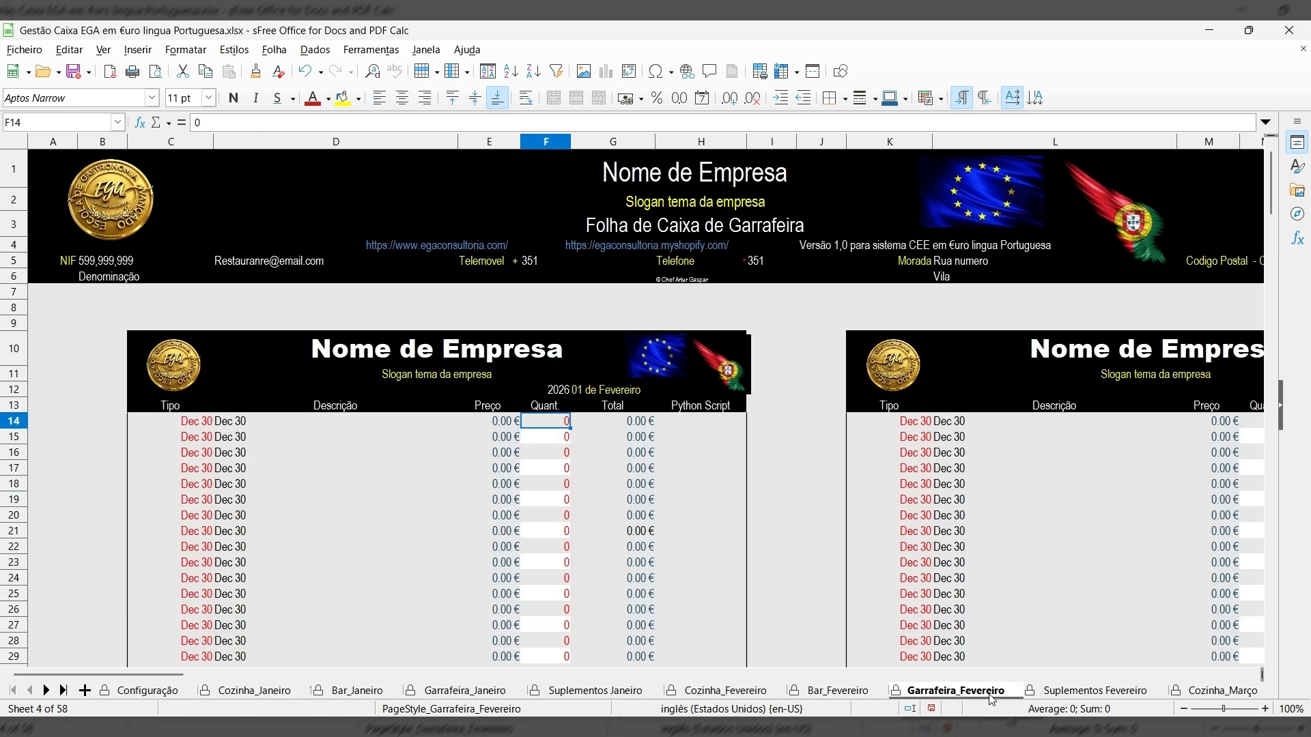
pyautogui.click(1079, 692)
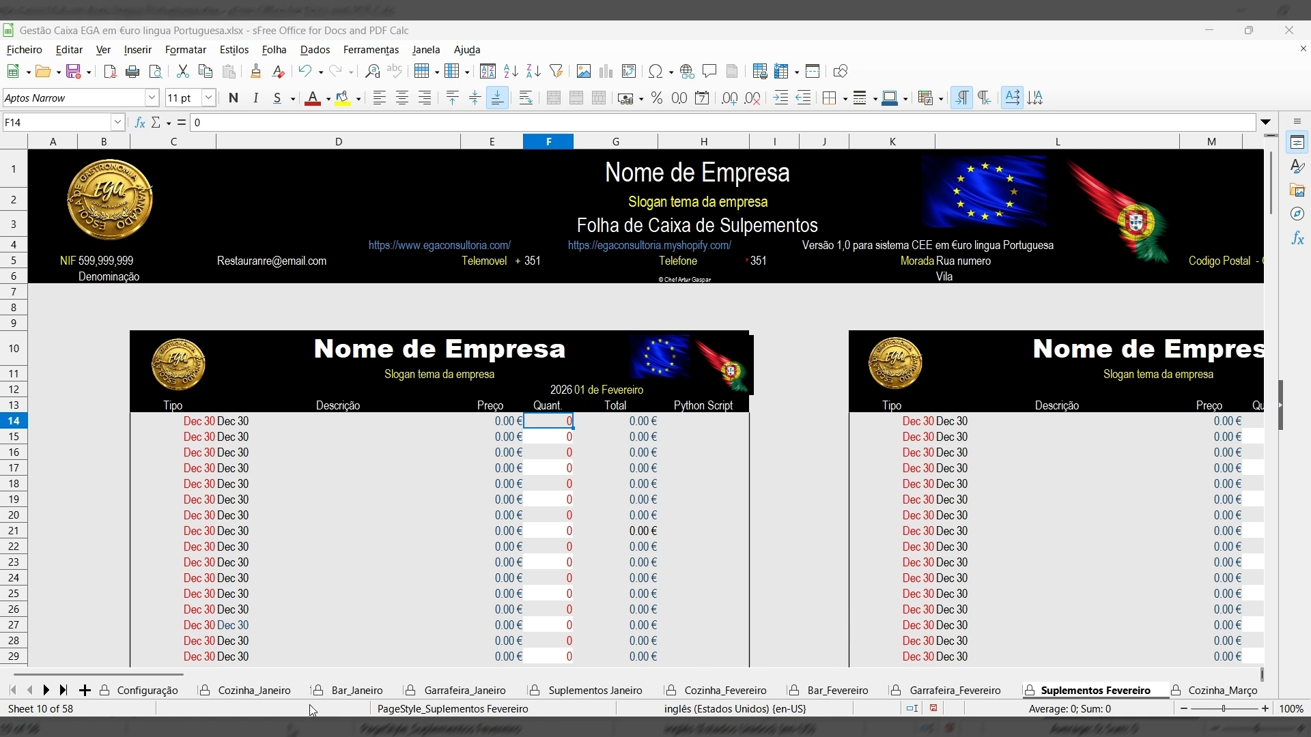
pyautogui.click(230, 690)
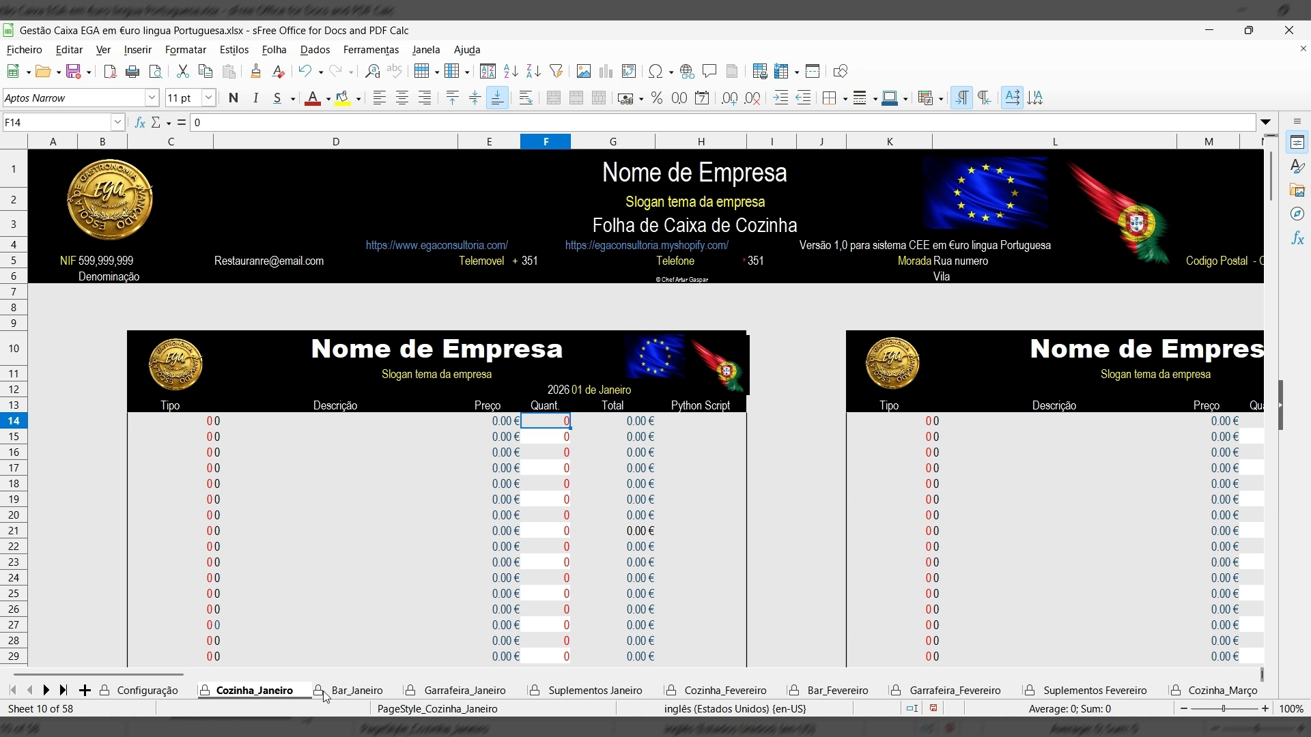
pyautogui.click(375, 691)
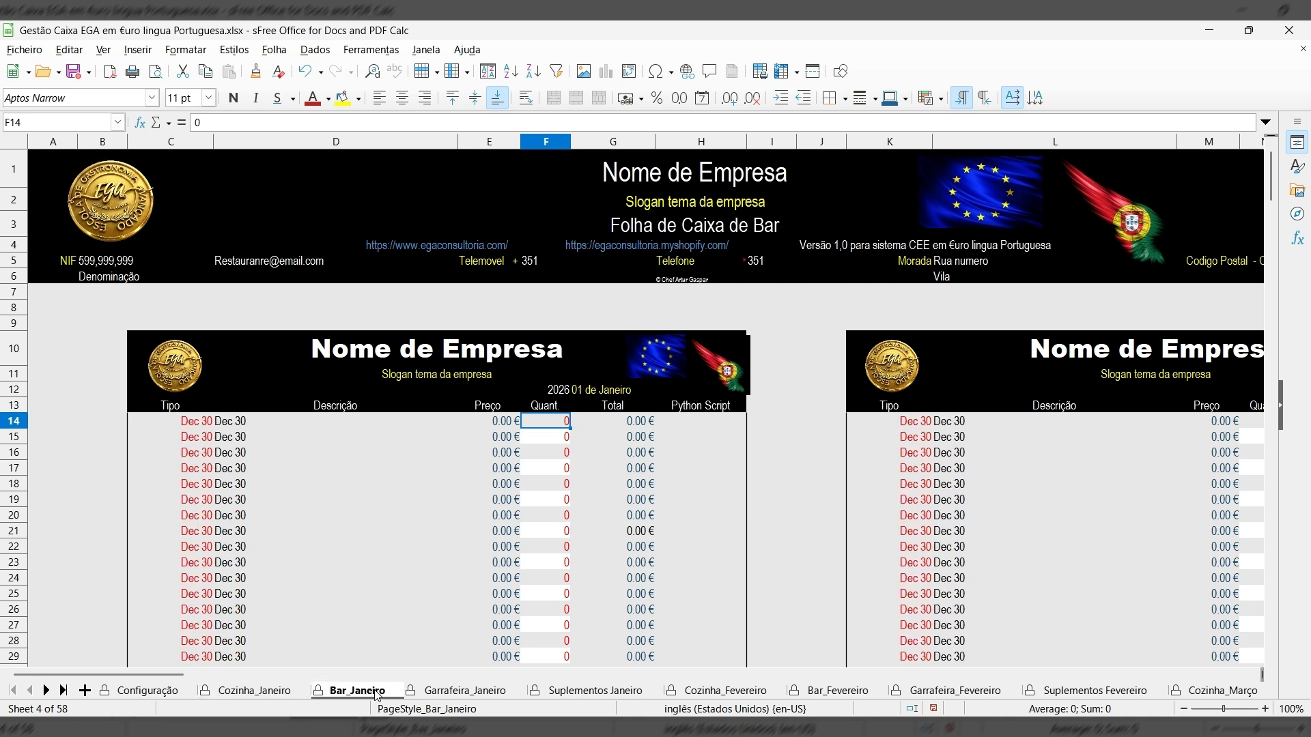
pyautogui.click(457, 692)
pyautogui.click(564, 691)
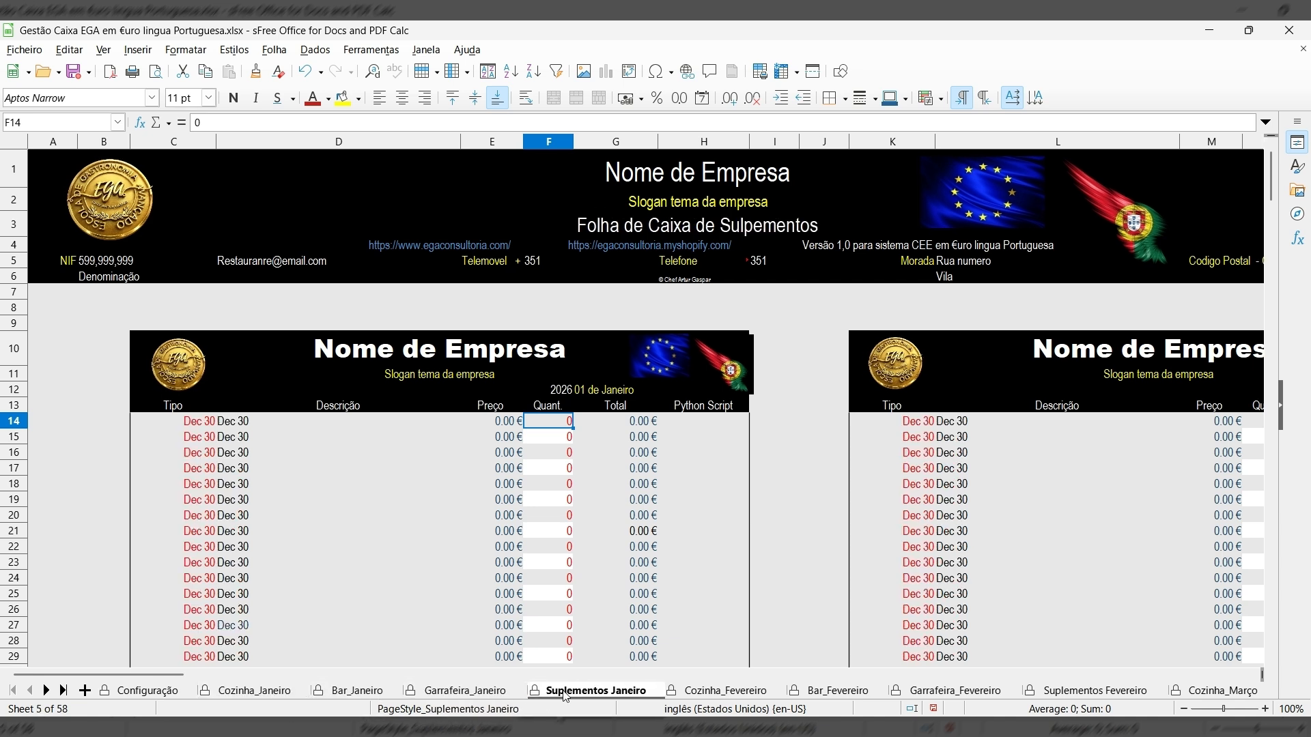
# Open Cozinha_Fevereiro and scroll down and back up through the sheet.
pyautogui.click(742, 691)
pyautogui.scroll(-19, 686, 604)
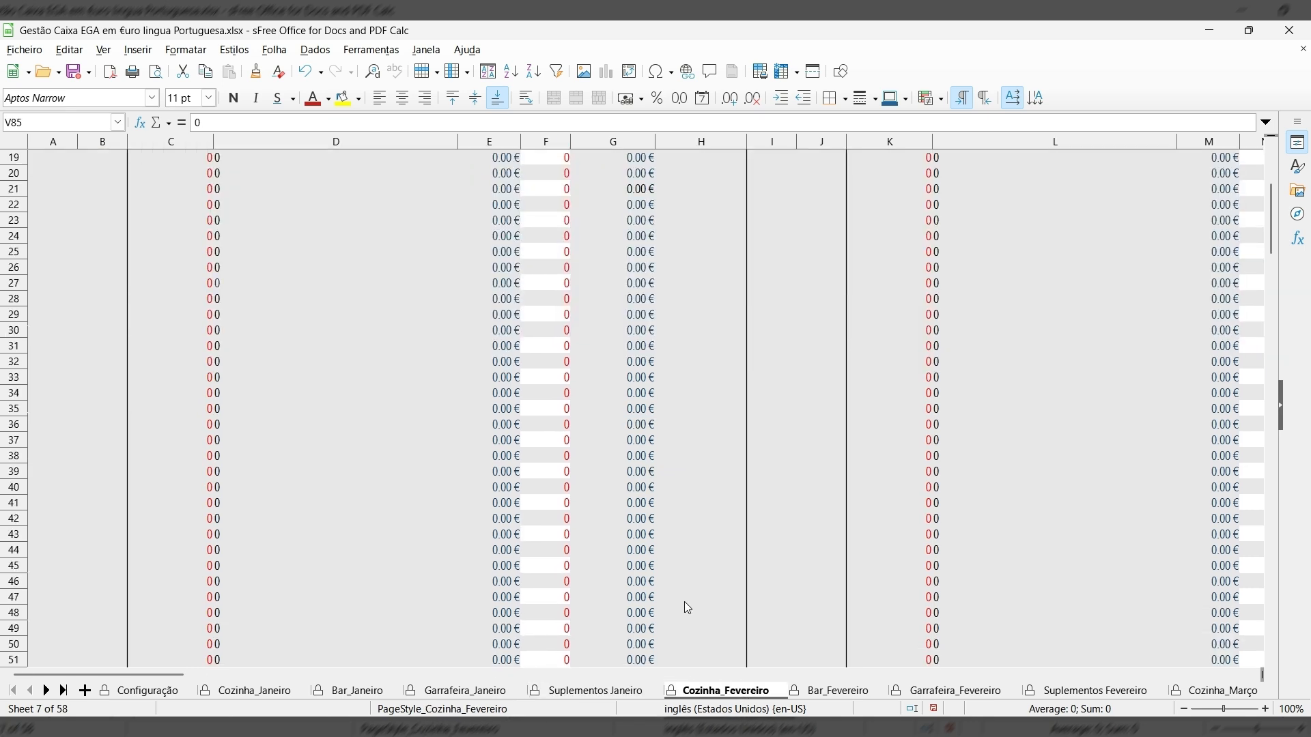
pyautogui.scroll(-20, 683, 594)
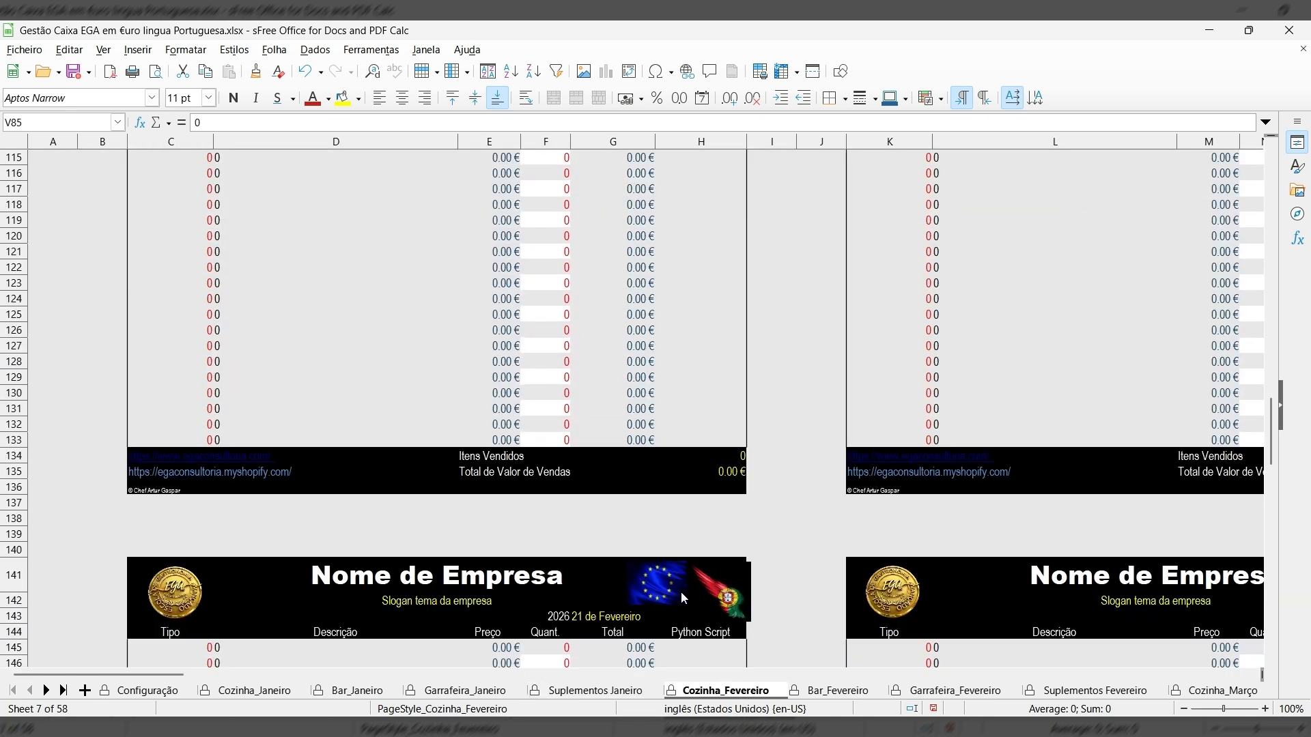
pyautogui.scroll(-16, 683, 594)
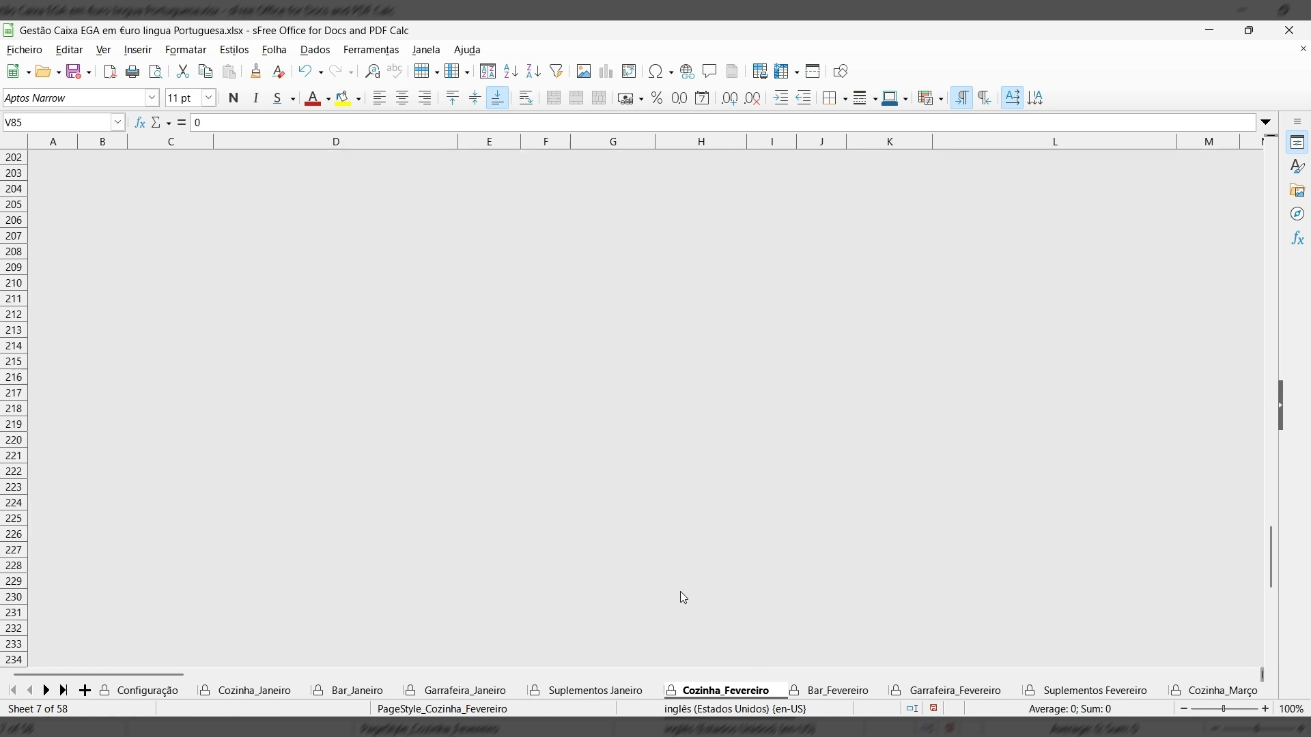
pyautogui.scroll(15, 683, 591)
pyautogui.scroll(1, 683, 594)
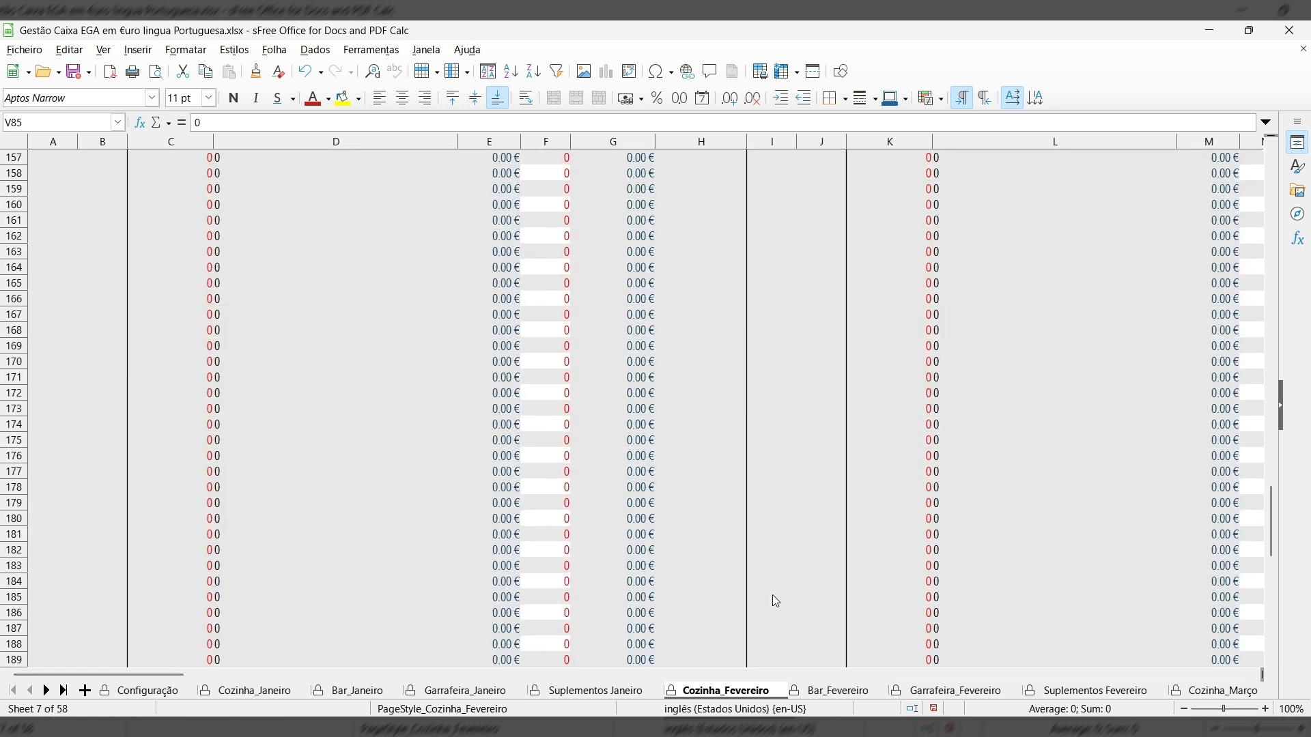
pyautogui.scroll(1, 773, 573)
pyautogui.scroll(20, 429, 592)
pyautogui.scroll(20, 429, 586)
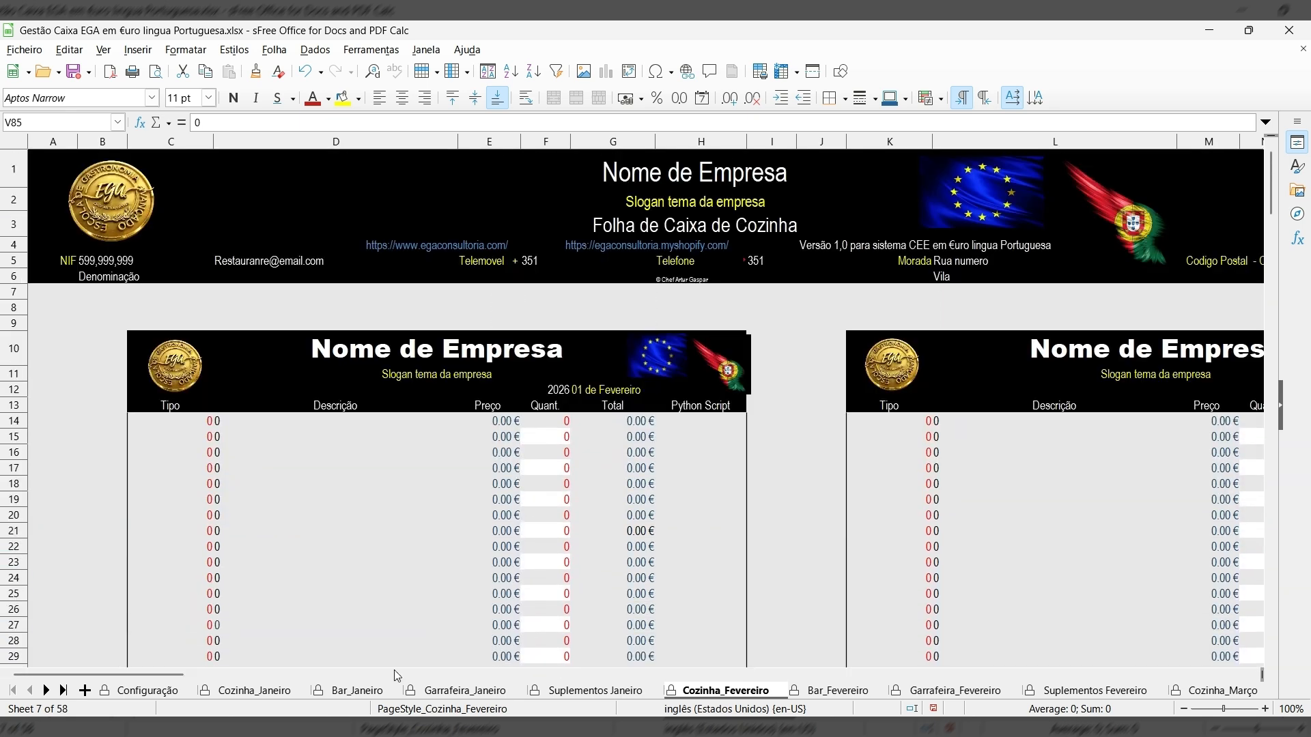
# Scroll the sheet-tab list forward through the later monthly sheets.
pyautogui.click(46, 691)
pyautogui.click(46, 691)
pyautogui.click(47, 691)
pyautogui.click(46, 691)
pyautogui.click(47, 691)
pyautogui.click(47, 691)
pyautogui.click(46, 691)
pyautogui.click(47, 691)
pyautogui.click(47, 691)
pyautogui.click(46, 691)
pyautogui.click(46, 691)
pyautogui.doubleClick(46, 691)
pyautogui.doubleClick(46, 691)
pyautogui.doubleClick(46, 691)
pyautogui.doubleClick(46, 691)
pyautogui.doubleClick(46, 691)
pyautogui.click(46, 690)
pyautogui.doubleClick(46, 691)
pyautogui.doubleClick(46, 691)
pyautogui.doubleClick(46, 691)
pyautogui.click(47, 690)
pyautogui.doubleClick(46, 691)
pyautogui.click(46, 691)
pyautogui.doubleClick(47, 691)
pyautogui.doubleClick(46, 691)
pyautogui.doubleClick(46, 691)
pyautogui.doubleClick(47, 690)
pyautogui.click(47, 691)
pyautogui.click(47, 691)
pyautogui.doubleClick(46, 691)
pyautogui.click(47, 691)
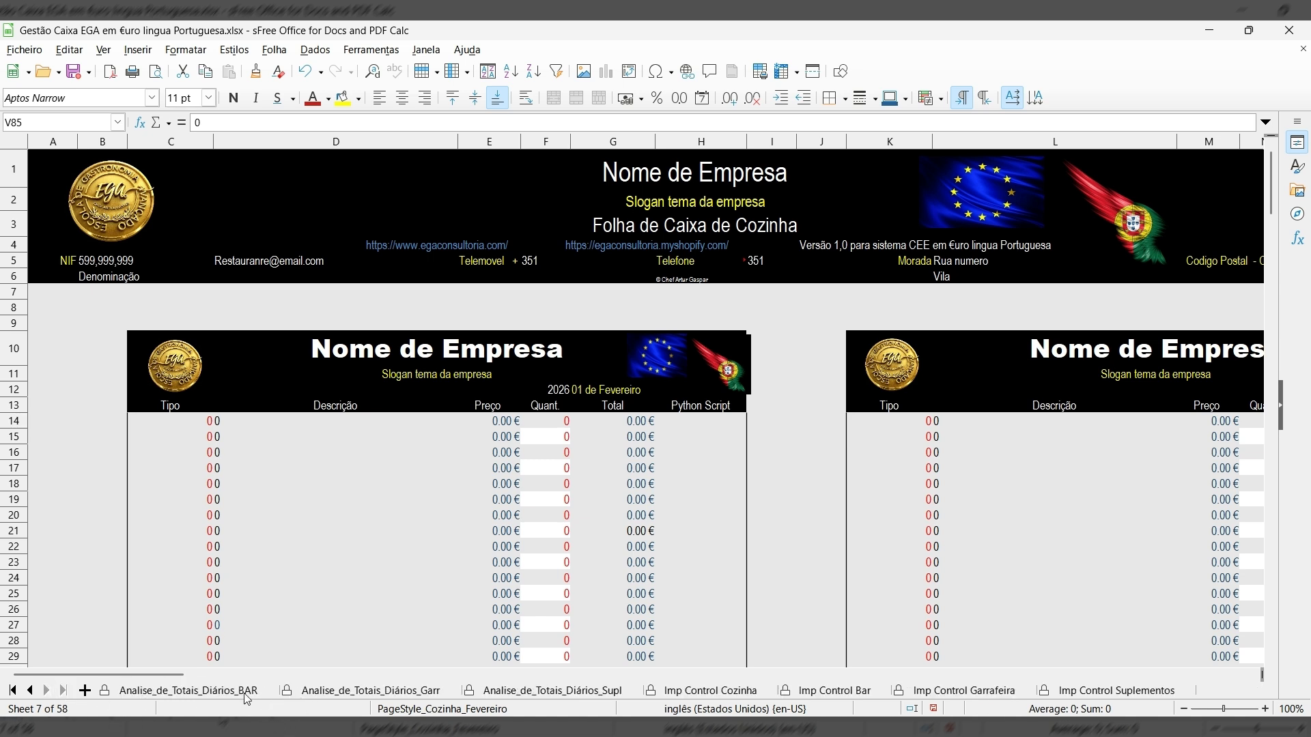
# Jump the tab list to the first sheets, then to the last, and step back to December.
pyautogui.click(12, 690)
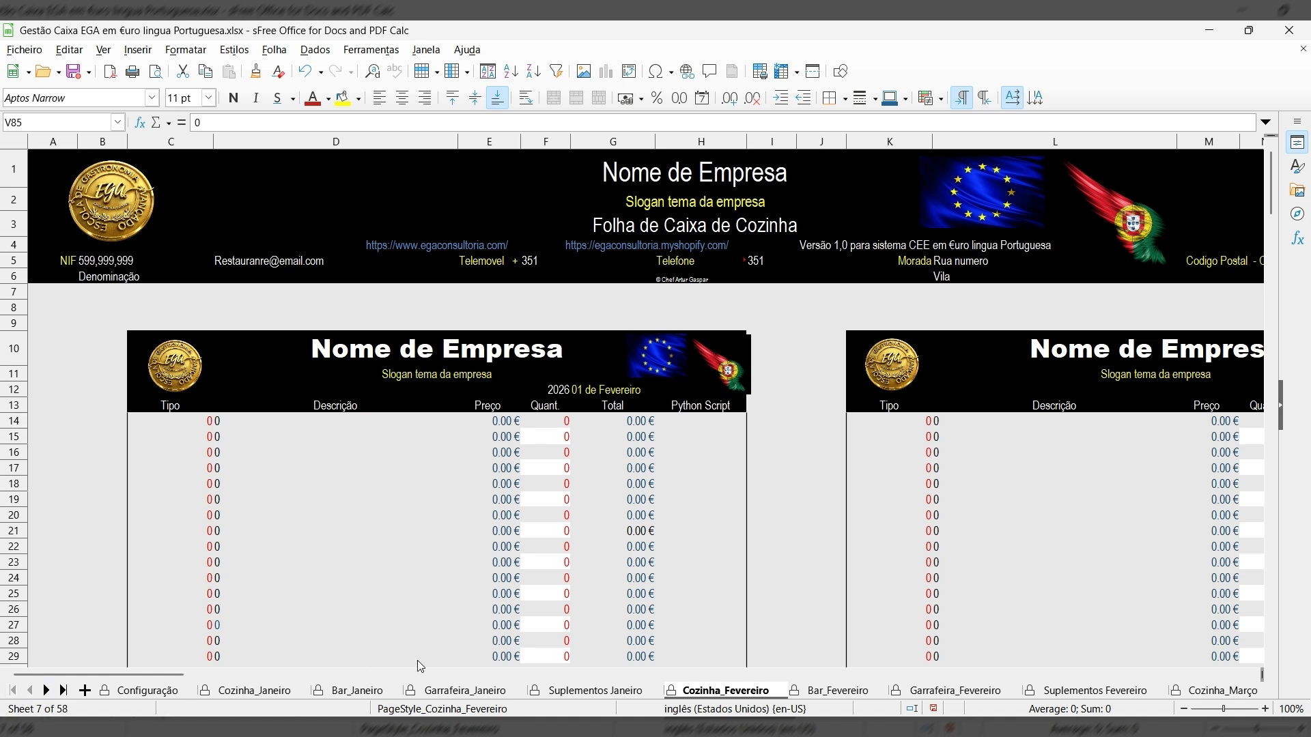
pyautogui.click(63, 690)
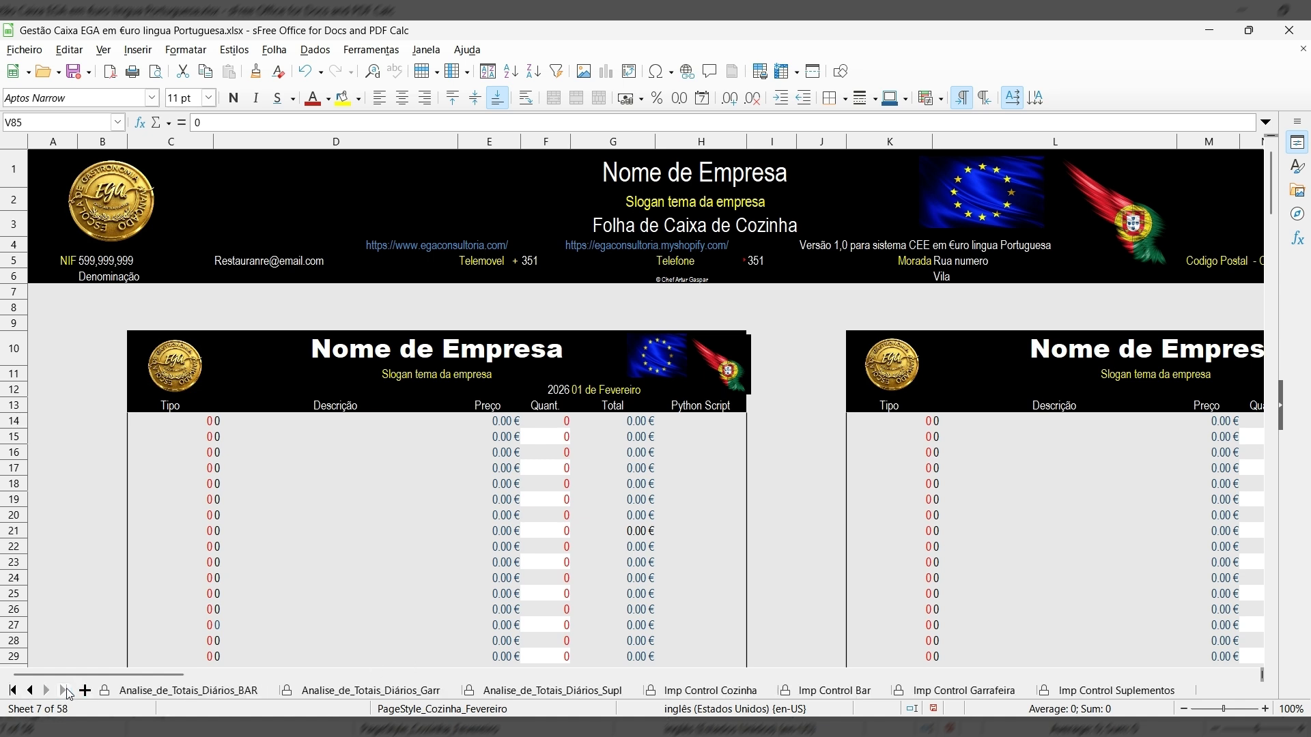
pyautogui.click(31, 691)
pyautogui.click(30, 691)
pyautogui.click(31, 691)
pyautogui.click(31, 691)
pyautogui.click(31, 691)
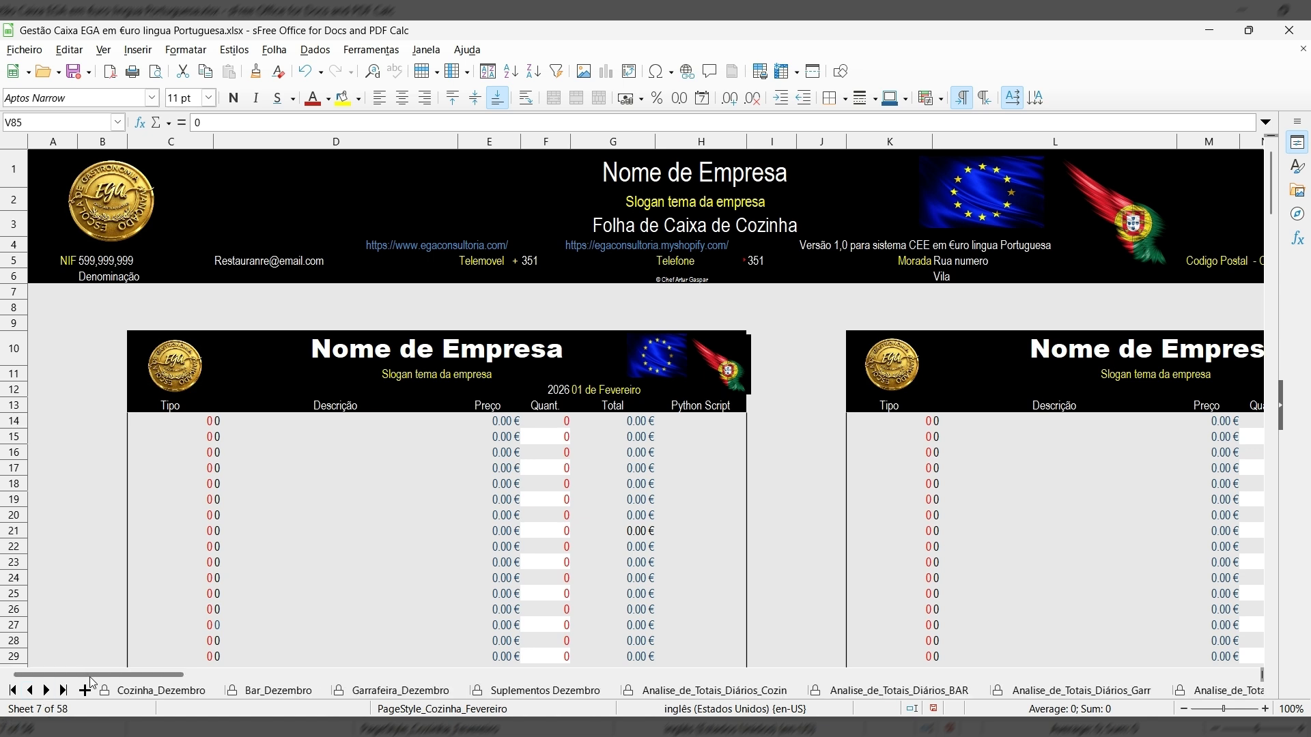
# View Garrafeira_Dezembro and Suplementos Dezembro, then open Analise_de_Totais_Diários_Cozin.
pyautogui.click(424, 695)
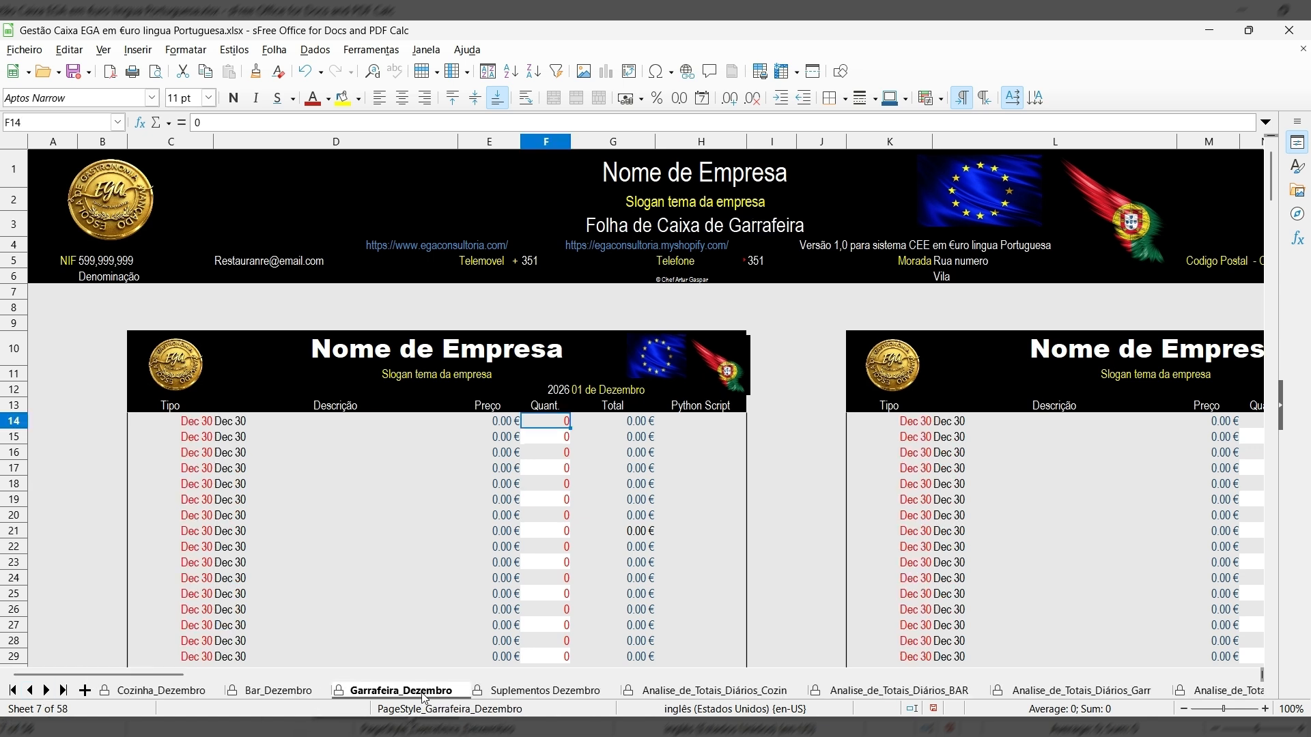
pyautogui.click(591, 694)
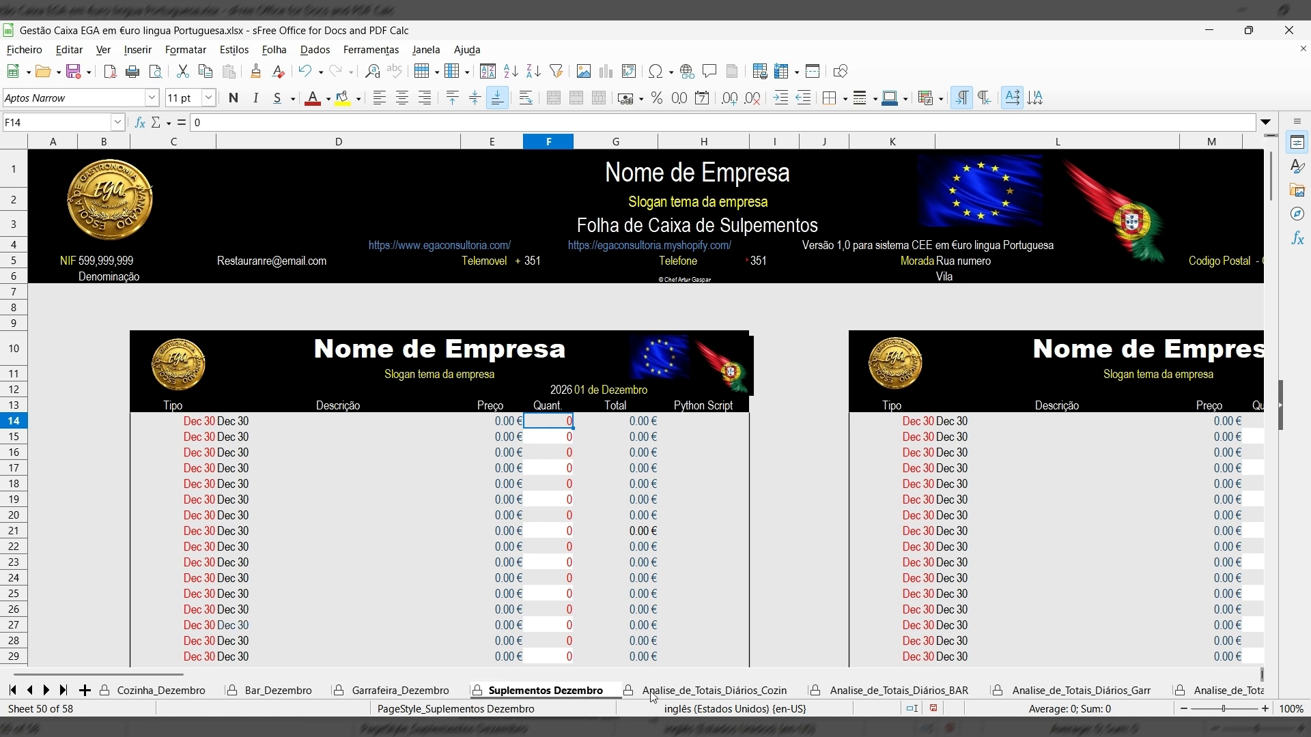
pyautogui.click(688, 694)
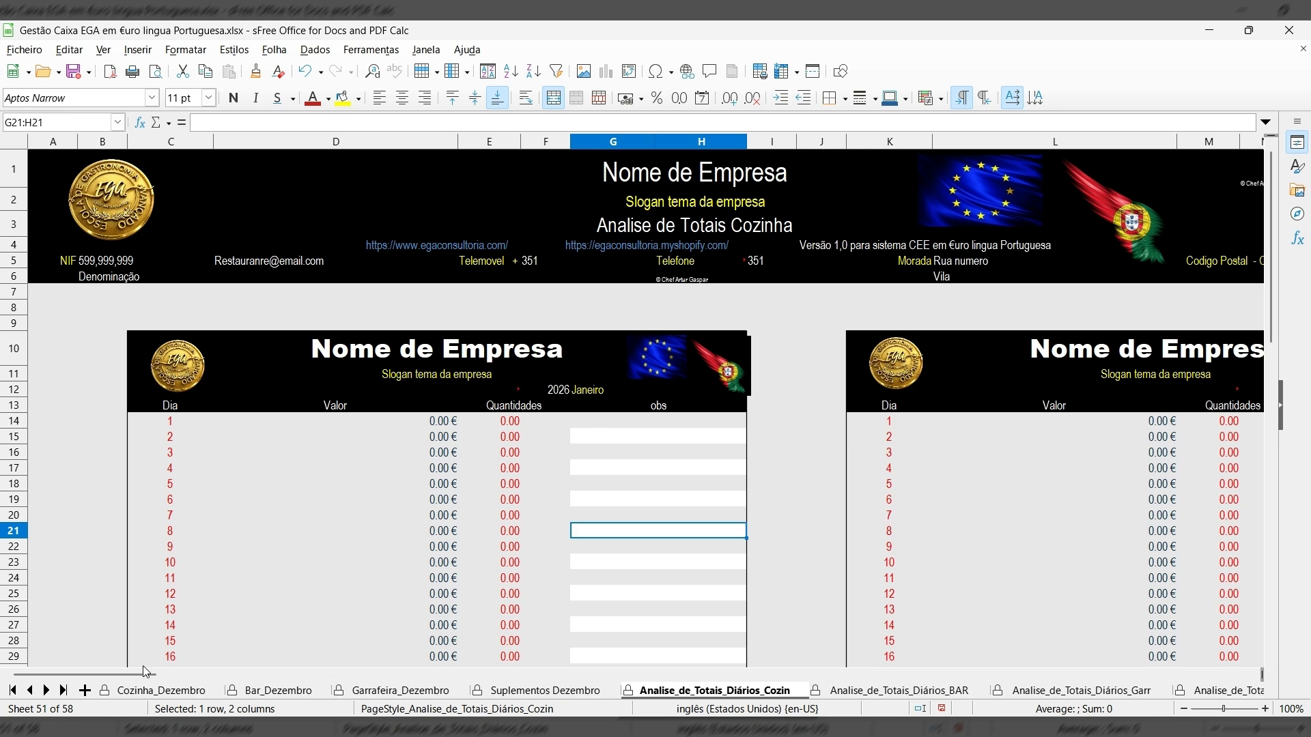
# Scroll right and down through the kitchen totals charts, then open the Cozinha_Dezembro sheet.
pyautogui.hscroll(5, 140, 674)
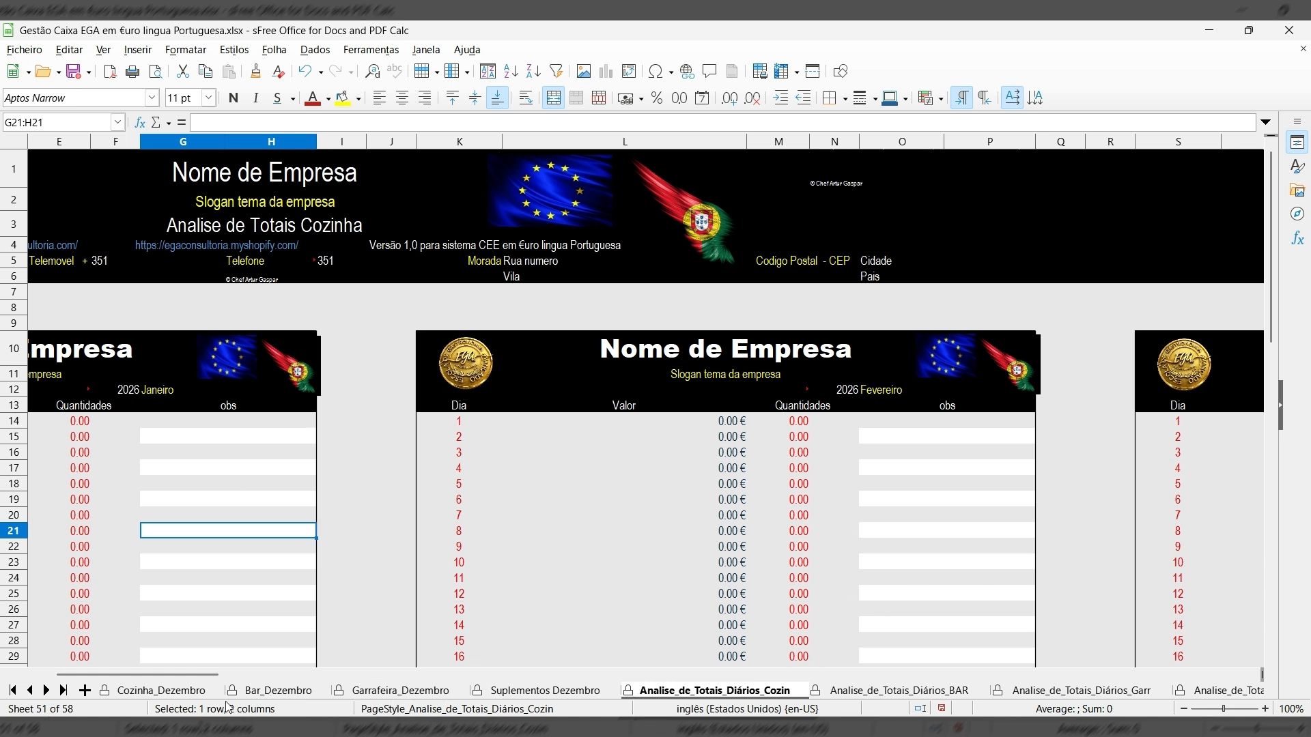
pyautogui.moveTo(1271, 340); pyautogui.dragTo(1304, 645)
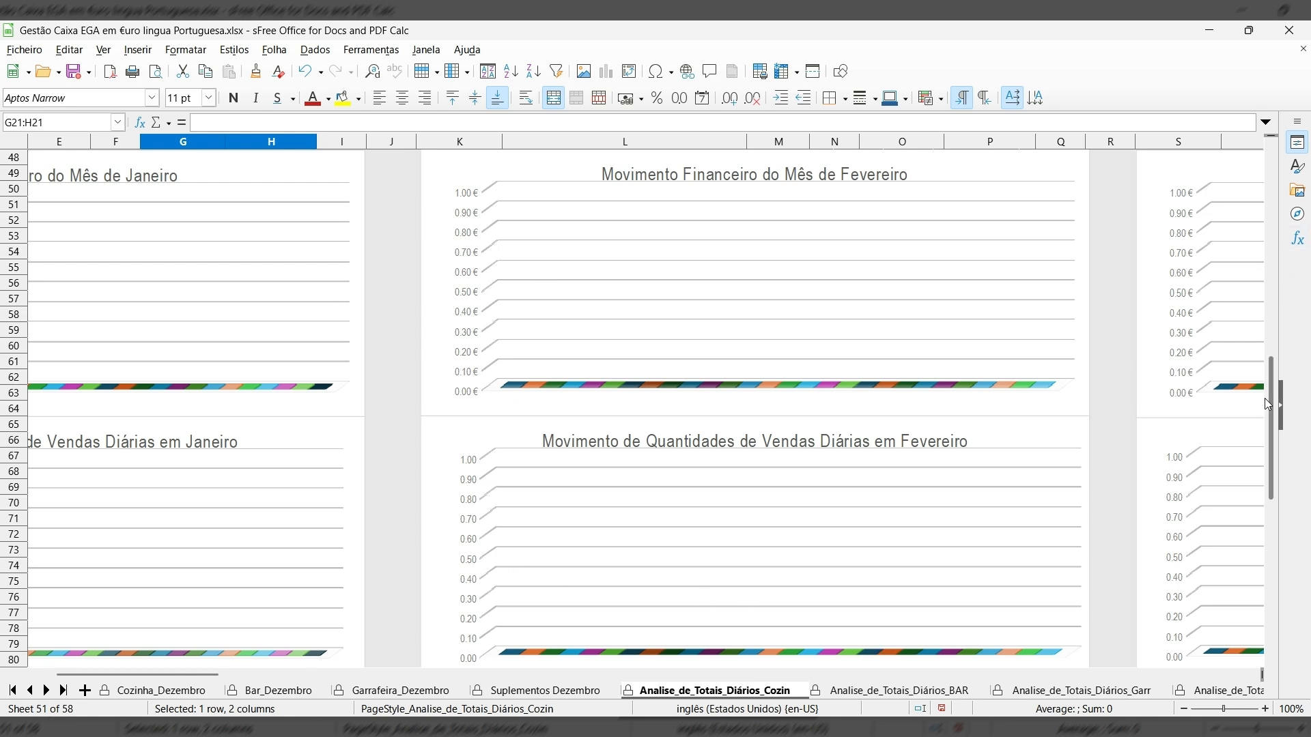
pyautogui.moveTo(1271, 400); pyautogui.dragTo(1215, 550)
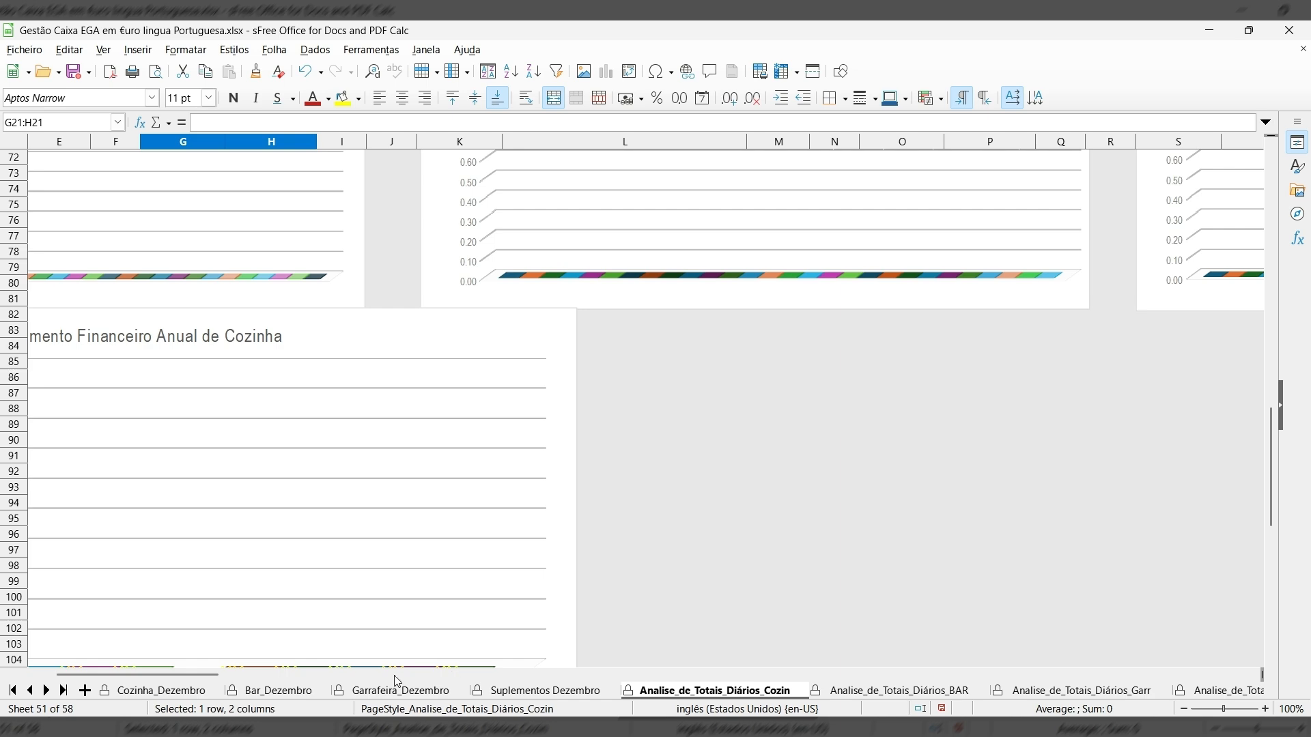
pyautogui.moveTo(197, 688); pyautogui.dragTo(118, 676)
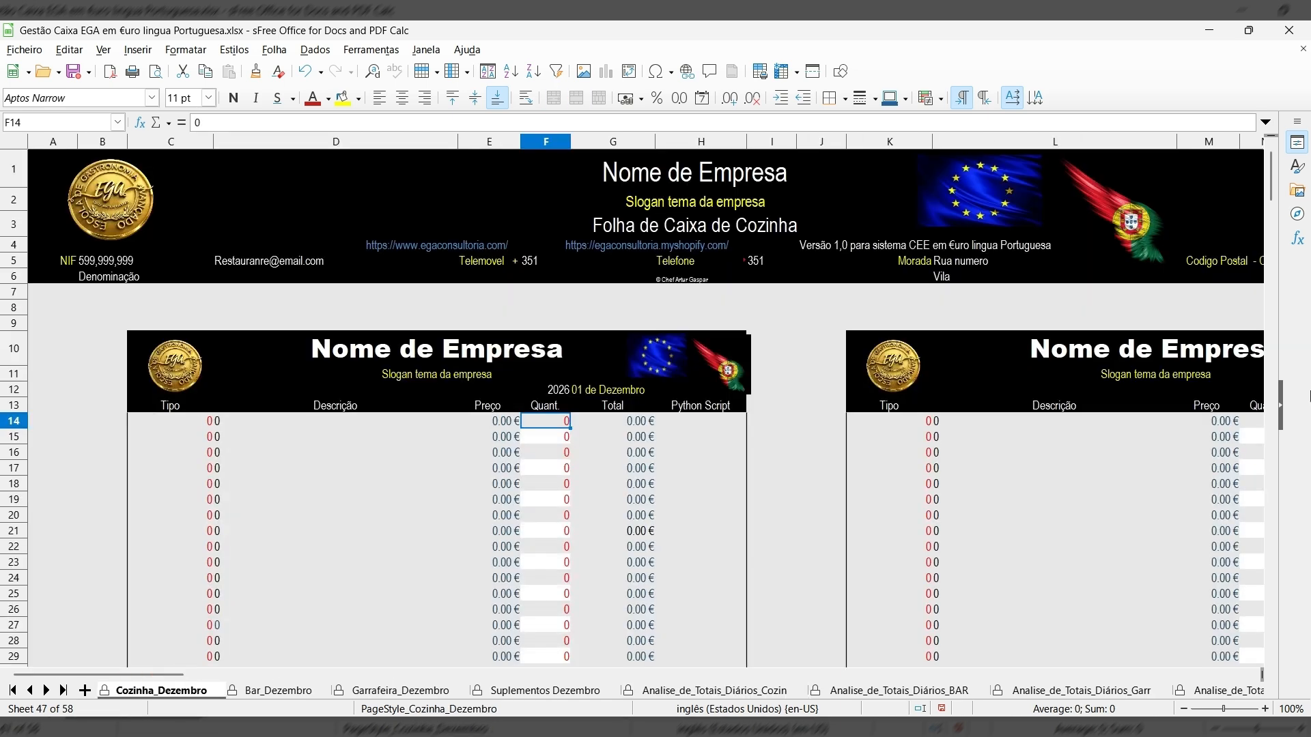
# Page down the Cozinha_Dezembro sheet and open, then close, the Properties sidebar.
pyautogui.click(1271, 433)
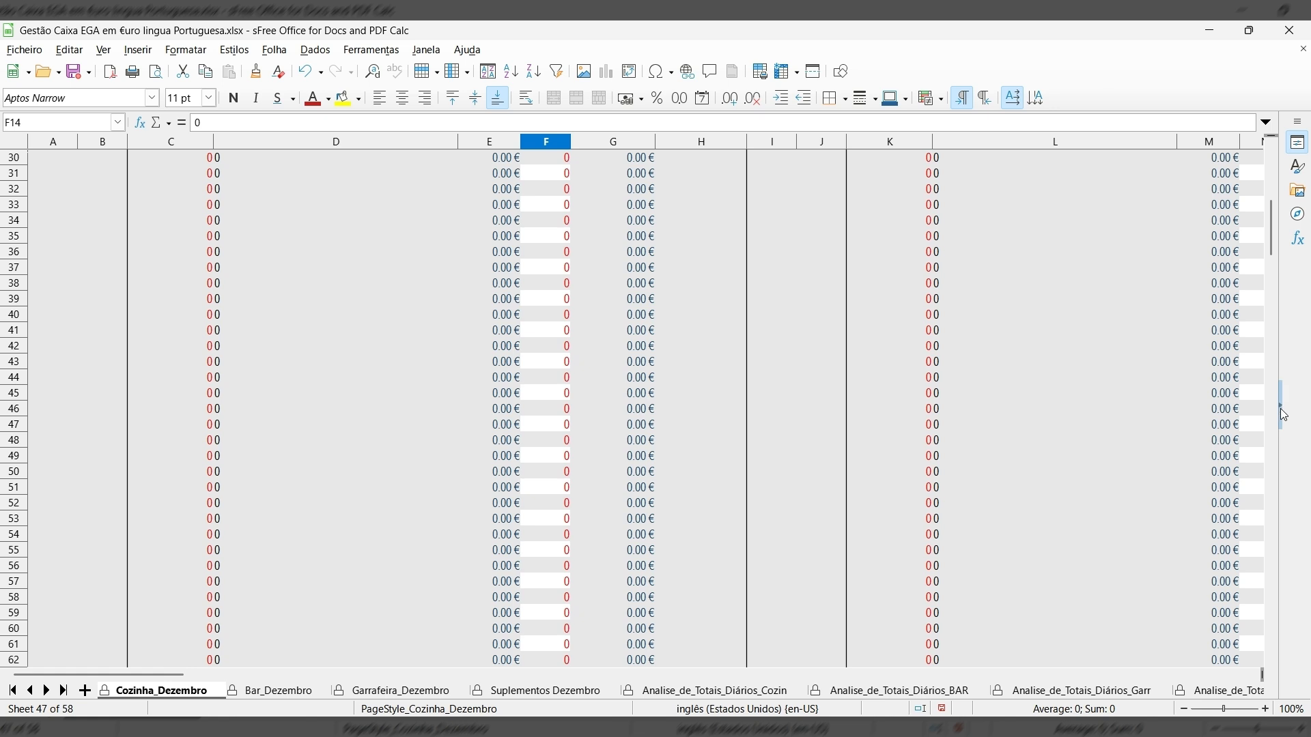
pyautogui.click(1281, 462)
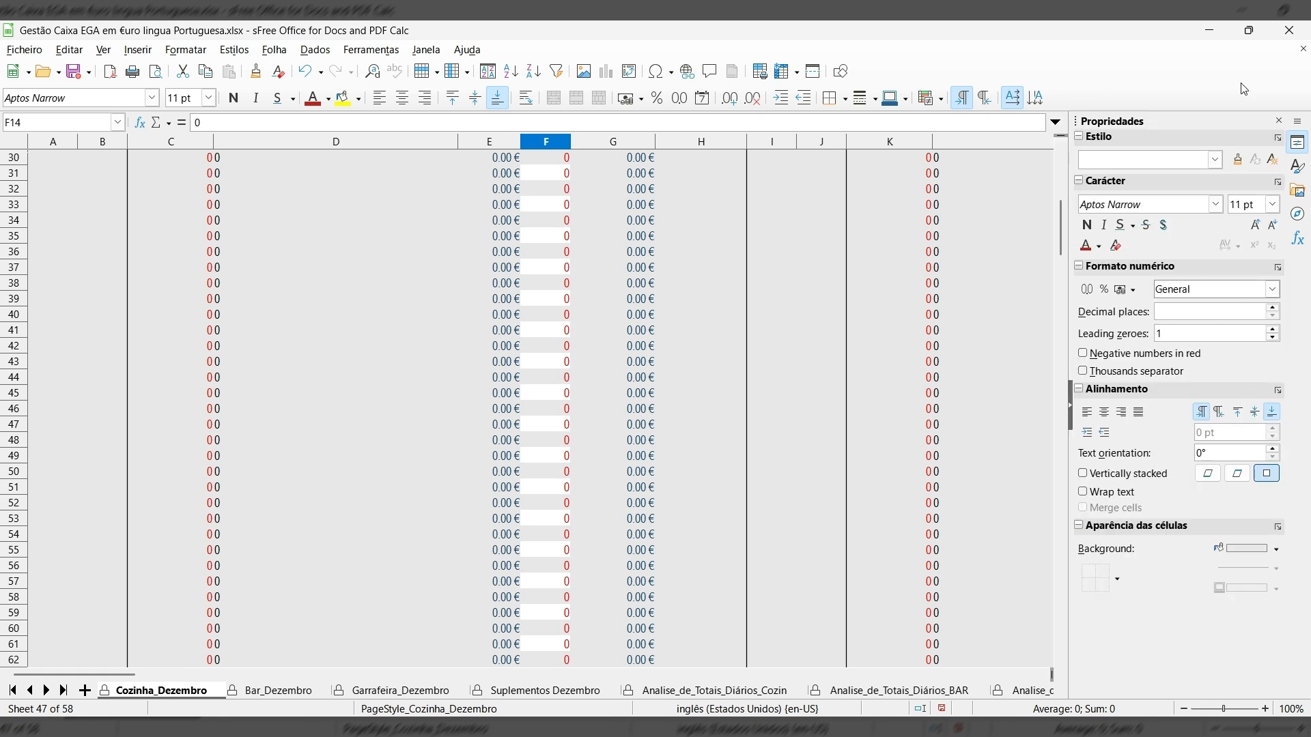
pyautogui.click(1279, 121)
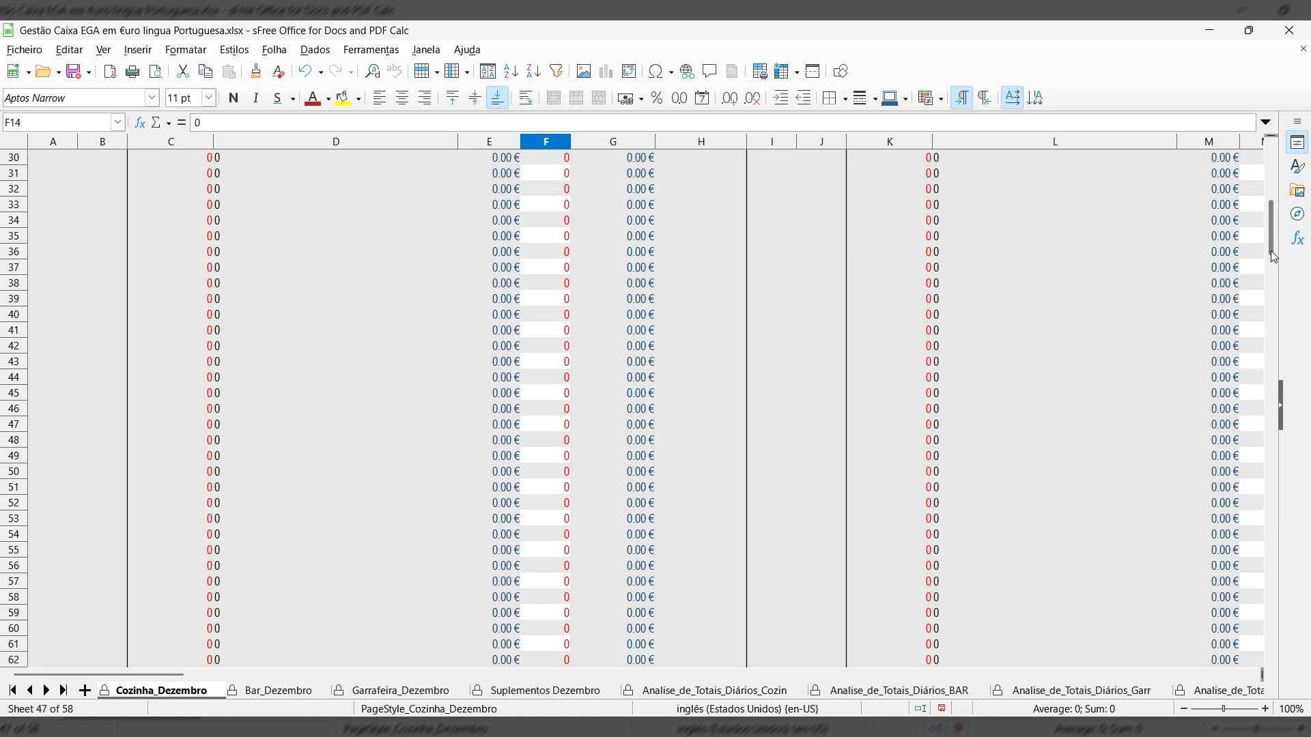
pyautogui.moveTo(1270, 247); pyautogui.dragTo(1284, 448)
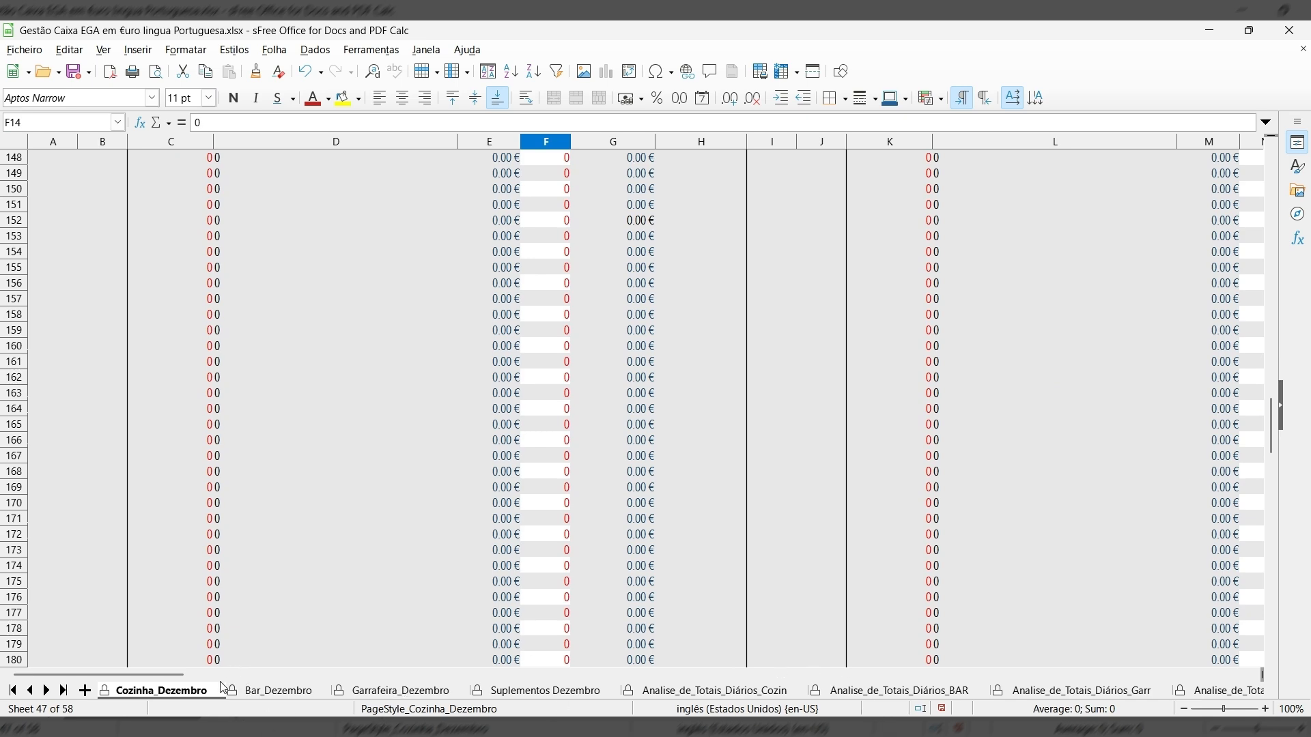
# Step through Bar_Dezembro, Garrafeira_Dezembro and Suplementos Dezembro to the kitchen totals analysis sheet.
pyautogui.click(300, 691)
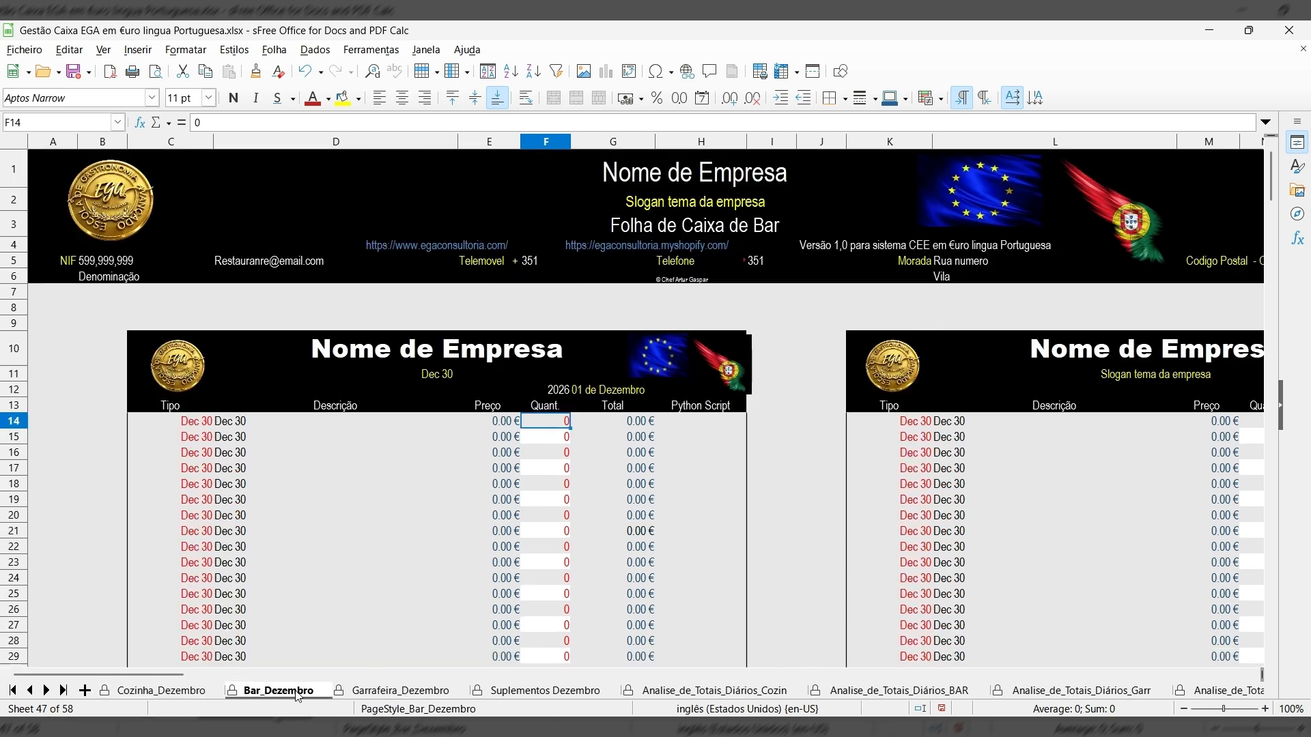
pyautogui.click(373, 692)
pyautogui.click(541, 691)
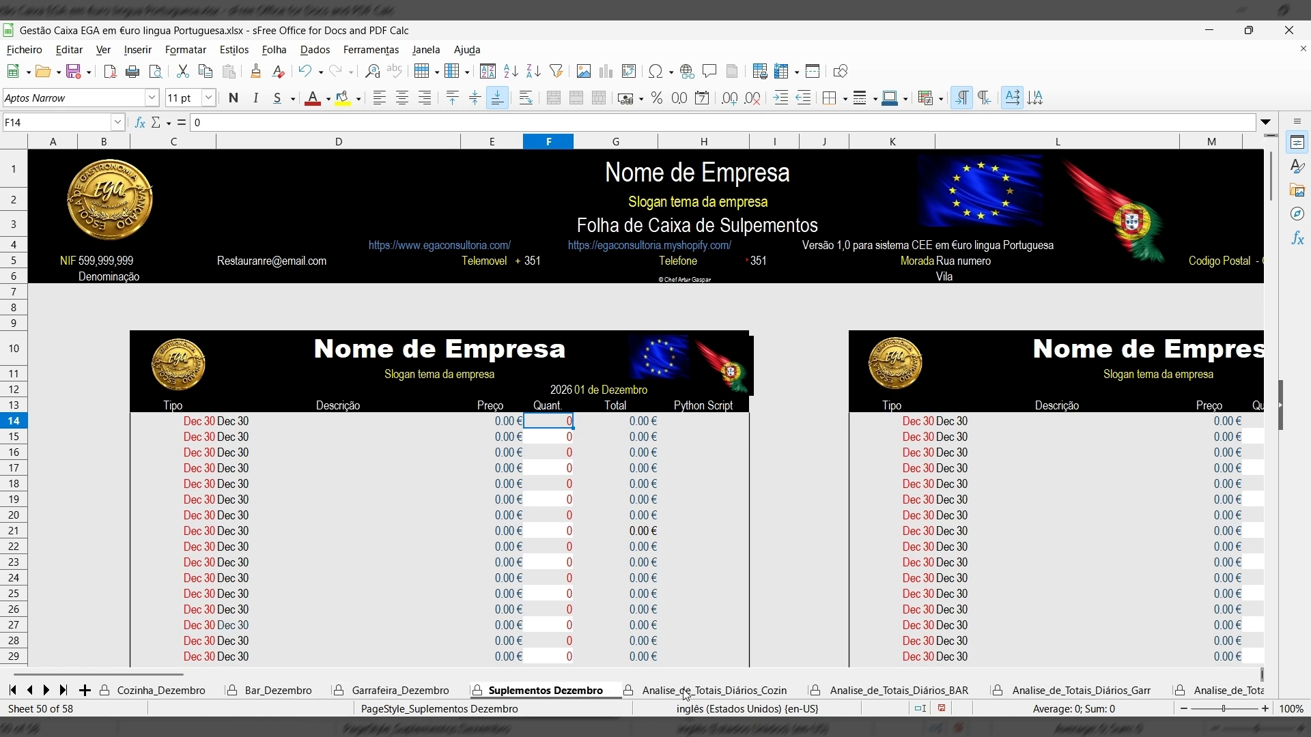
pyautogui.click(687, 691)
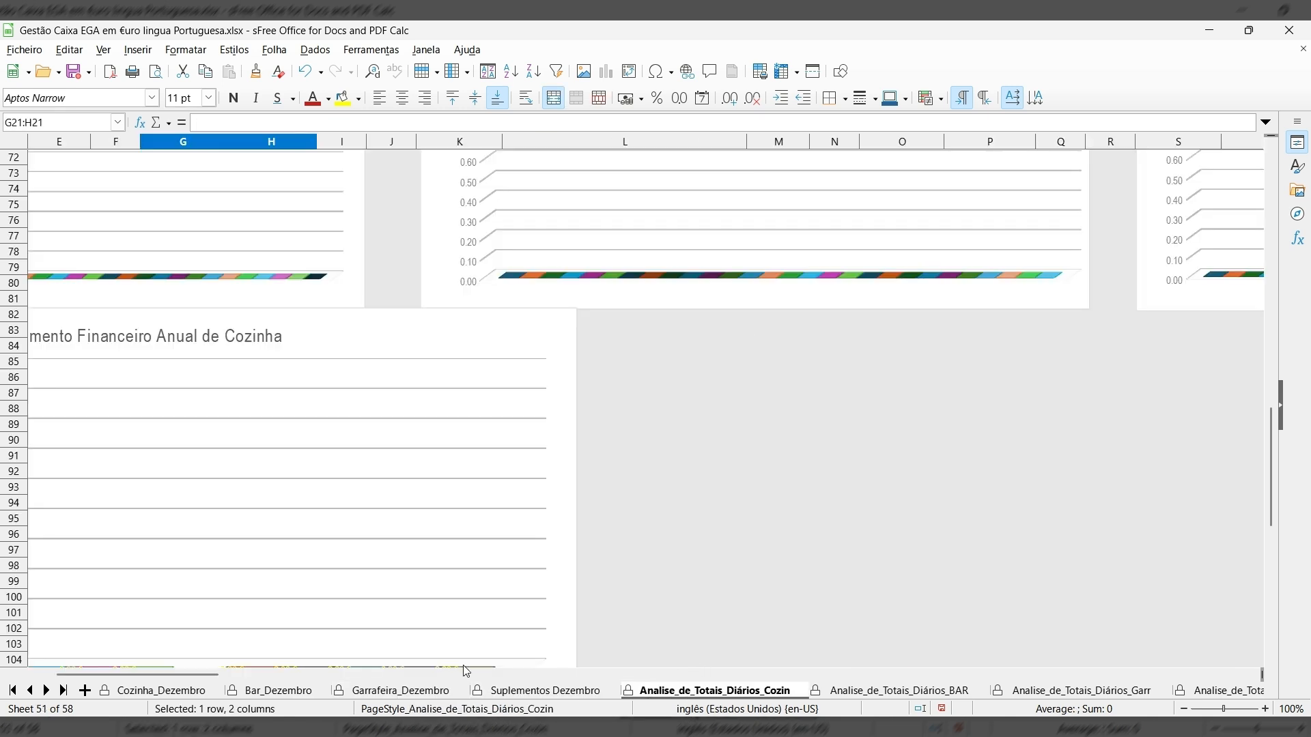
# Scroll through the kitchen analysis charts, then switch to the BAR and Garr analysis sheets.
pyautogui.moveTo(137, 673); pyautogui.dragTo(94, 674)
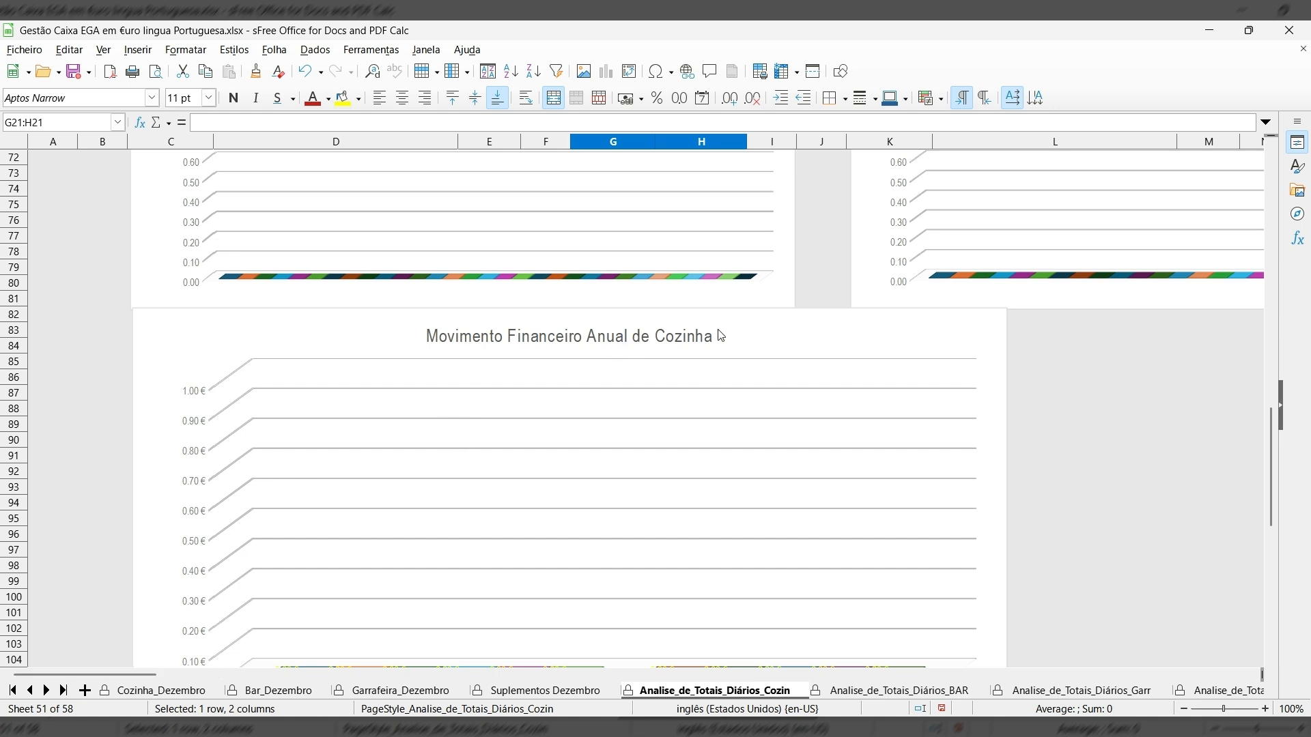
pyautogui.scroll(-4, 225, 543)
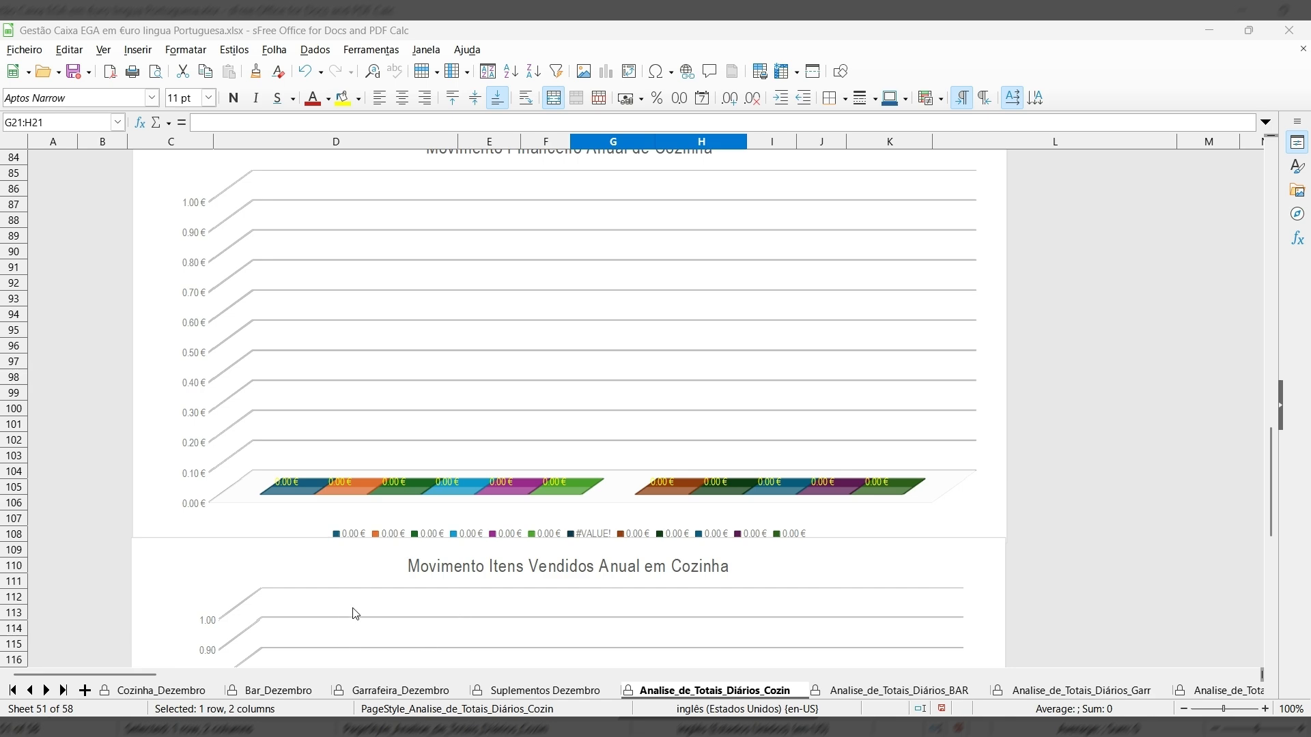
pyautogui.scroll(-8, 351, 615)
pyautogui.scroll(9, 362, 567)
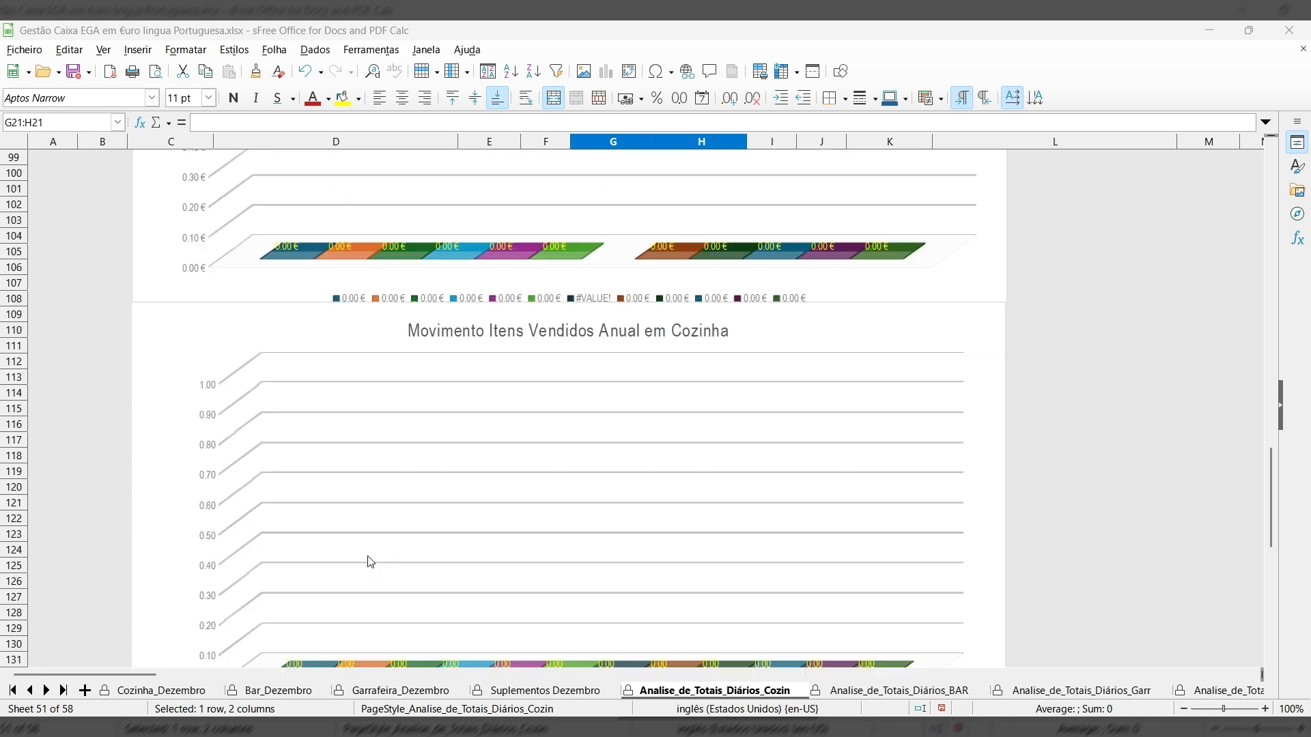
pyautogui.scroll(4, 381, 522)
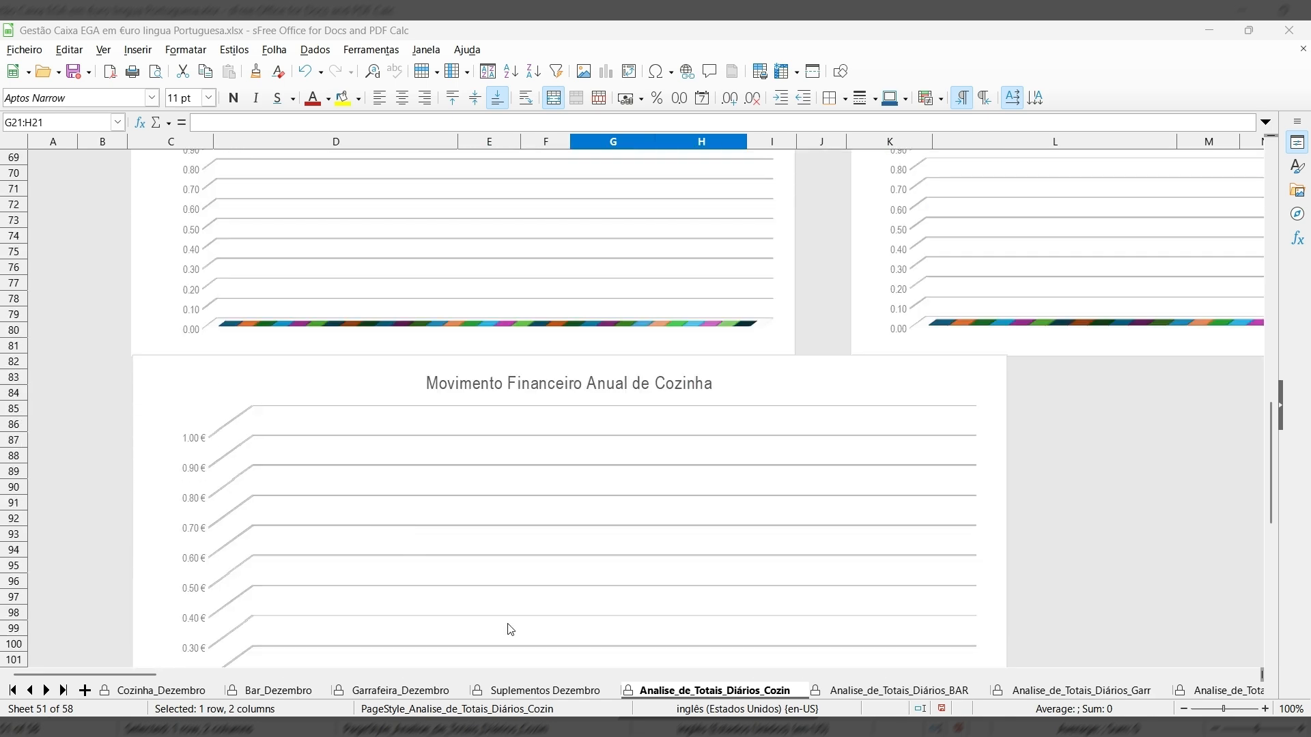
pyautogui.click(894, 691)
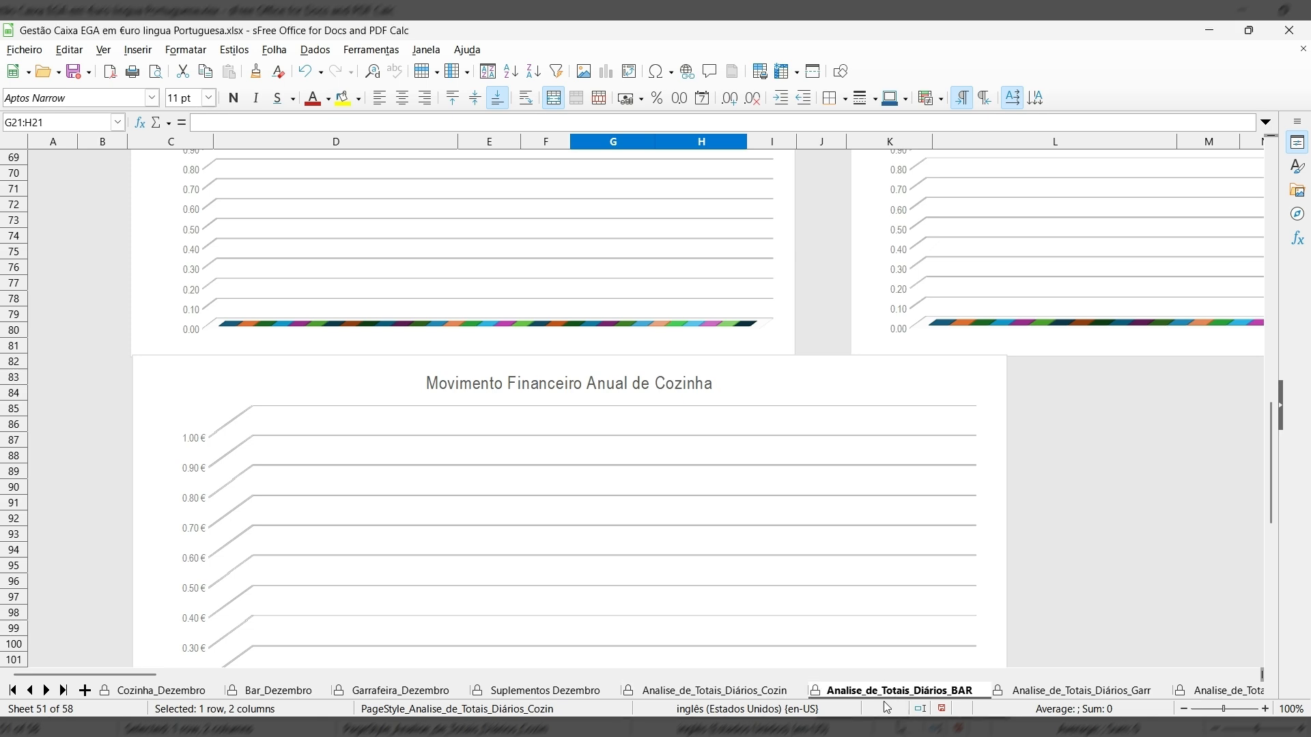
pyautogui.click(1044, 691)
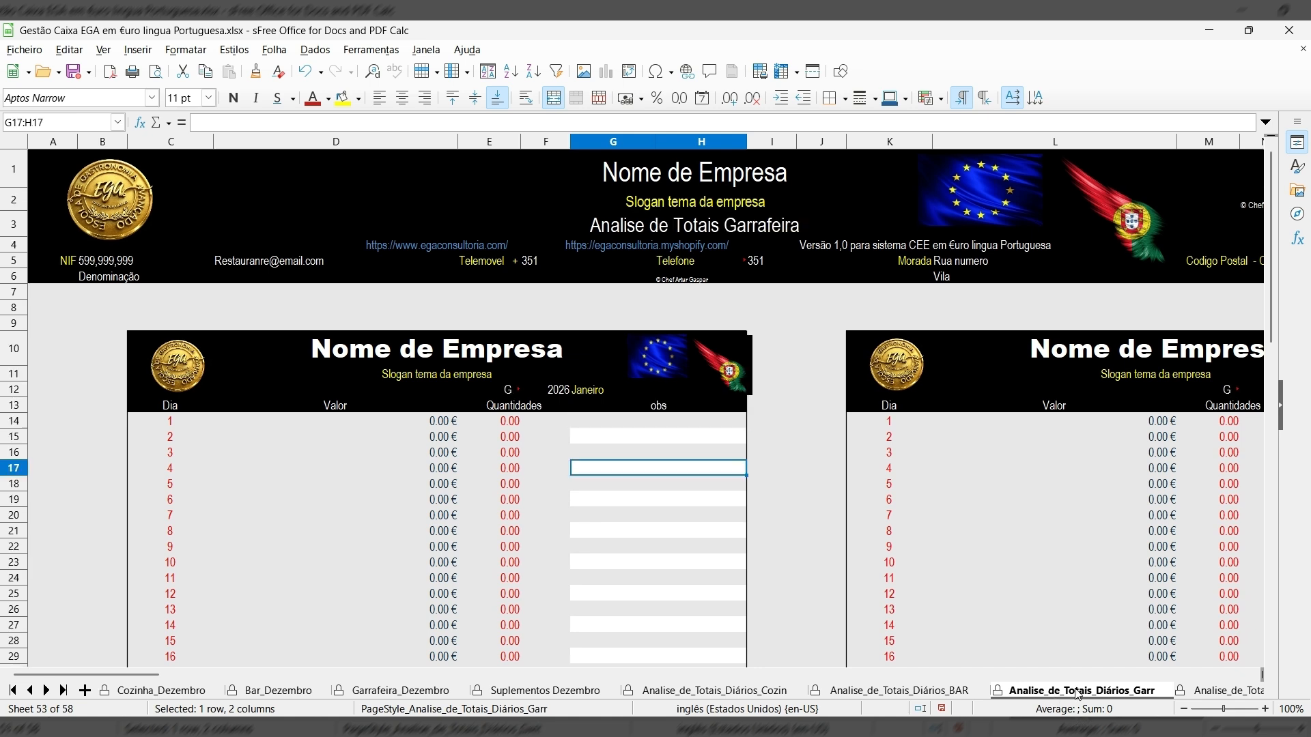
# Visit the Supl analysis sheet and the four Imp Control sheets, then scroll the tabs back to the start.
pyautogui.click(1212, 695)
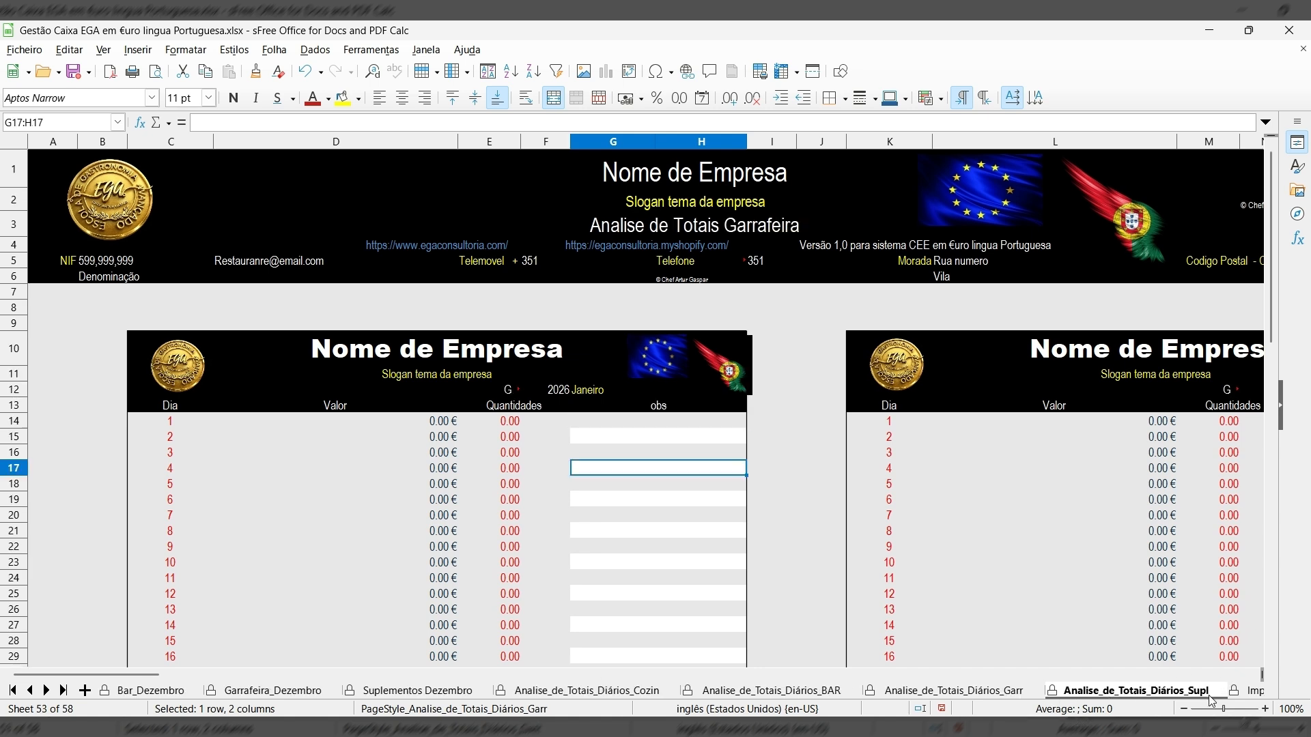
pyautogui.click(64, 691)
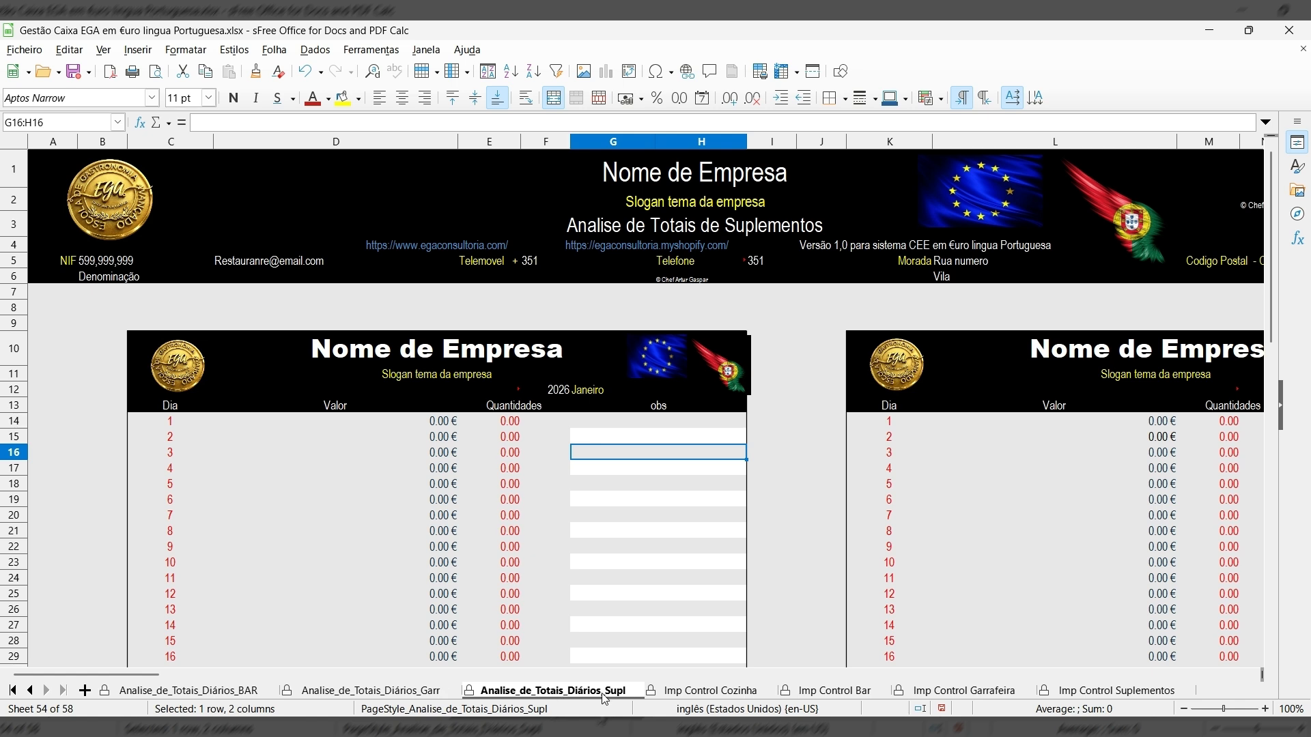
pyautogui.click(726, 698)
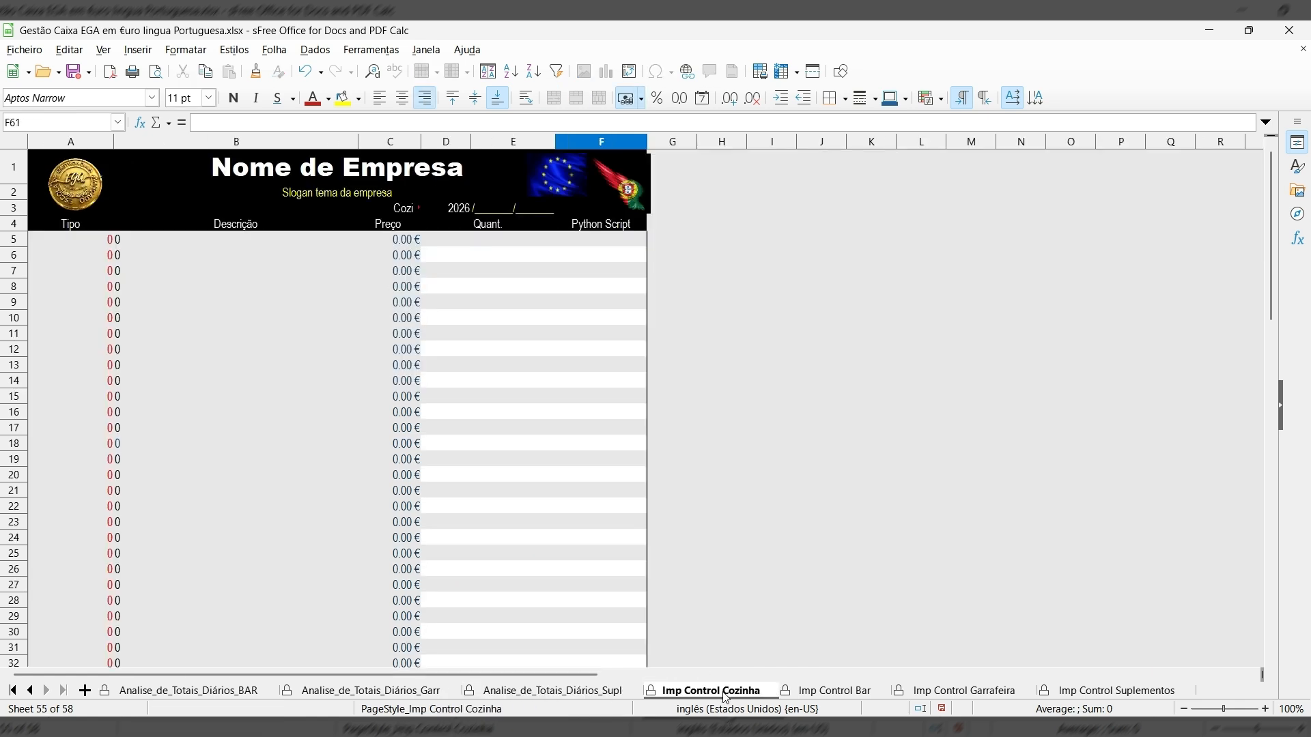
pyautogui.click(853, 697)
pyautogui.click(968, 691)
pyautogui.click(970, 690)
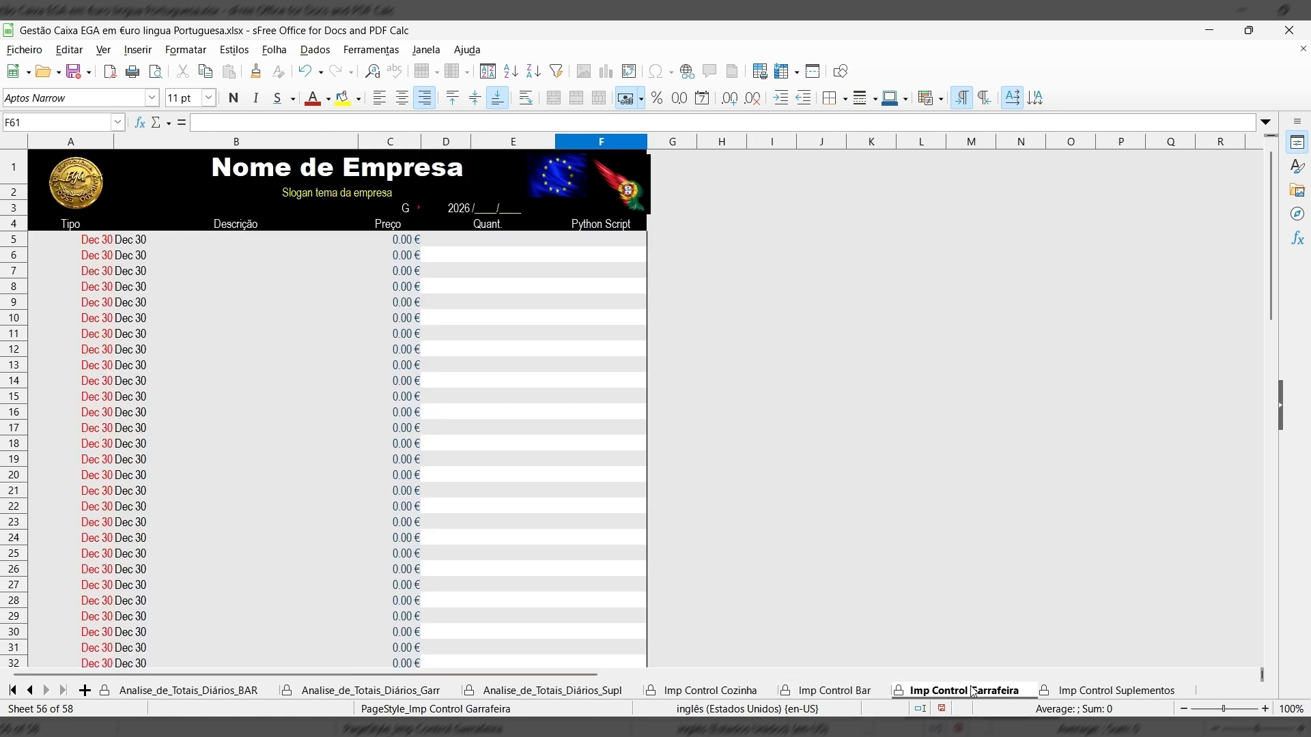
pyautogui.click(1101, 693)
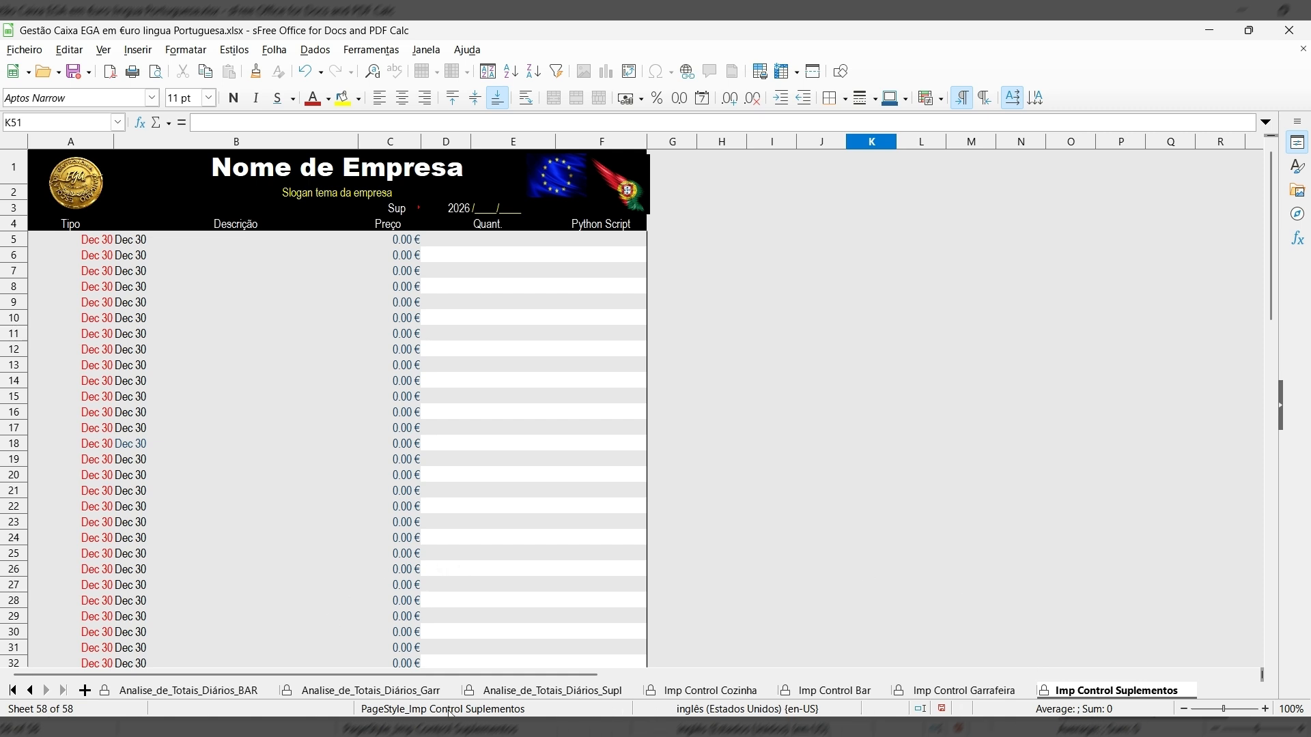
pyautogui.click(13, 690)
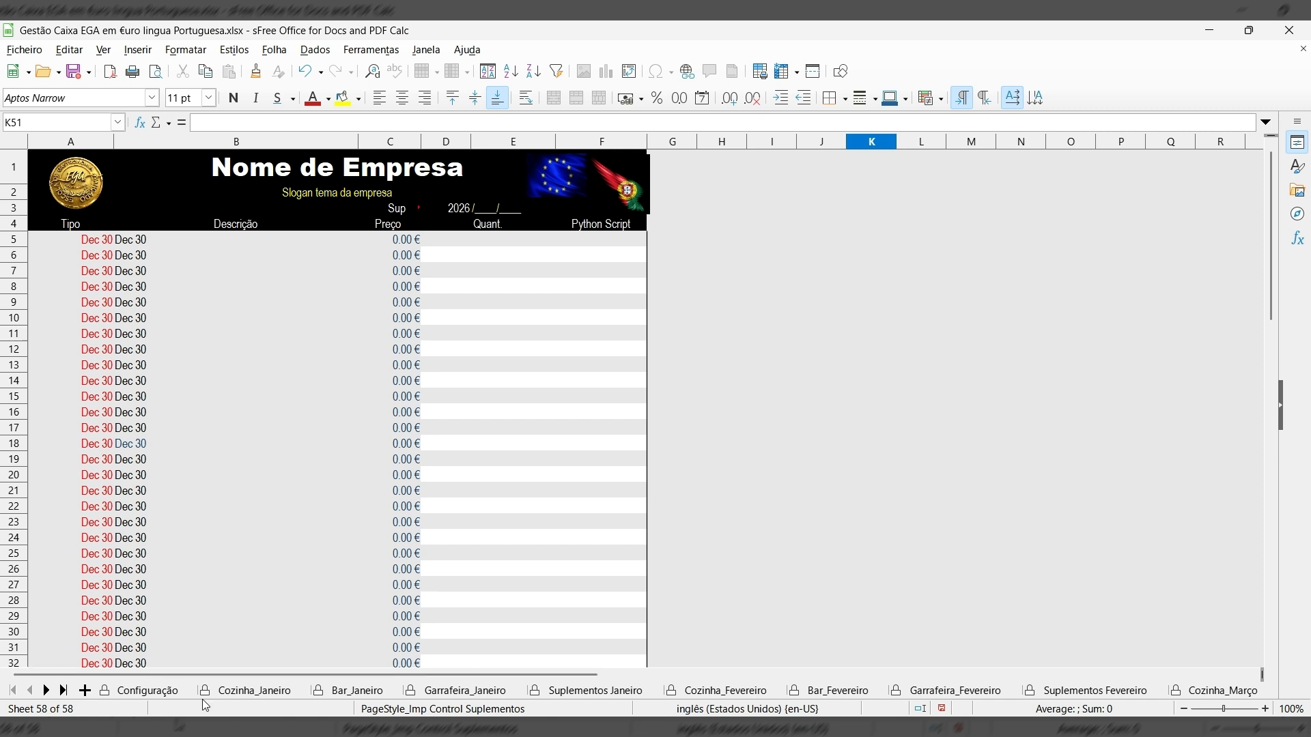
# Open Configuração, glance at Cozinha_Janeiro, and return to Configuração with Ctrl+Page Up.
pyautogui.click(110, 693)
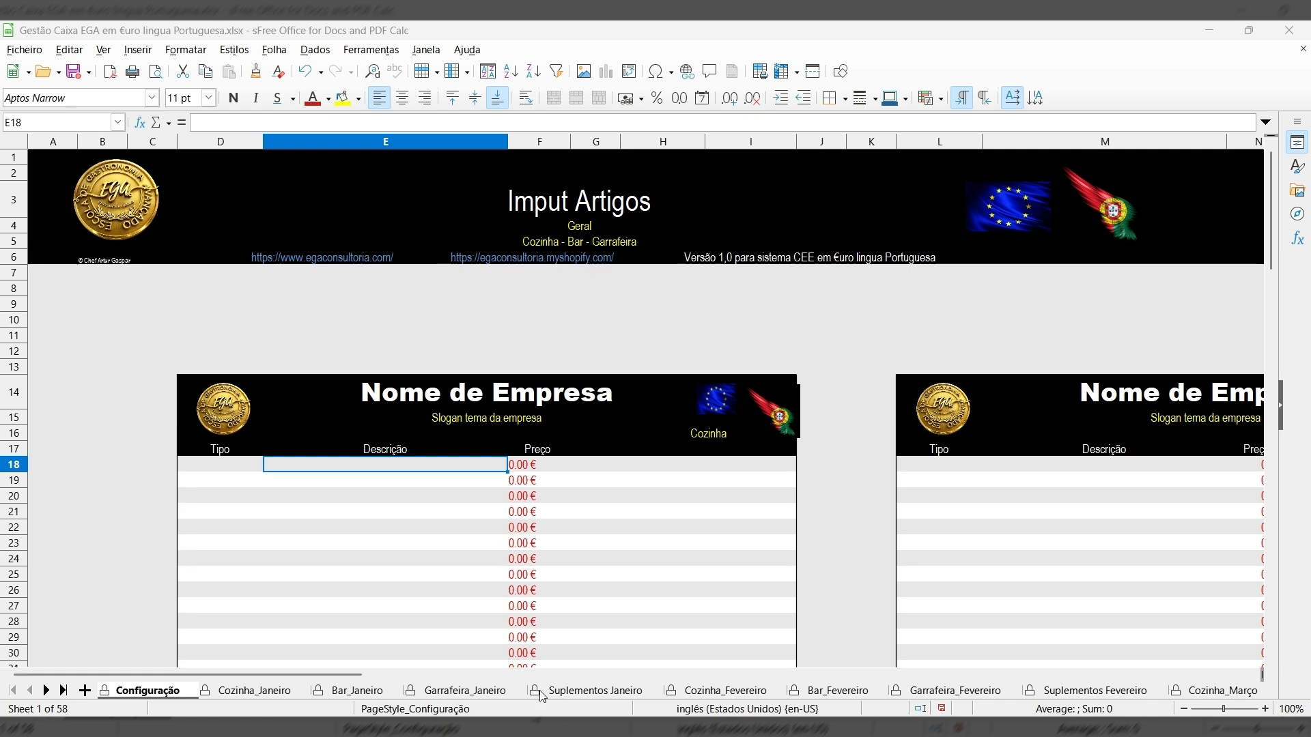
pyautogui.click(254, 690)
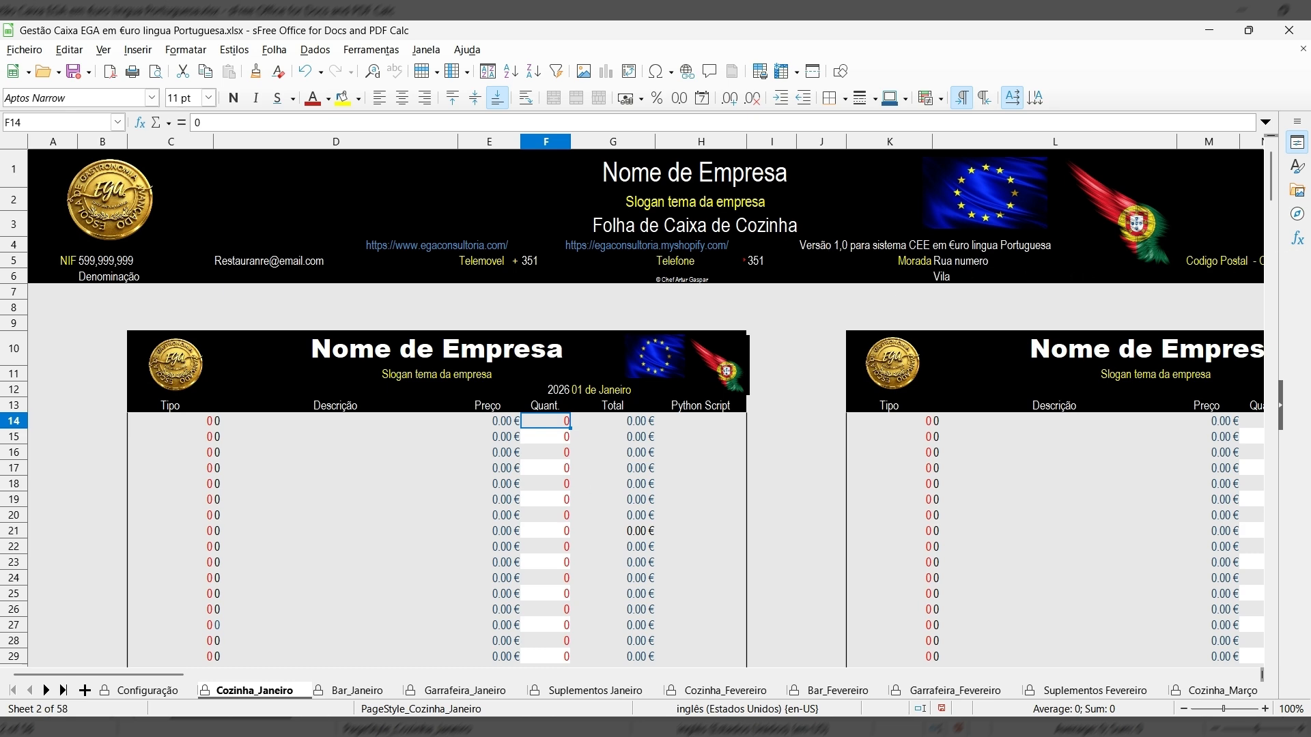
pyautogui.hotkey('ctrl', 'pageup')
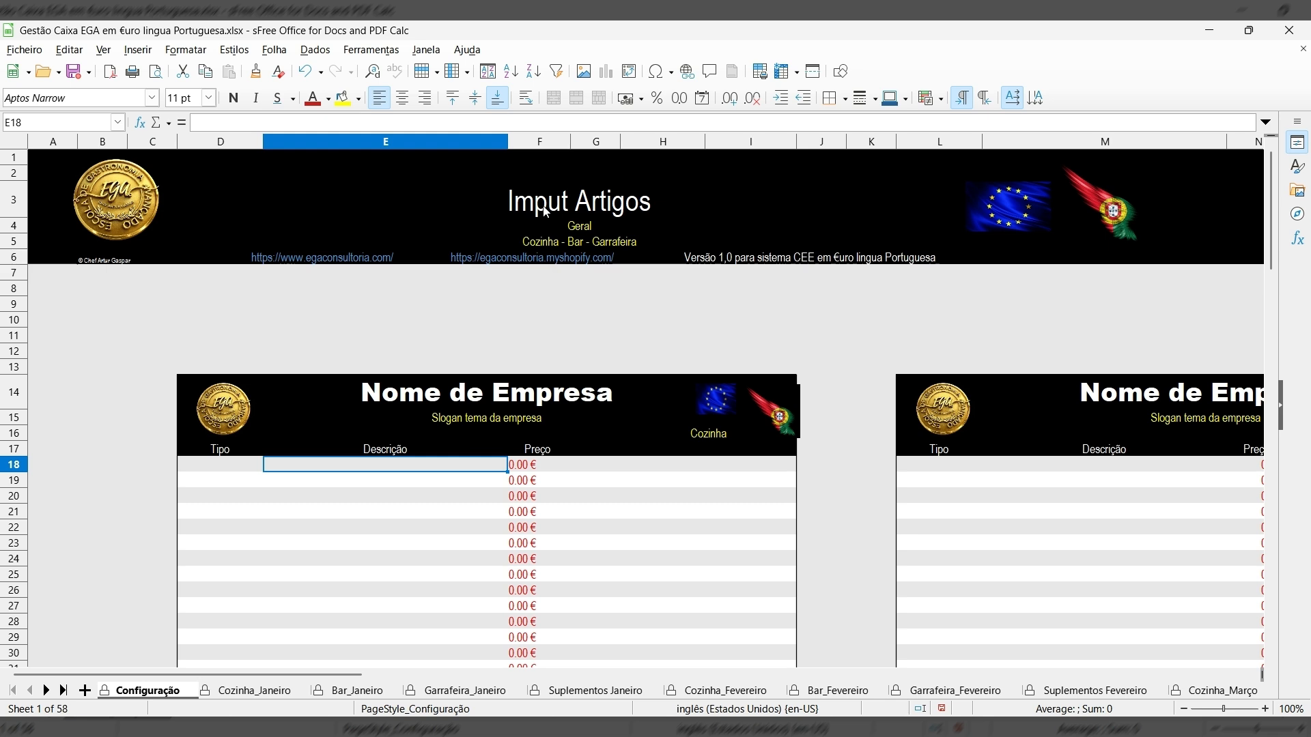
# Inspect description and price cells in the Cozinha items table.
pyautogui.click(412, 494)
pyautogui.click(423, 546)
pyautogui.click(591, 560)
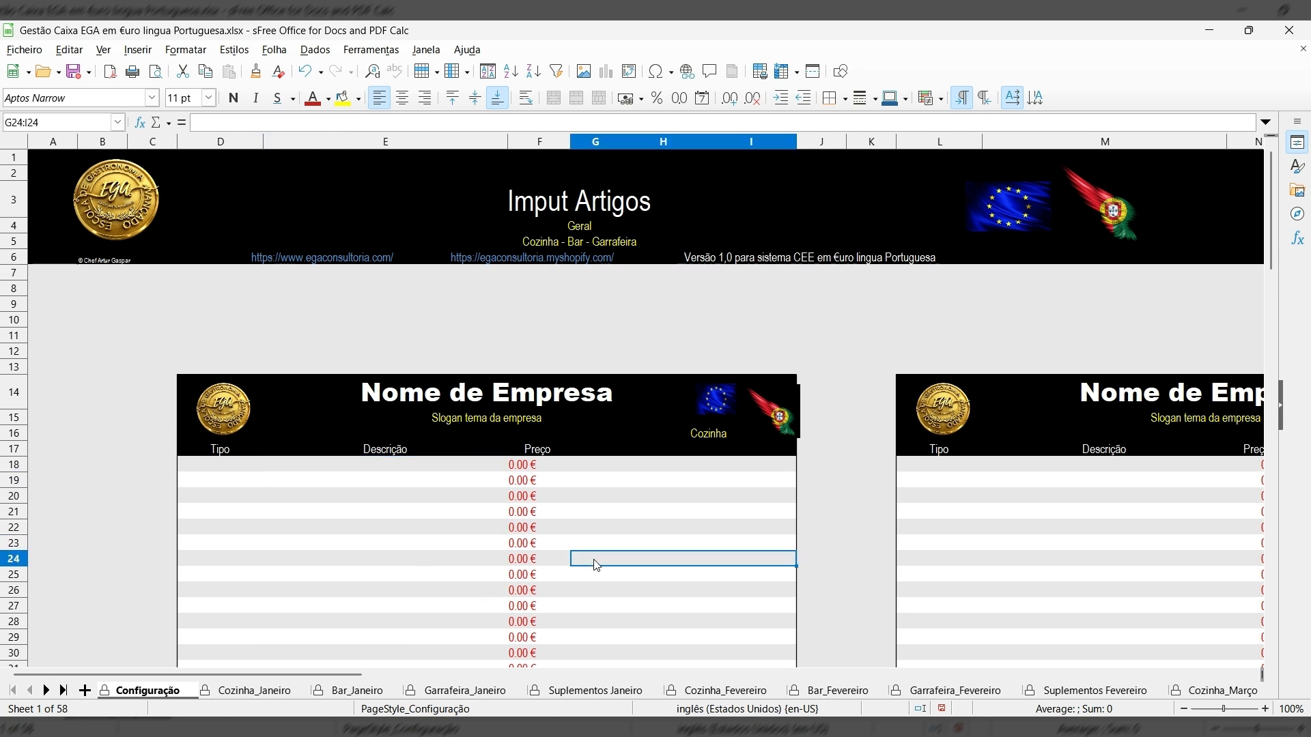
pyautogui.click(586, 498)
pyautogui.click(471, 482)
pyautogui.click(456, 523)
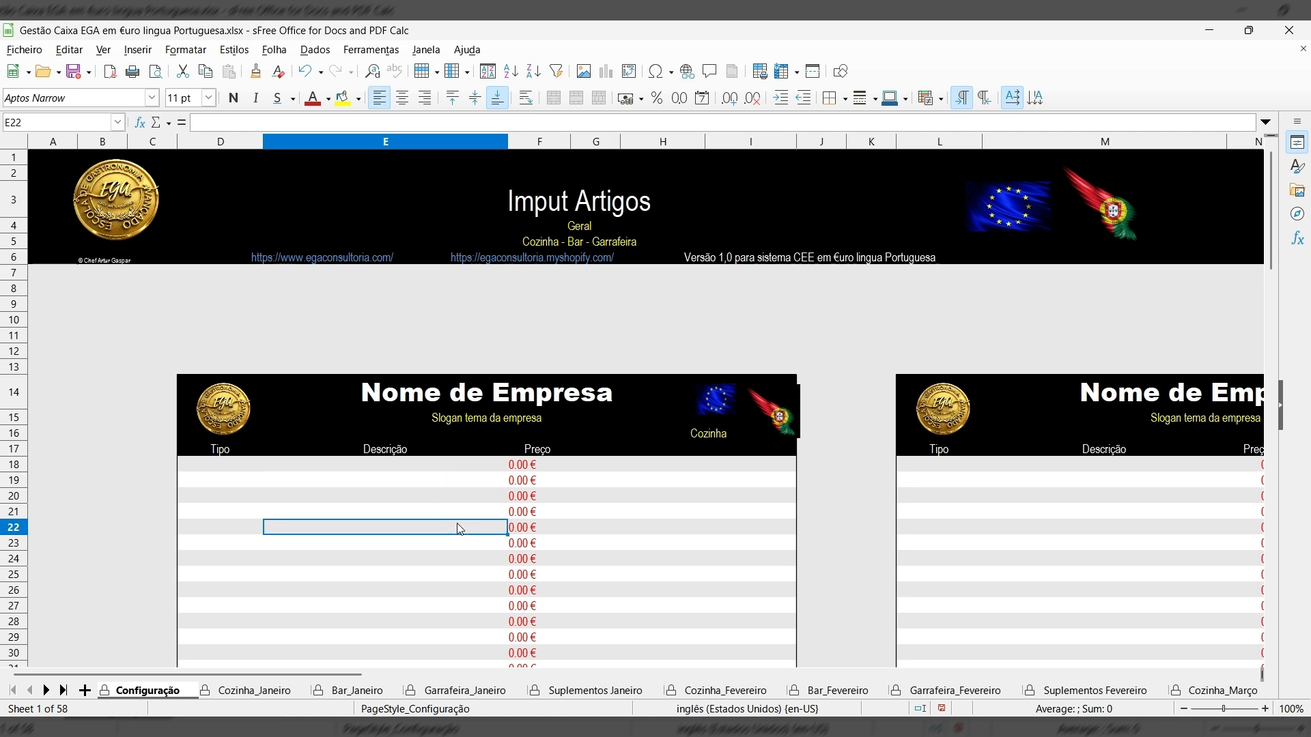
pyautogui.click(521, 482)
pyautogui.click(486, 559)
pyautogui.click(721, 577)
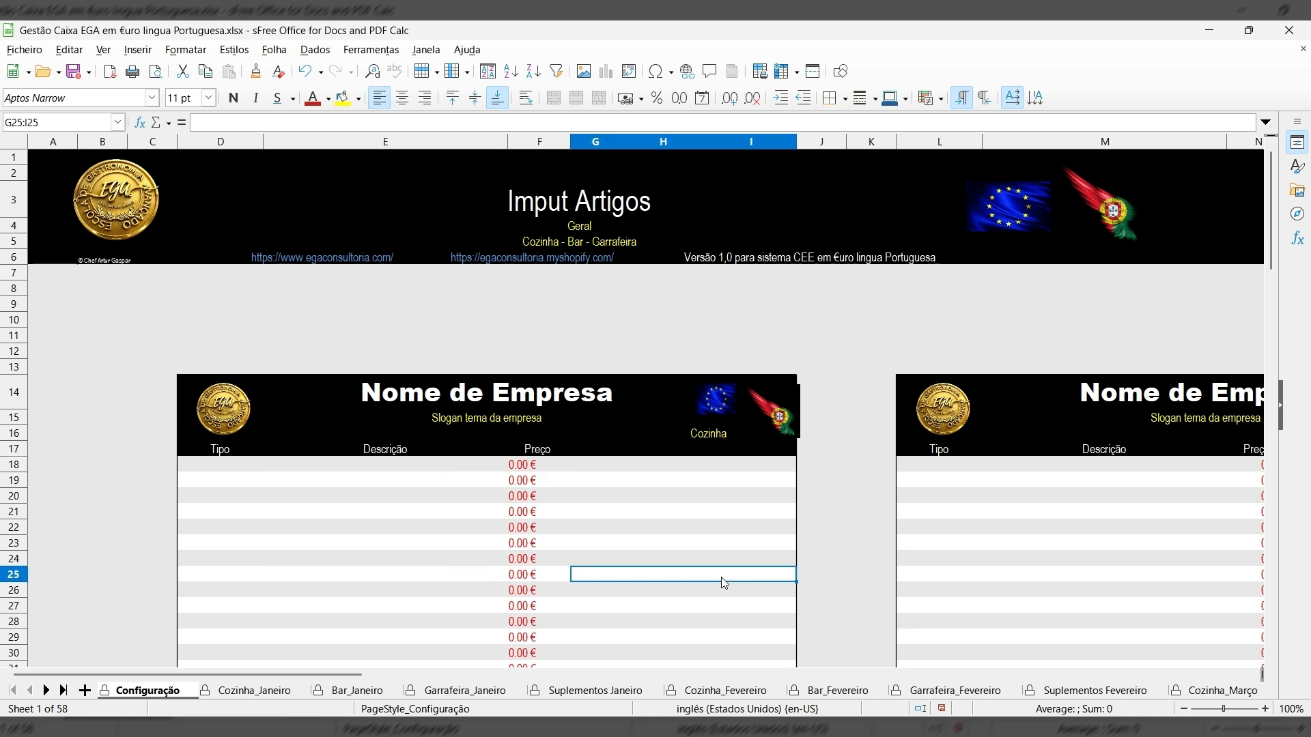
pyautogui.click(655, 618)
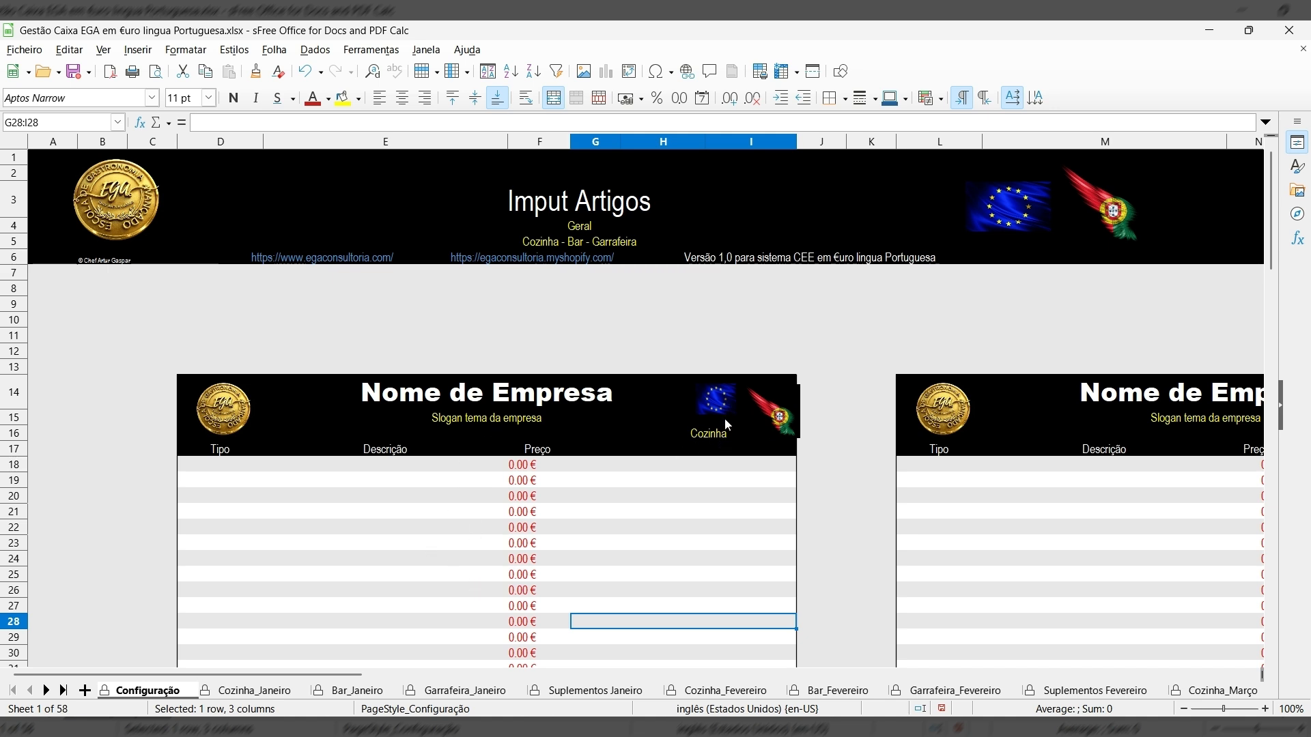
# Scroll across the item blocks and down to the company data rows.
pyautogui.moveTo(342, 674); pyautogui.dragTo(544, 677)
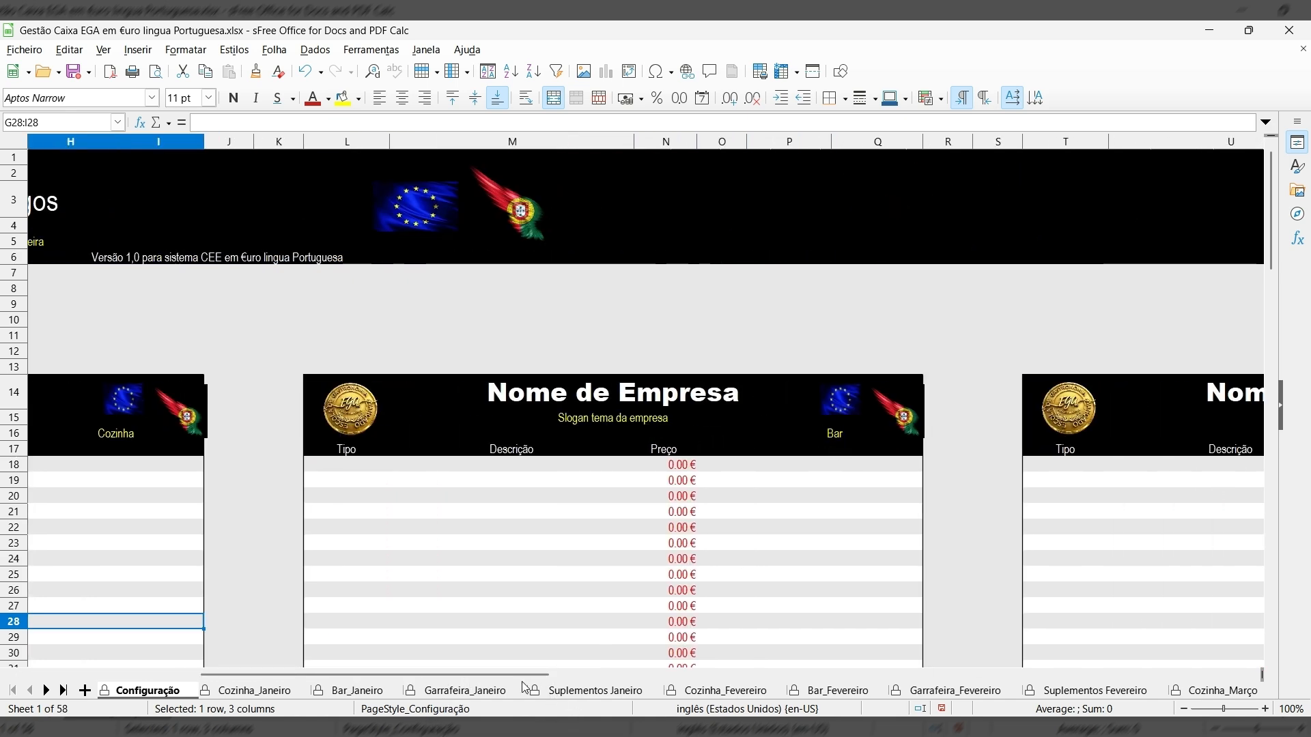
pyautogui.moveTo(519, 678); pyautogui.dragTo(767, 662)
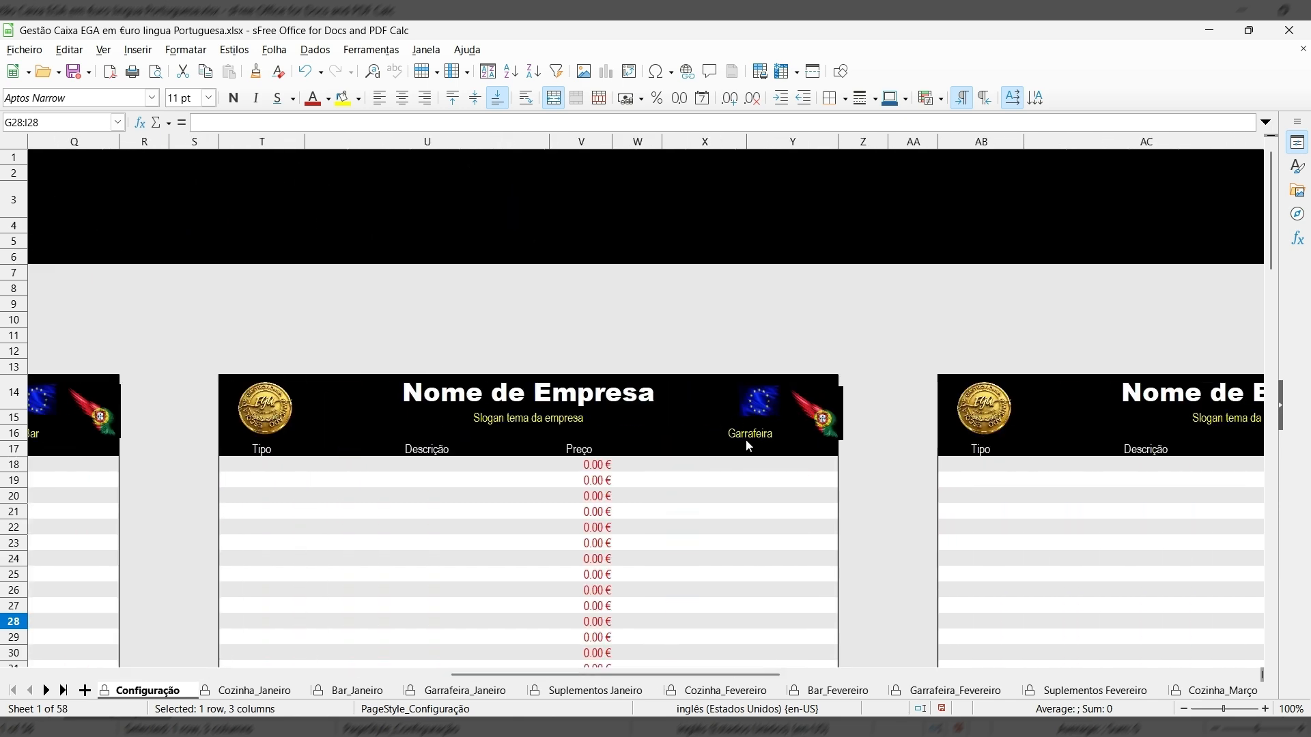
pyautogui.moveTo(698, 679); pyautogui.dragTo(862, 660)
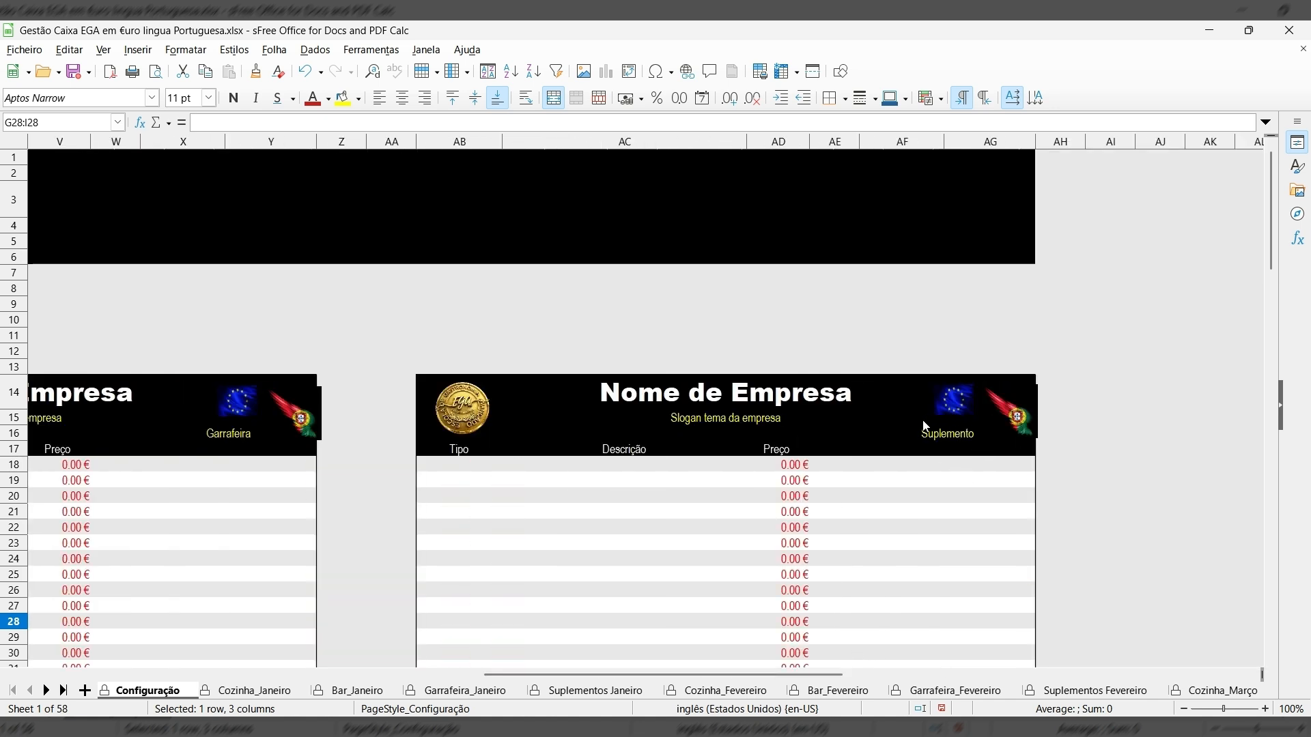
pyautogui.moveTo(818, 673); pyautogui.dragTo(332, 675)
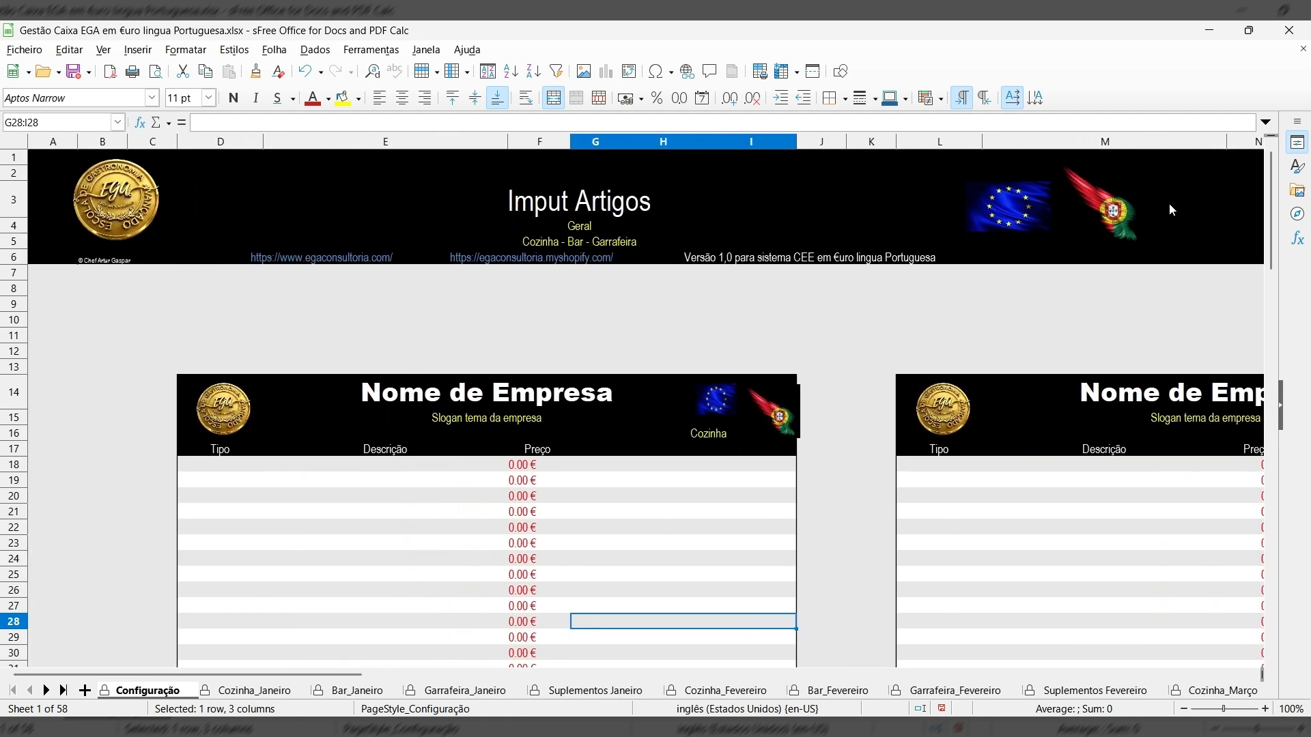
pyautogui.moveTo(1274, 198); pyautogui.dragTo(1301, 464)
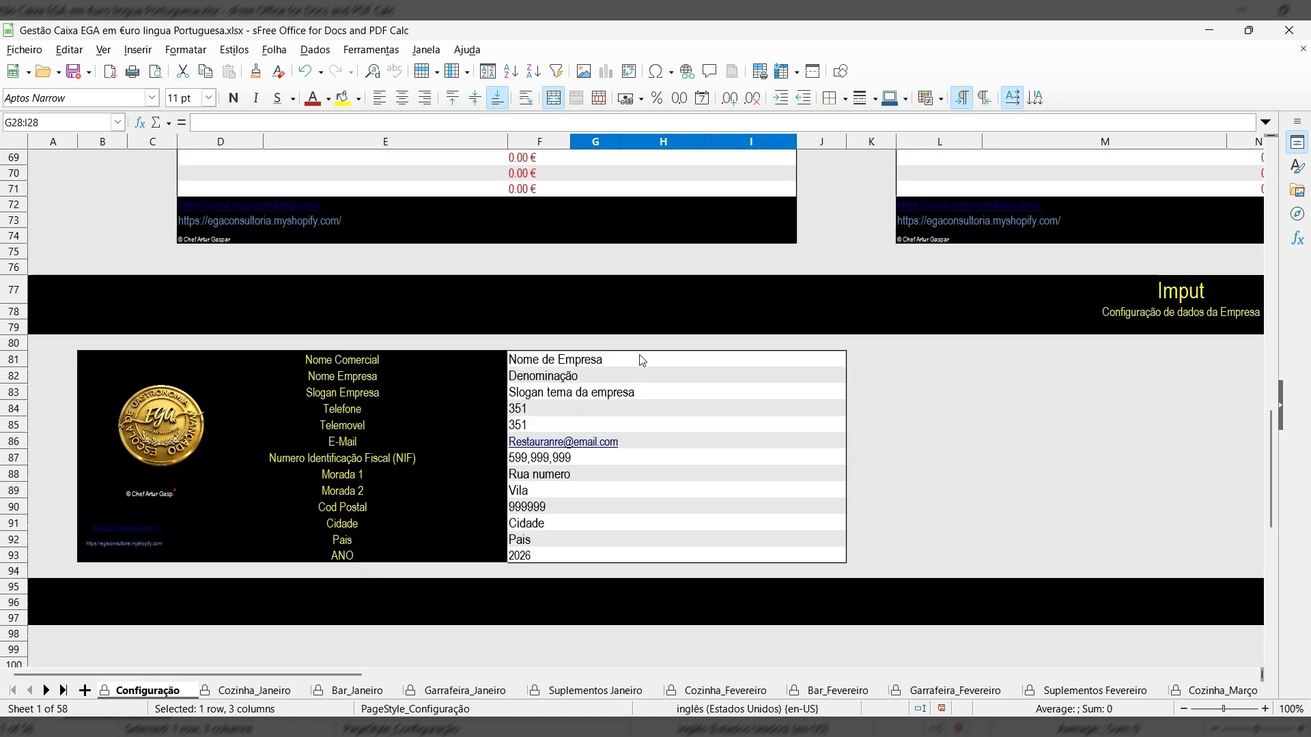
# Replace the Nome Comercial placeholder in F81 with 'EGA Consultoria', correcting the typo.
pyautogui.click(616, 360)
pyautogui.doubleClick(607, 364)
pyautogui.moveTo(607, 364); pyautogui.dragTo(508, 362)
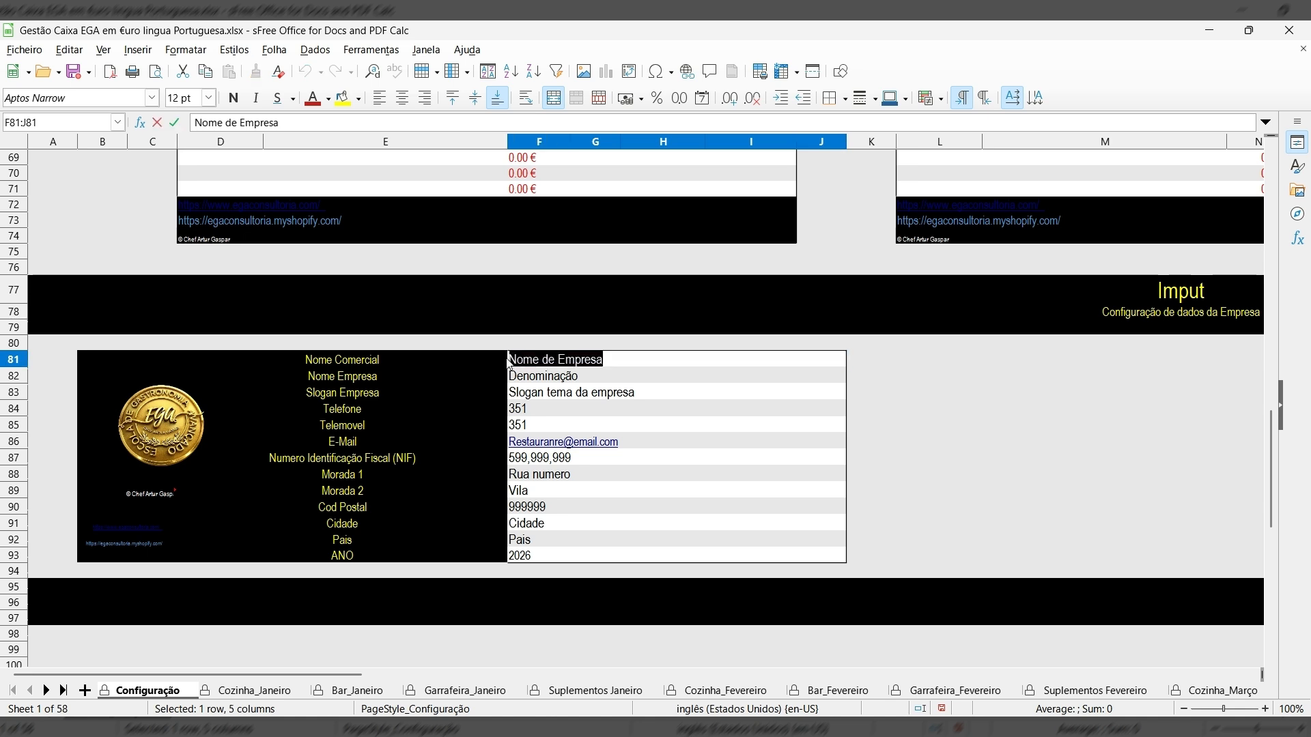
pyautogui.write('EGA Consulçt')
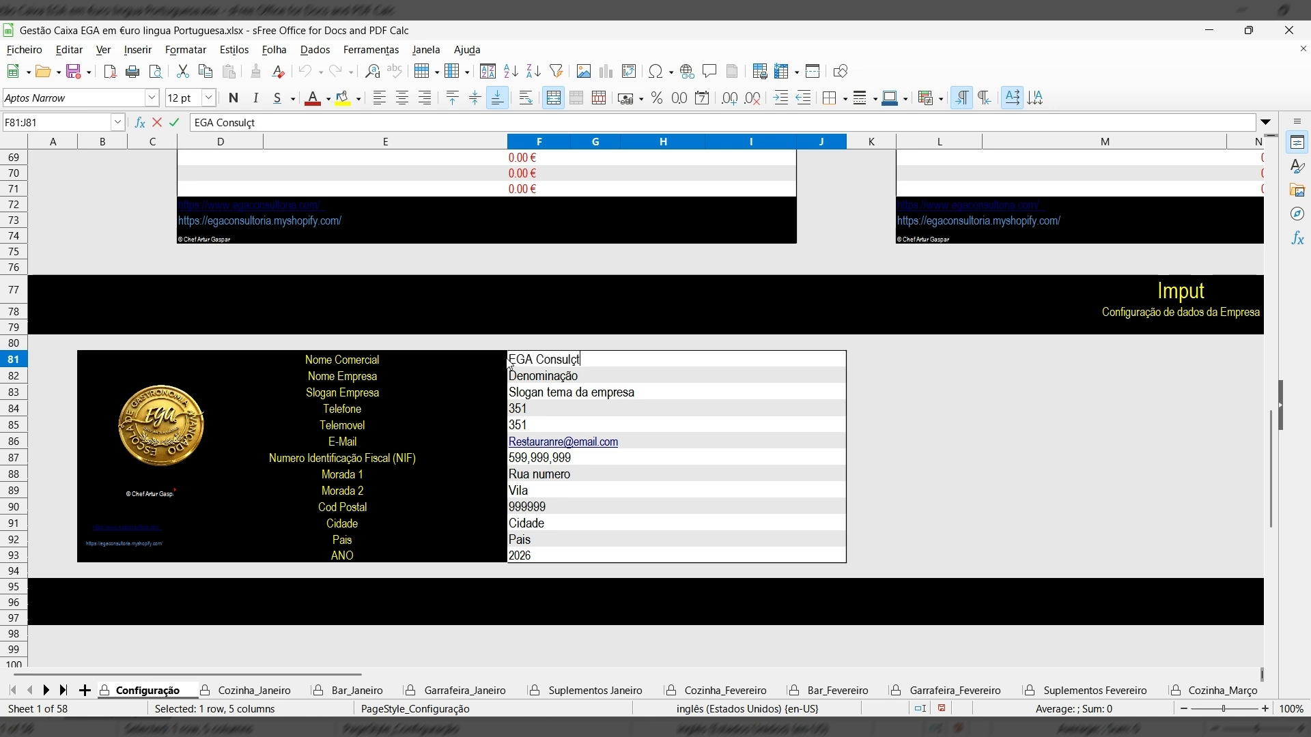
pyautogui.write('uria')
pyautogui.press('BackSpace')
pyautogui.press('BackSpace')
pyautogui.write('oria')
pyautogui.click(590, 381)
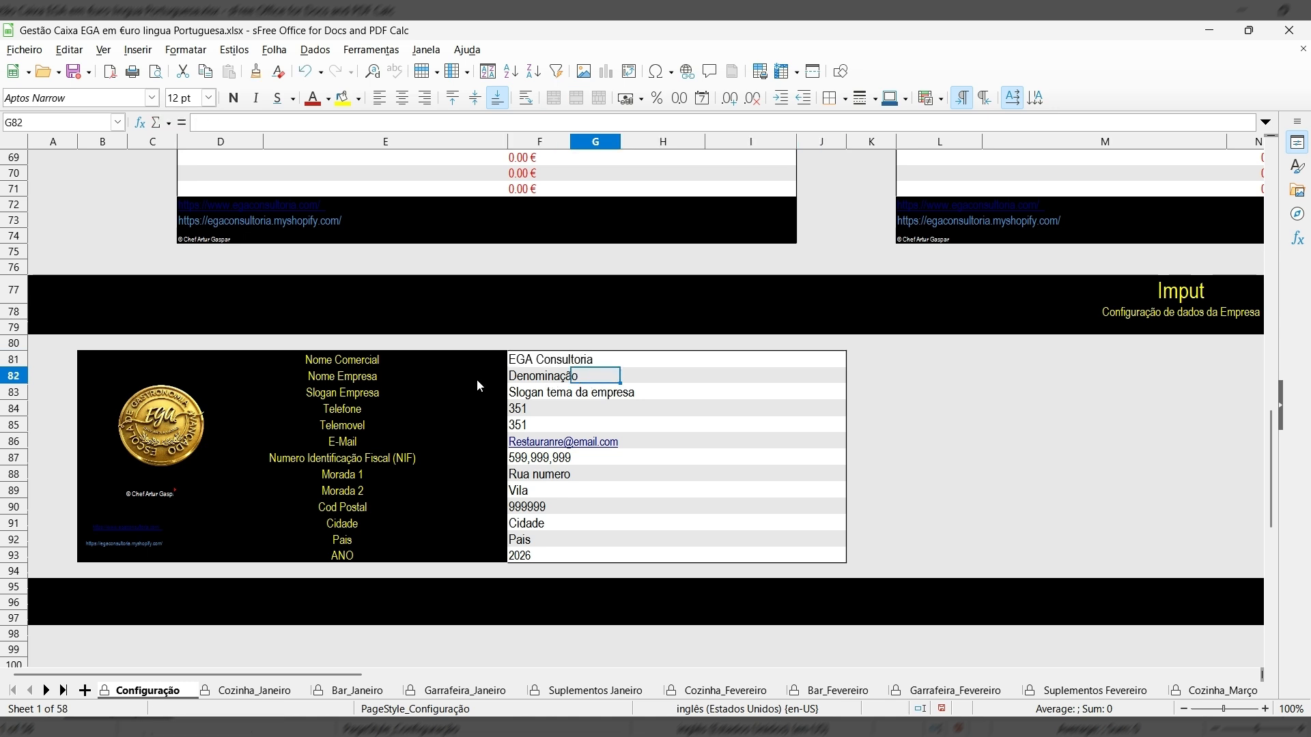
# Enter 'Escola de Gastronomia Avançada' as the Nome Empresa in F82.
pyautogui.click(543, 379)
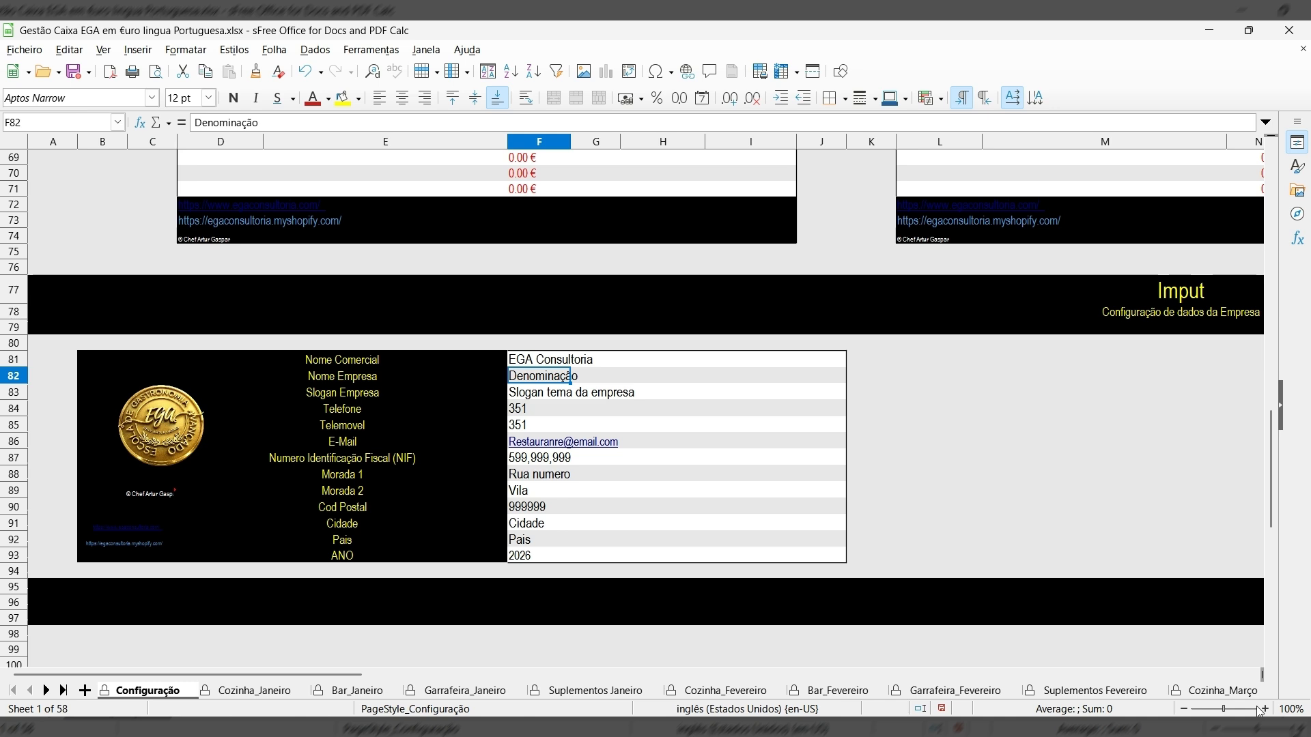
pyautogui.write('Es')
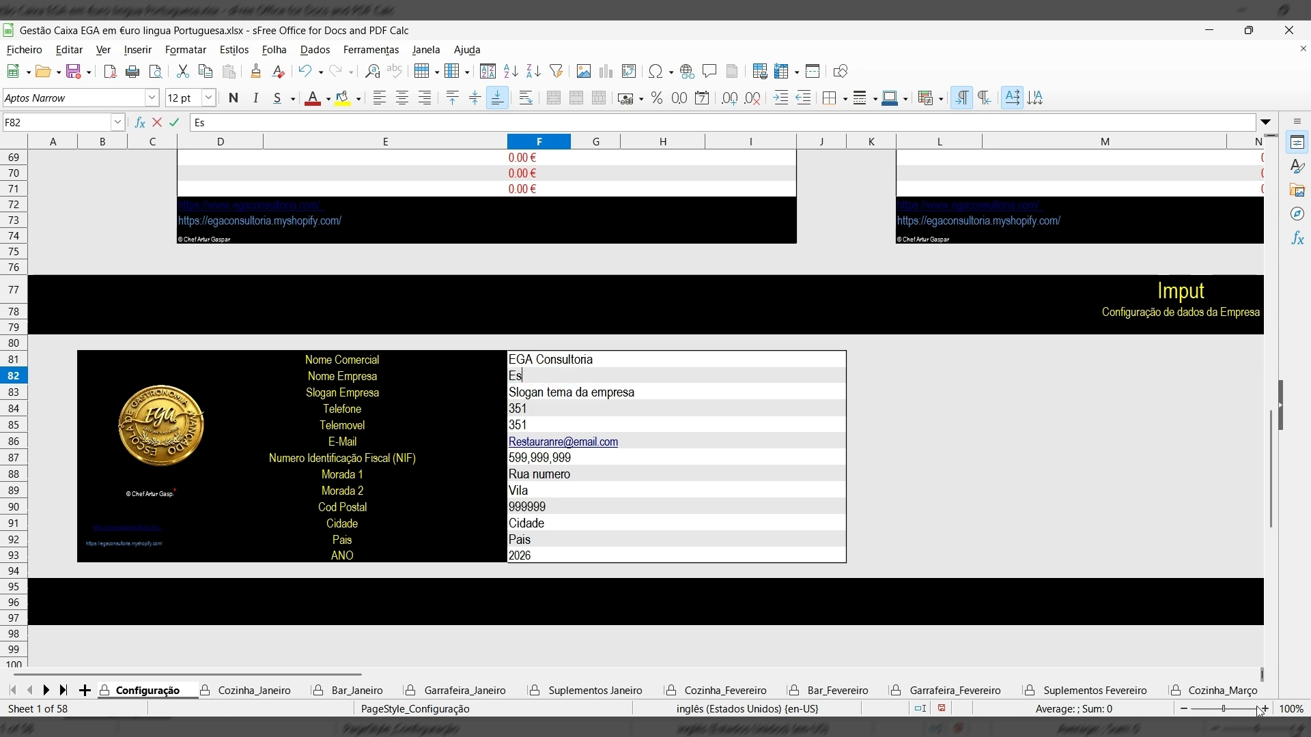
pyautogui.write('cola de Gastro')
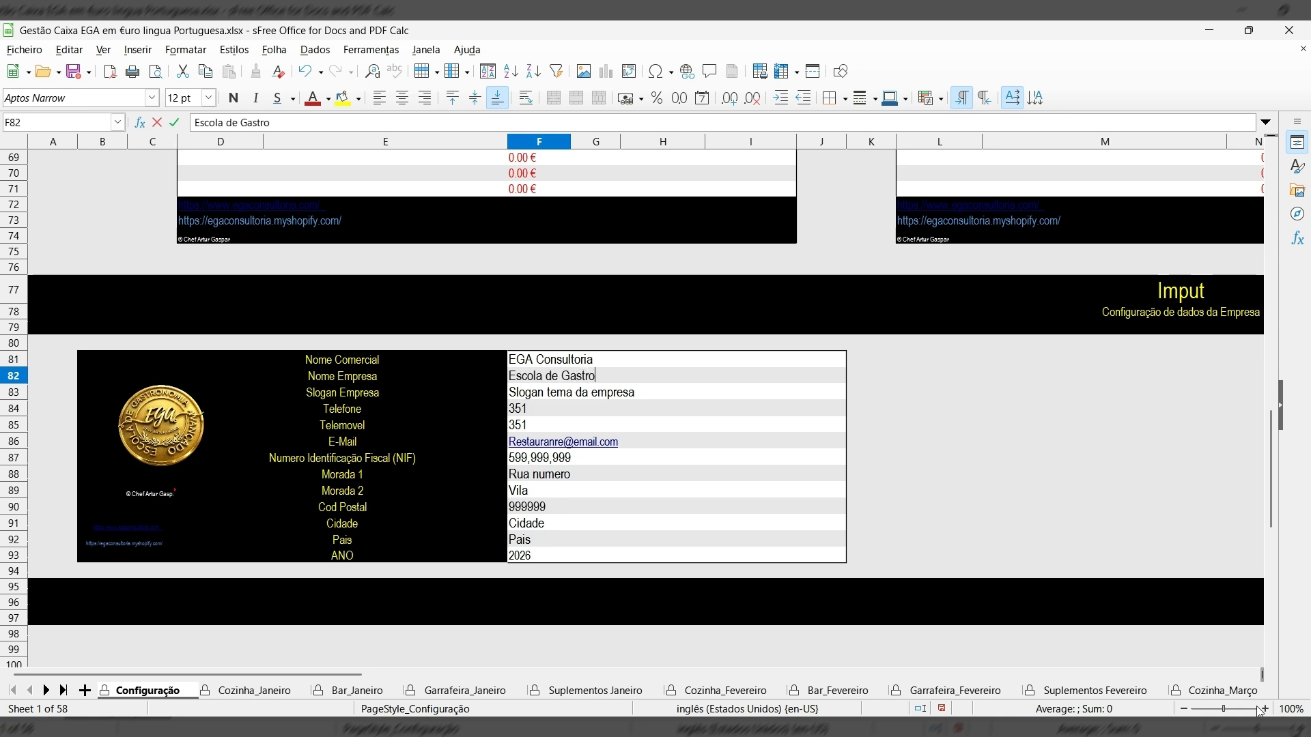
pyautogui.write('nomia Avançada')
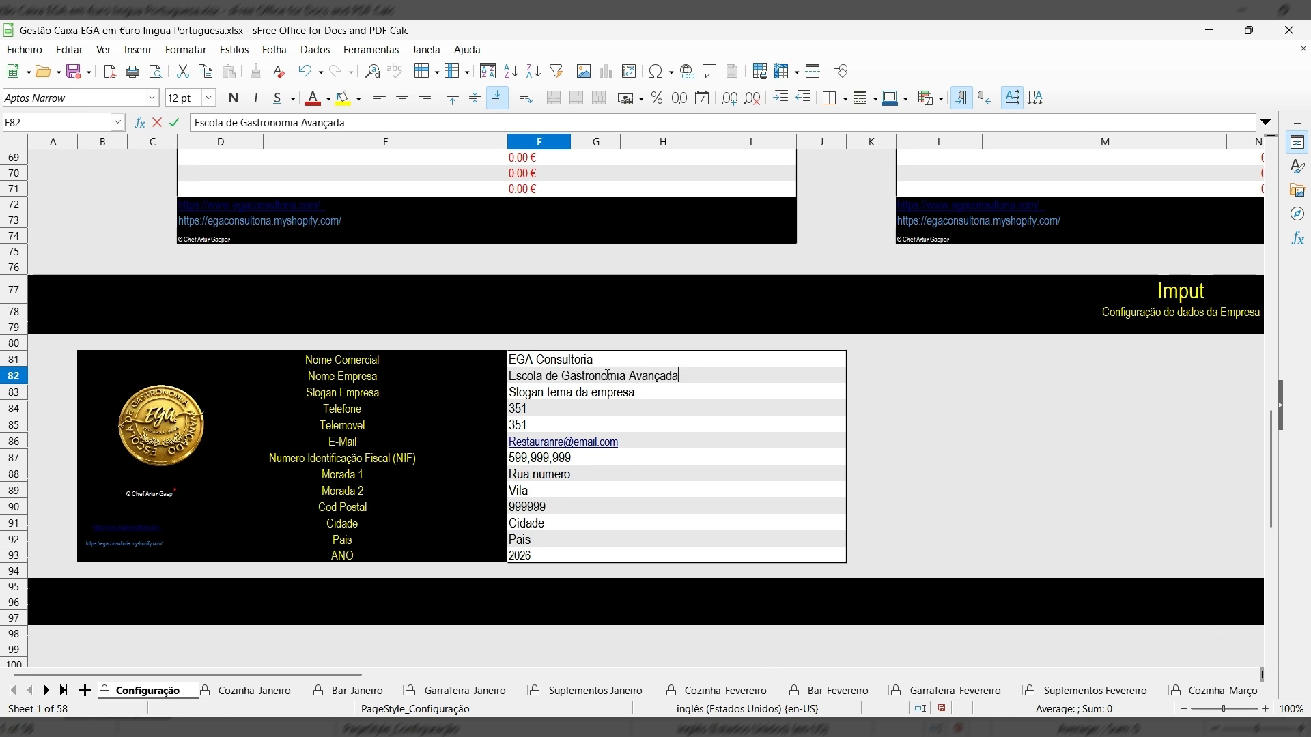
pyautogui.click(543, 395)
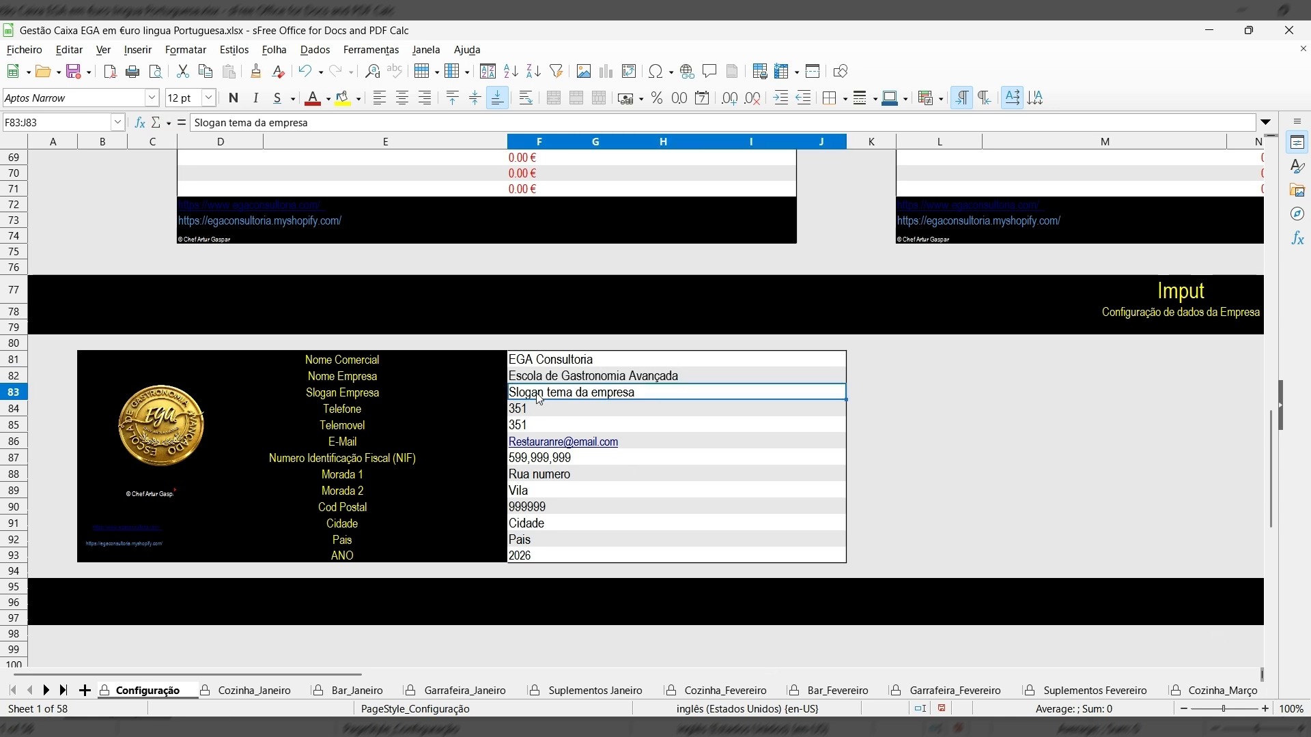
# Replace the Slogan Empresa placeholder with 'Comida & Cultura'.
pyautogui.doubleClick(639, 392)
pyautogui.moveTo(639, 393); pyautogui.dragTo(496, 385)
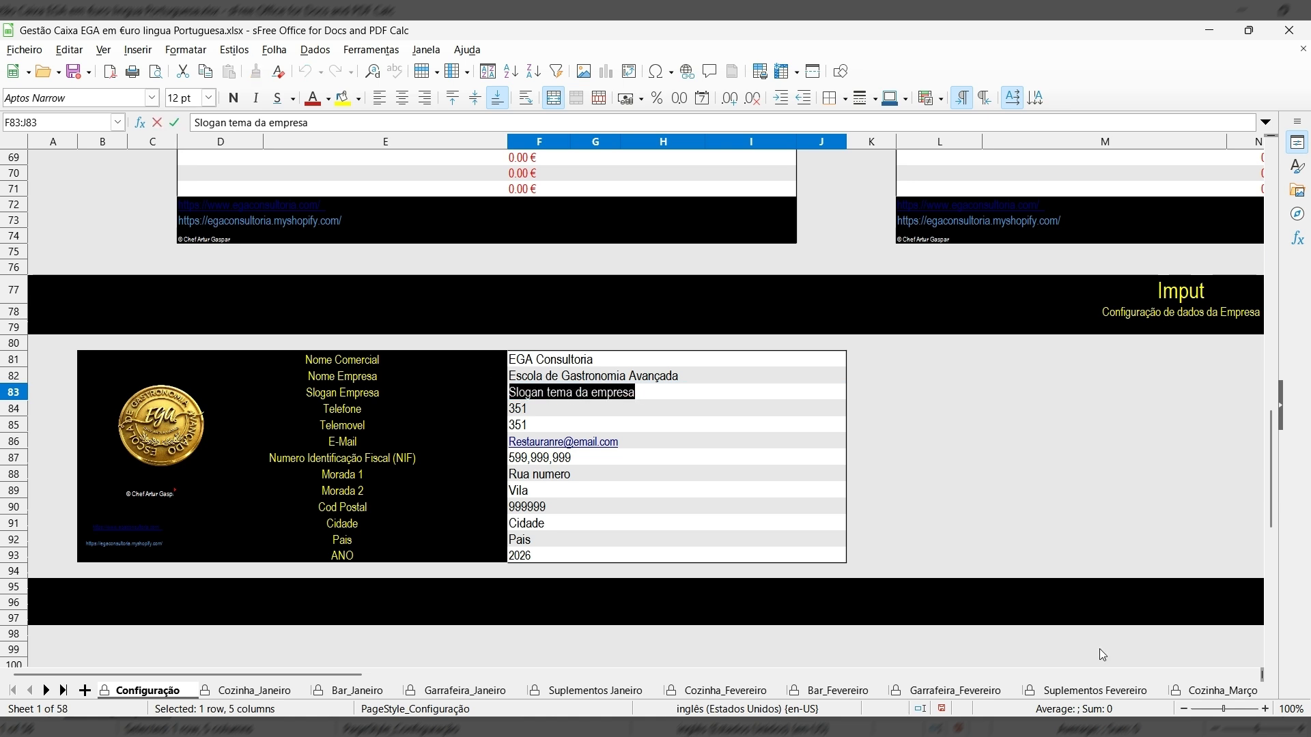
pyautogui.write('Co')
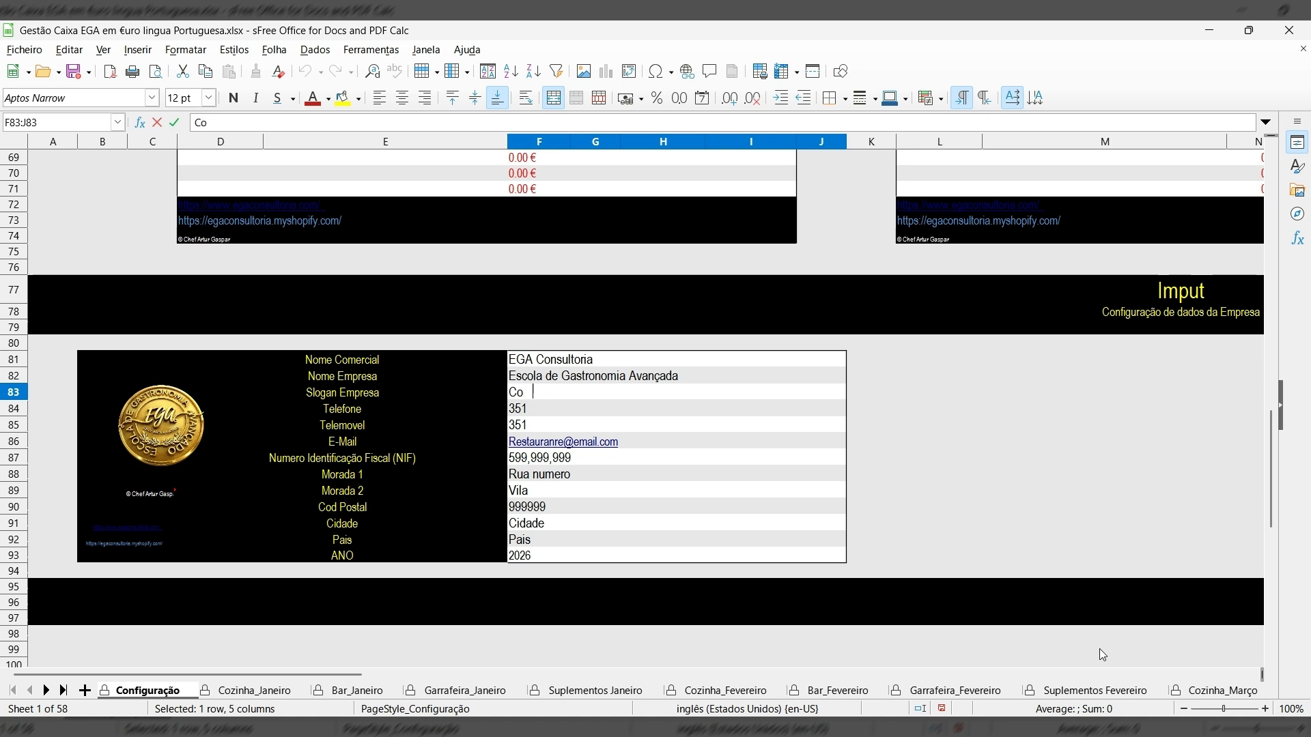
pyautogui.write('mida & Cultura')
# Replace the 351 placeholder in Telemovel cell F85 with the company's mobile number.
pyautogui.click(527, 427)
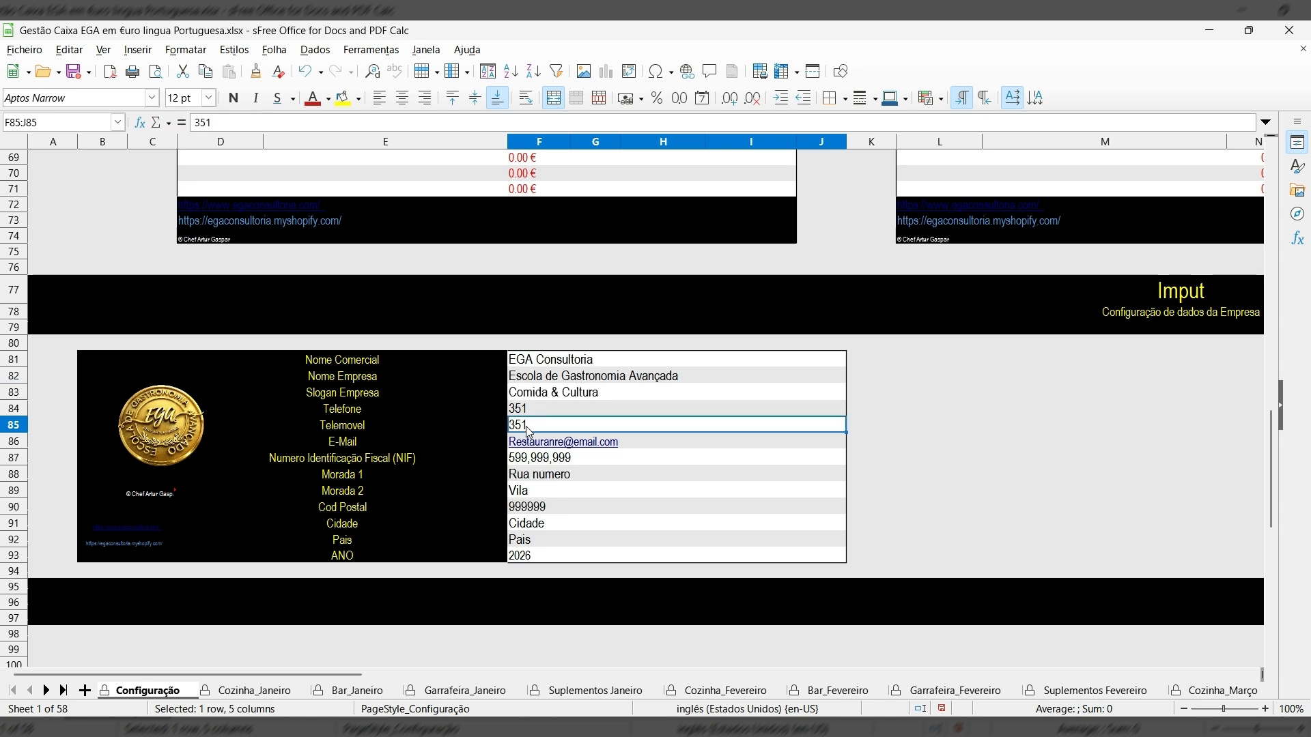
pyautogui.doubleClick(532, 426)
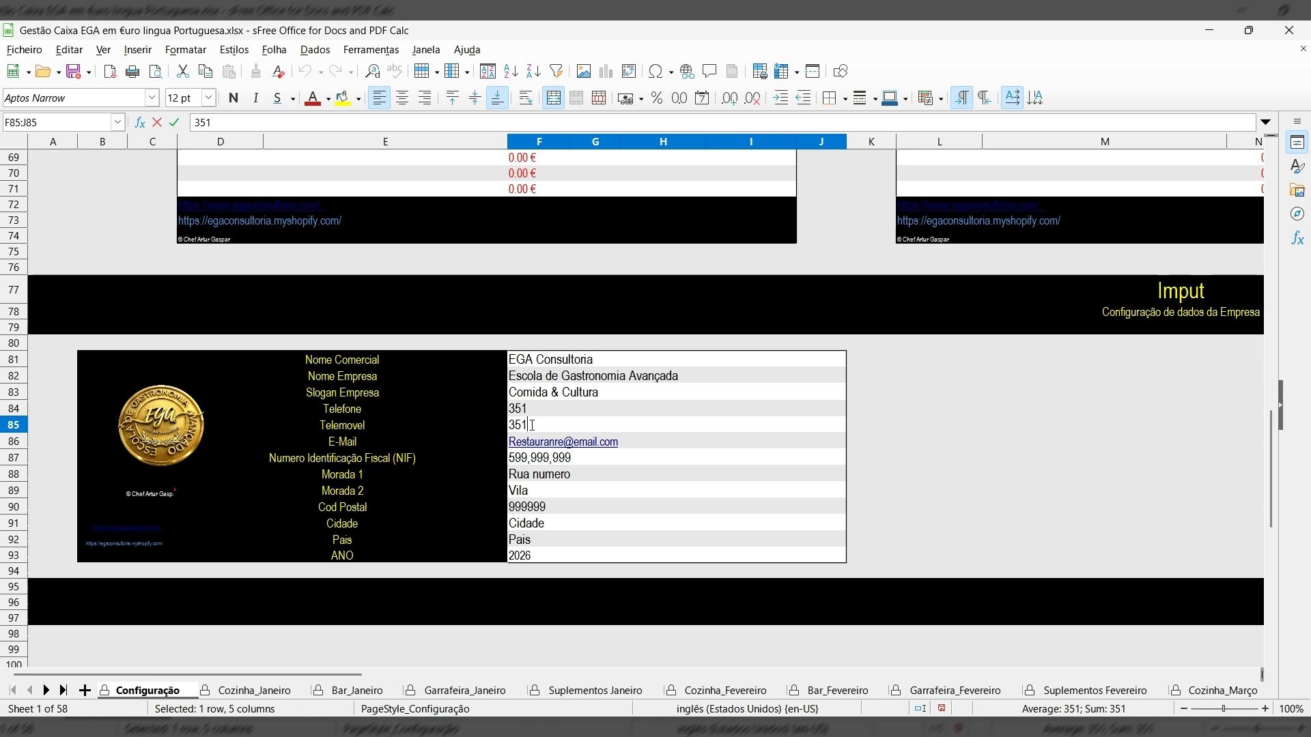
pyautogui.press('BackSpace')
pyautogui.press('BackSpace')
pyautogui.press('BackSpace')
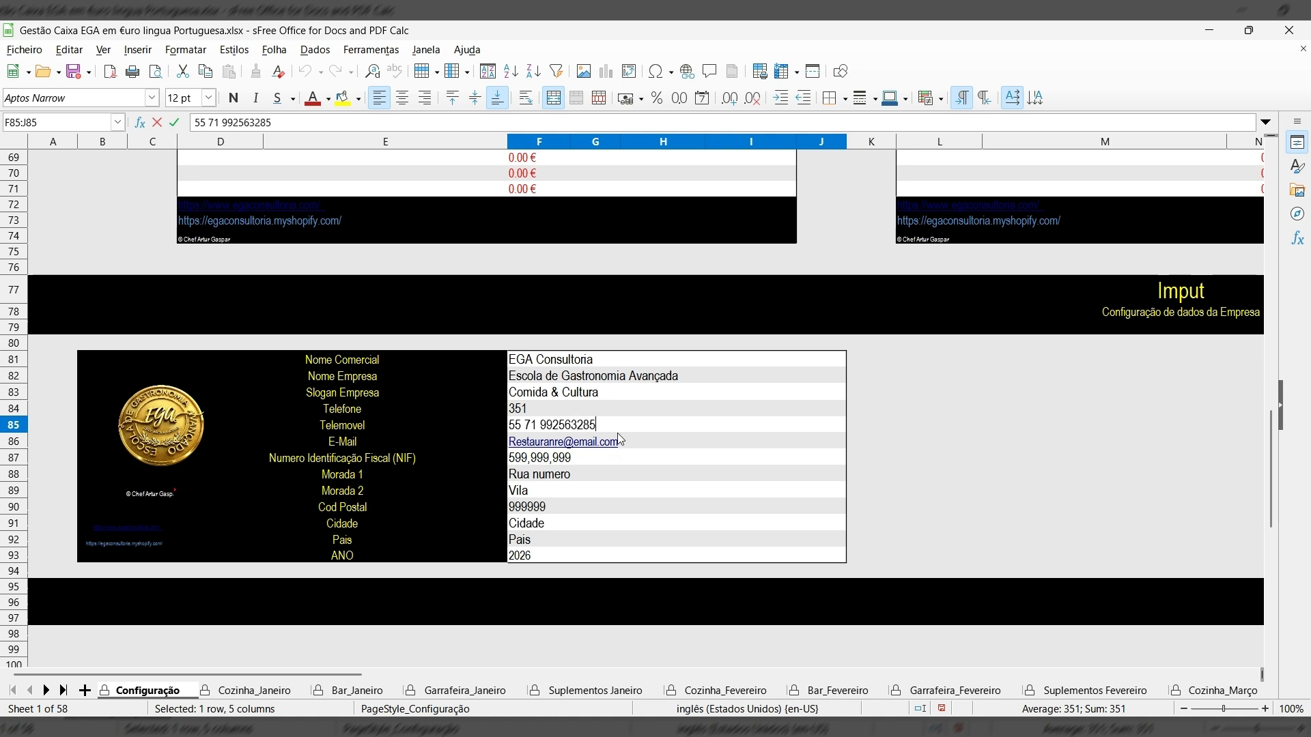
# Confirm the mobile number, then replace the sample address in E-Mail cell F86 with the company's e-mail.
pyautogui.click(628, 442)
pyautogui.doubleClick(632, 441)
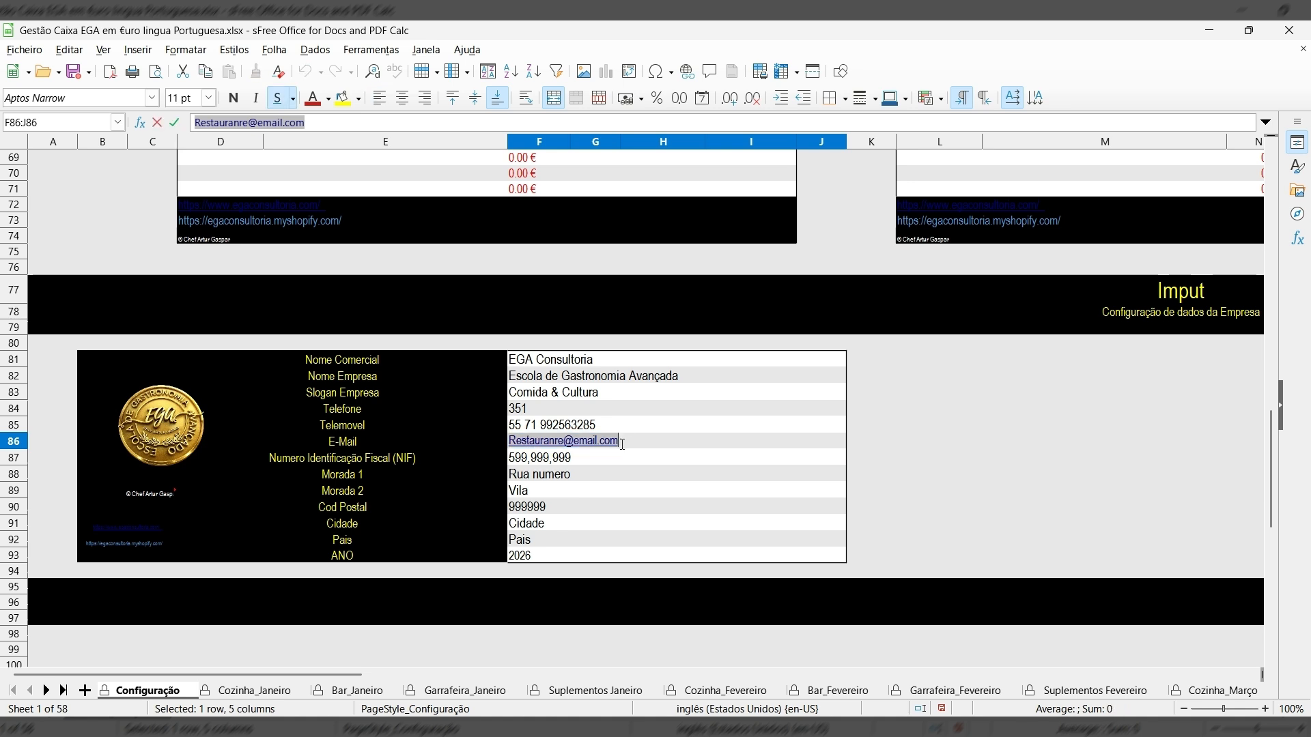
pyautogui.press('BackSpace')
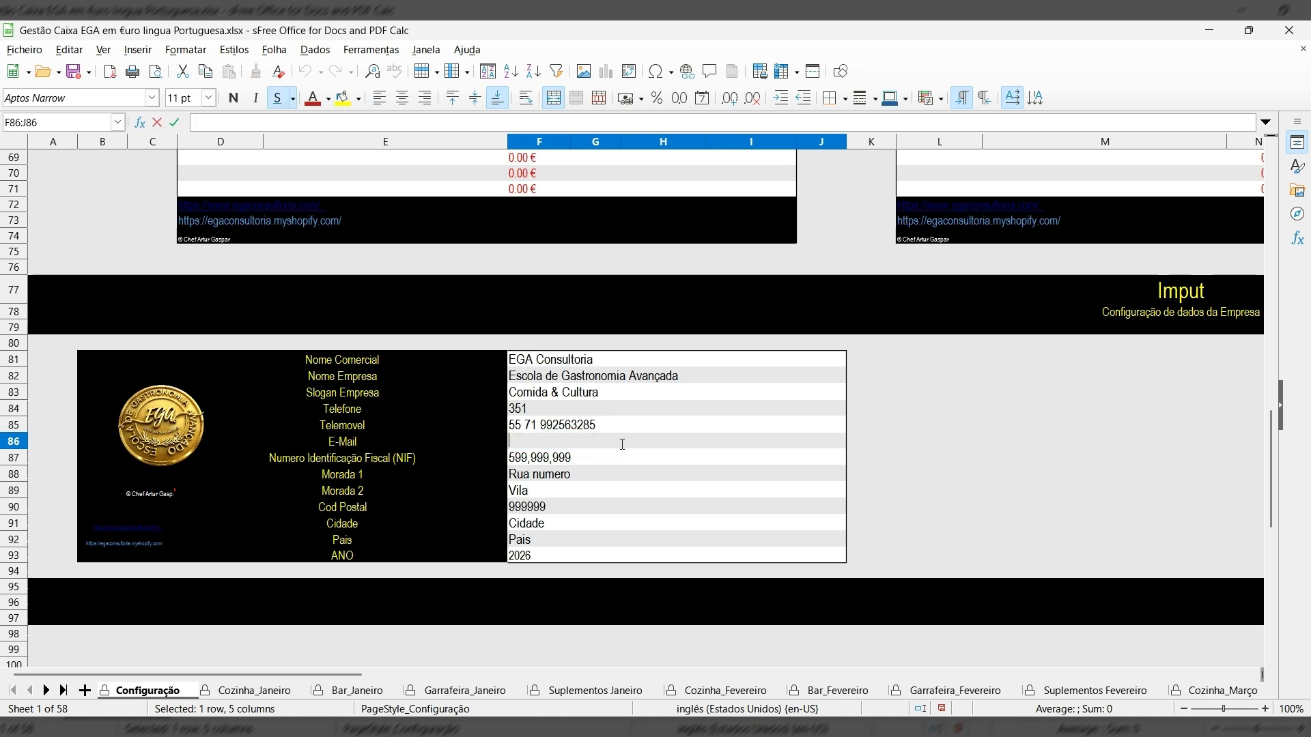
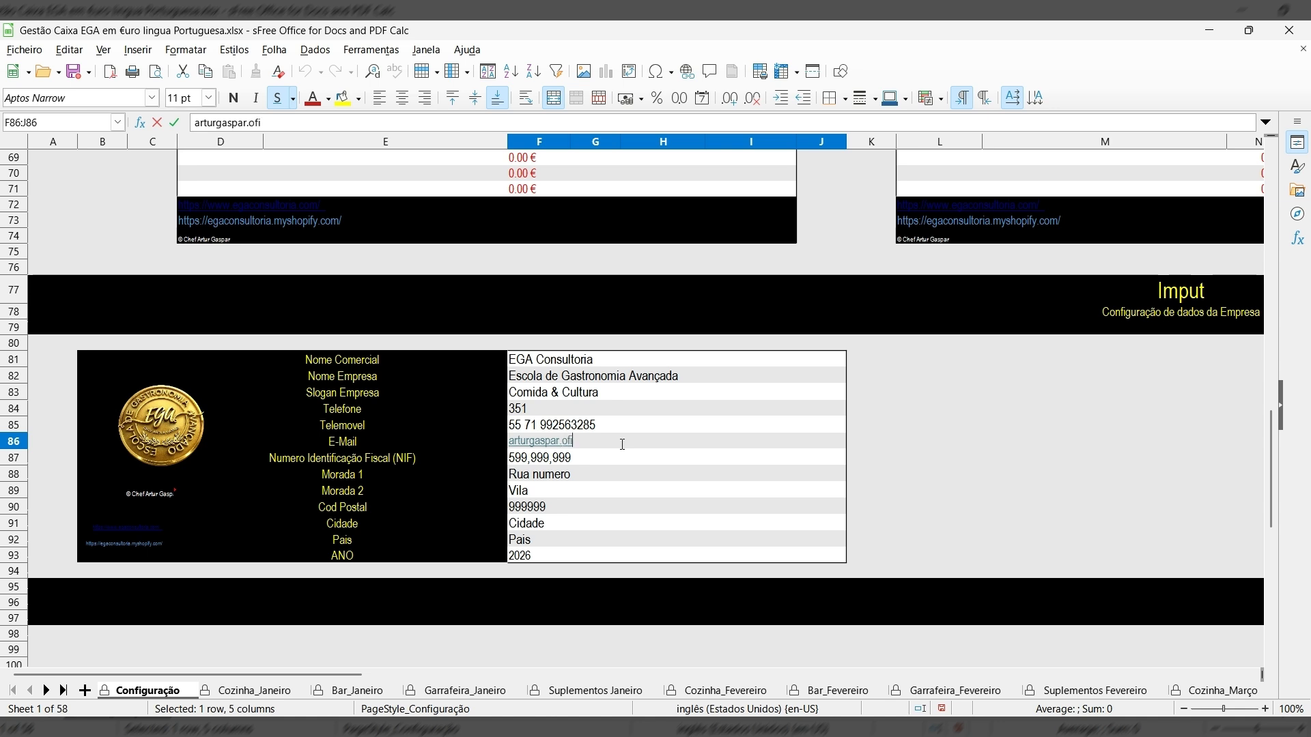
pyautogui.click(584, 460)
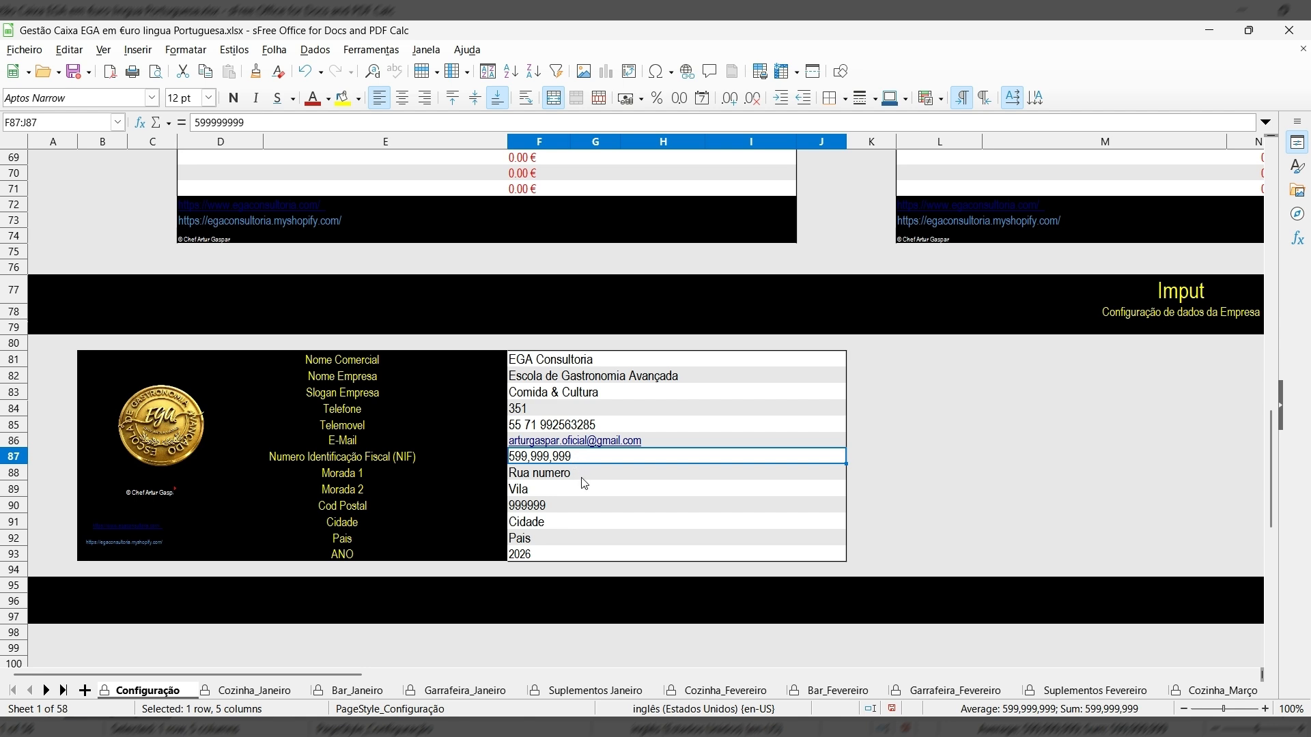
# Replace the address placeholders with street 'Infante d. Henrique' and locality 'Grandola'.
pyautogui.click(577, 475)
pyautogui.doubleClick(576, 476)
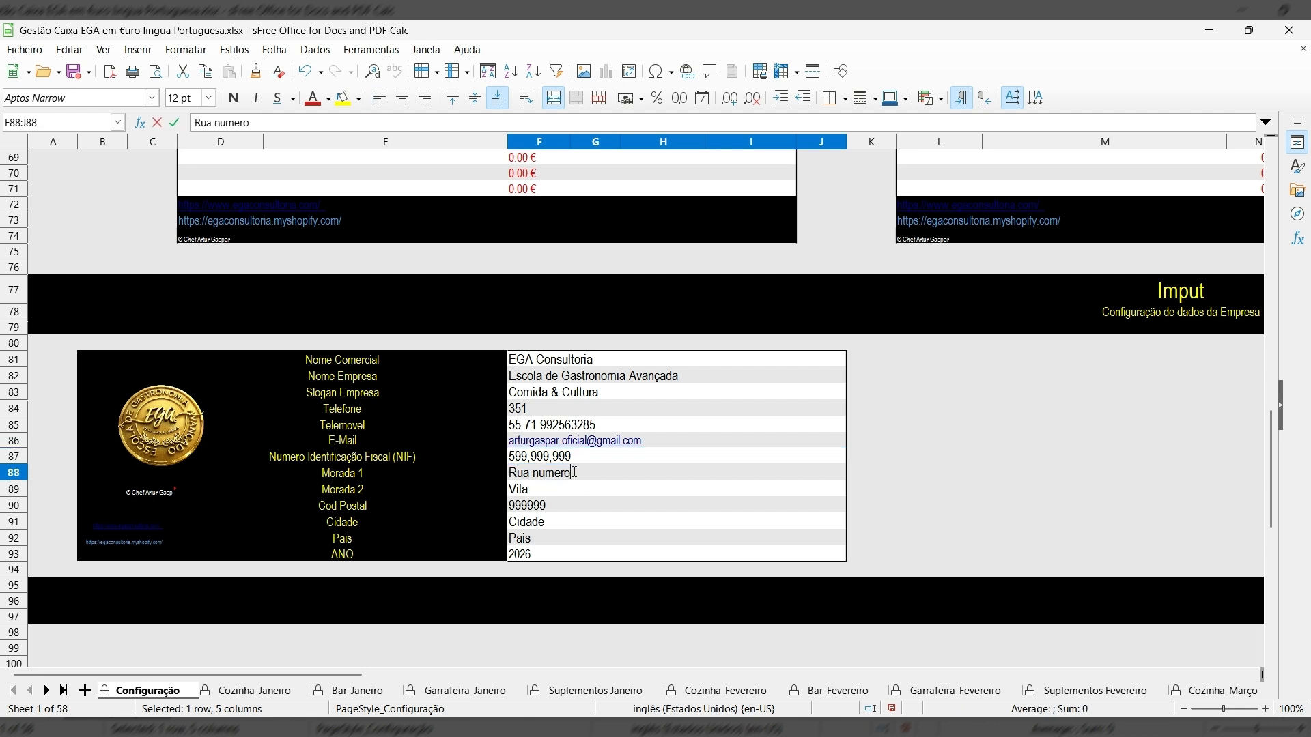
pyautogui.moveTo(574, 476); pyautogui.dragTo(533, 475)
pyautogui.write('Infante d. He')
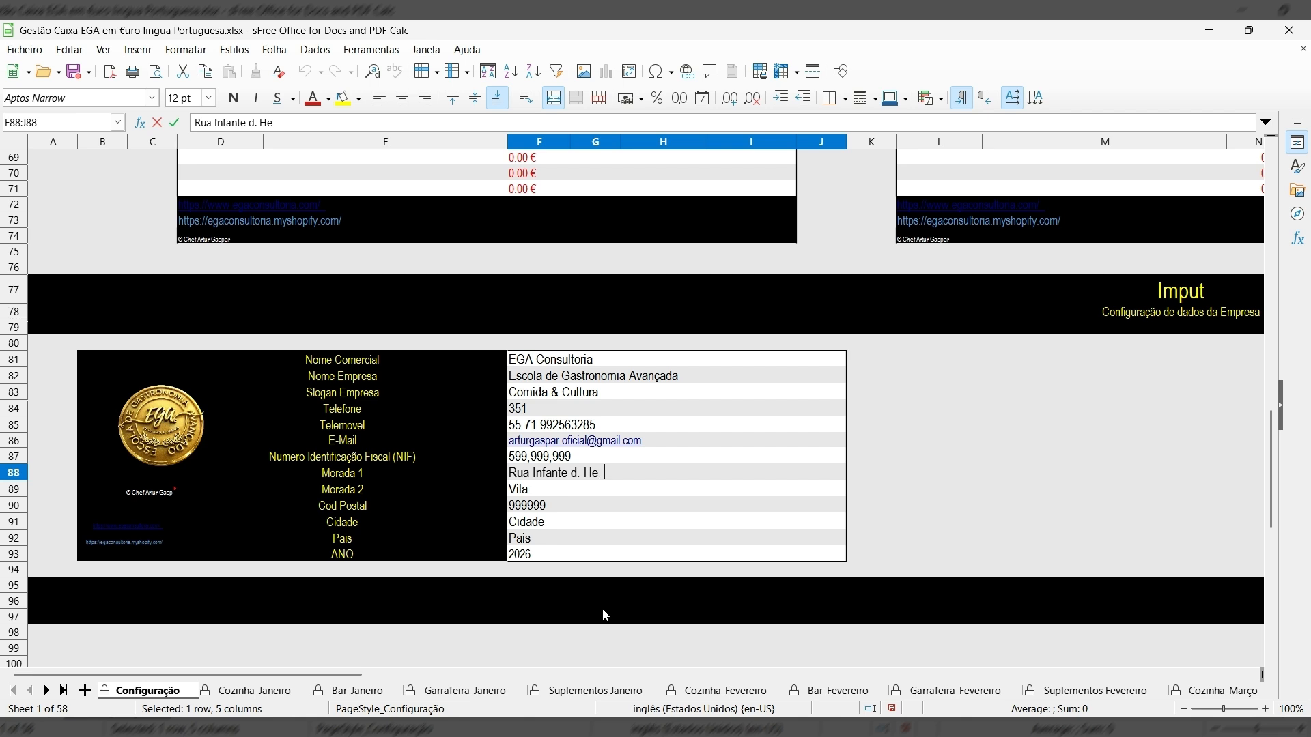
pyautogui.write('nrique')
pyautogui.doubleClick(540, 489)
pyautogui.press('BackSpace')
pyautogui.press('BackSpace')
pyautogui.press('BackSpace')
pyautogui.press('BackSpace')
pyautogui.write('Grandola')
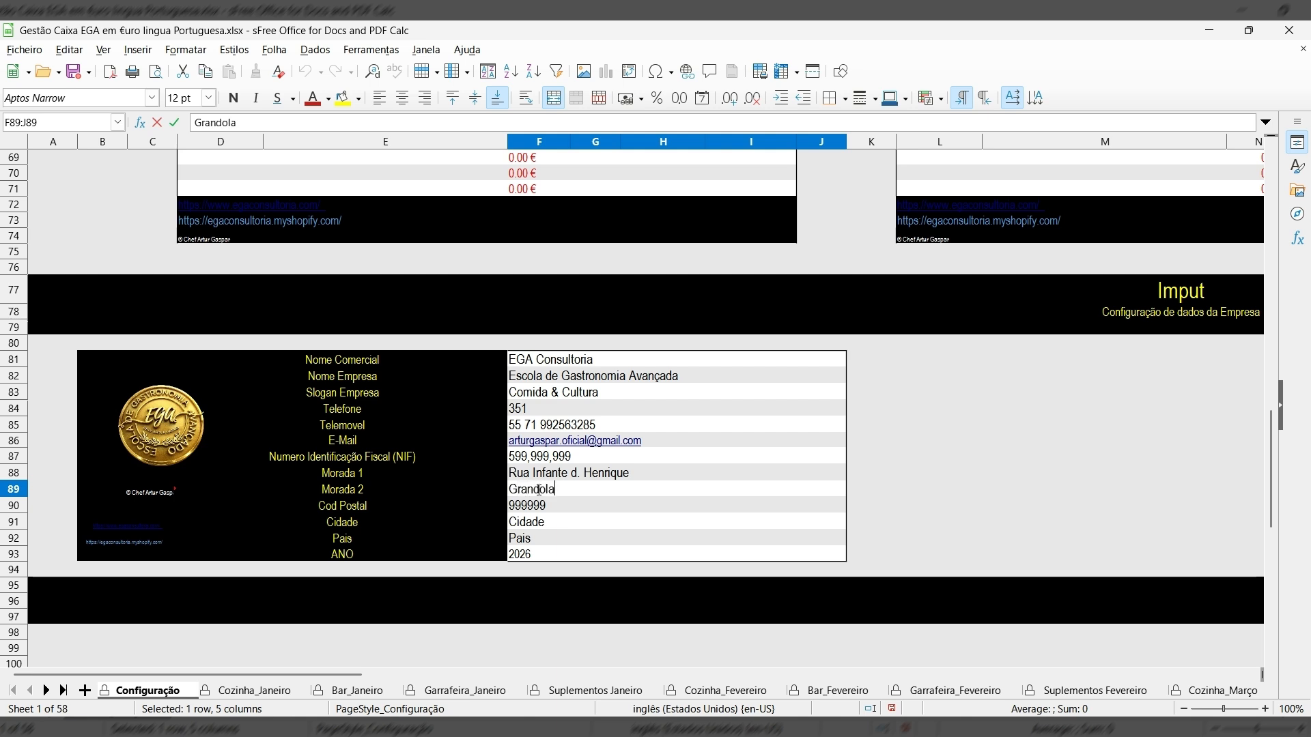
# Set the city to Setubal and the country to Portugal.
pyautogui.click(550, 528)
pyautogui.doubleClick(552, 527)
pyautogui.write('Setu')
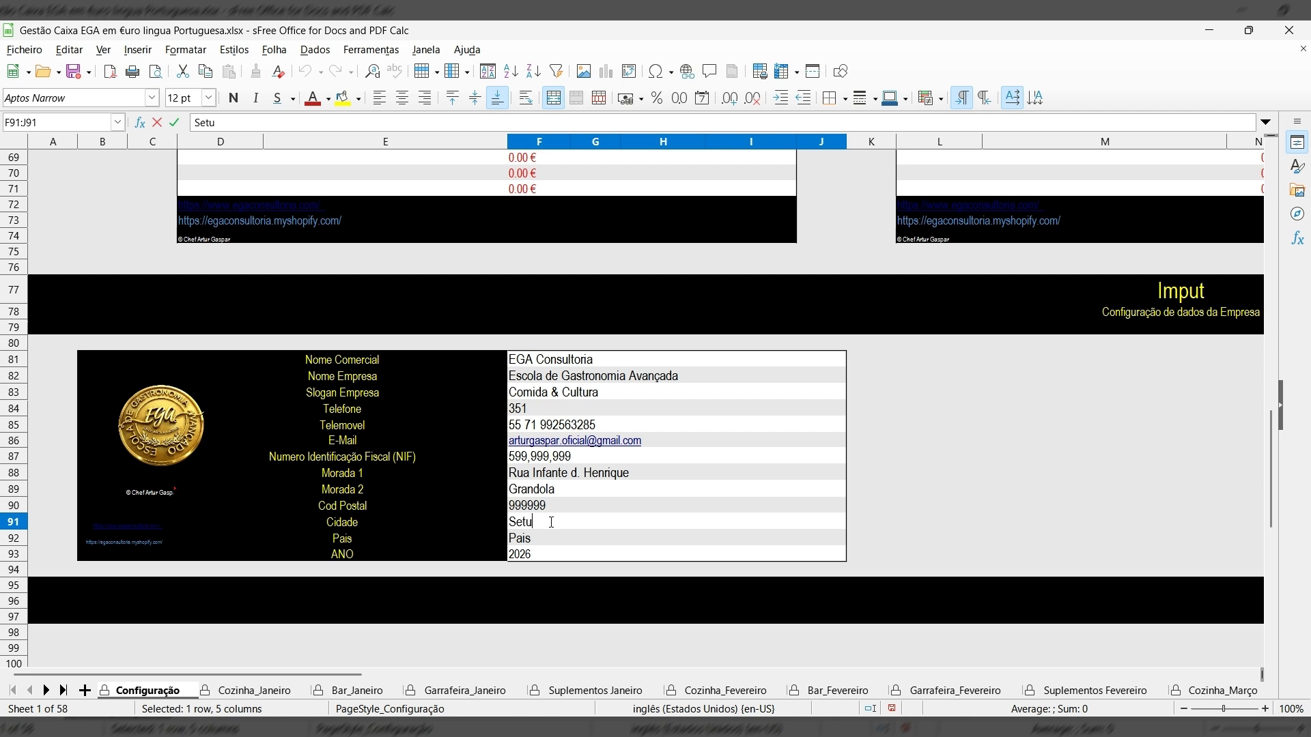
pyautogui.write('bal')
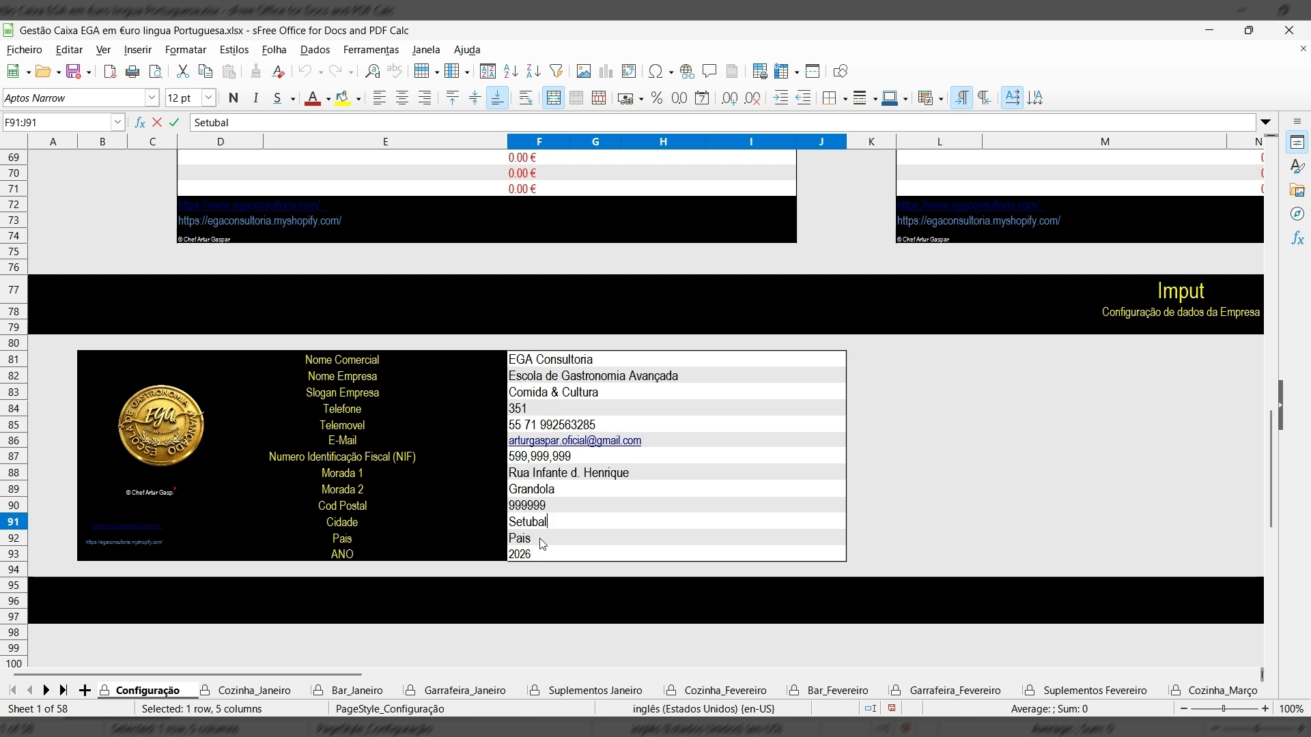
pyautogui.click(541, 543)
pyautogui.doubleClick(540, 540)
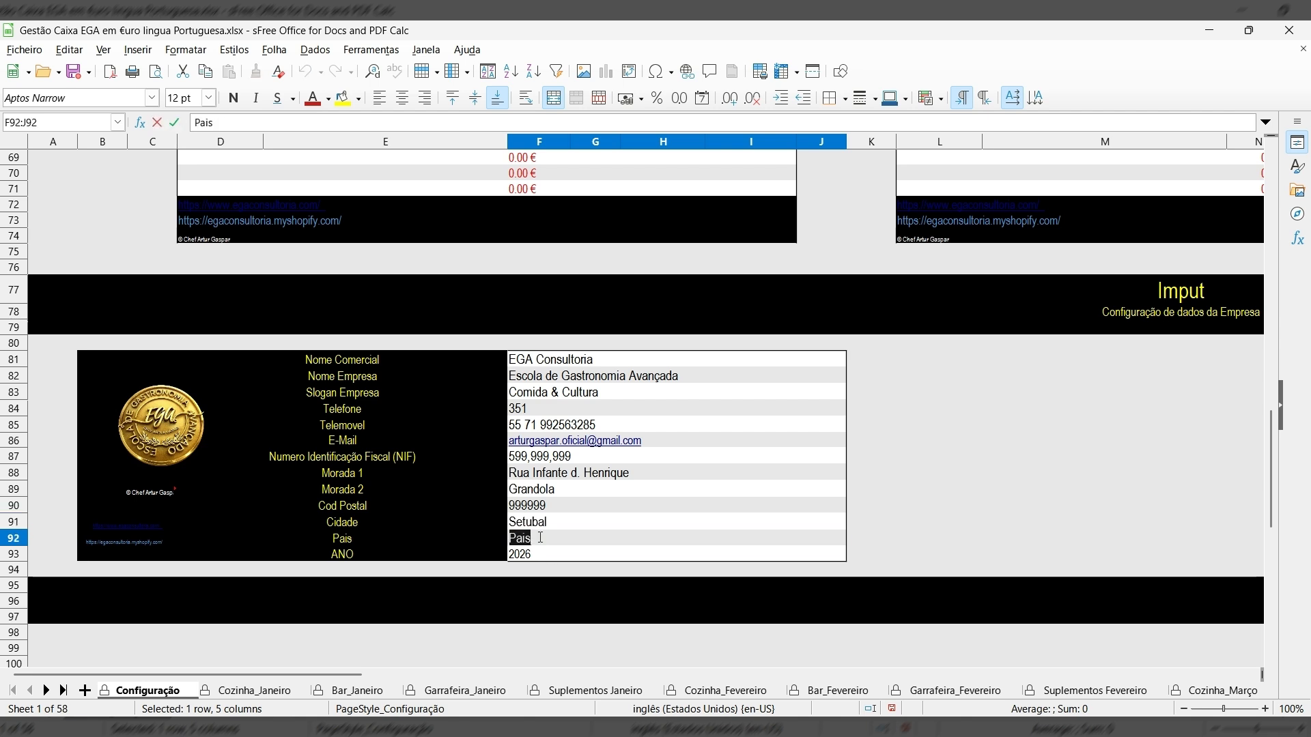
pyautogui.write('Portugal')
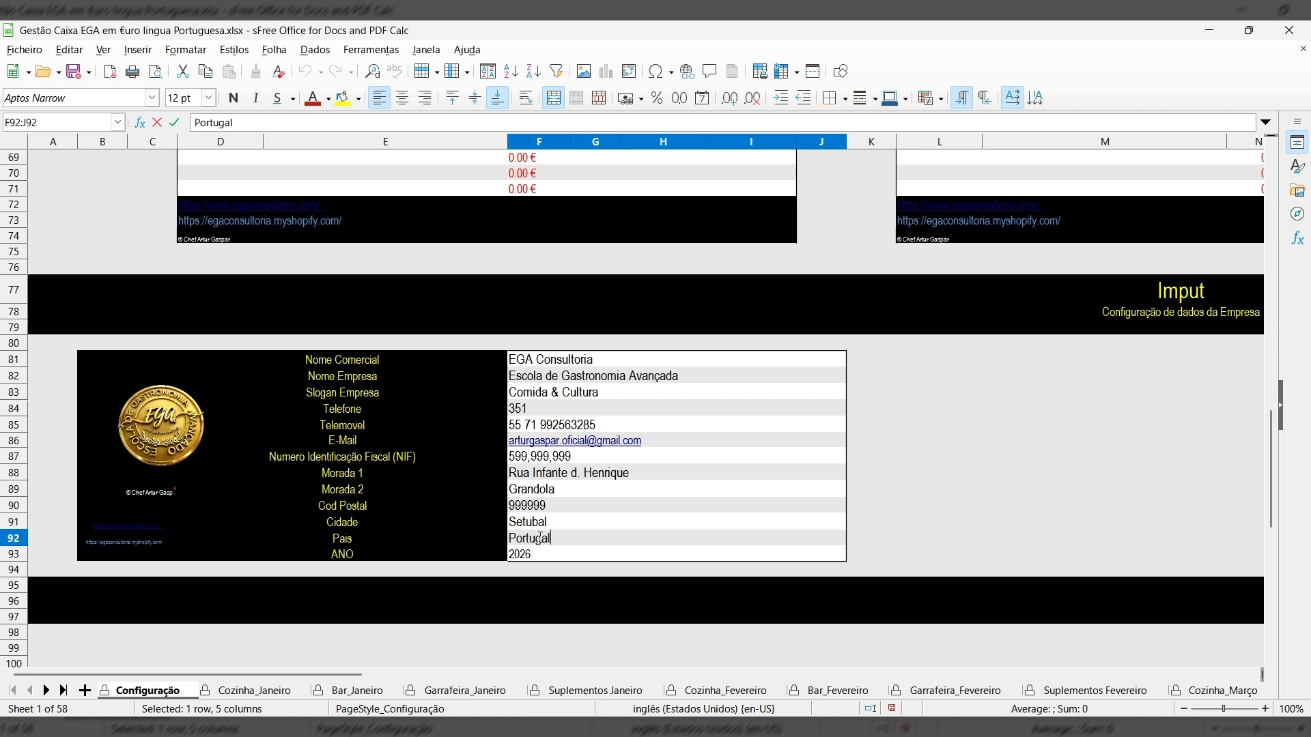
# Change the ANO year from 2026 to 2027.
pyautogui.click(535, 554)
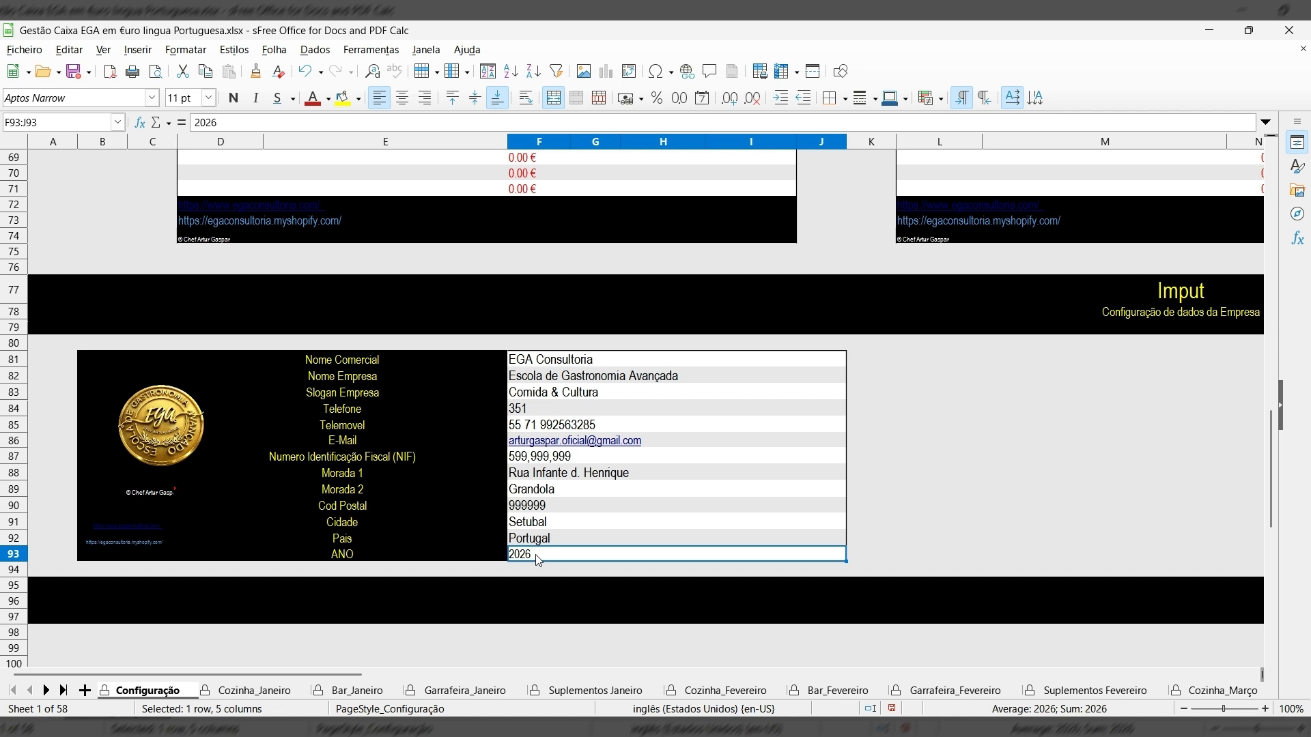
pyautogui.doubleClick(539, 558)
pyautogui.press('BackSpace')
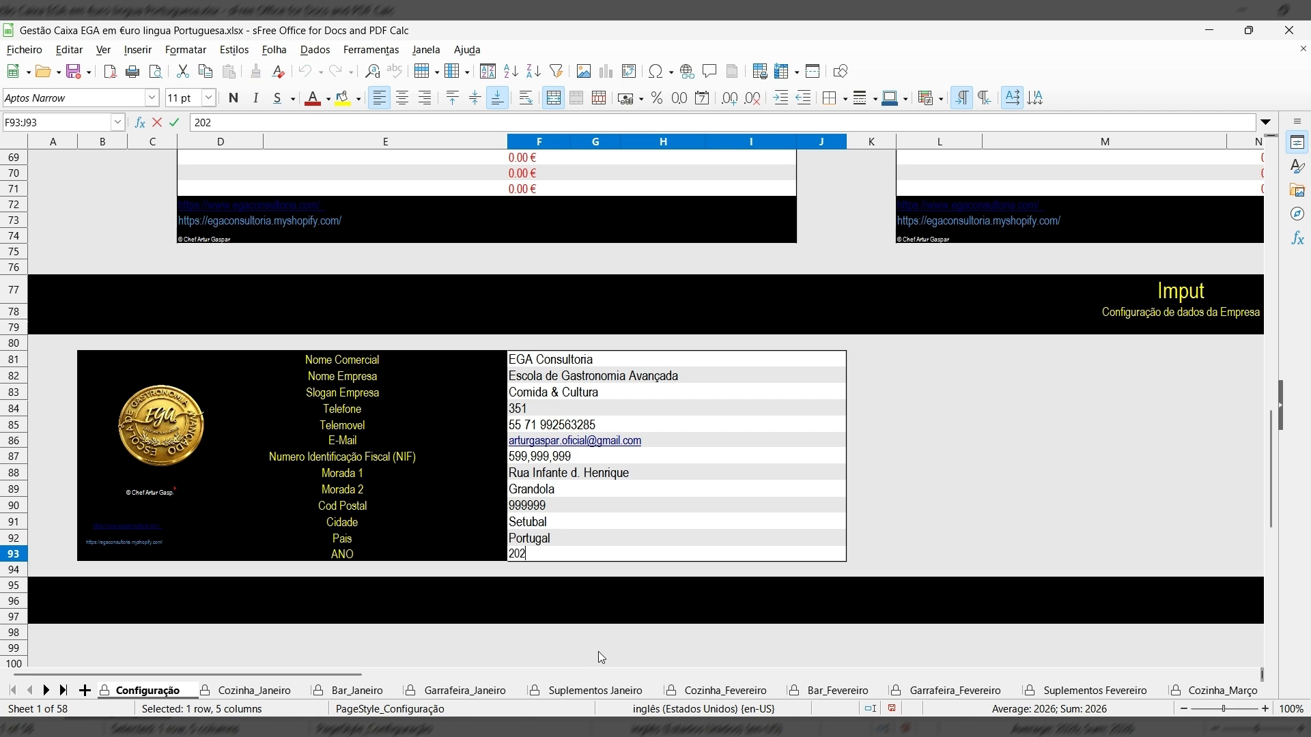
pyautogui.write('7')
pyautogui.press('Return')
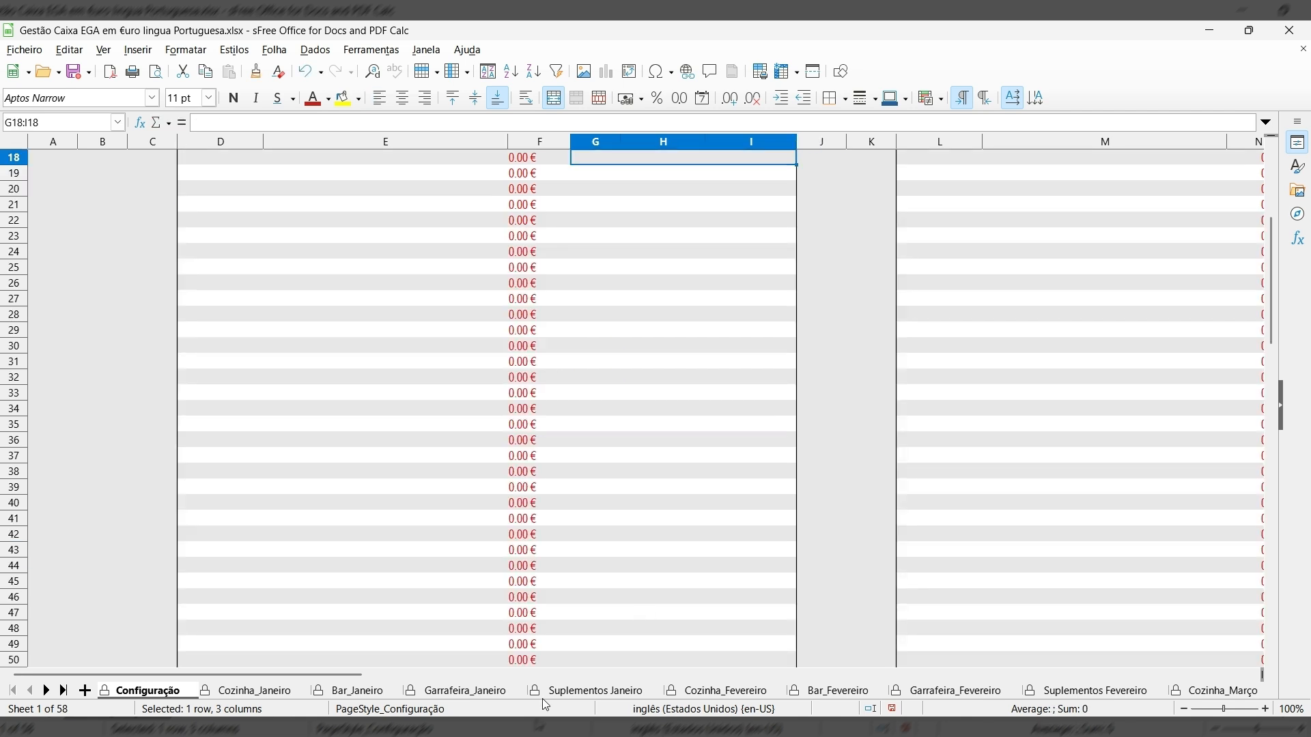
# Flip through the January and February Cozinha, Bar, Suplementos and Garrafeira sheets, ending on Analise_de_Totais_Diários_BAR.
pyautogui.scroll(6, 501, 513)
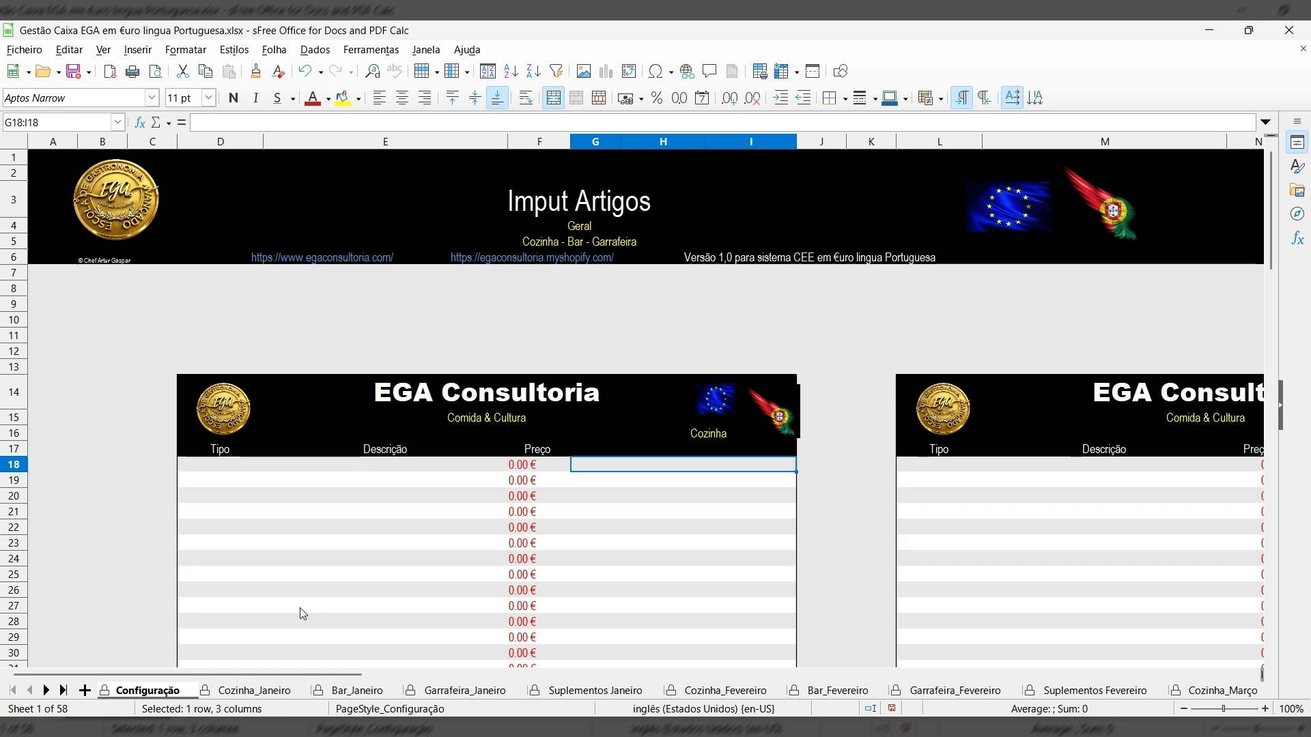
pyautogui.click(255, 691)
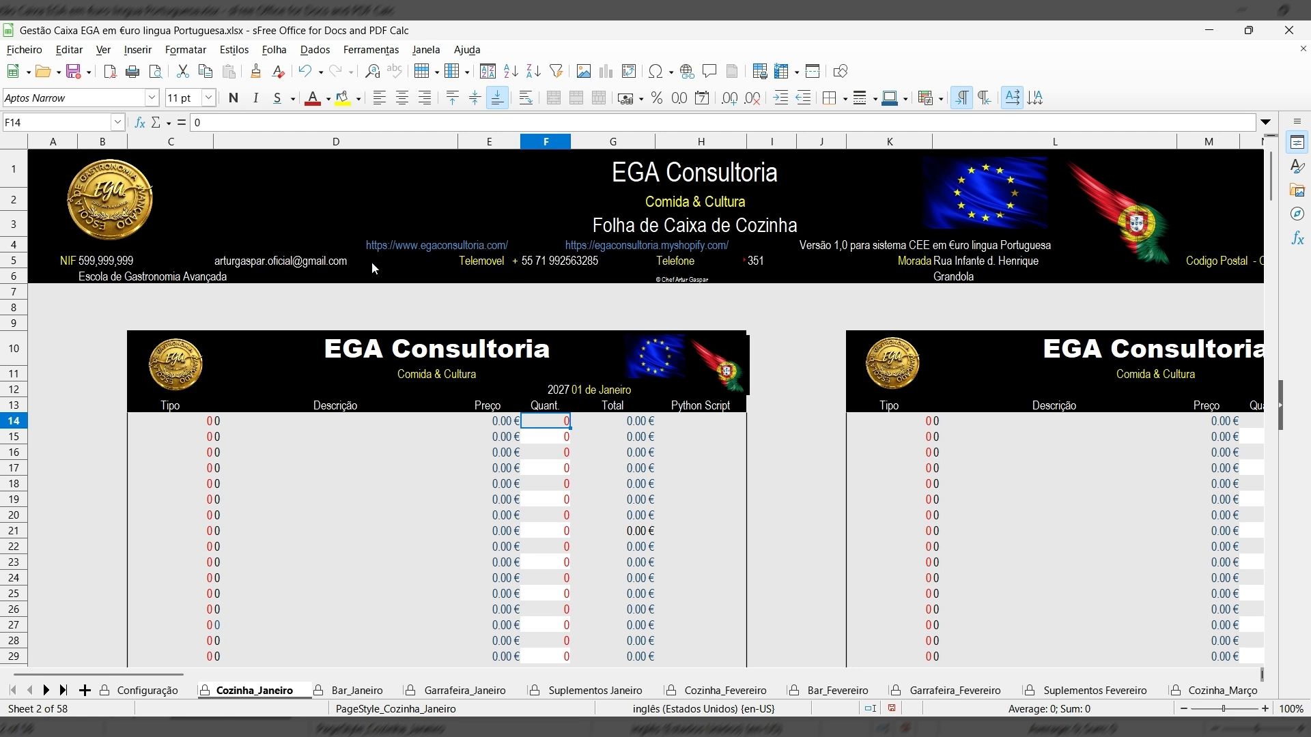
pyautogui.click(367, 691)
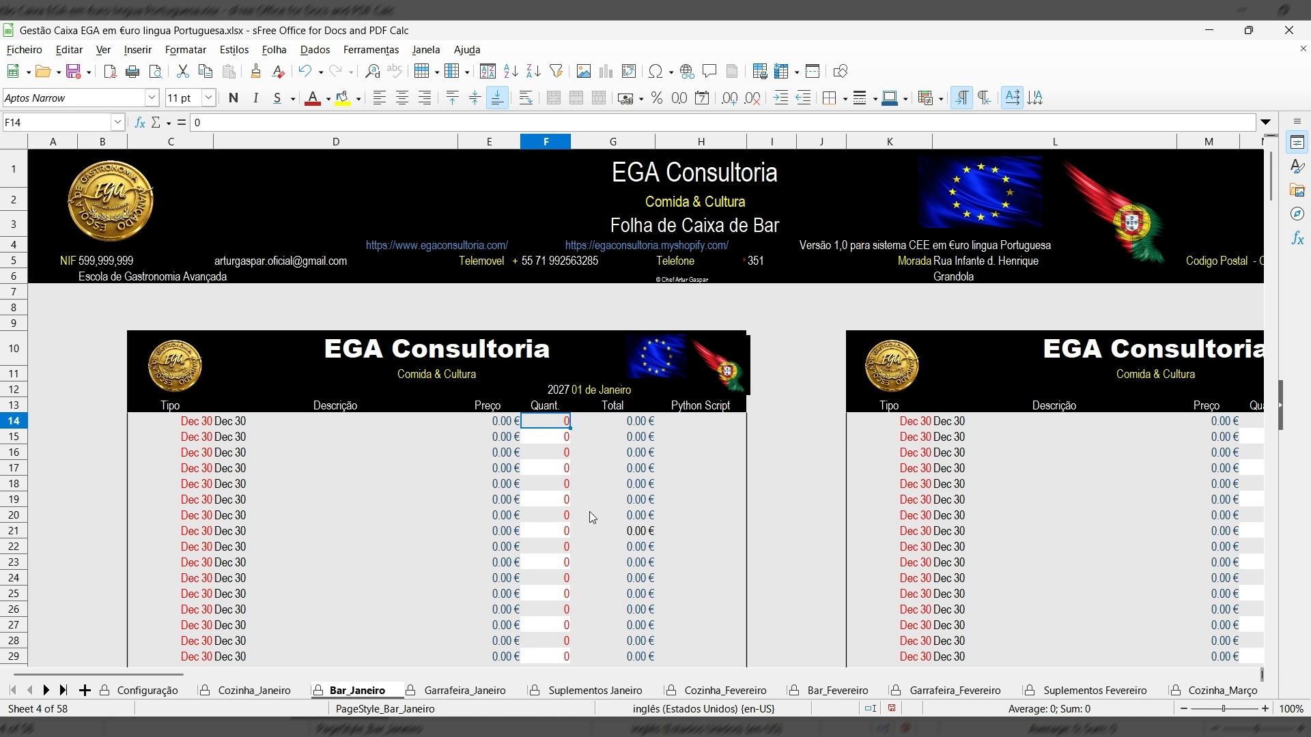
pyautogui.click(437, 676)
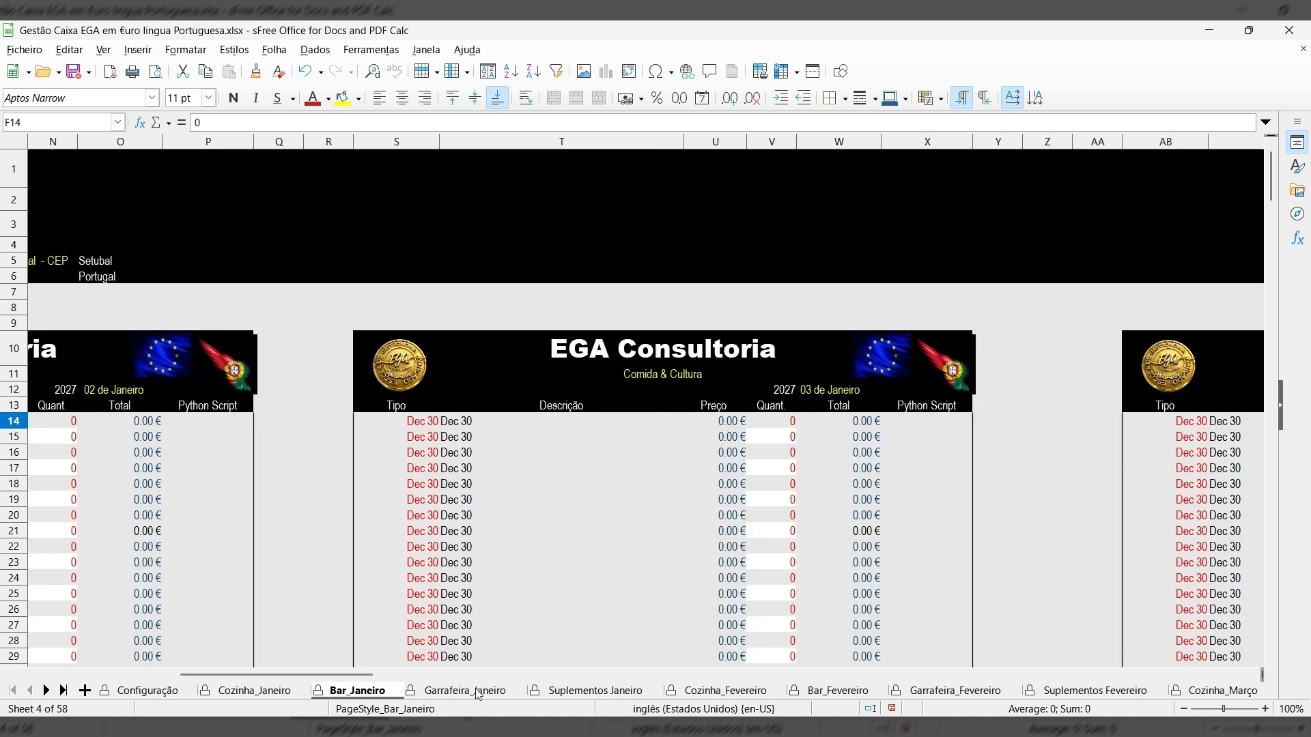
pyautogui.click(599, 691)
pyautogui.click(745, 691)
pyautogui.click(812, 693)
pyautogui.click(928, 694)
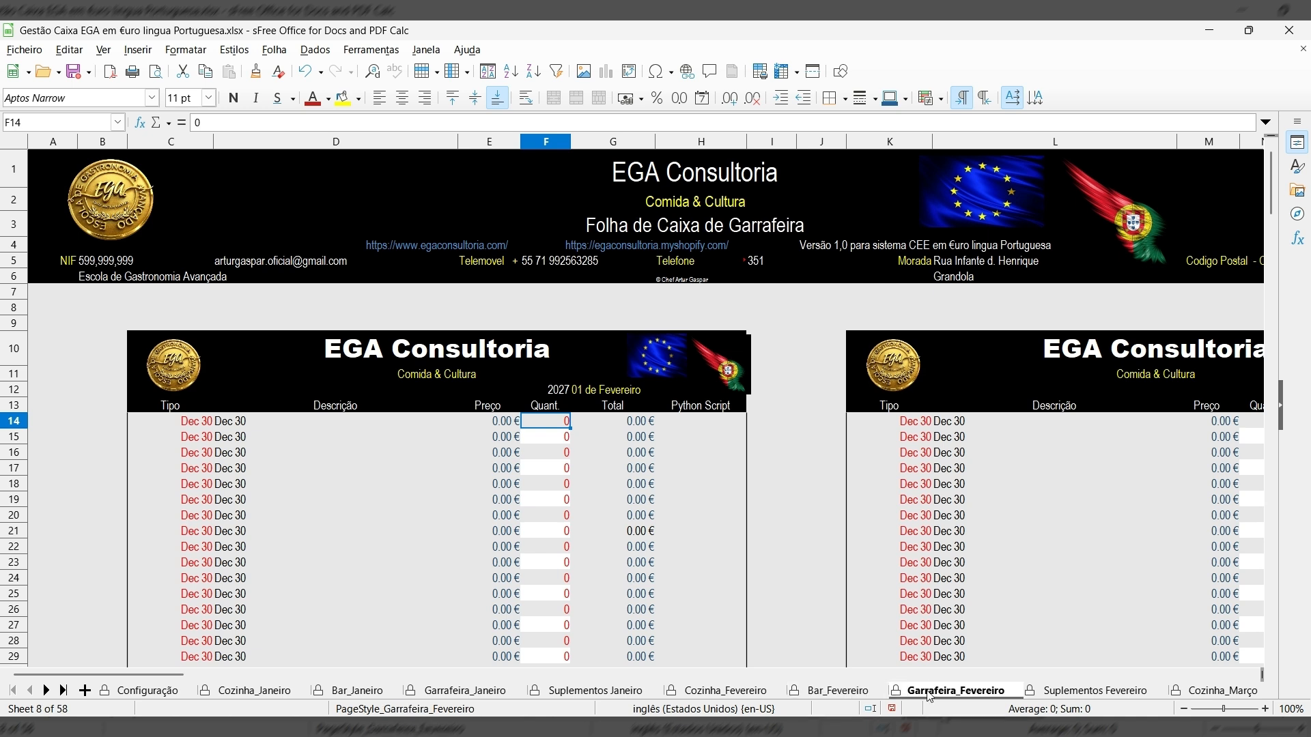
pyautogui.click(1037, 684)
pyautogui.click(63, 691)
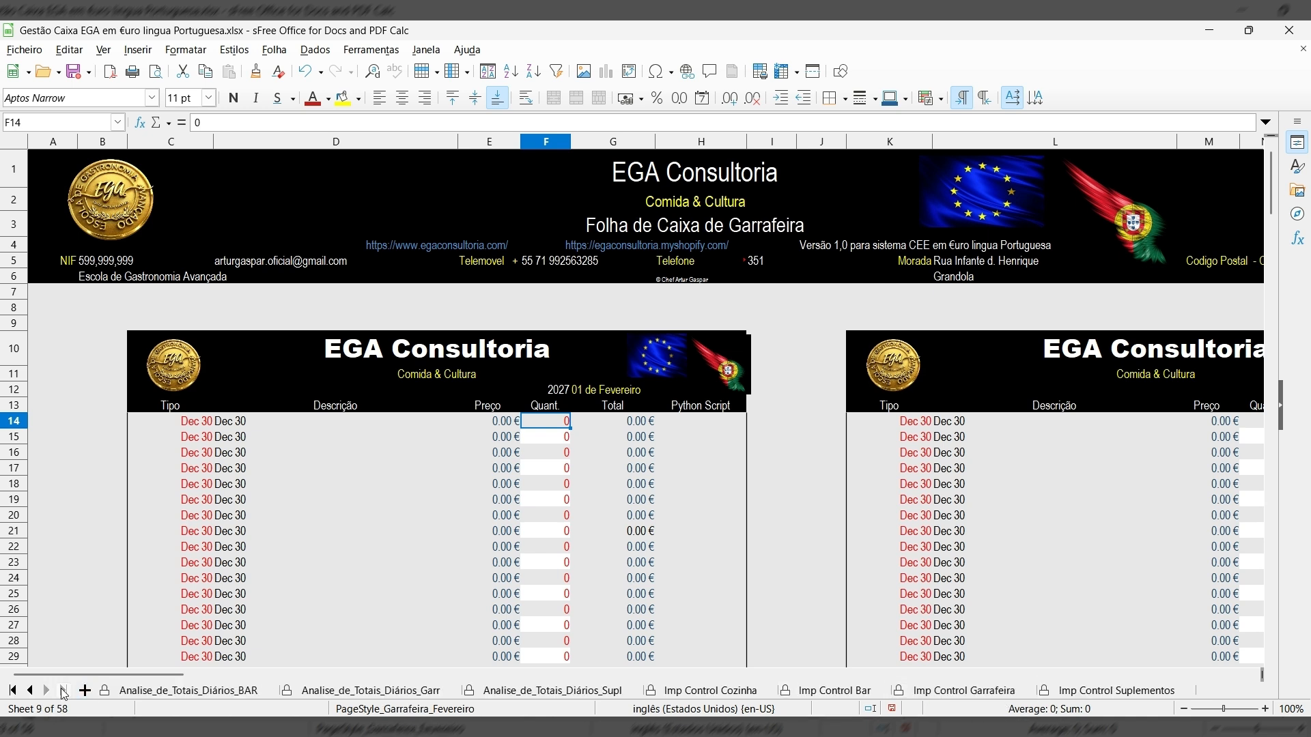
pyautogui.click(211, 693)
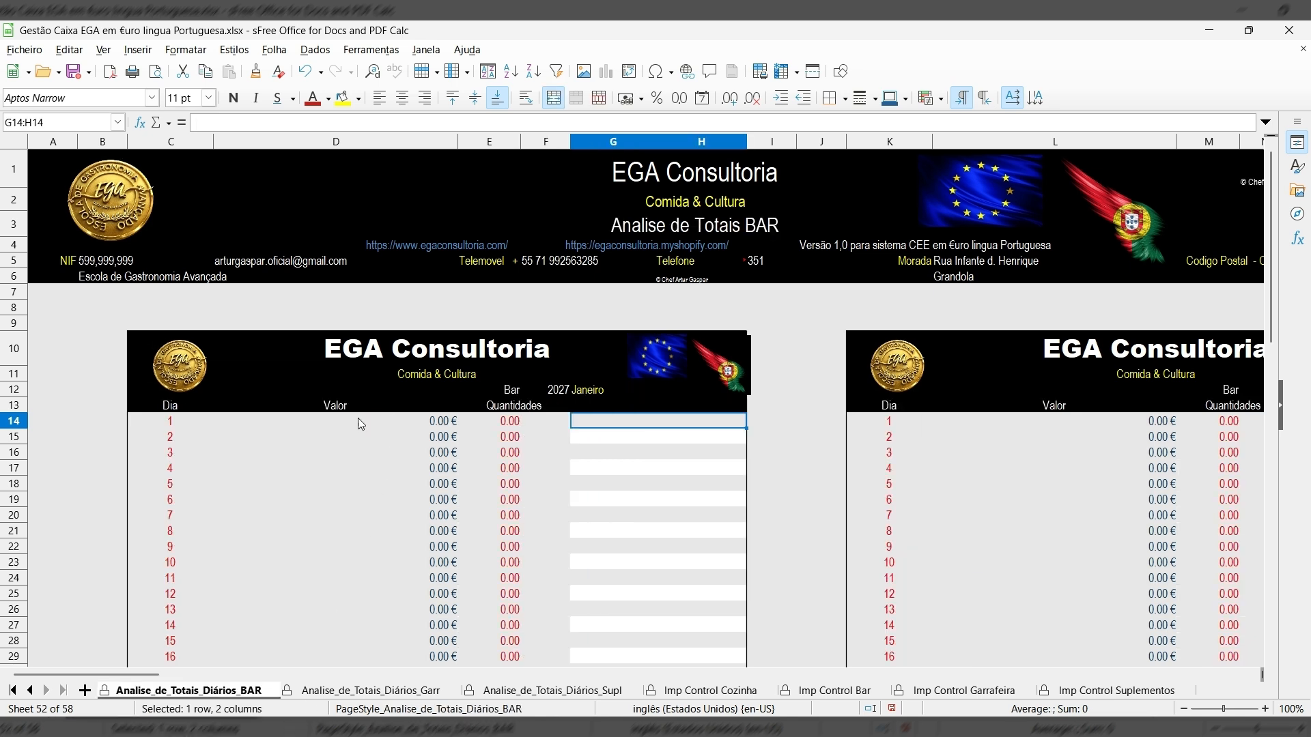
# Review the Analise_de_Totais_Diários_Garr sheet, then go back through the BAR sheet to Configuração.
pyautogui.click(351, 693)
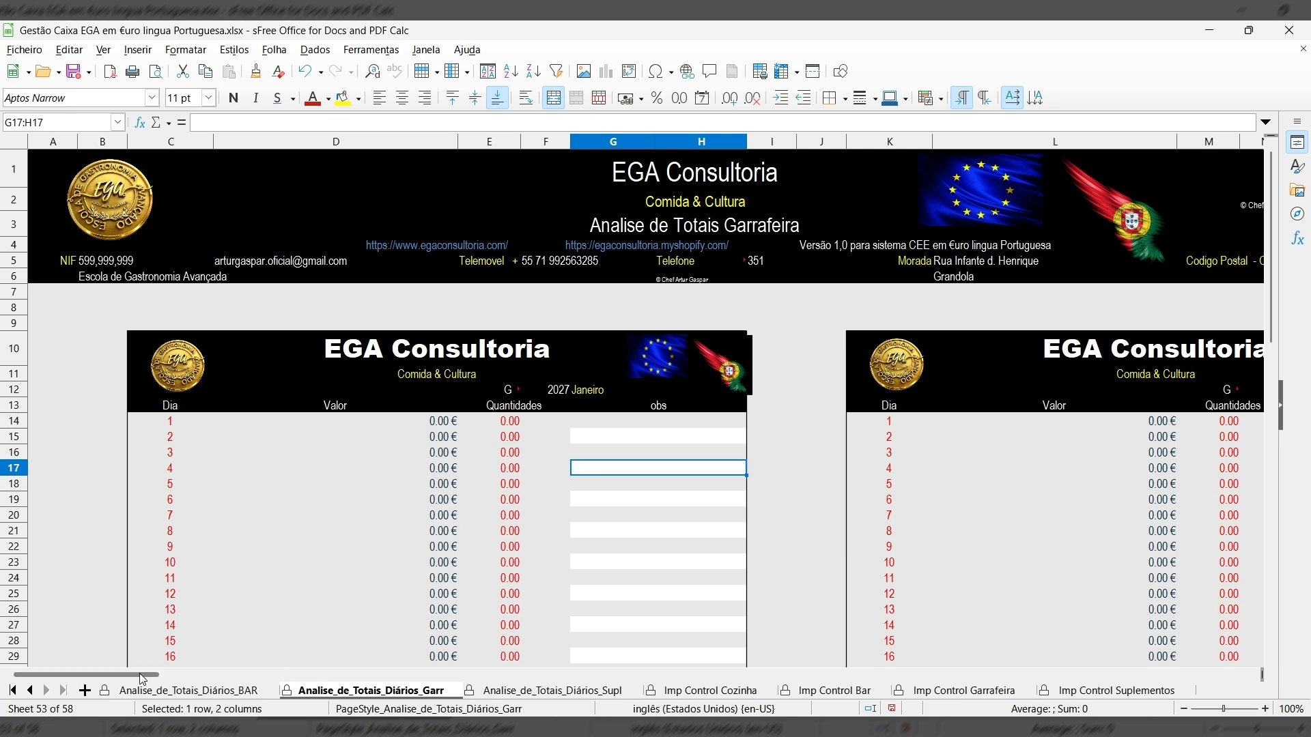
pyautogui.moveTo(131, 677)
pyautogui.mouseDown()
pyautogui.moveTo(192, 678)
pyautogui.moveTo(134, 660)
pyautogui.mouseUp()
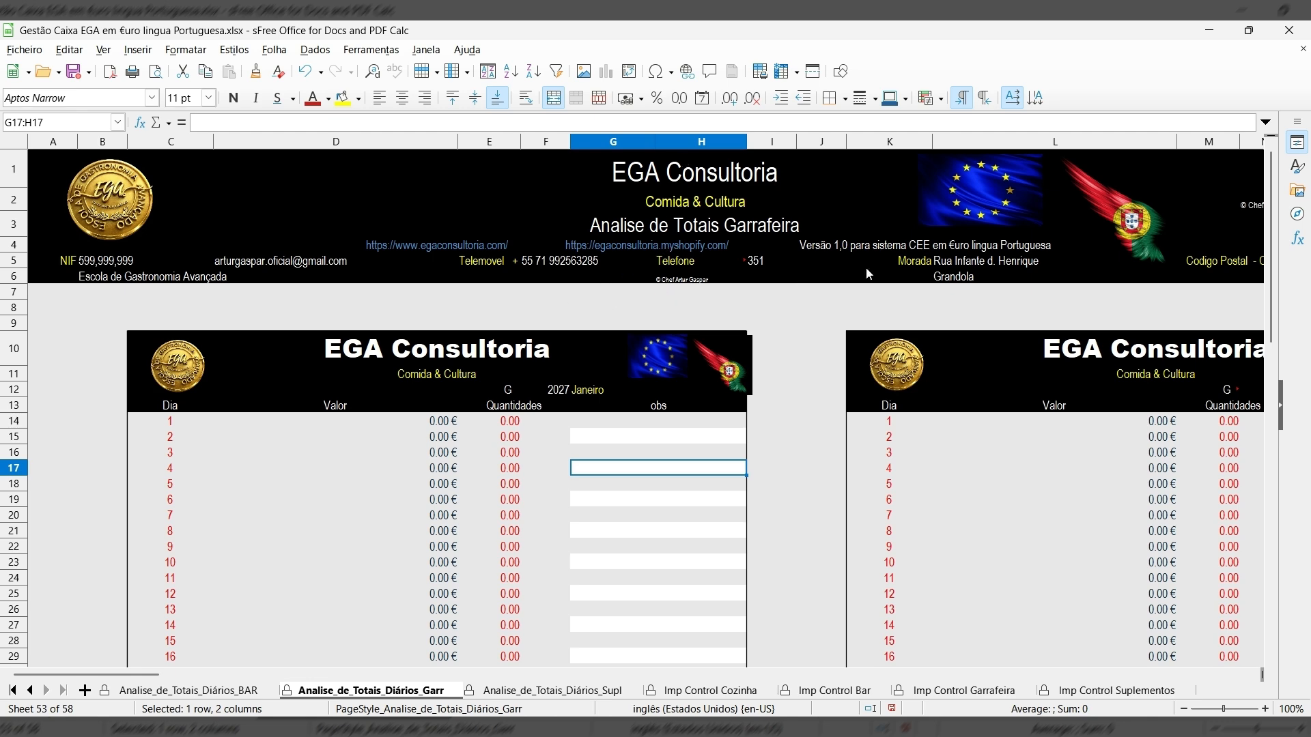
pyautogui.scroll(-6, 546, 449)
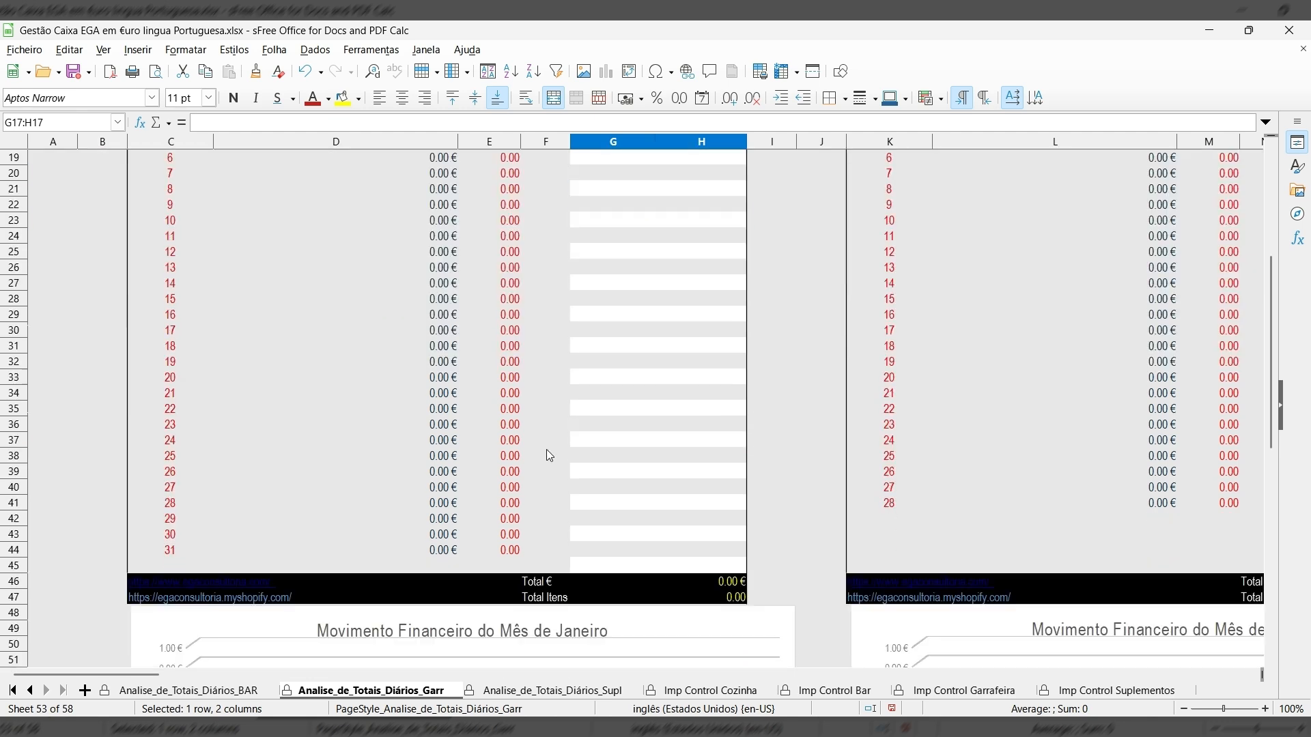
pyautogui.scroll(6, 543, 444)
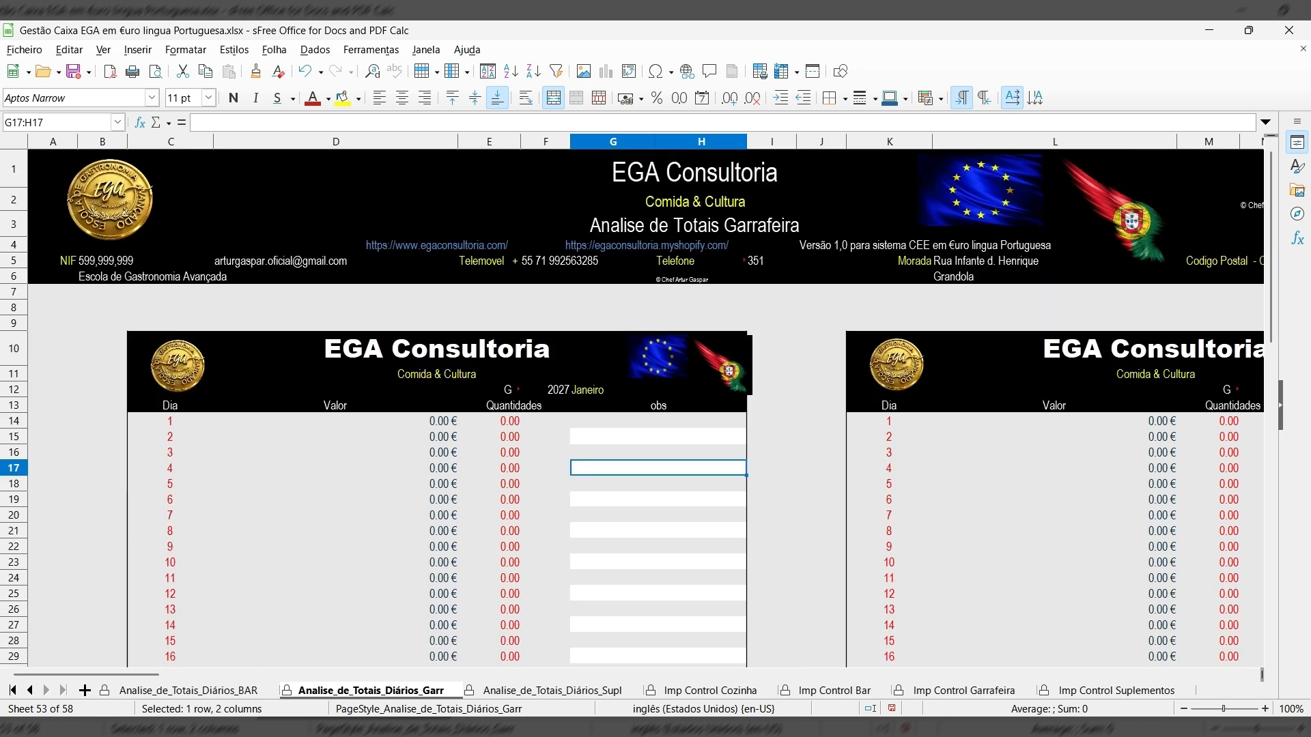
pyautogui.click(224, 692)
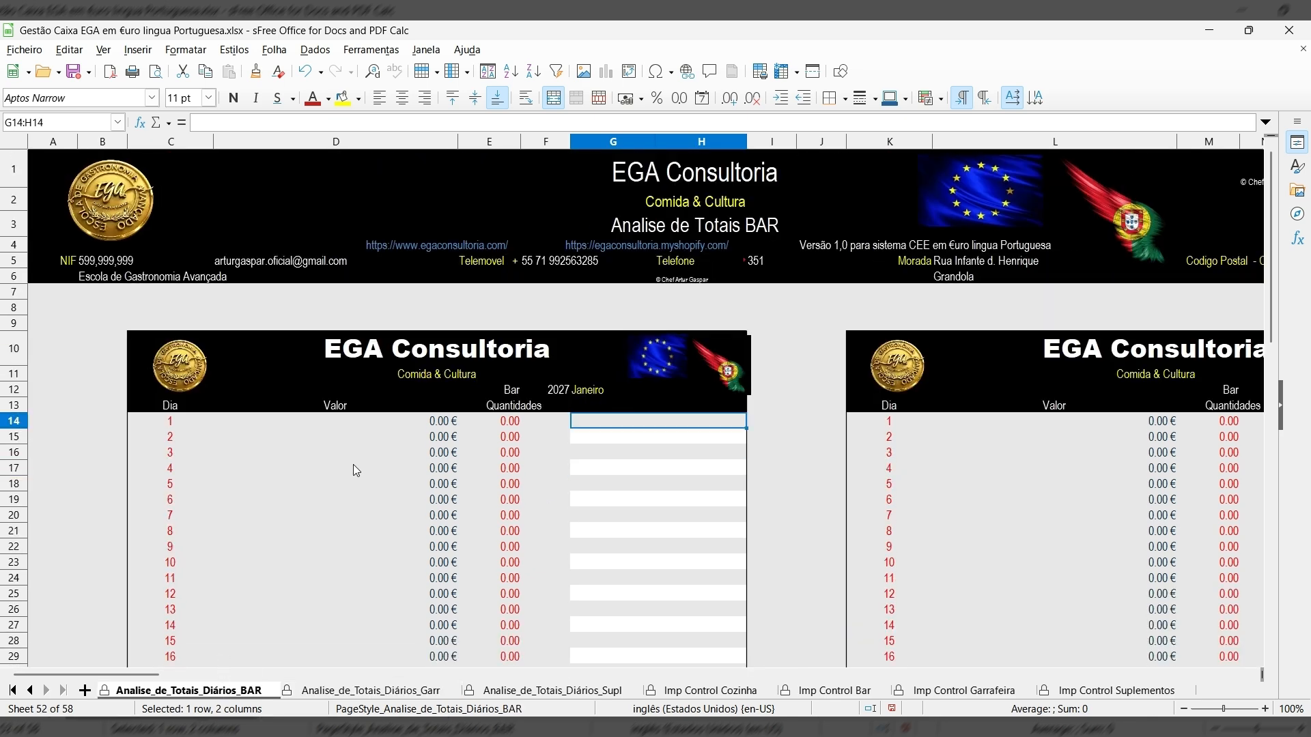
pyautogui.click(14, 691)
pyautogui.click(136, 691)
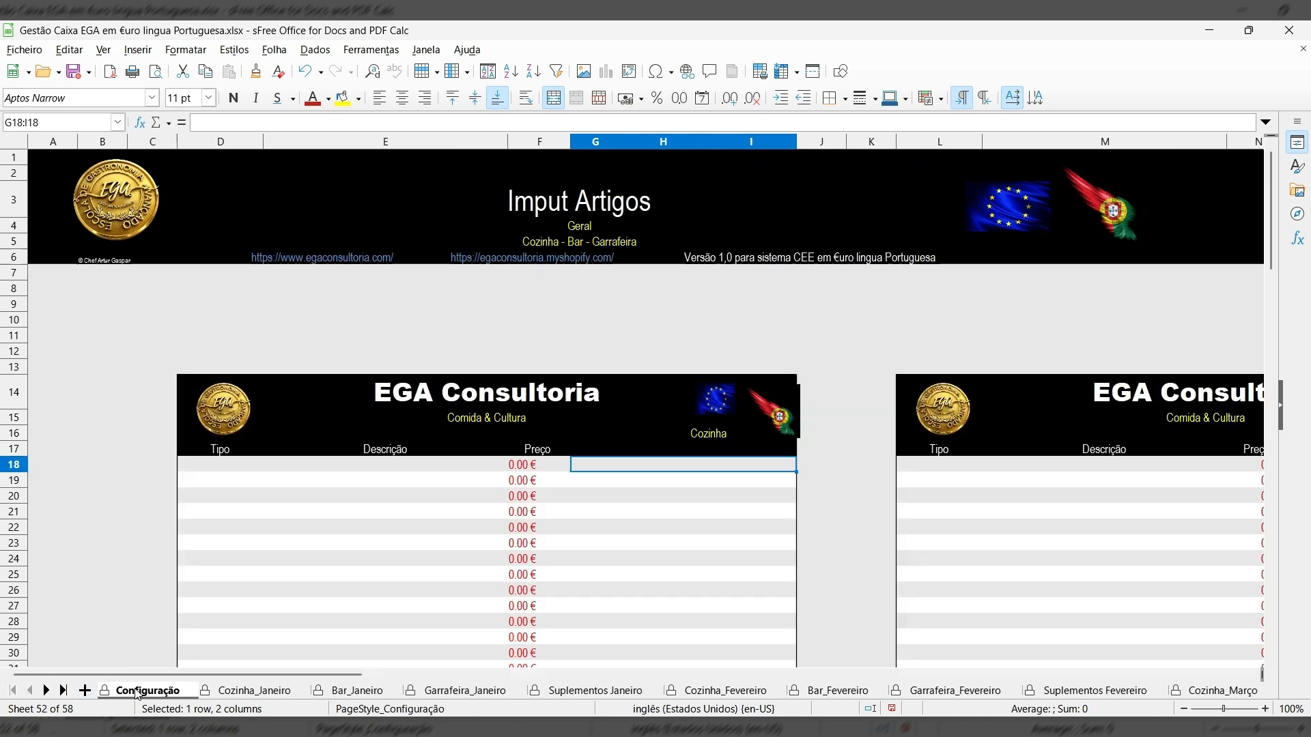
pyautogui.scroll(-4, 310, 542)
# Enter Couvert as both the type and description in row 18 of the Cozinha list.
pyautogui.scroll(4, 312, 546)
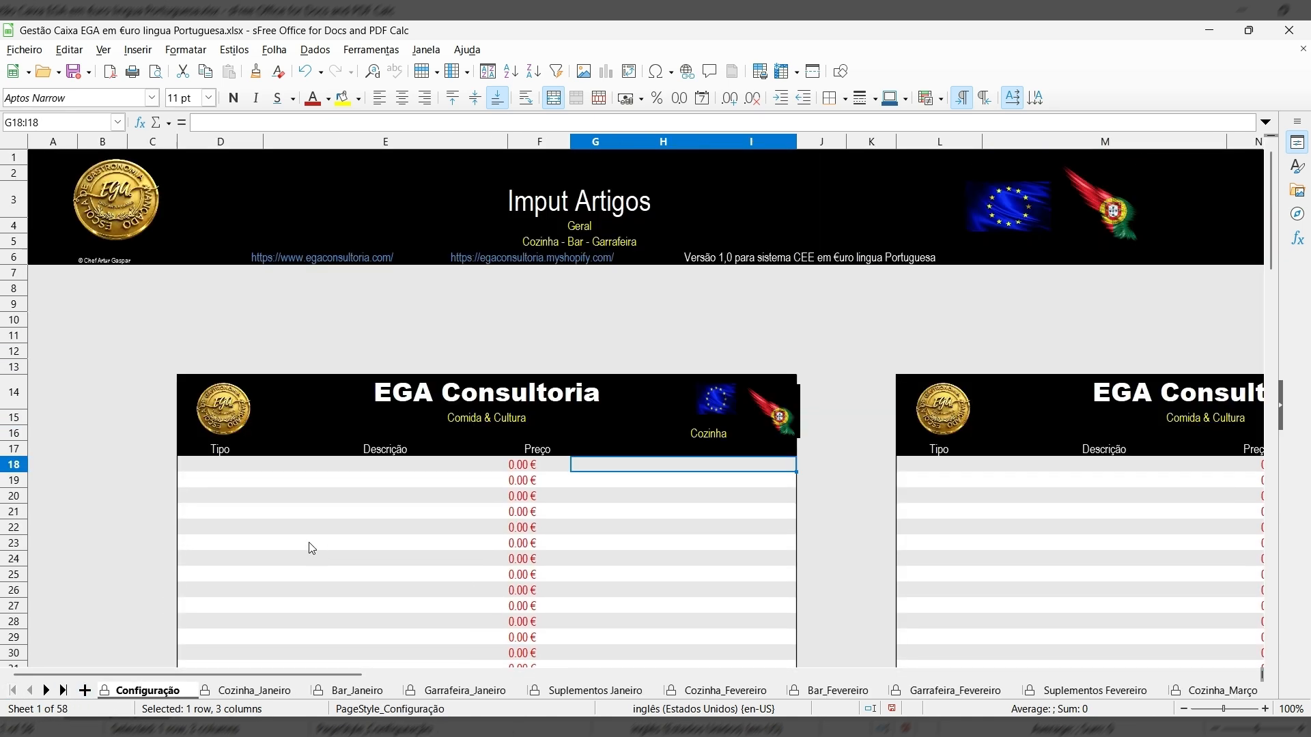
pyautogui.click(235, 468)
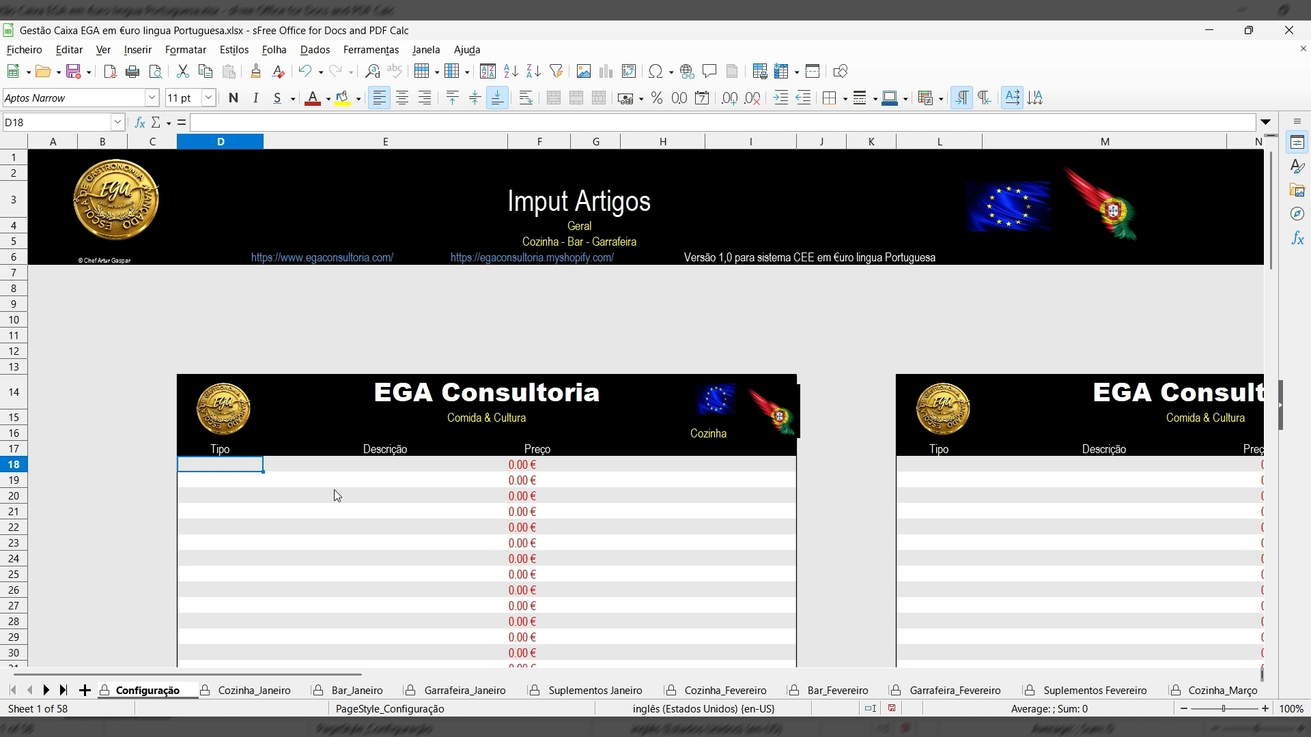
pyautogui.write('Cou')
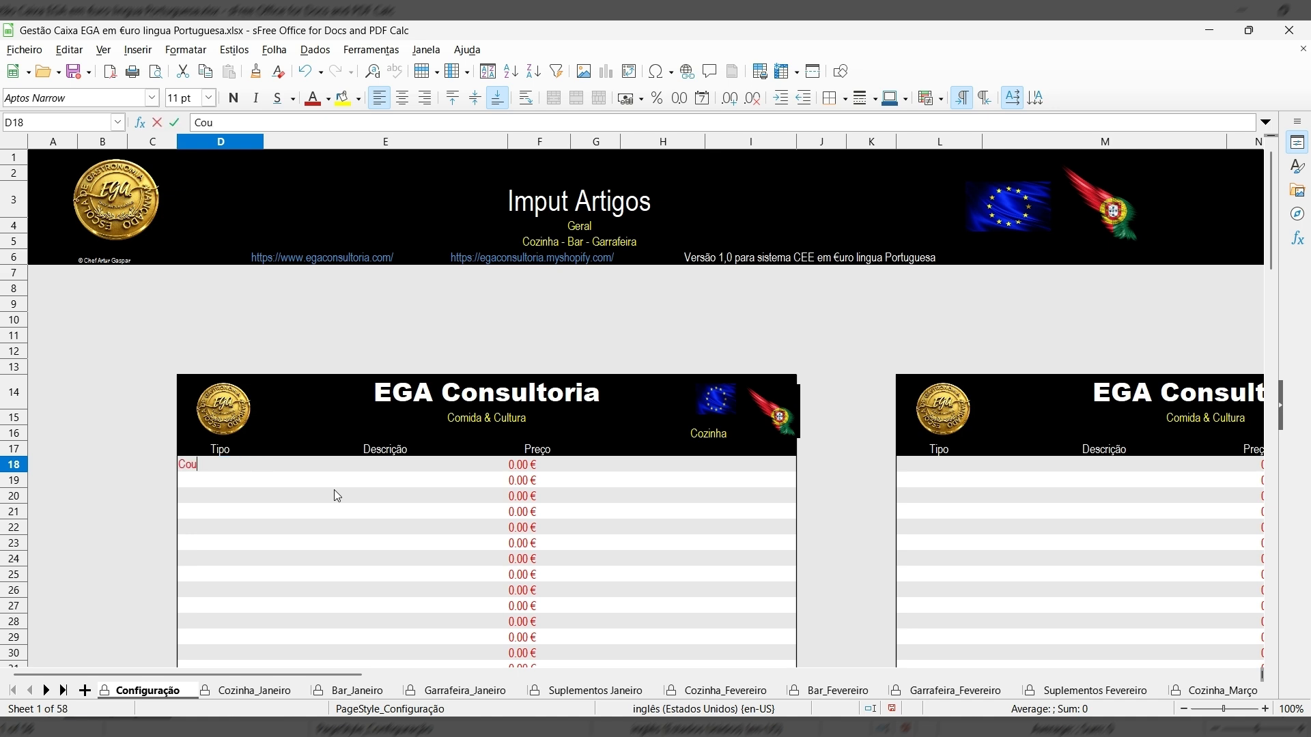
pyautogui.write('vert')
pyautogui.click(330, 466)
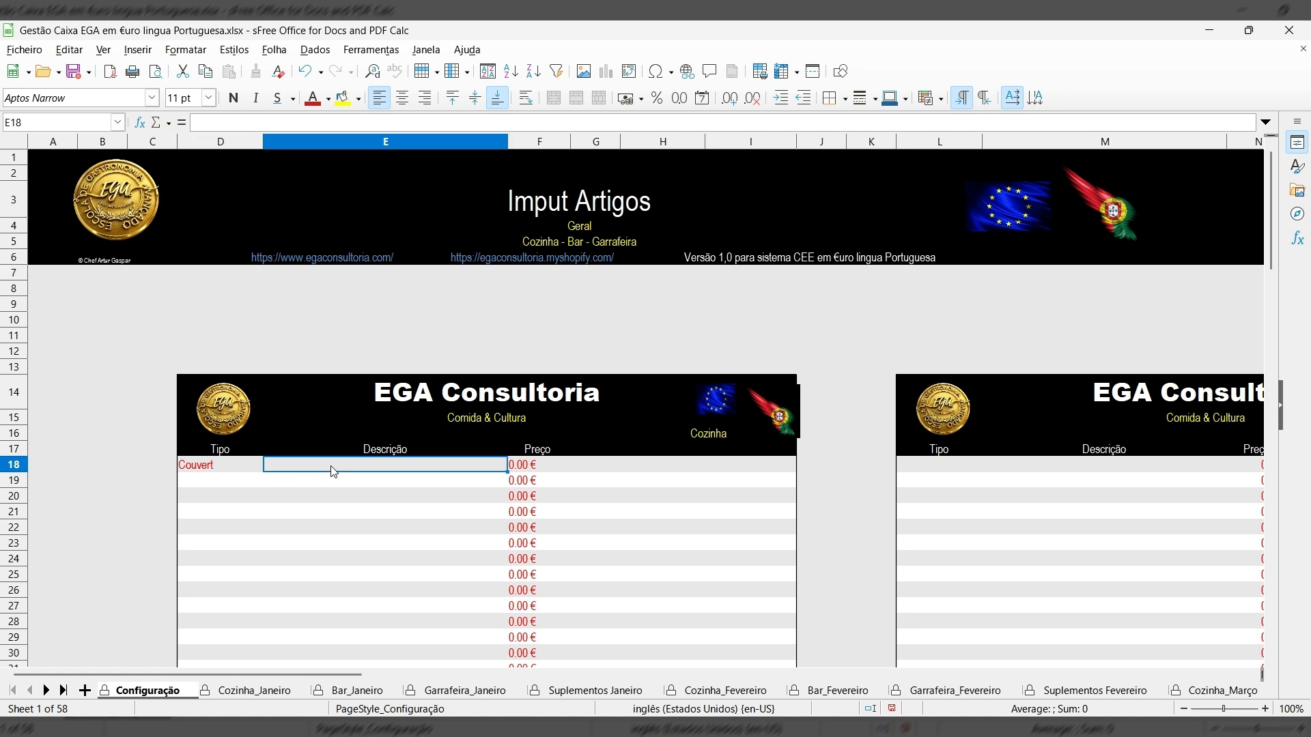
pyautogui.write('Cou')
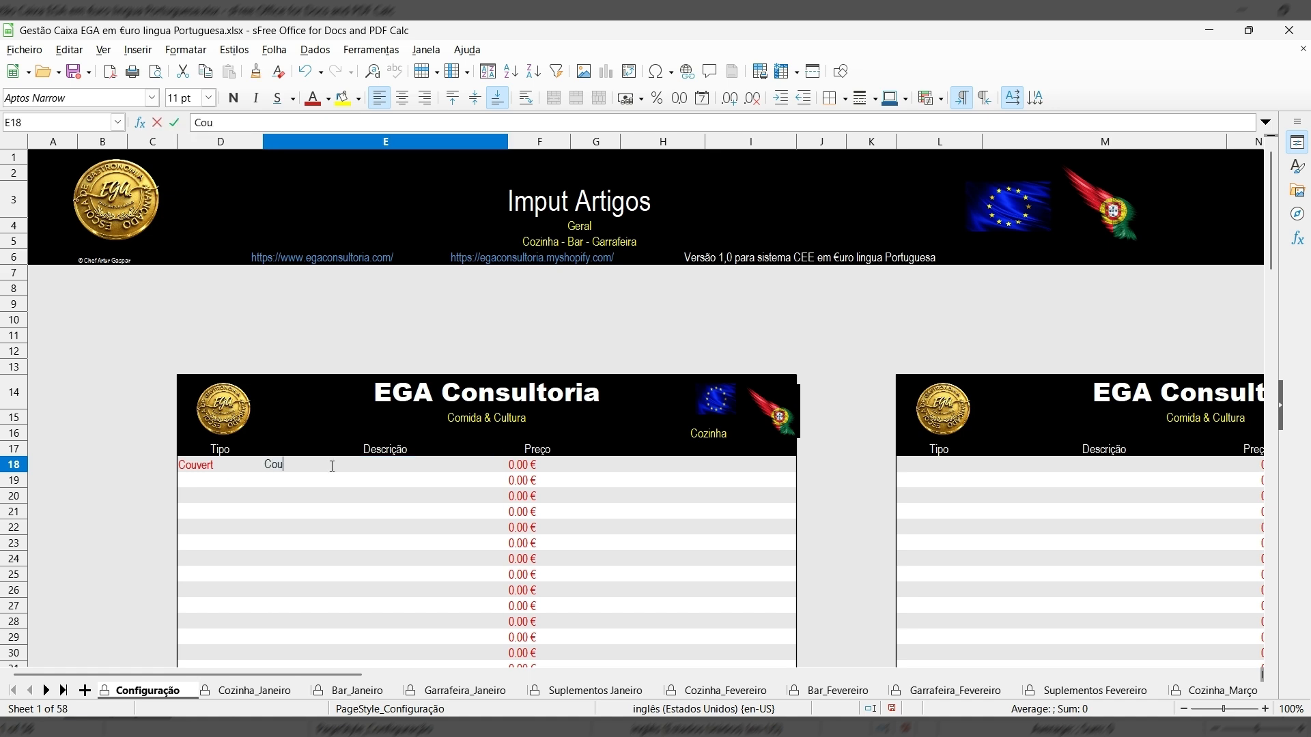
pyautogui.write('rt')
pyautogui.press('BackSpace')
pyautogui.write('vert')
# Price it 11.00 with the note 'observação', and start row 19 with type Couvert.
pyautogui.click(520, 468)
pyautogui.write('11.00')
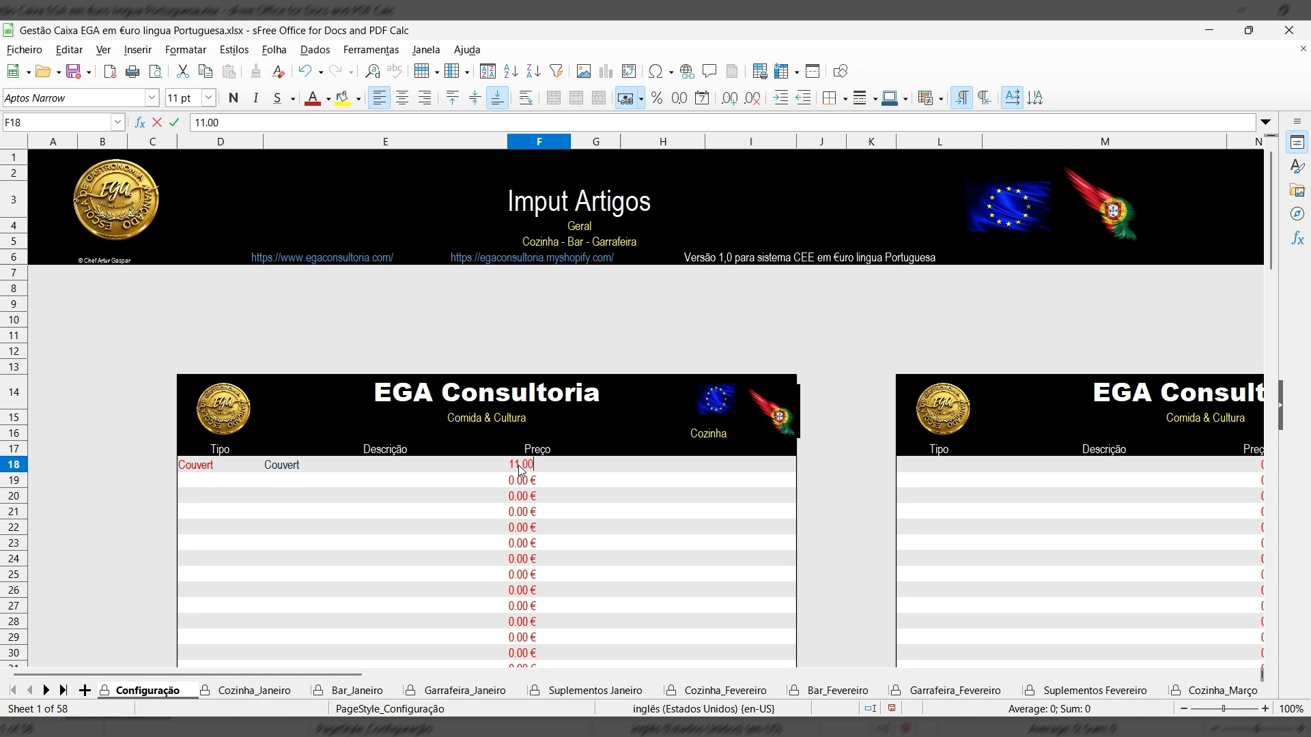
pyautogui.click(589, 468)
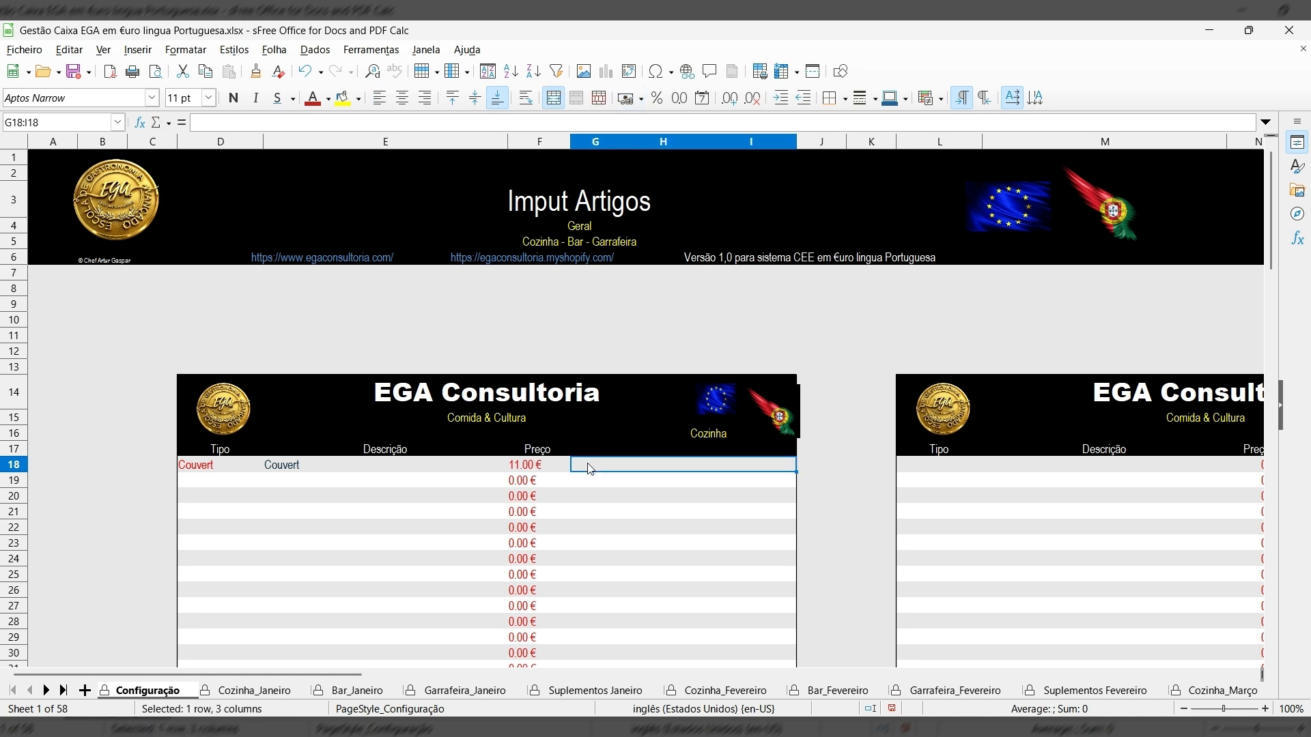
pyautogui.write('obser')
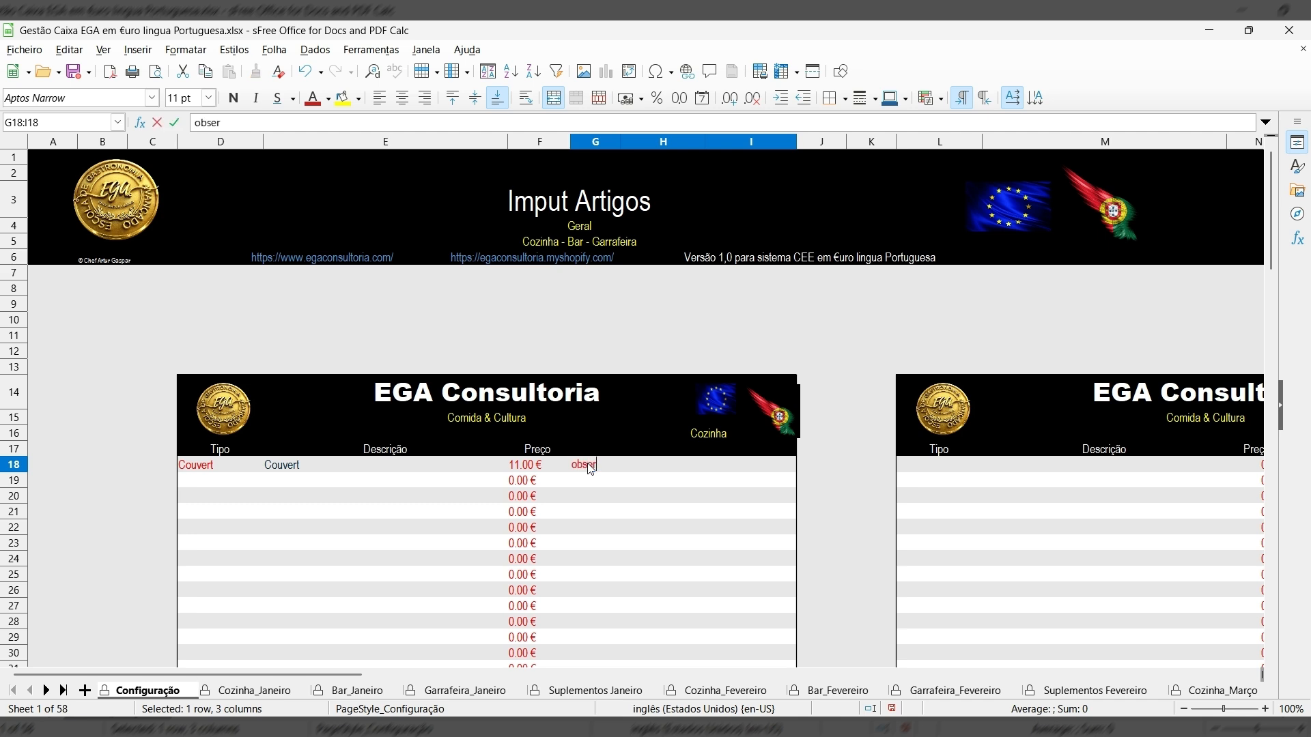
pyautogui.write('vação')
pyautogui.click(194, 482)
pyautogui.write('Couvert')
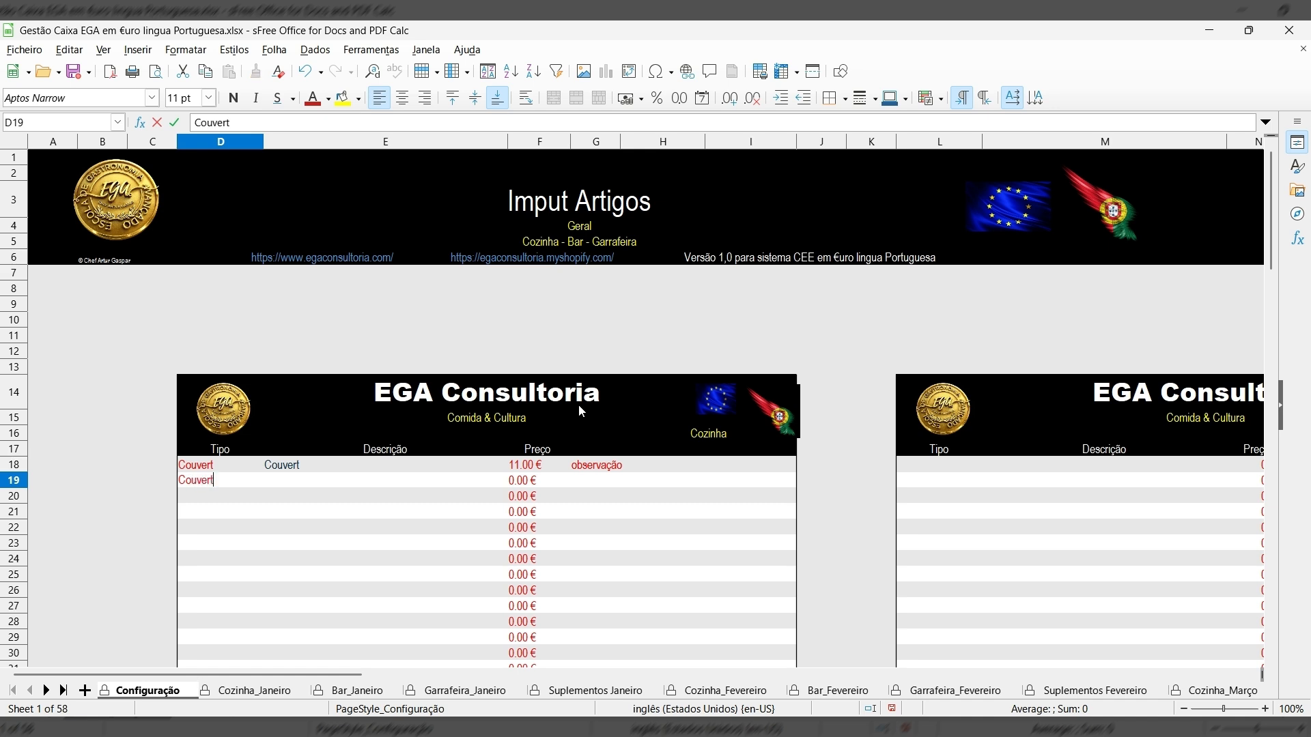
# Add Pao as the row-19 Couvert item, priced 2.00 €.
pyautogui.click(286, 482)
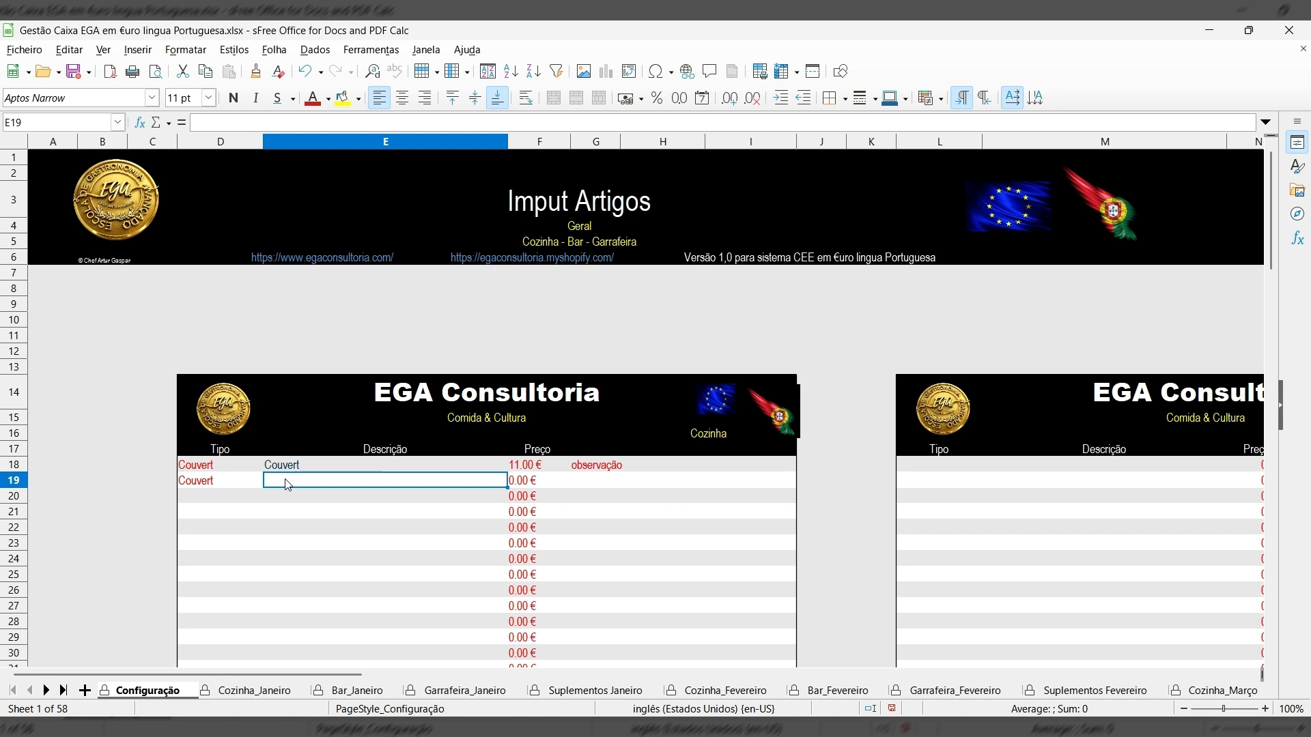
pyautogui.write('Pao')
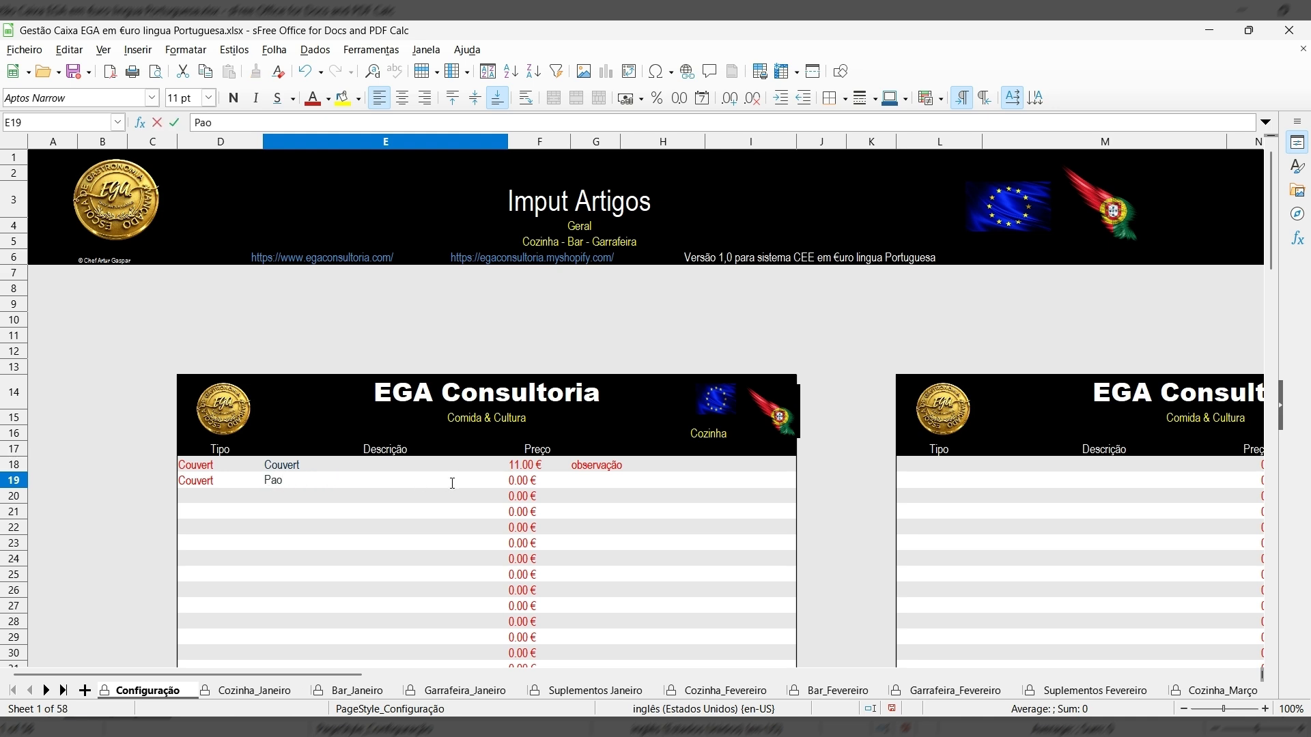
pyautogui.click(527, 485)
pyautogui.write('2.00')
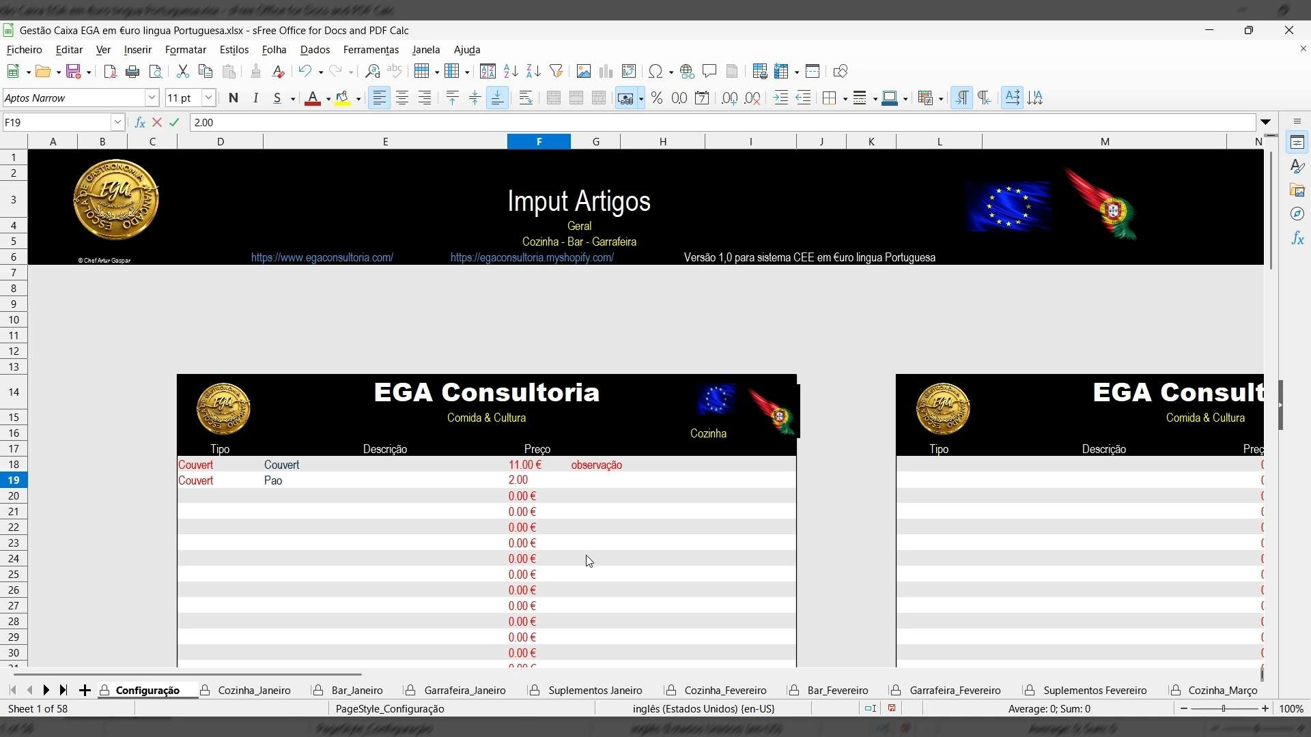
pyautogui.press('Return')
# Add a row-20 Couvert item, Pate de Sardinha, priced 2.00 €.
pyautogui.click(200, 497)
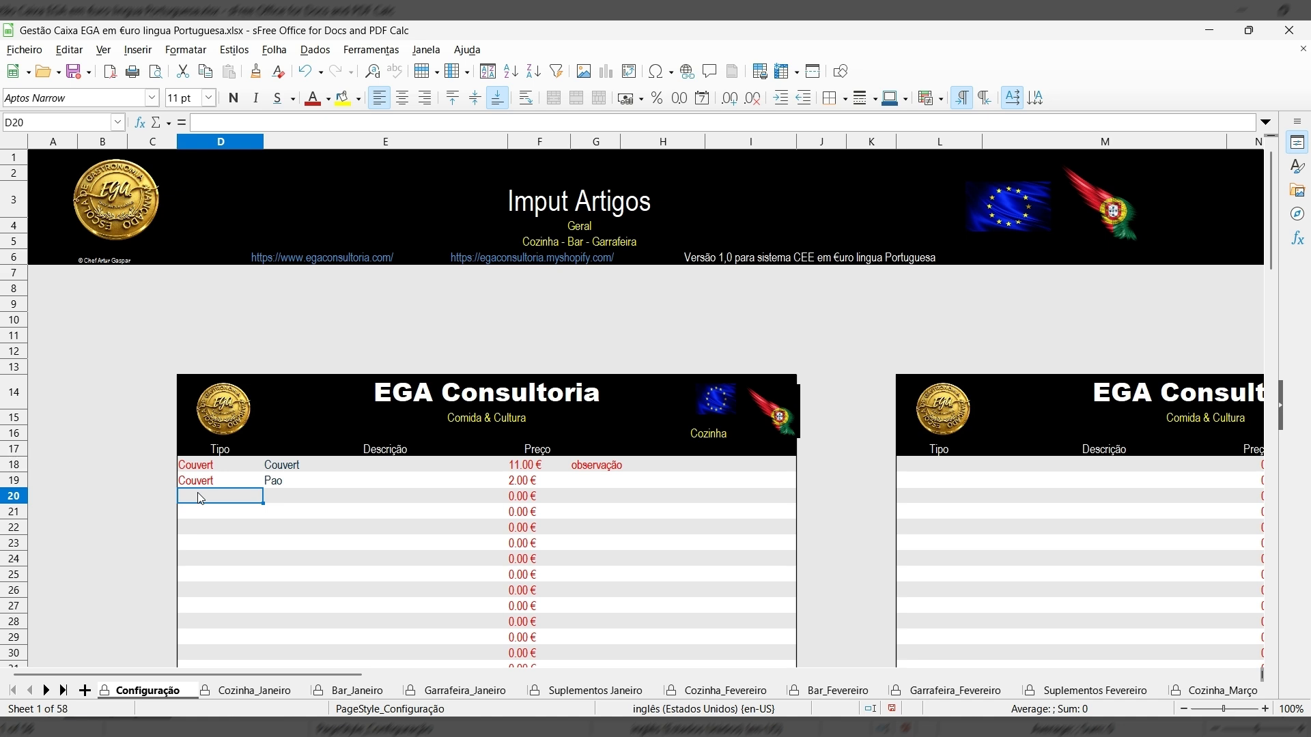
pyautogui.write('Pate de Sardinga')
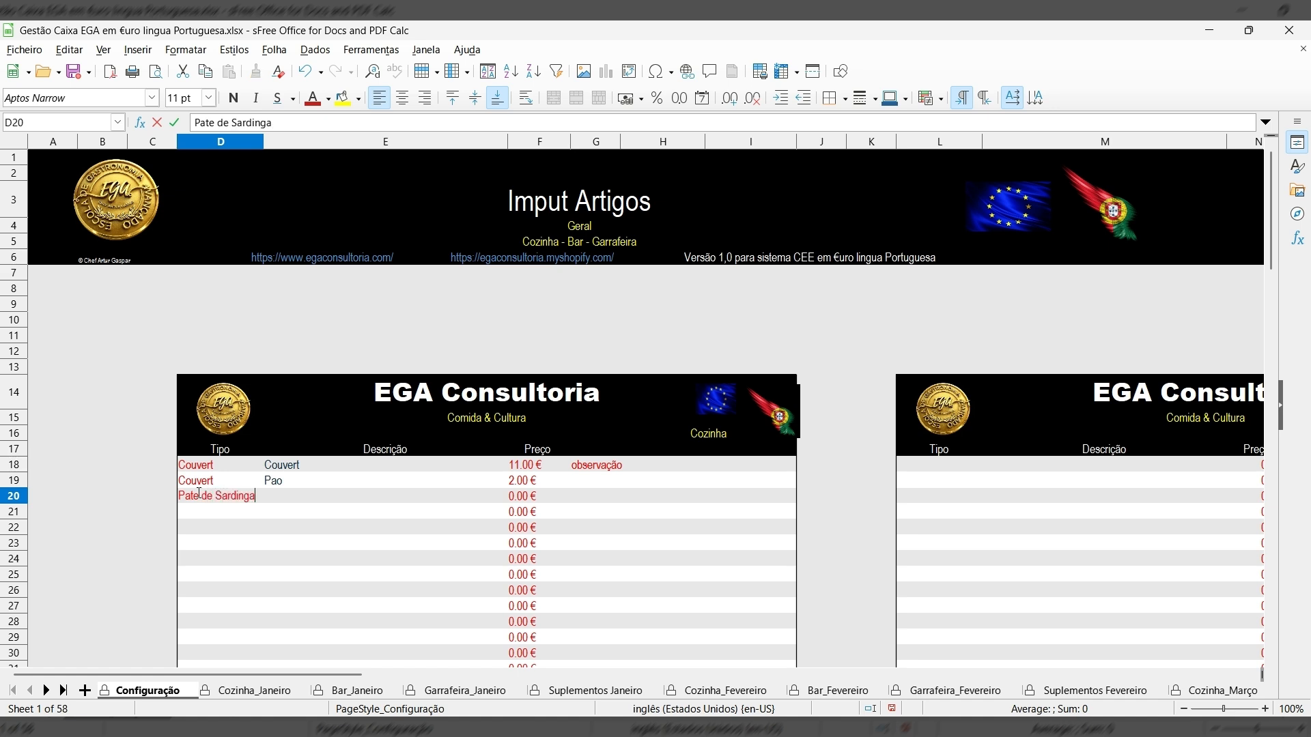
pyautogui.press('BackSpace')
pyautogui.press('BackSpace')
pyautogui.press('BackSpace')
pyautogui.press('BackSpace')
pyautogui.press('BackSpace')
pyautogui.press('BackSpace')
pyautogui.press('BackSpace')
pyautogui.press('BackSpace')
pyautogui.press('BackSpace')
pyautogui.press('BackSpace')
pyautogui.press('BackSpace')
pyautogui.press('BackSpace')
pyautogui.press('BackSpace')
pyautogui.press('BackSpace')
pyautogui.press('BackSpace')
pyautogui.press('BackSpace')
pyautogui.write('Couver')
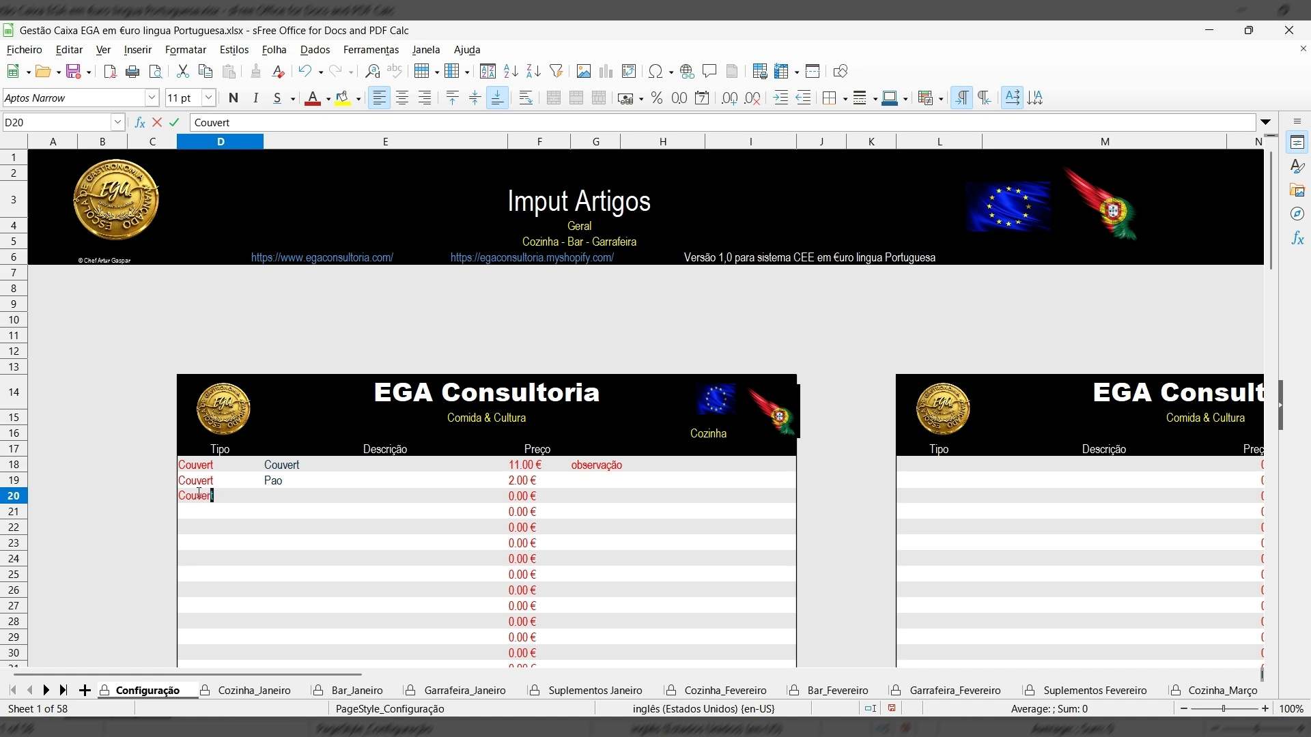
pyautogui.write('t')
pyautogui.click(290, 498)
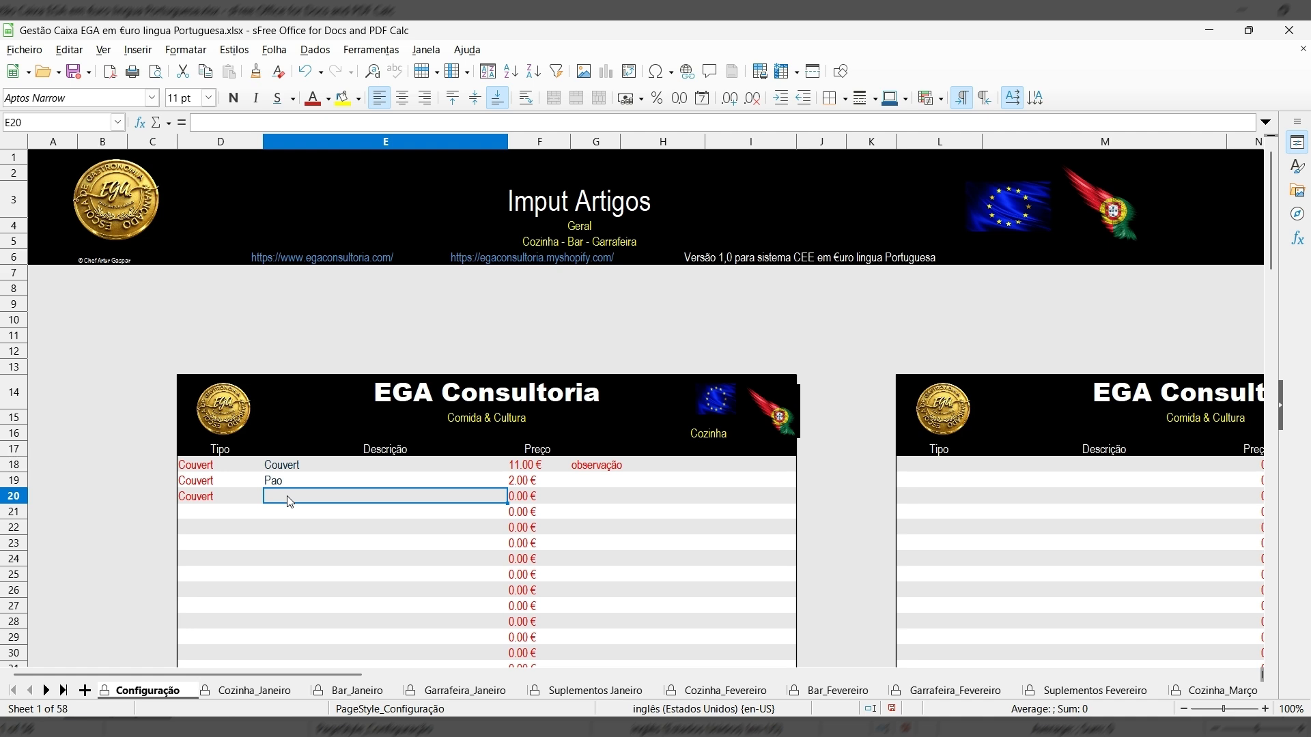
pyautogui.write('Pat')
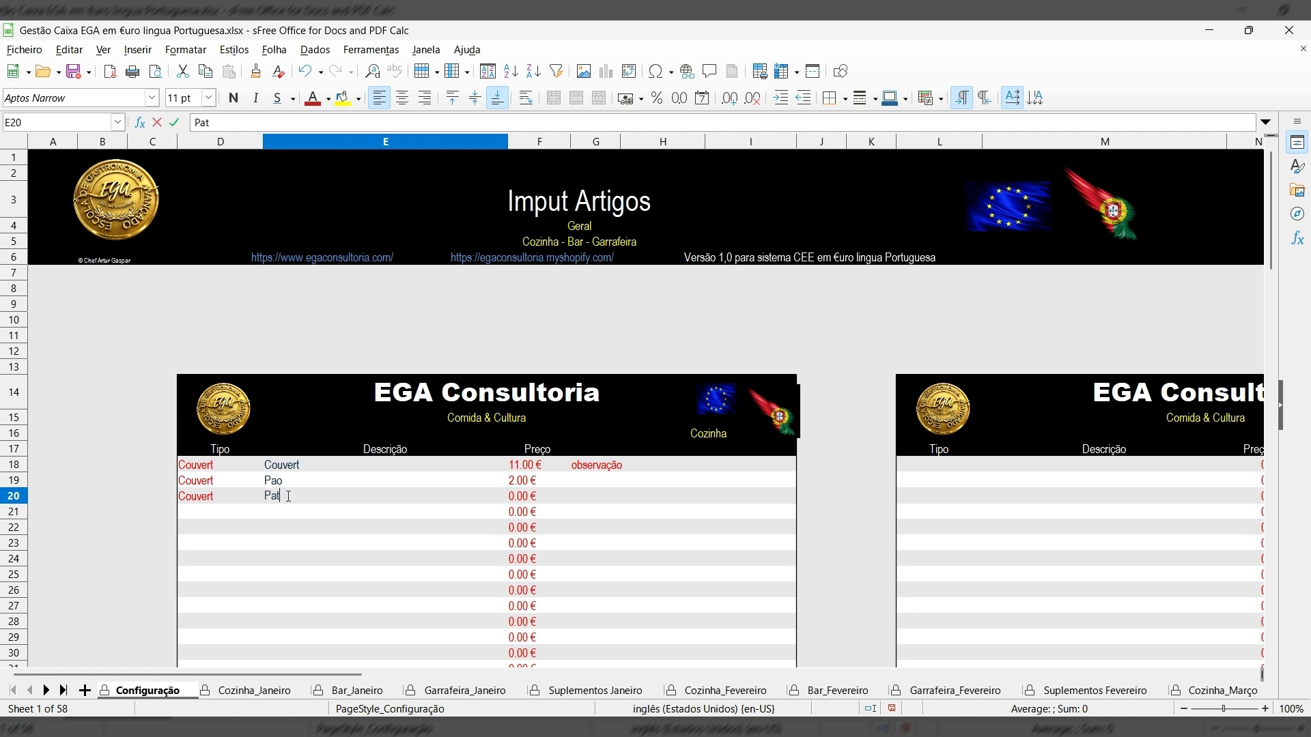
pyautogui.write('e de Sardinha')
pyautogui.click(522, 502)
pyautogui.write('2')
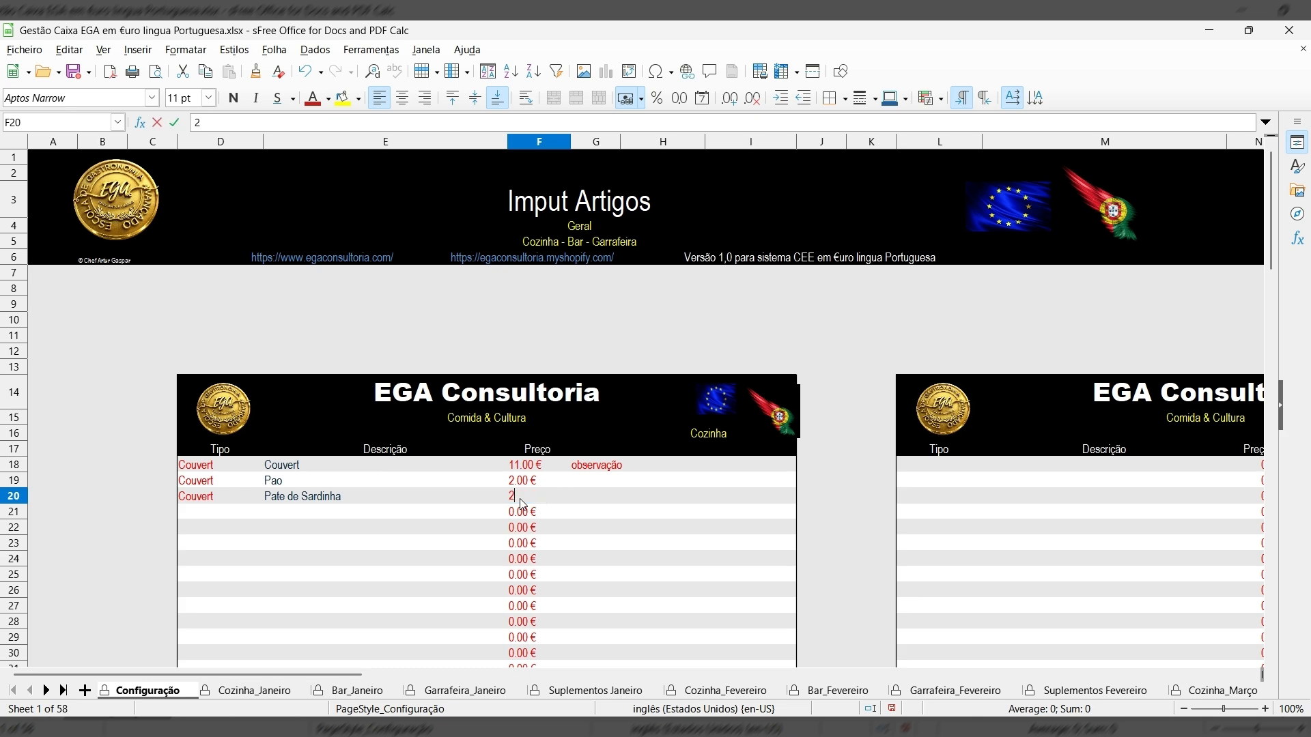
pyautogui.press('Return')
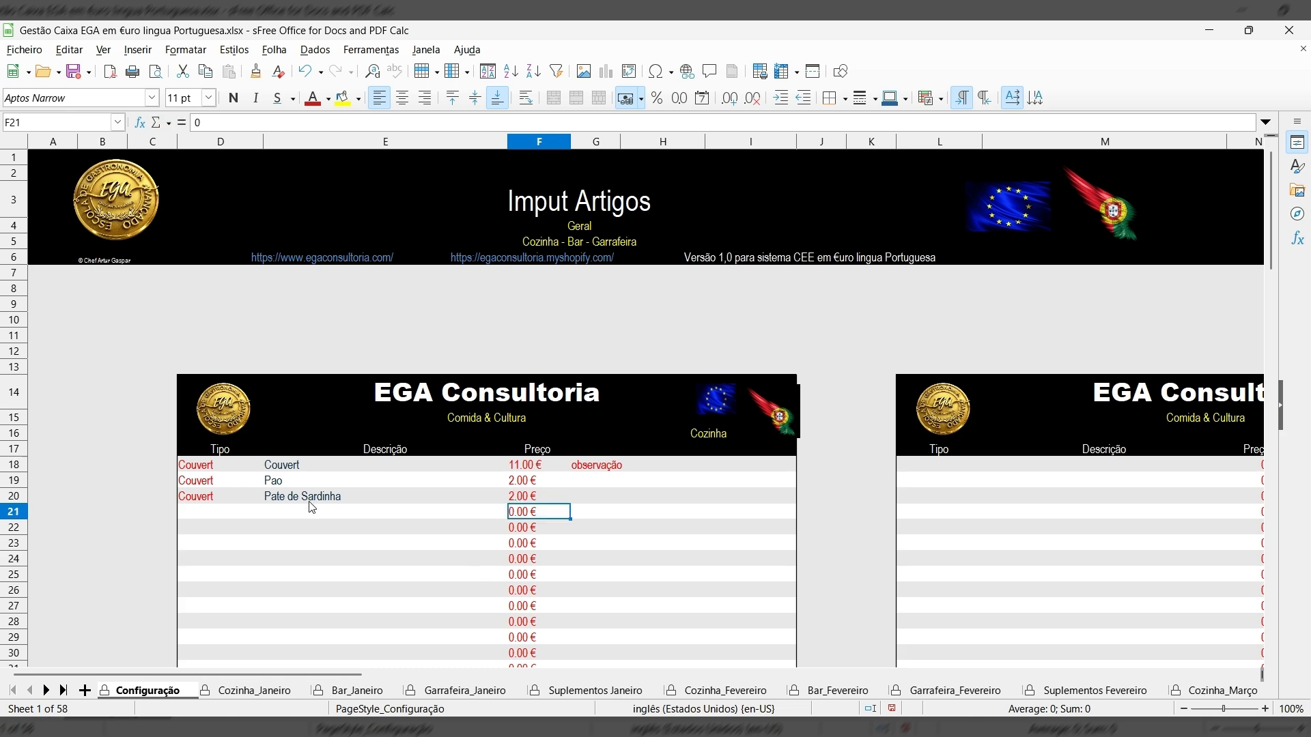
pyautogui.scroll(-7, 313, 560)
# Add the Entradas item Croque de Javali at 12.00 € in row 22.
pyautogui.scroll(2, 316, 566)
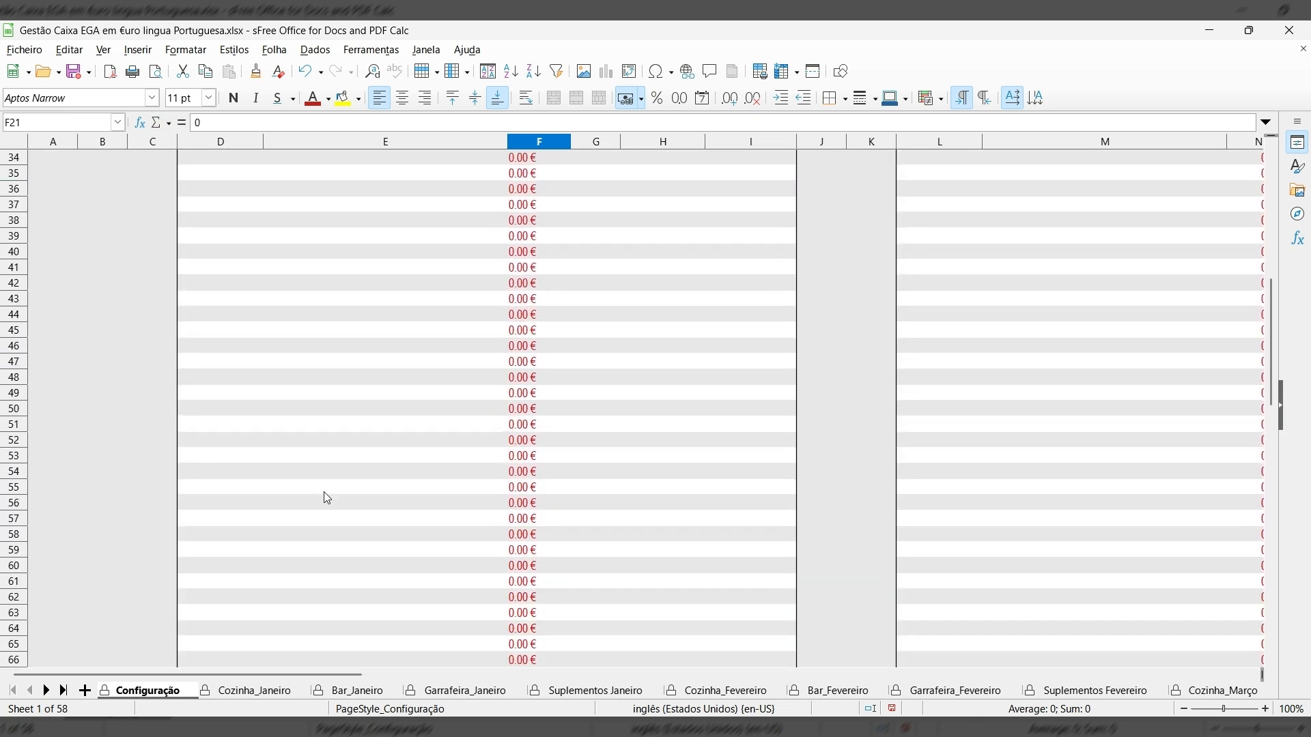
pyautogui.scroll(4, 327, 489)
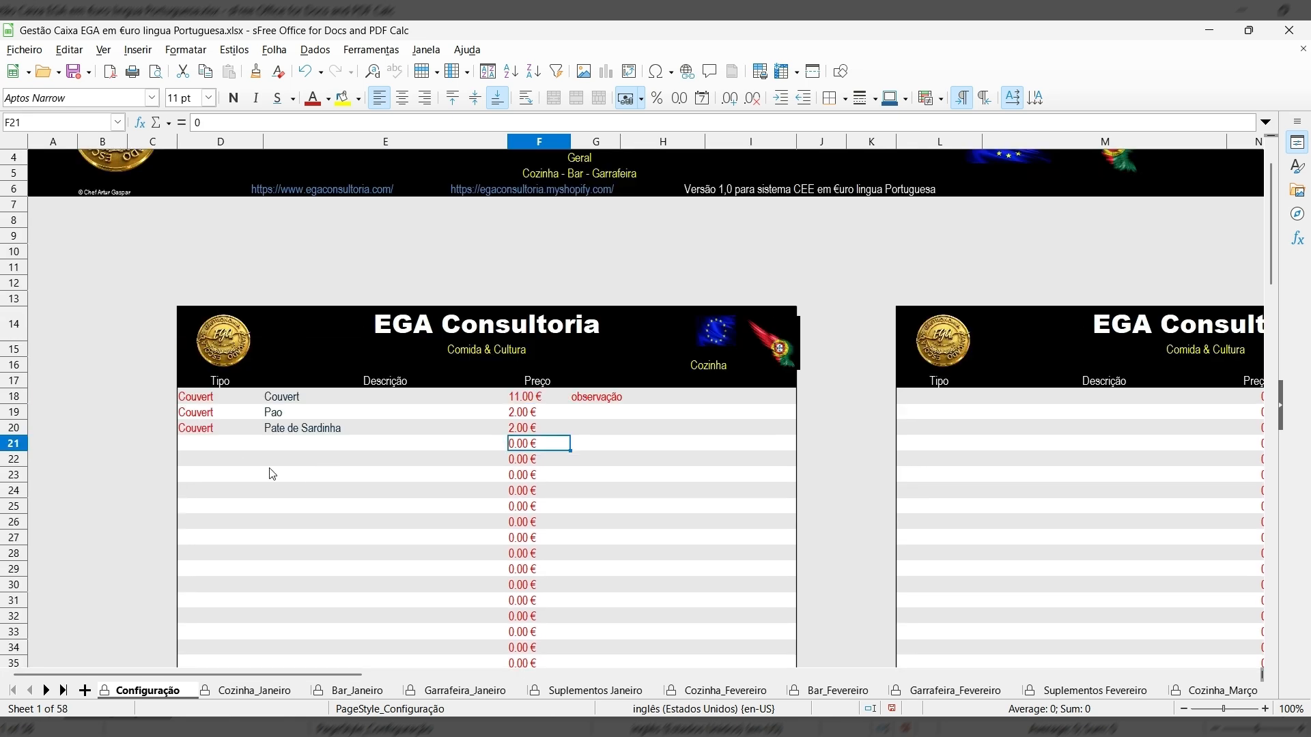
pyautogui.click(193, 462)
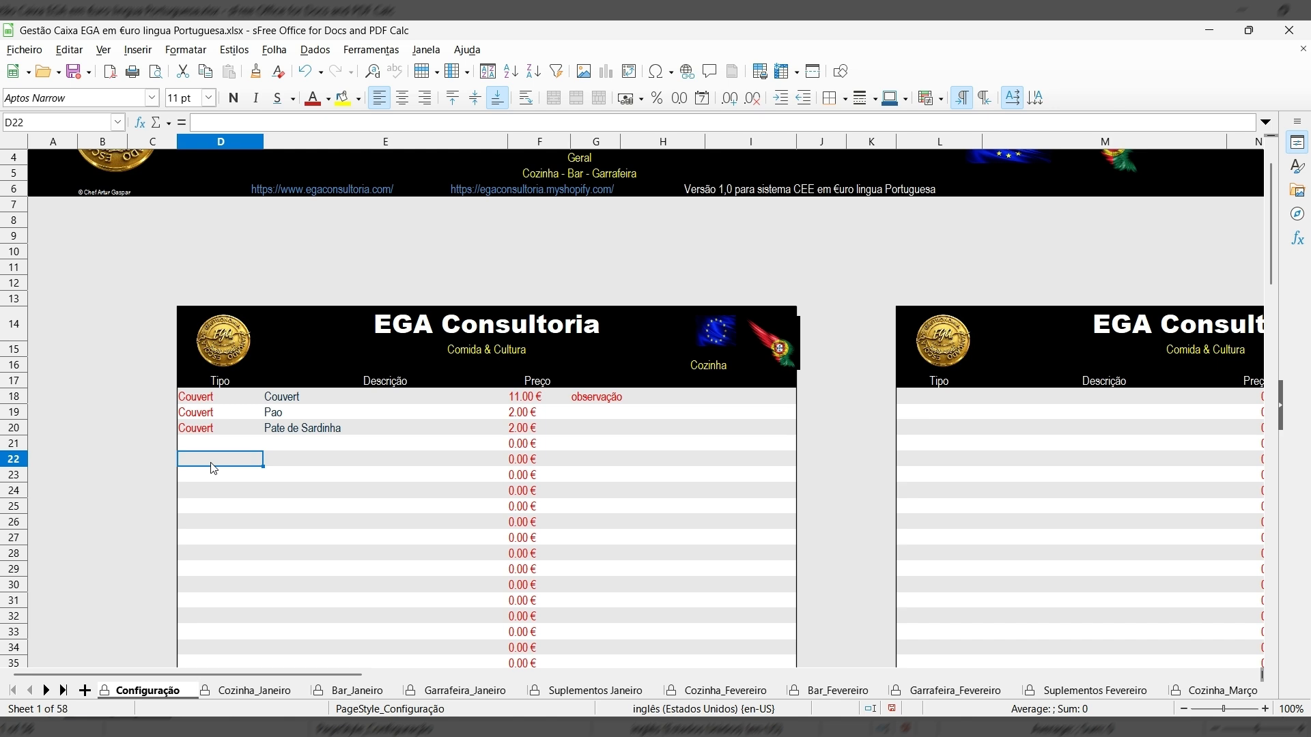
pyautogui.write('Entradas')
pyautogui.click(279, 466)
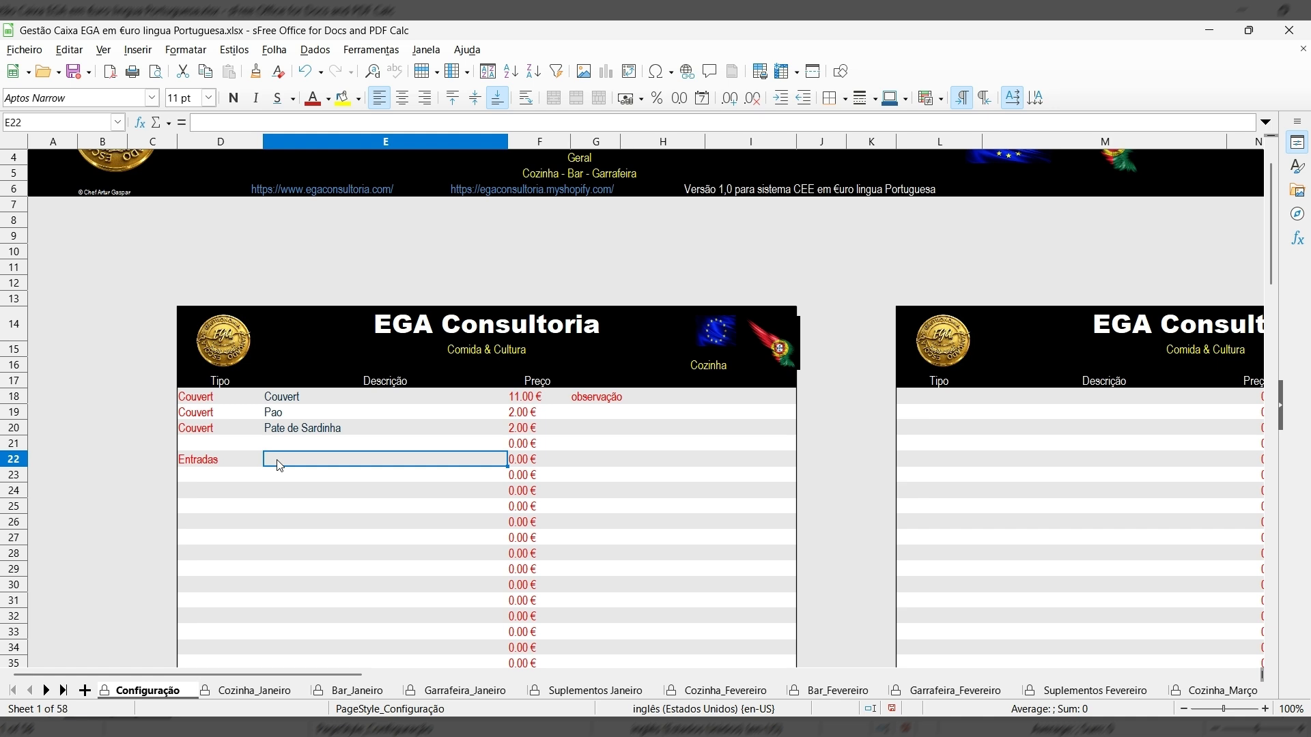
pyautogui.write('Cr')
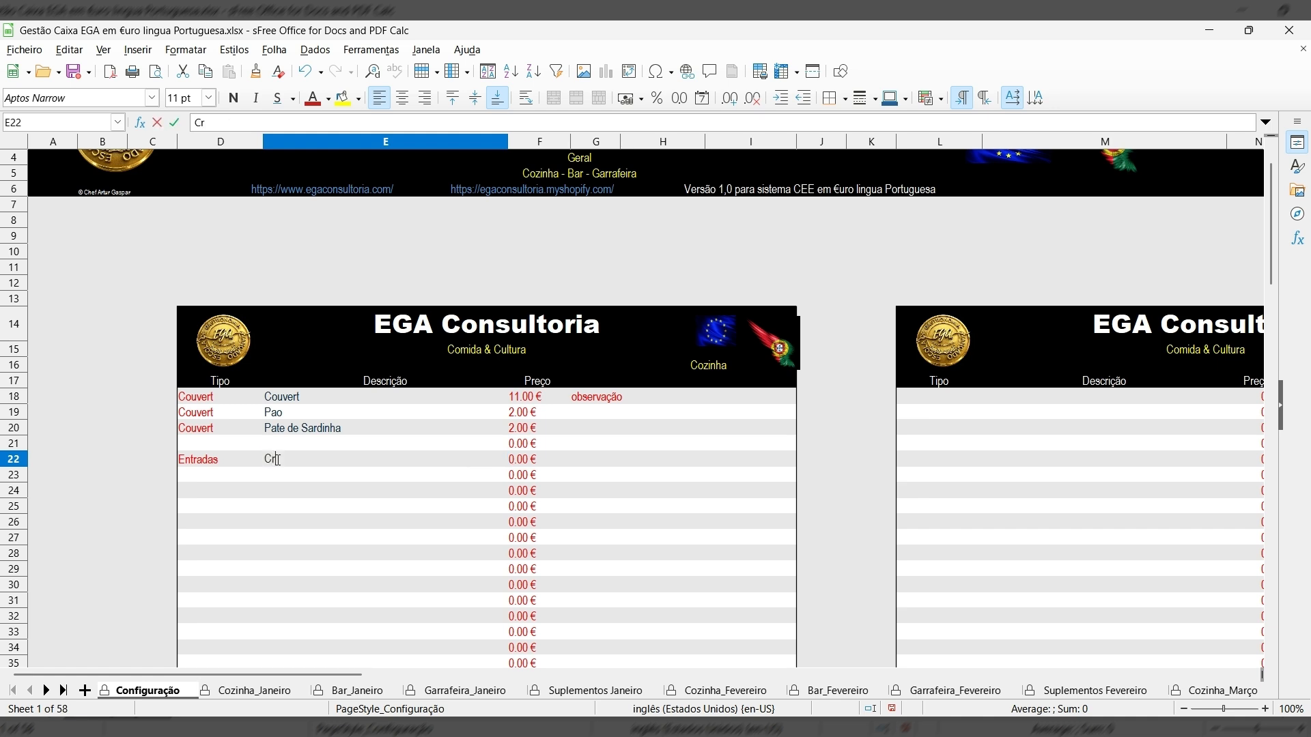
pyautogui.write('oque de Javali')
pyautogui.press('Tab')
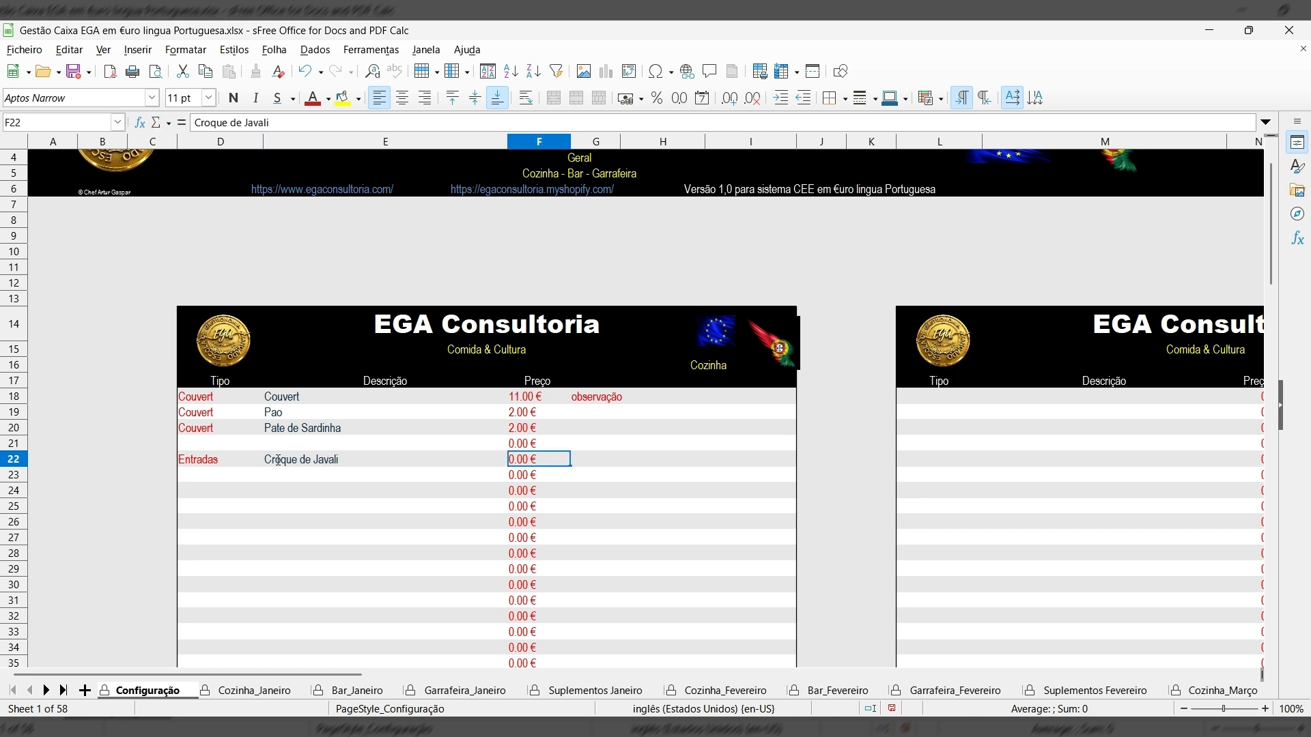
pyautogui.write('12')
pyautogui.click(278, 460)
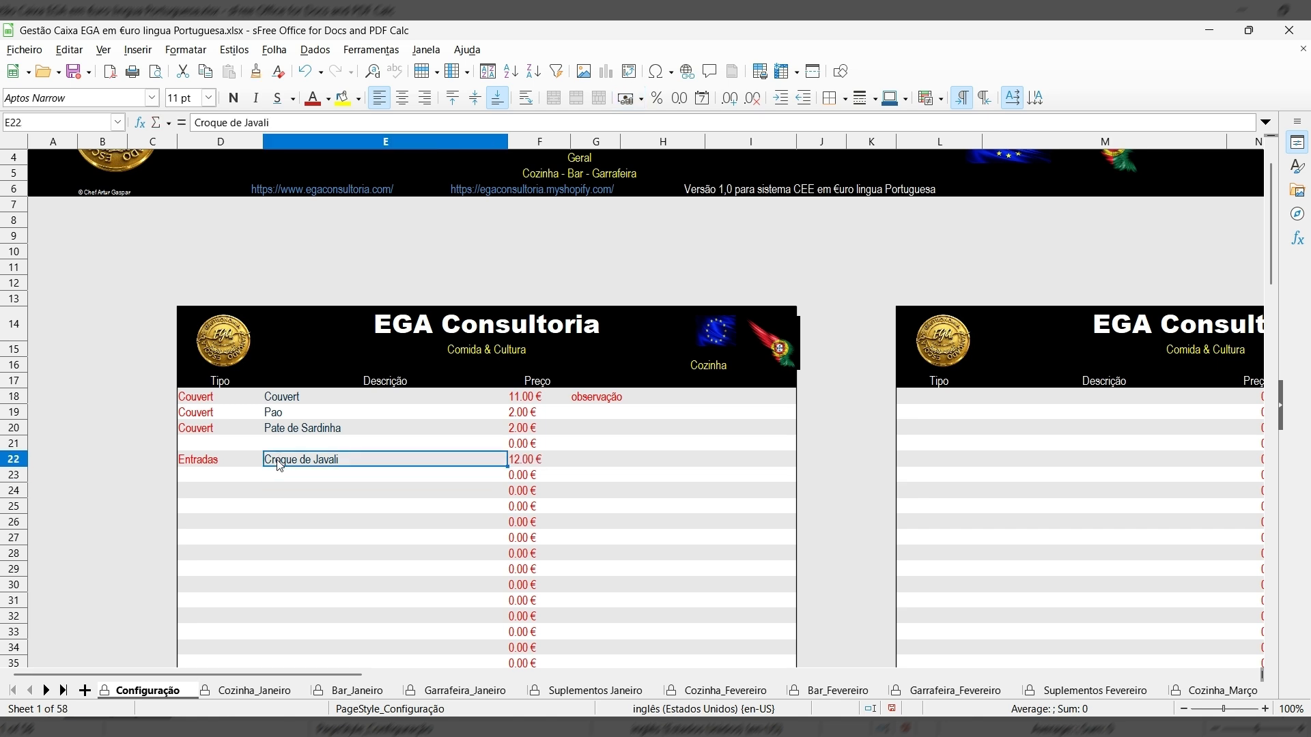
pyautogui.click(228, 490)
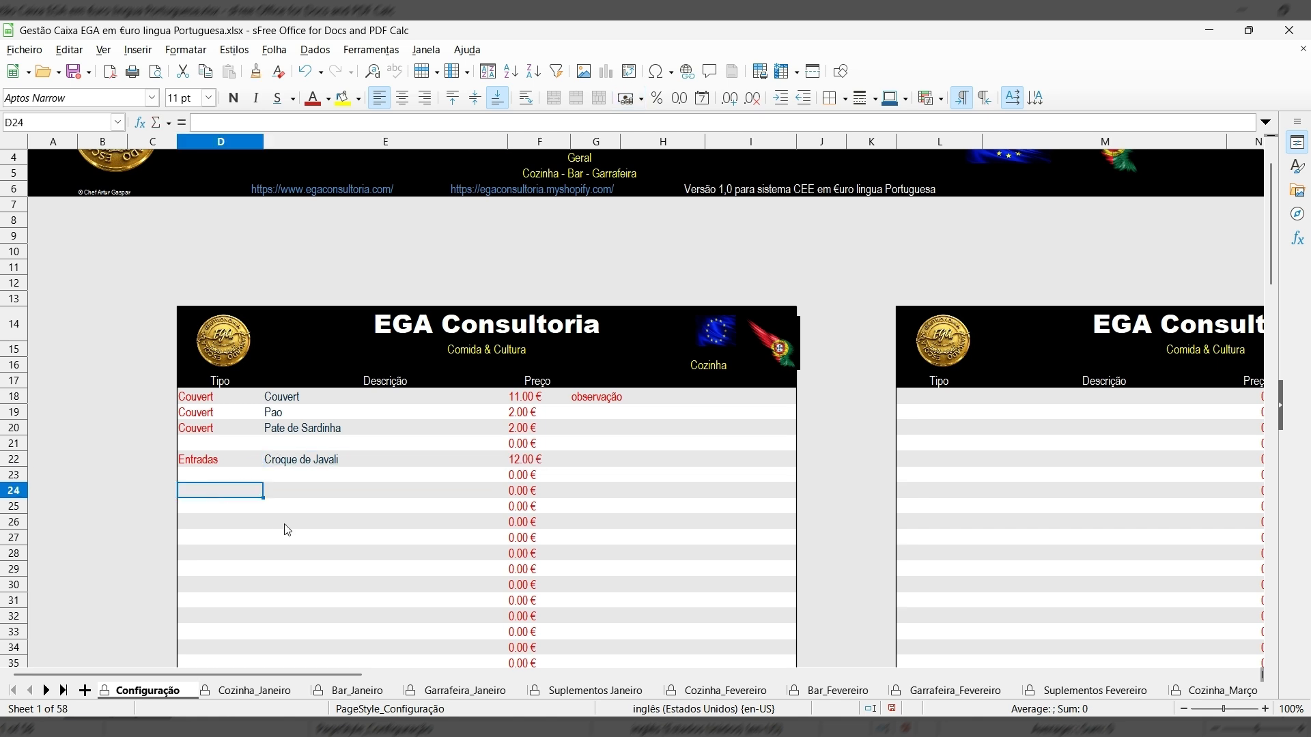
# Add the Peixe item Robalo Grelhado priced 18.00 €.
pyautogui.write('Peixe')
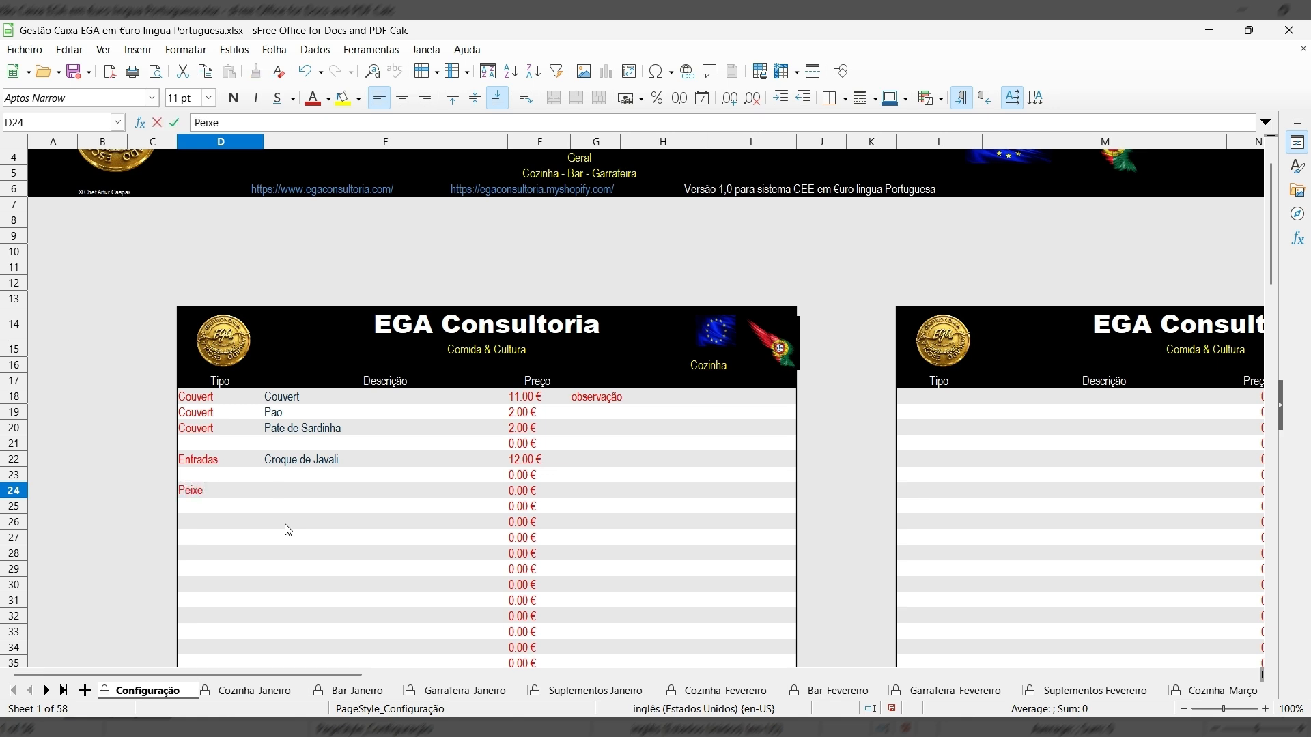
pyautogui.press('Tab')
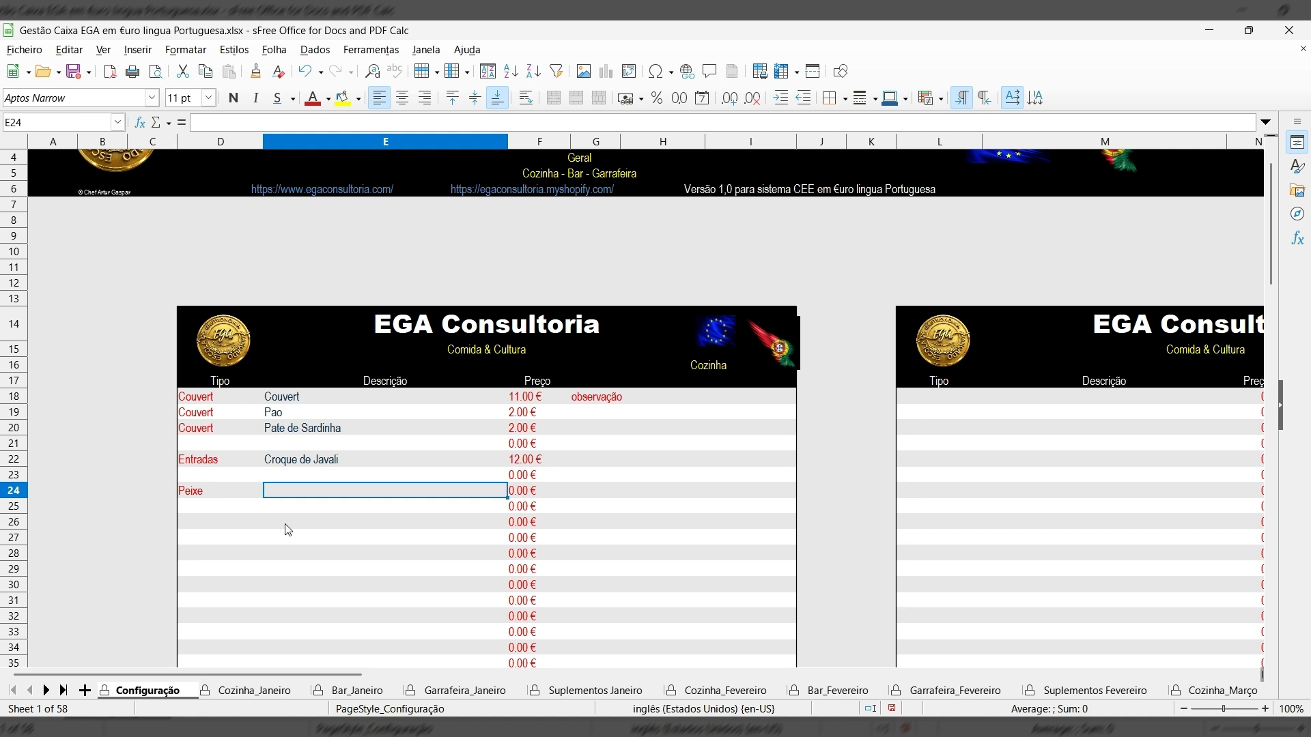
pyautogui.write('Robal')
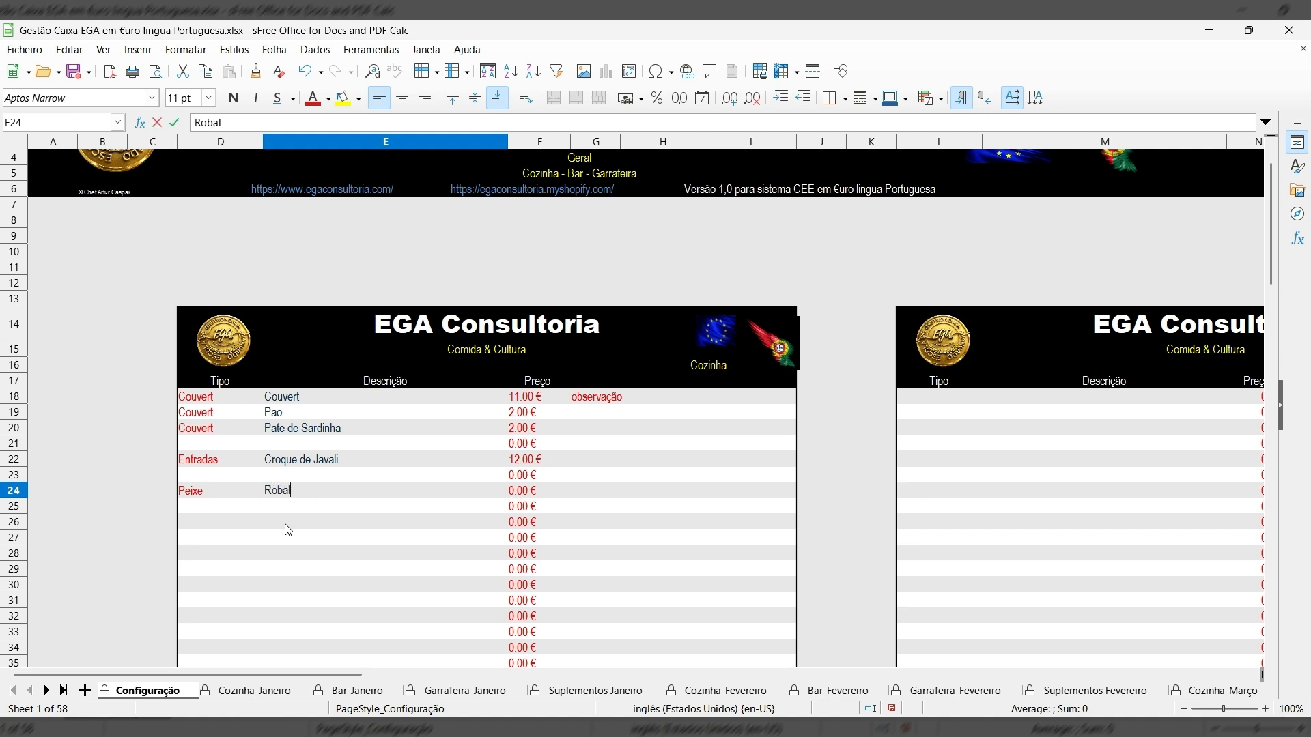
pyautogui.write('o Grelhado')
pyautogui.press('Tab')
pyautogui.write('18.00')
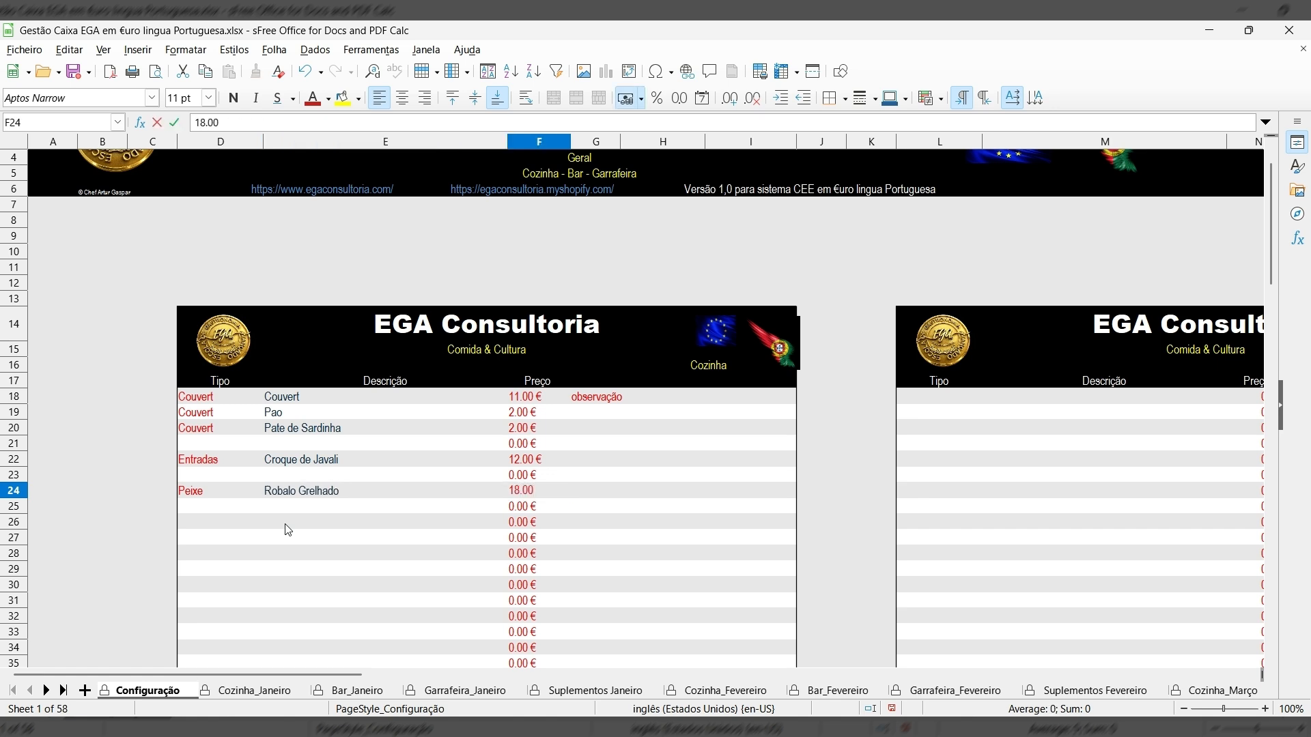
pyautogui.press('Return')
pyautogui.press('Return')
# Add the Carne item Bochecha de Porco Com Migas priced 22.00 €.
pyautogui.write('Carbe')
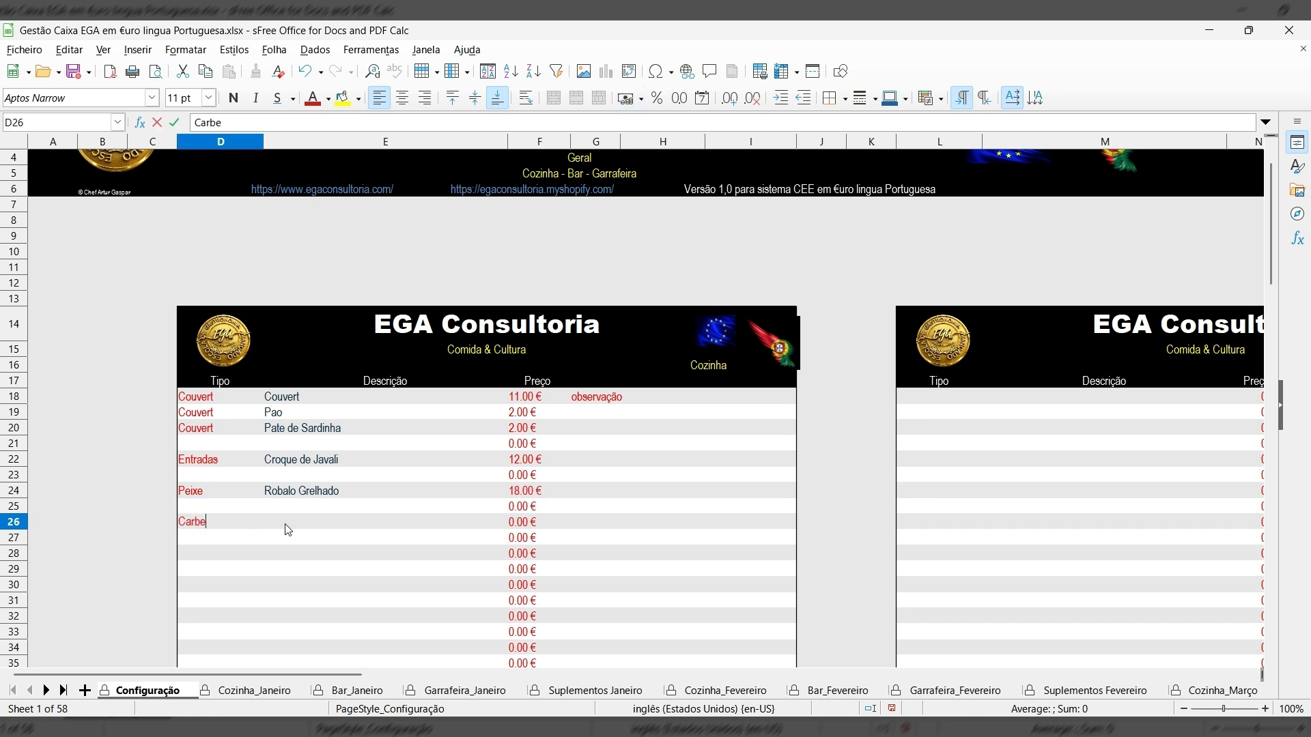
pyautogui.press('BackSpace')
pyautogui.press('BackSpace')
pyautogui.write('ne')
pyautogui.click(278, 520)
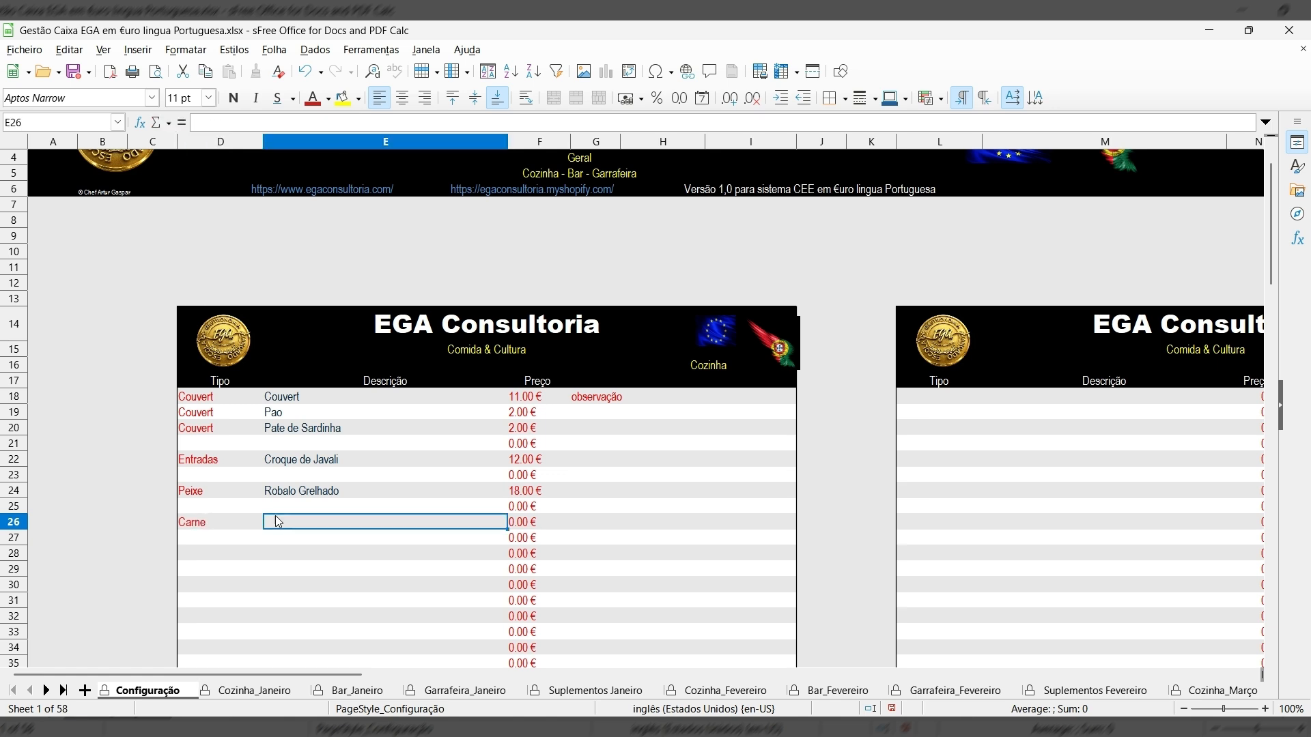
pyautogui.write('Bo')
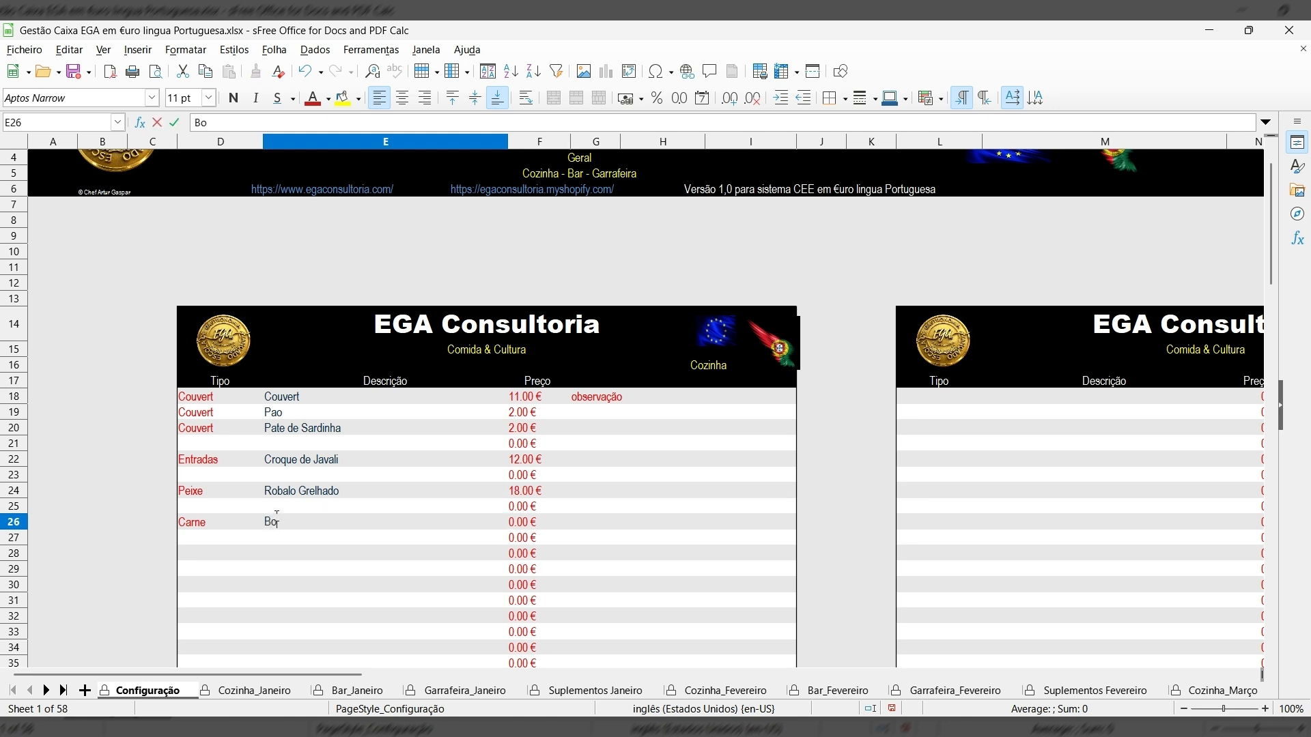
pyautogui.write('checha de Porco ')
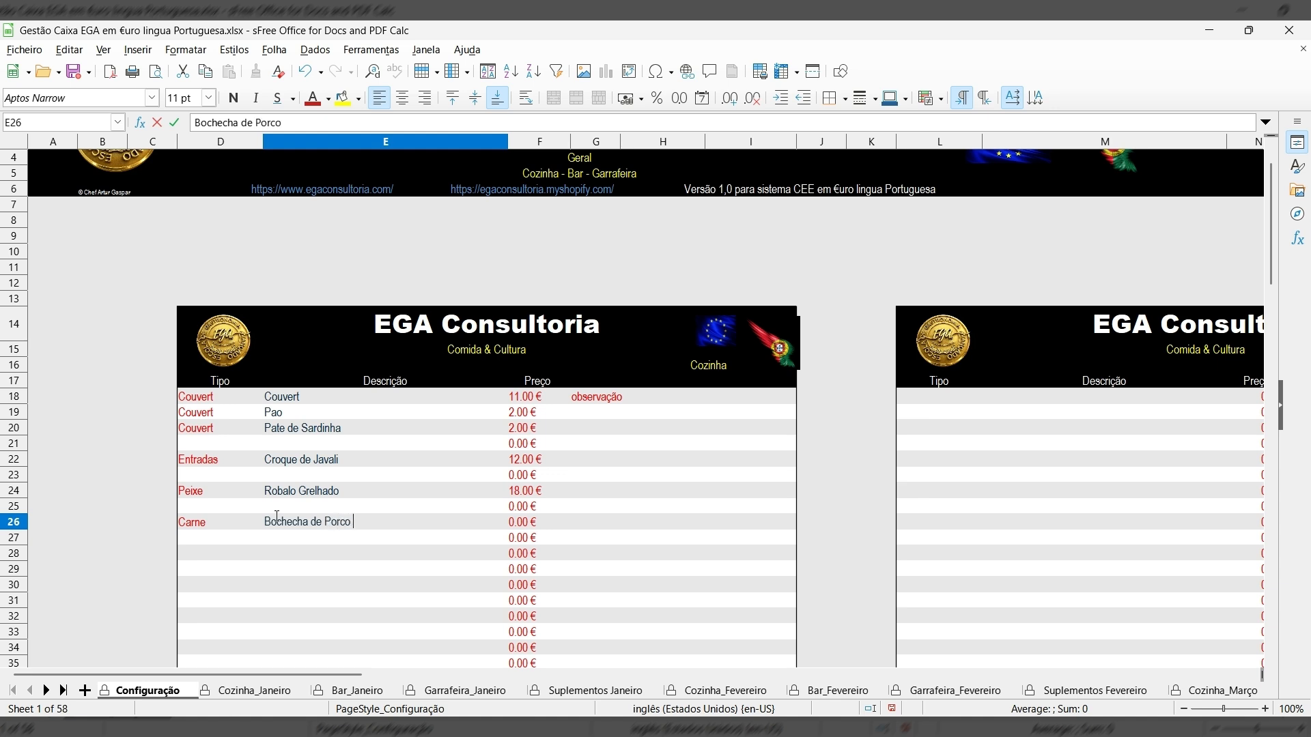
pyautogui.write('Com Migas')
pyautogui.press('Tab')
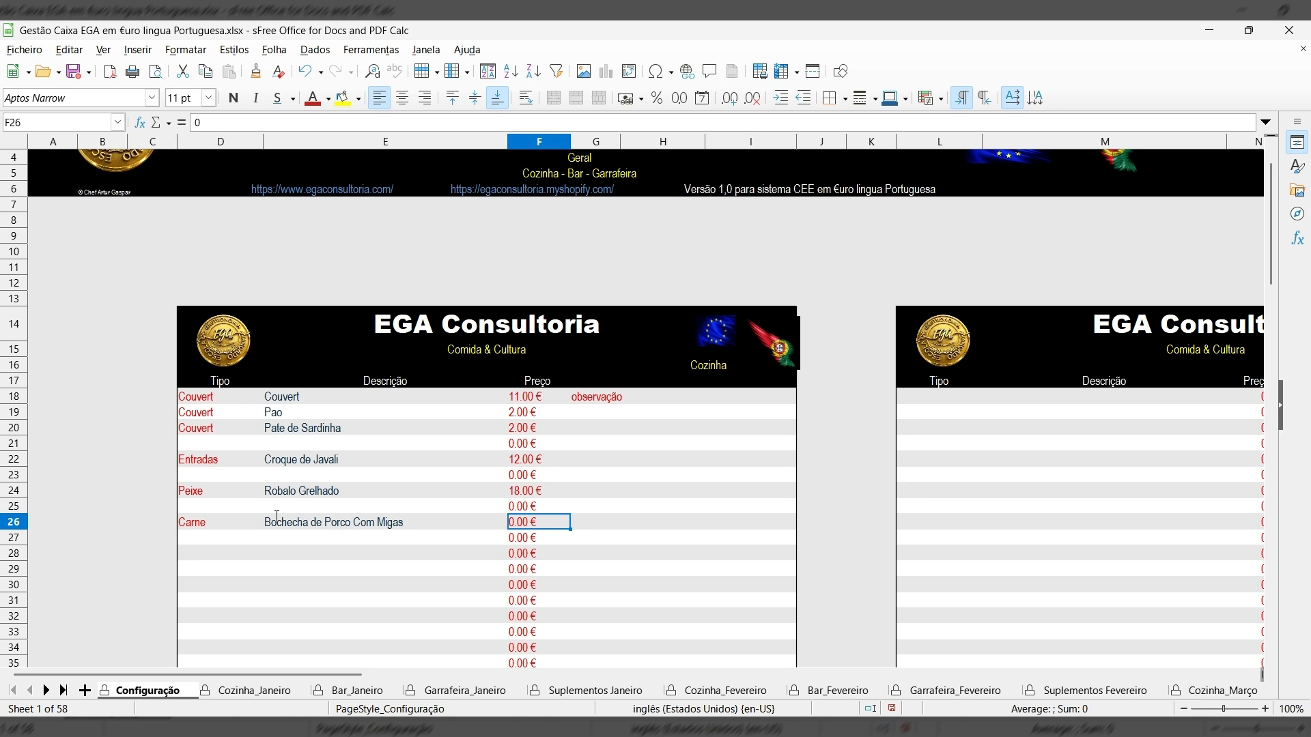
pyautogui.write('22')
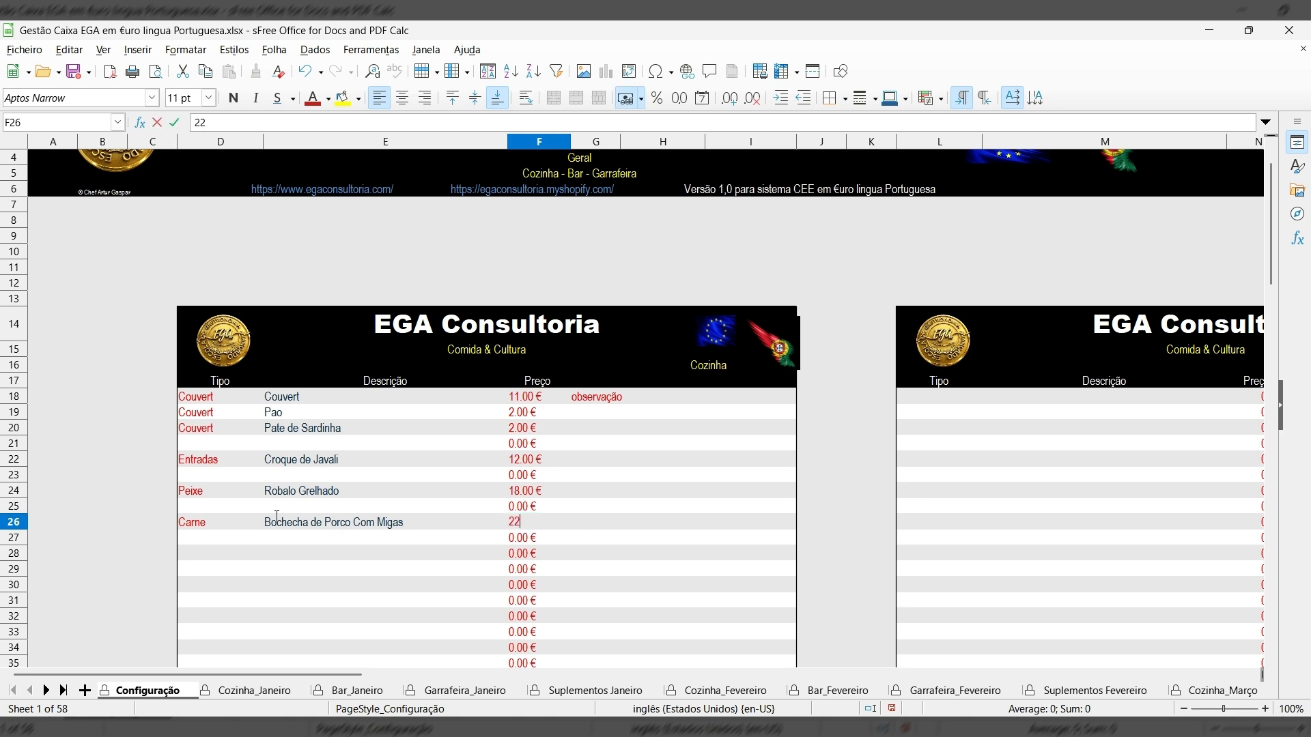
pyautogui.write('.00')
pyautogui.press('Return')
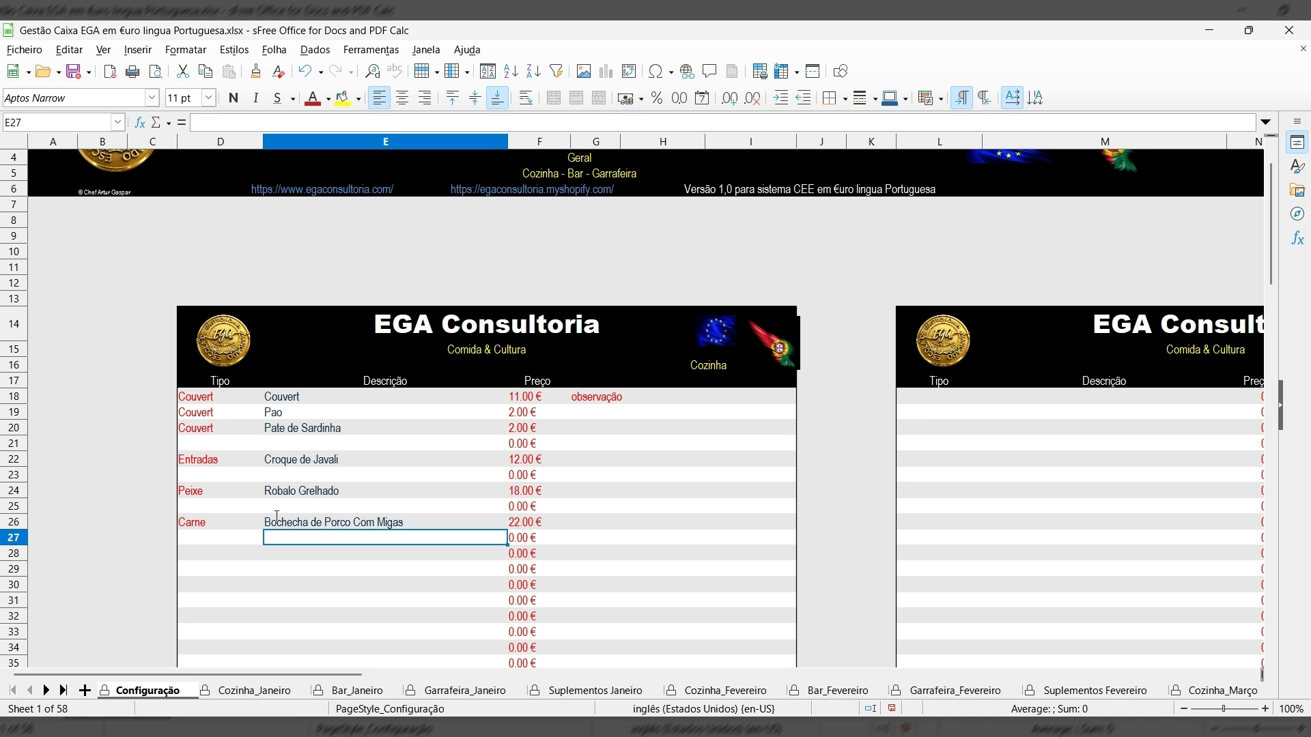
# Add the Sobremesa item Sericaia priced 7.50 € in row 28.
pyautogui.click(195, 553)
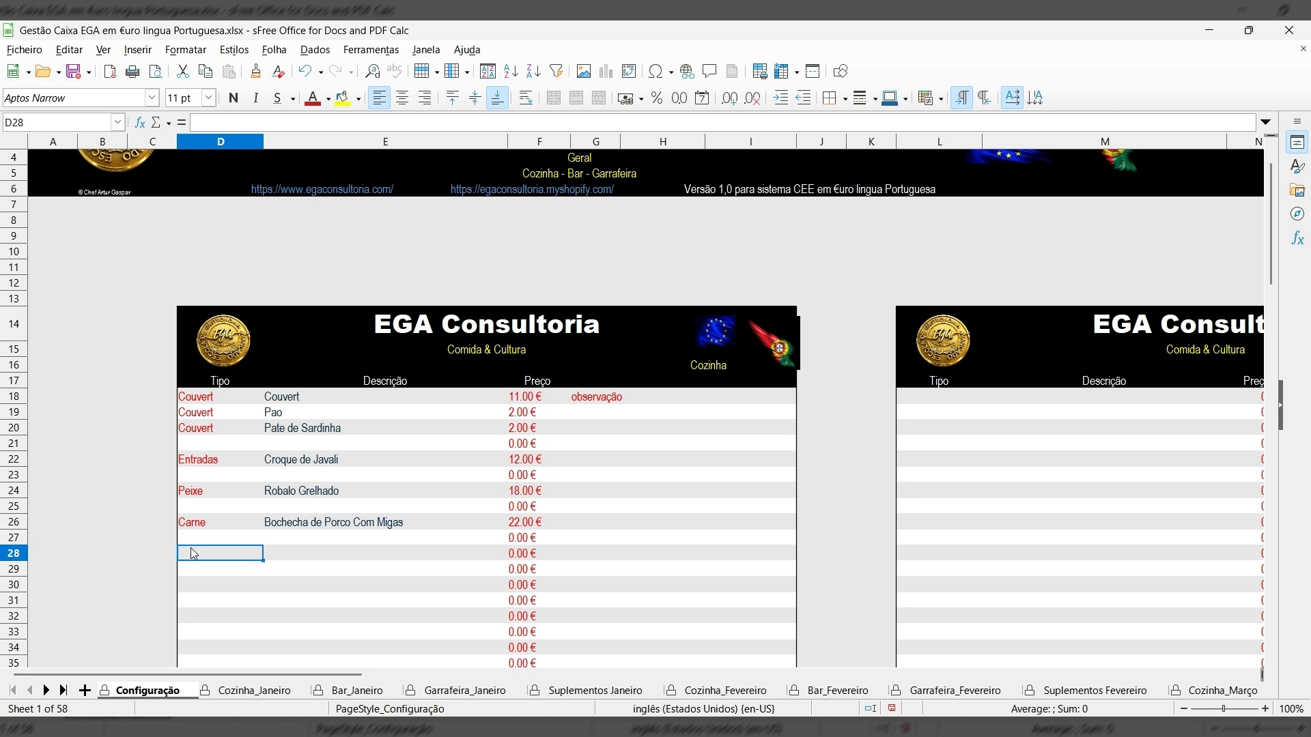
pyautogui.write('Sobremesa')
pyautogui.press('Tab')
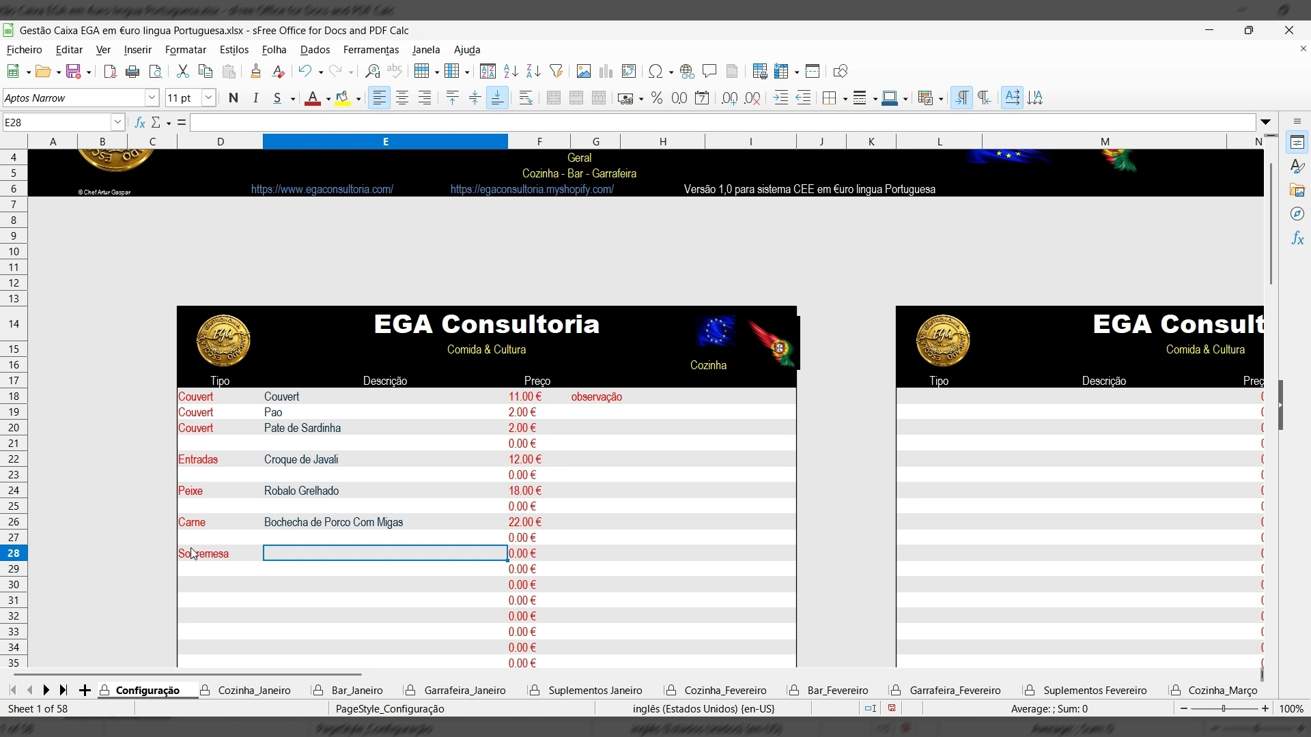
pyautogui.write('S')
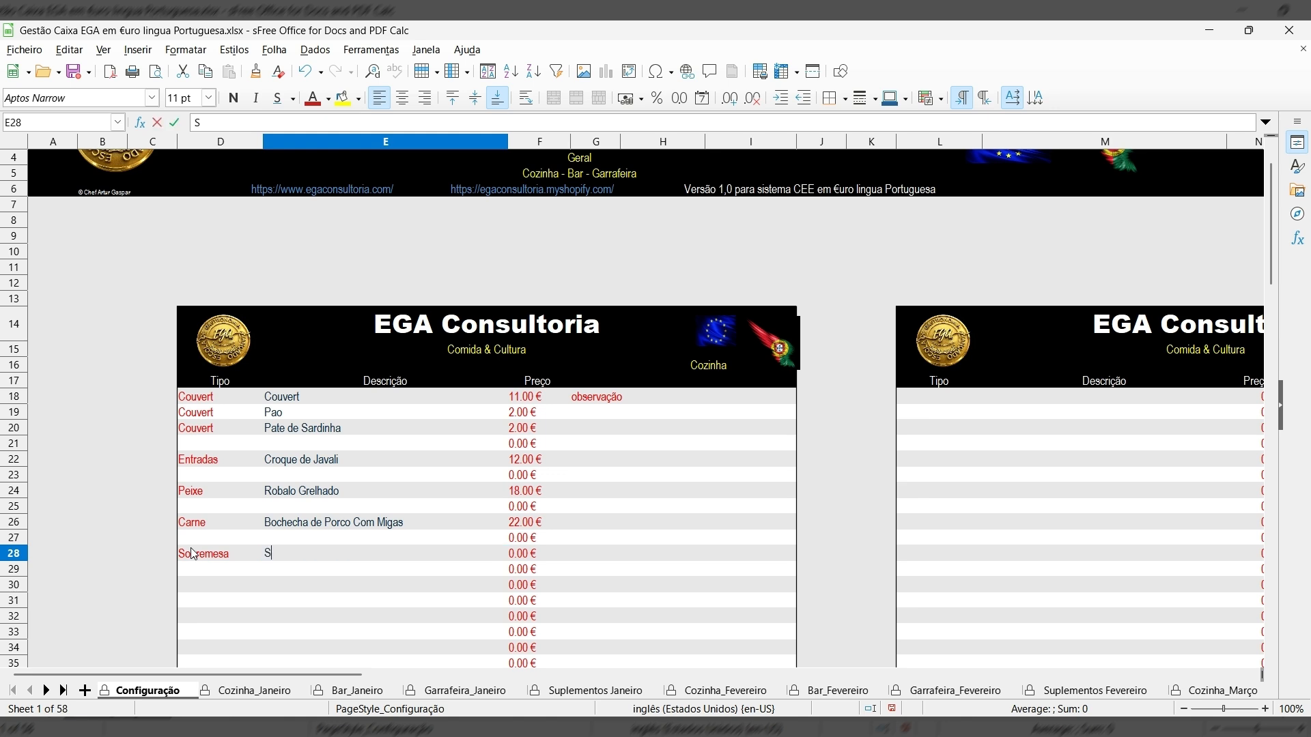
pyautogui.write('ericaia')
pyautogui.press('Tab')
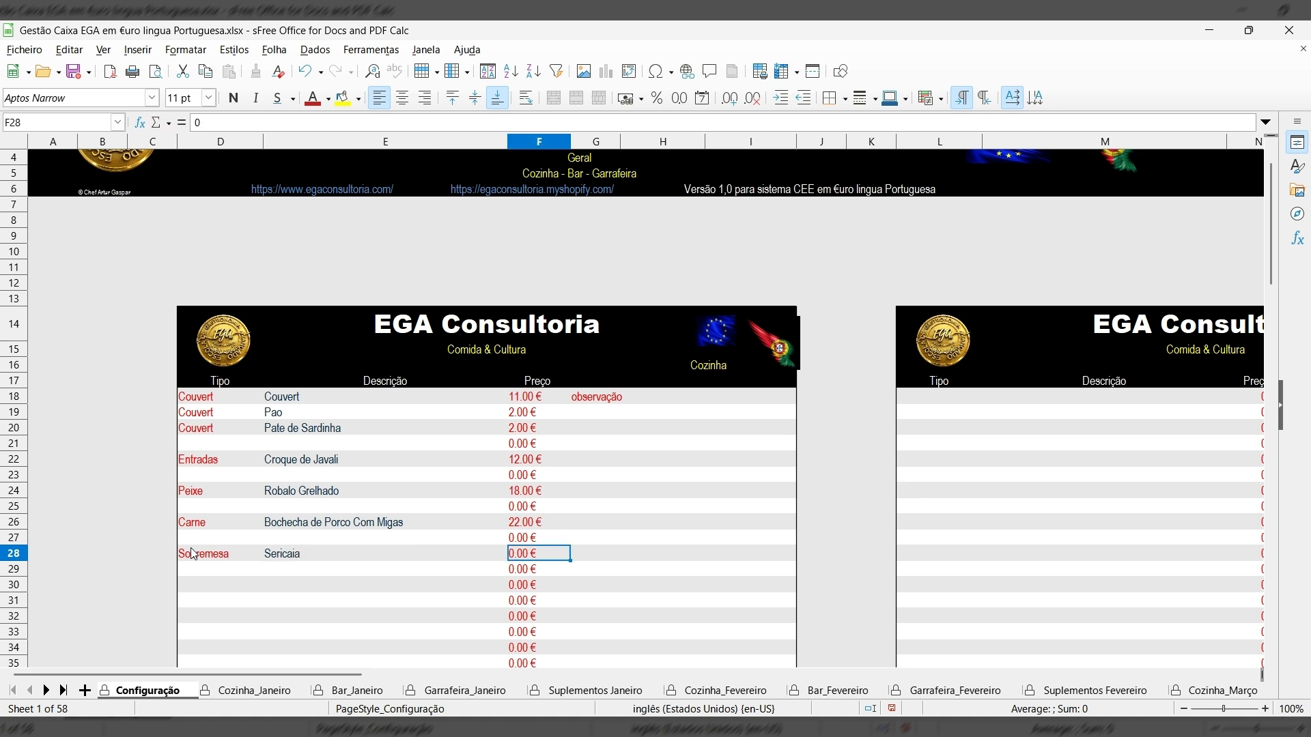
pyautogui.write('7.50')
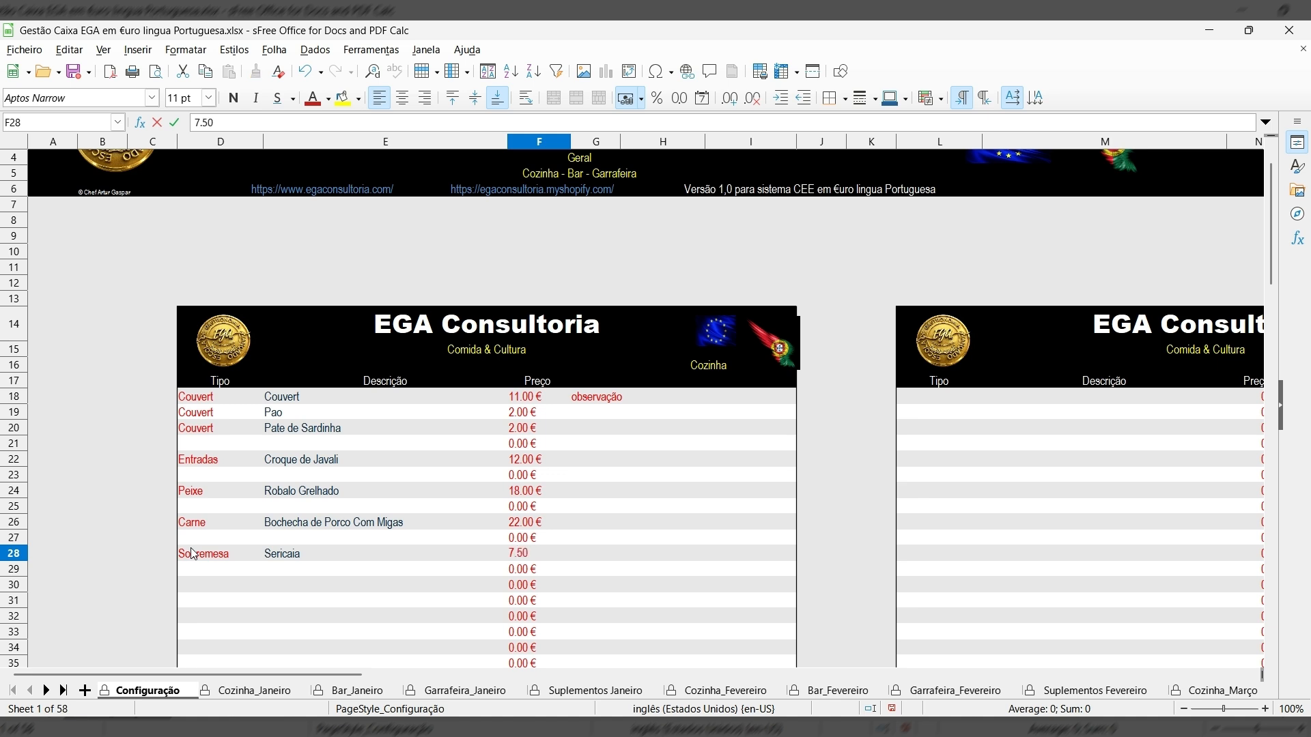
pyautogui.press('Return')
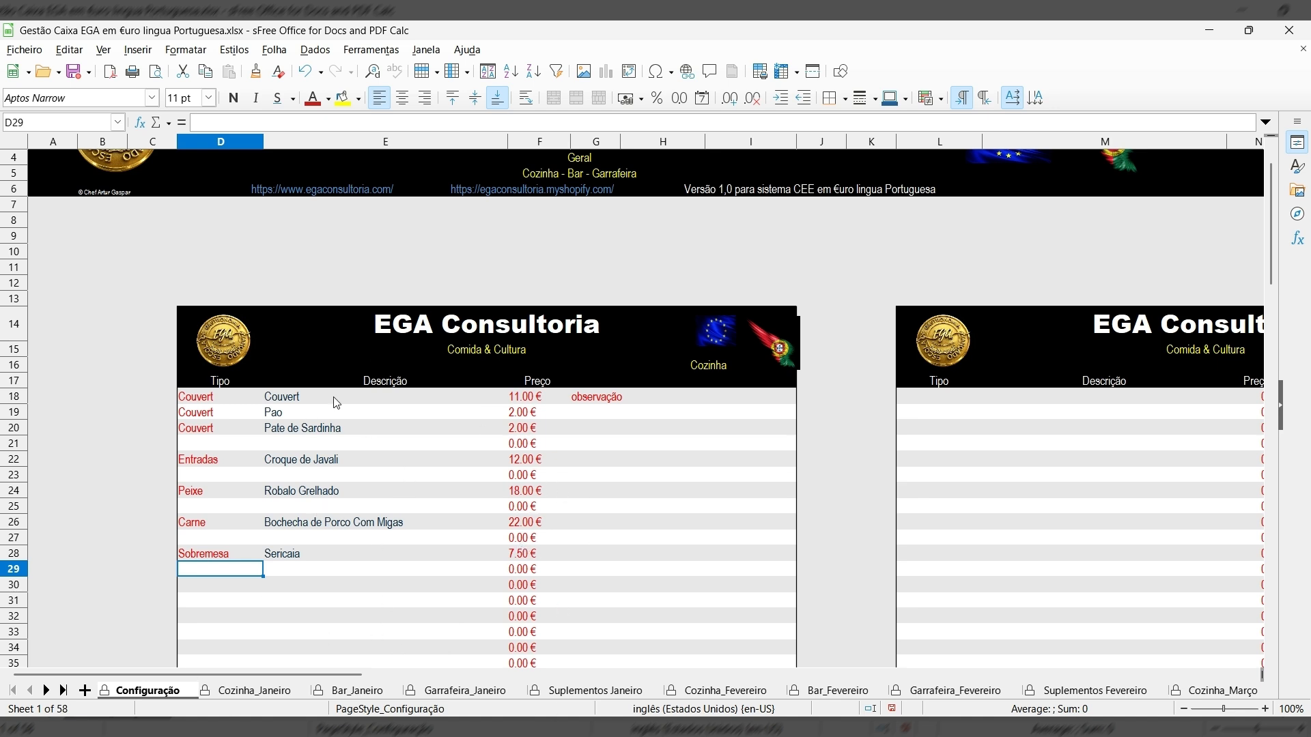
# View Cozinha_Janeiro's daily blocks to see the new kitchen items and prices.
pyautogui.click(251, 690)
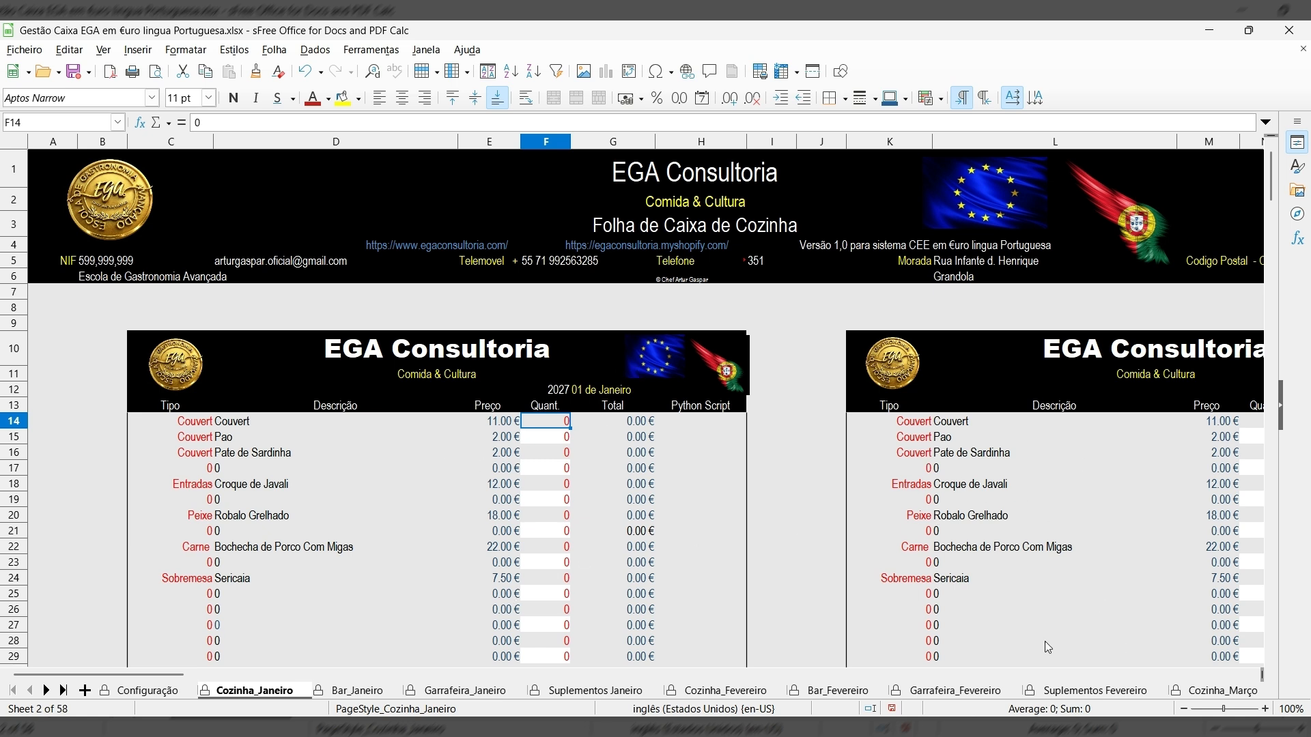
pyautogui.moveTo(164, 675); pyautogui.dragTo(126, 621)
# Back on Configuração, change the ANO year from 2027 to 2026.
pyautogui.click(149, 691)
pyautogui.scroll(-20, 281, 585)
pyautogui.scroll(-5, 283, 585)
pyautogui.click(539, 445)
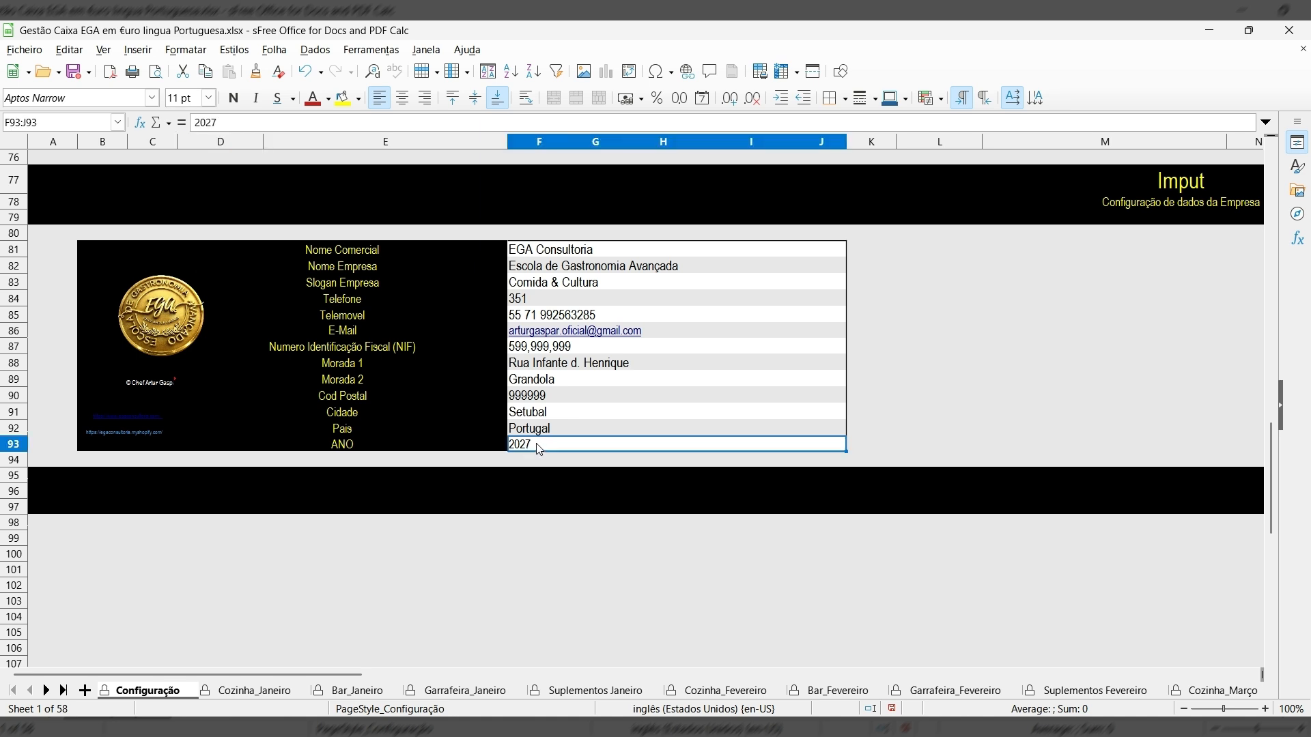
pyautogui.doubleClick(537, 446)
pyautogui.press('BackSpace')
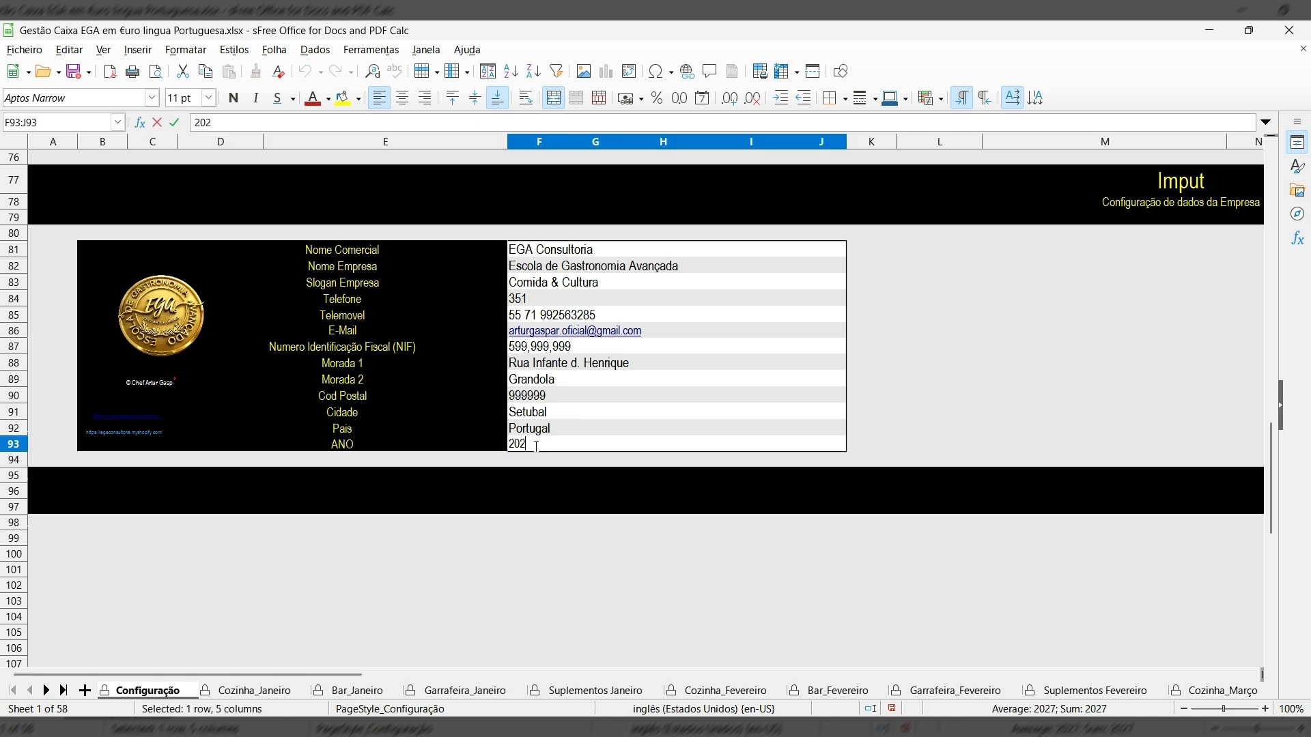
pyautogui.write('6')
pyautogui.press('Return')
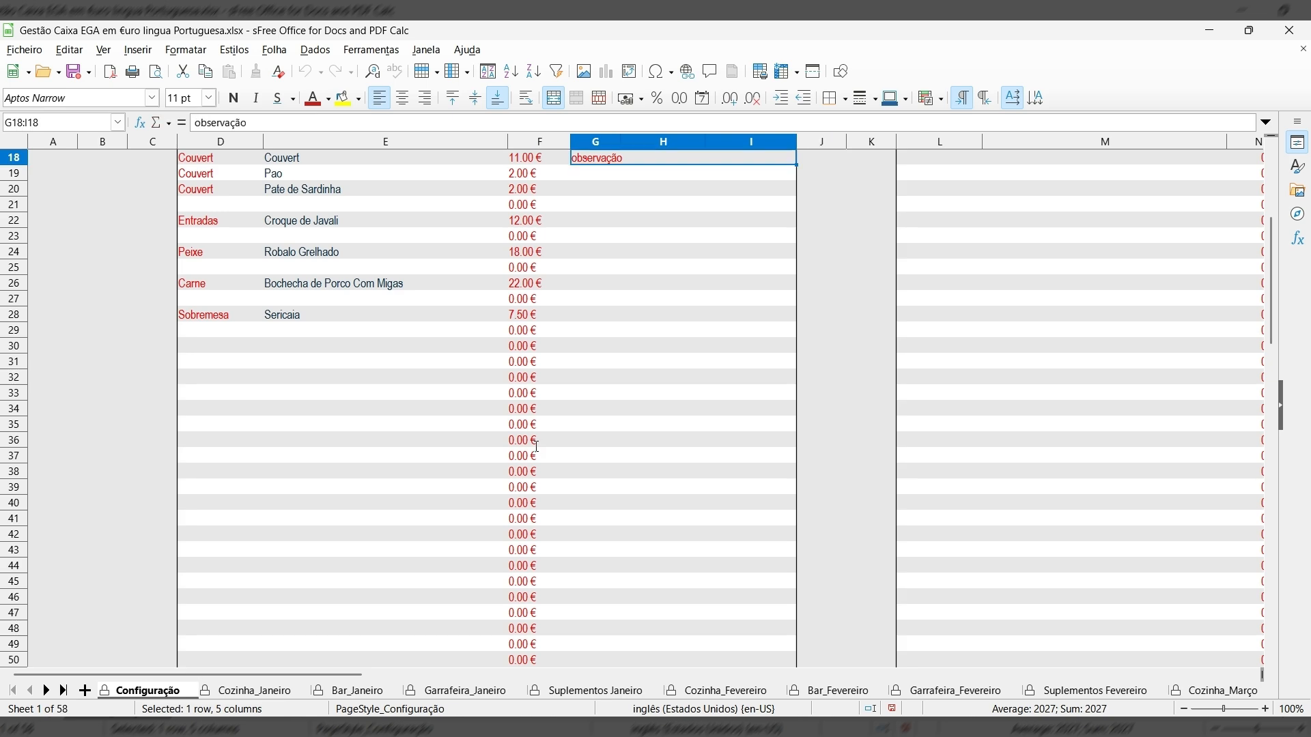
pyautogui.click(280, 695)
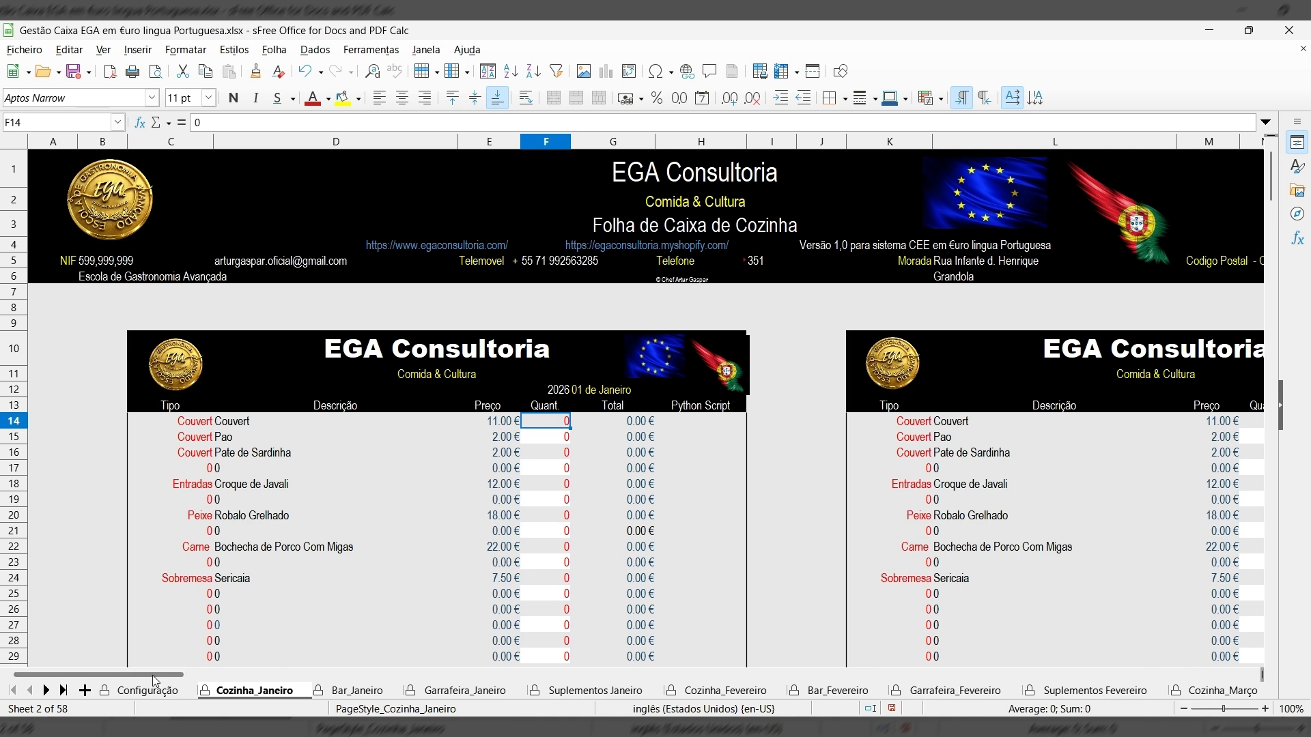
pyautogui.hscroll(5, 179, 675)
pyautogui.hscroll(2, 217, 685)
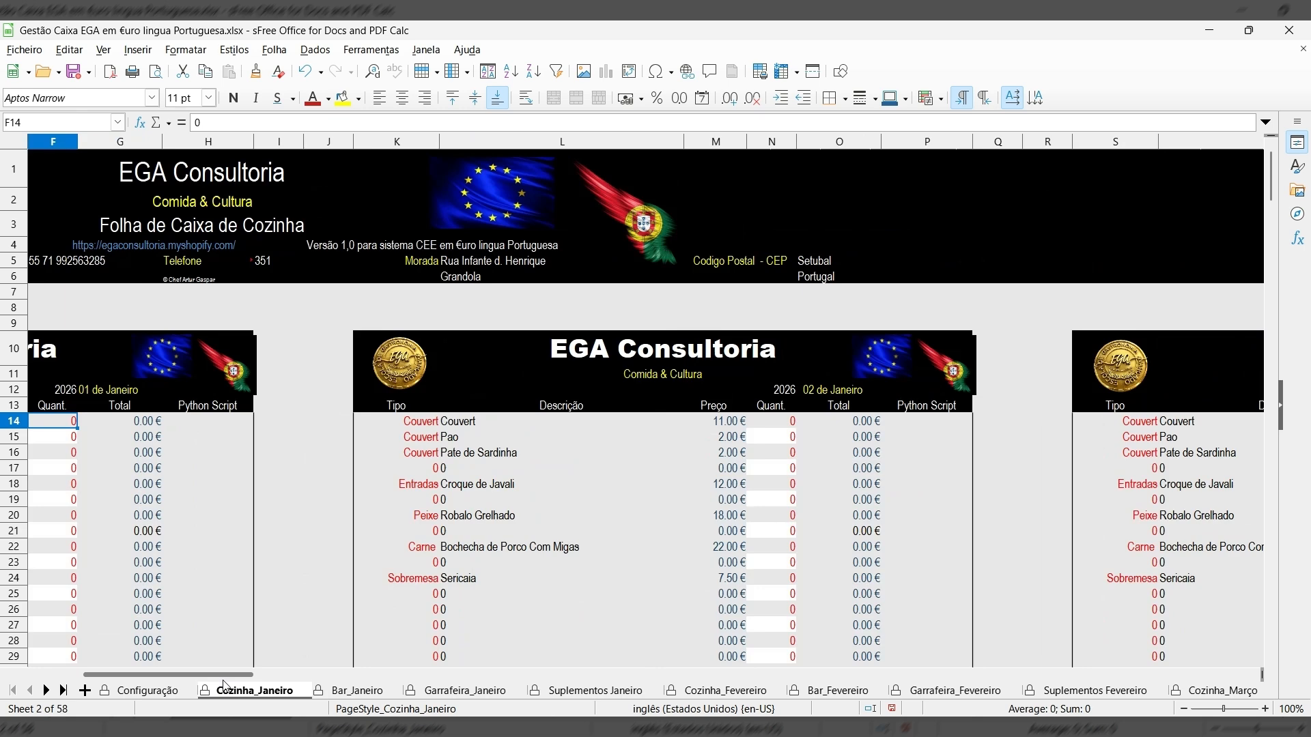
pyautogui.hscroll(5, 250, 684)
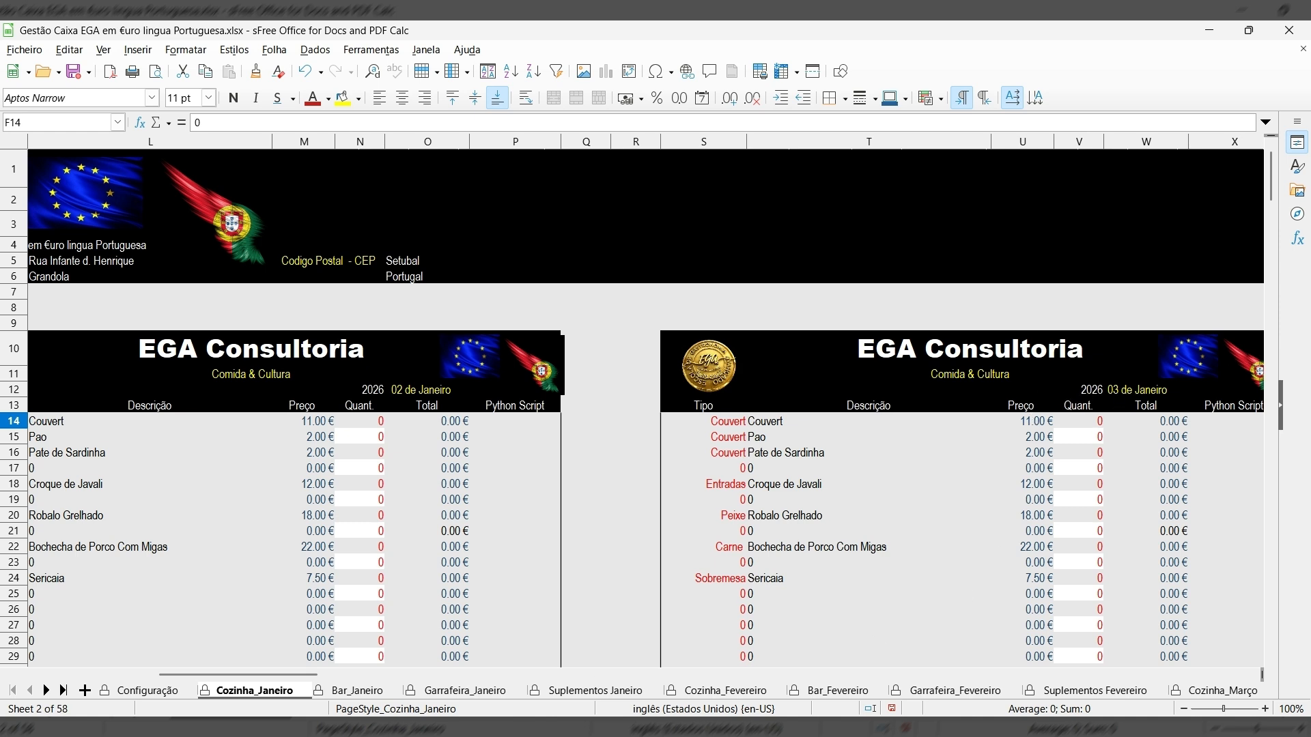
pyautogui.click(724, 692)
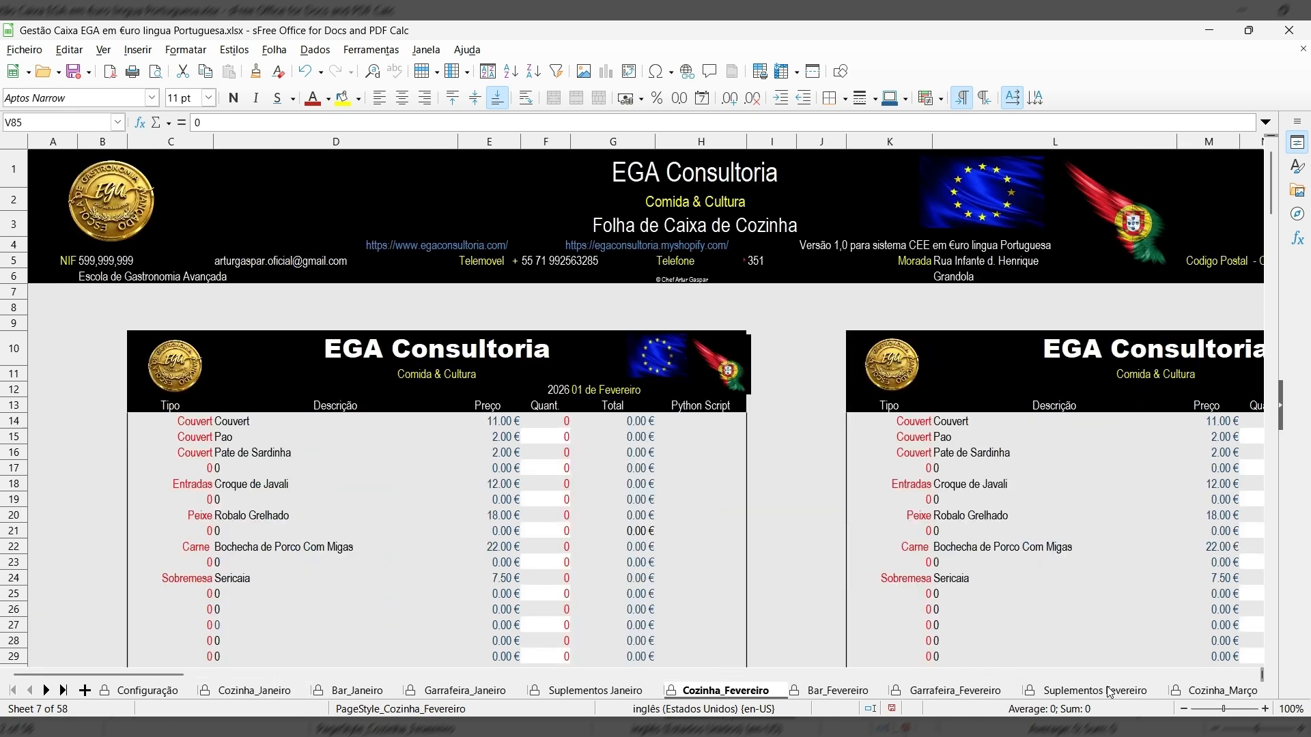
pyautogui.click(1213, 688)
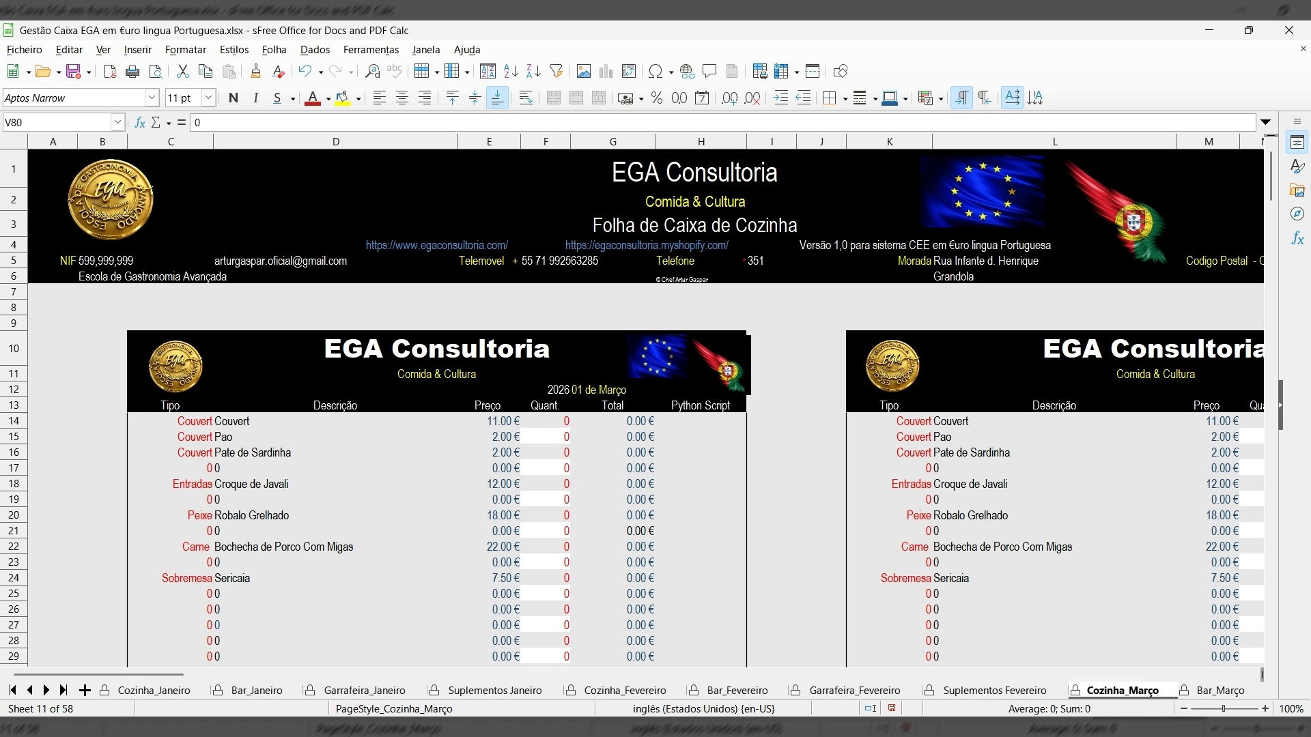
pyautogui.click(14, 691)
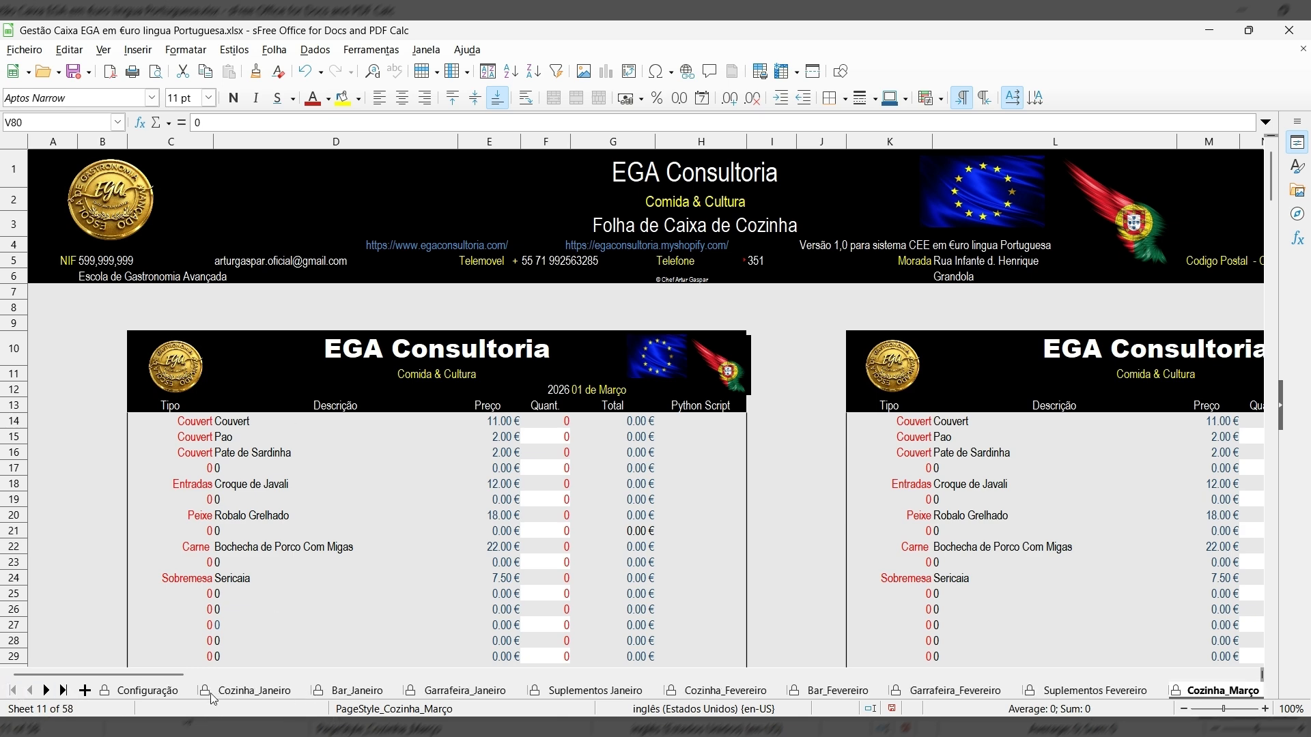
pyautogui.click(151, 693)
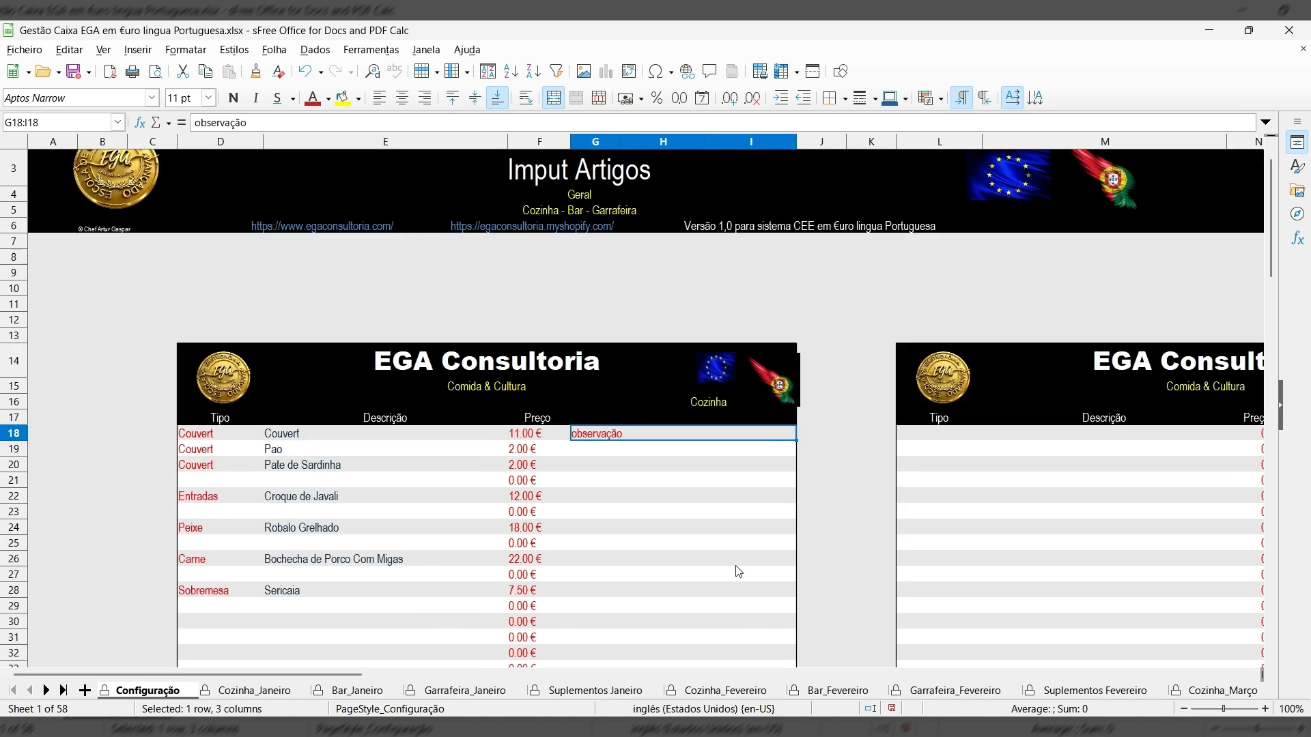
# Start the Bar list with the Aguas item Agua das Pedras at 5.00 €.
pyautogui.moveTo(339, 676); pyautogui.dragTo(471, 682)
pyautogui.click(472, 435)
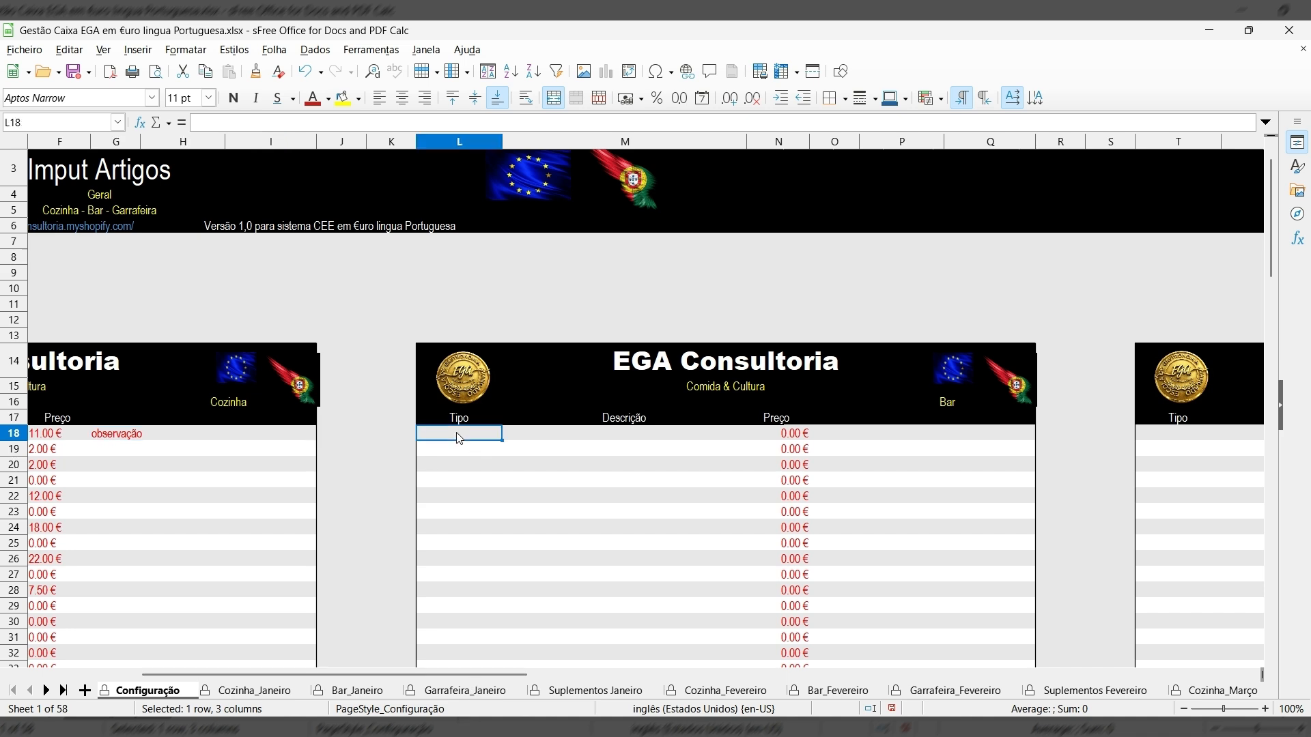
pyautogui.write('Agi')
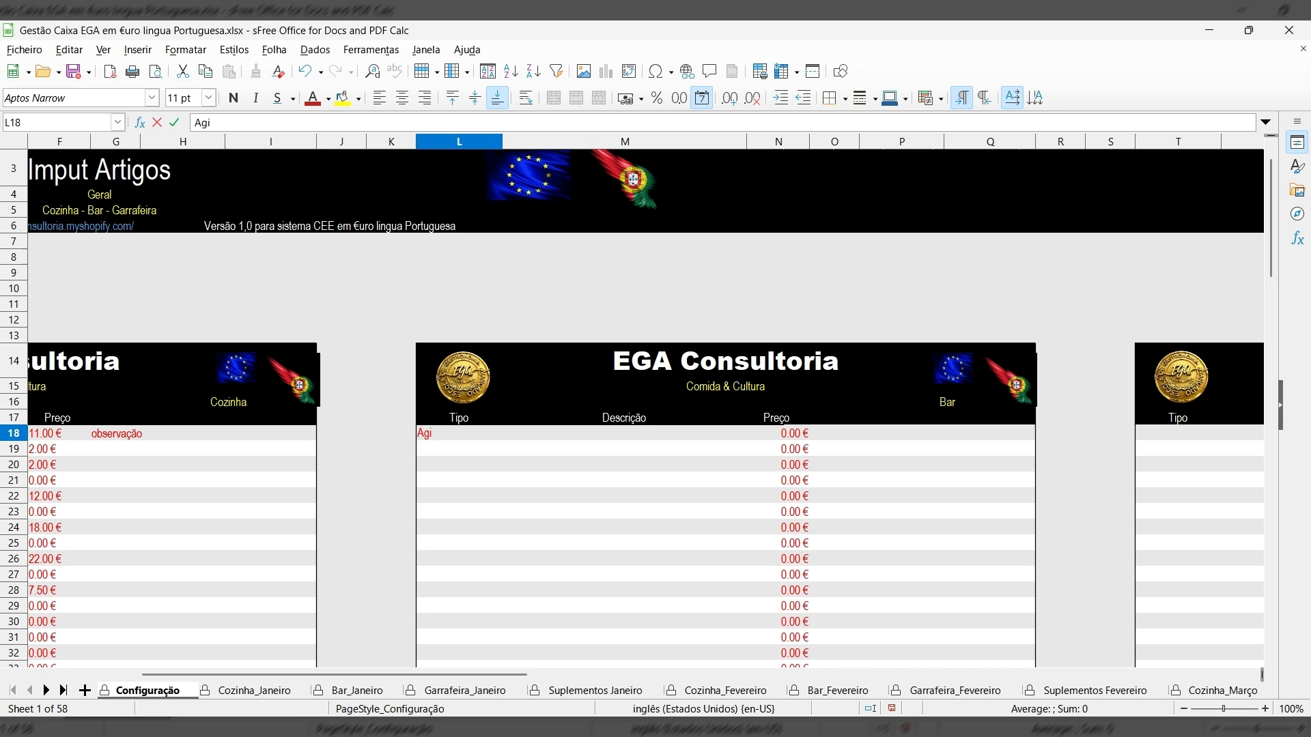
pyautogui.write('uas')
pyautogui.click(568, 436)
pyautogui.write('Agua')
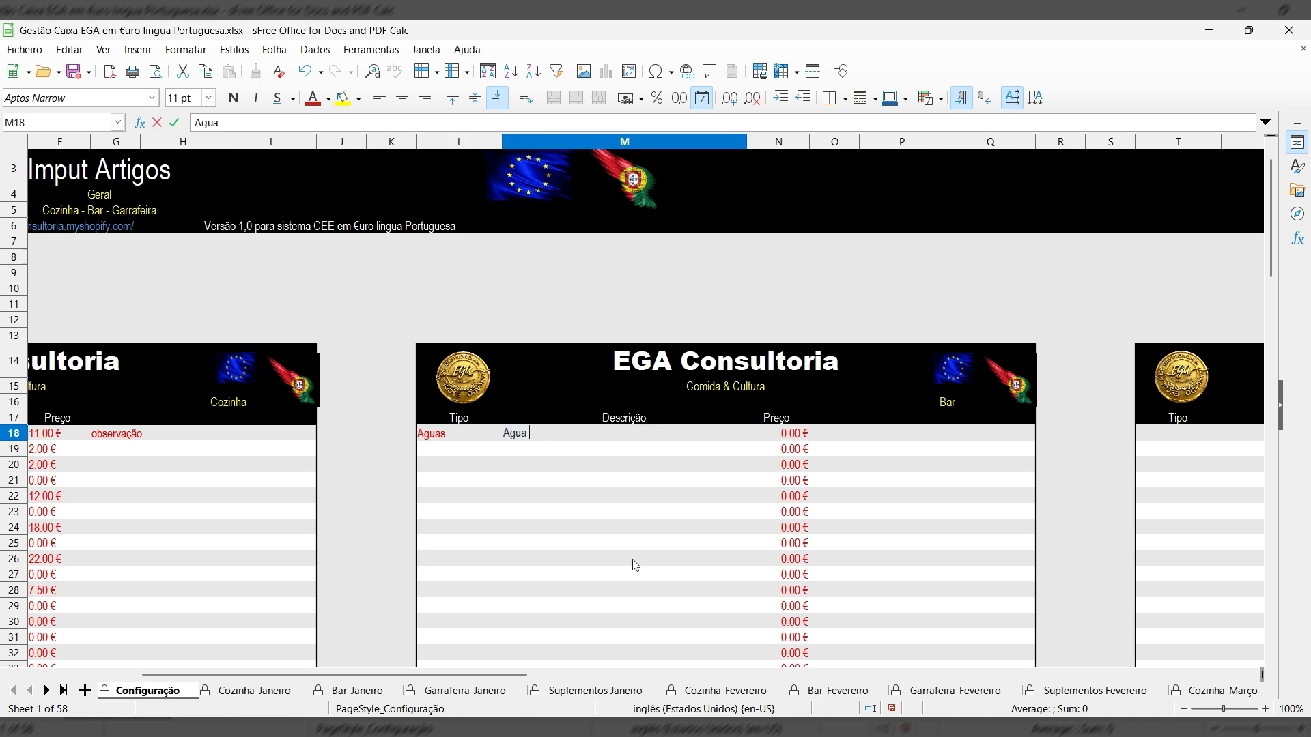
pyautogui.write(' das Pedras')
pyautogui.click(787, 440)
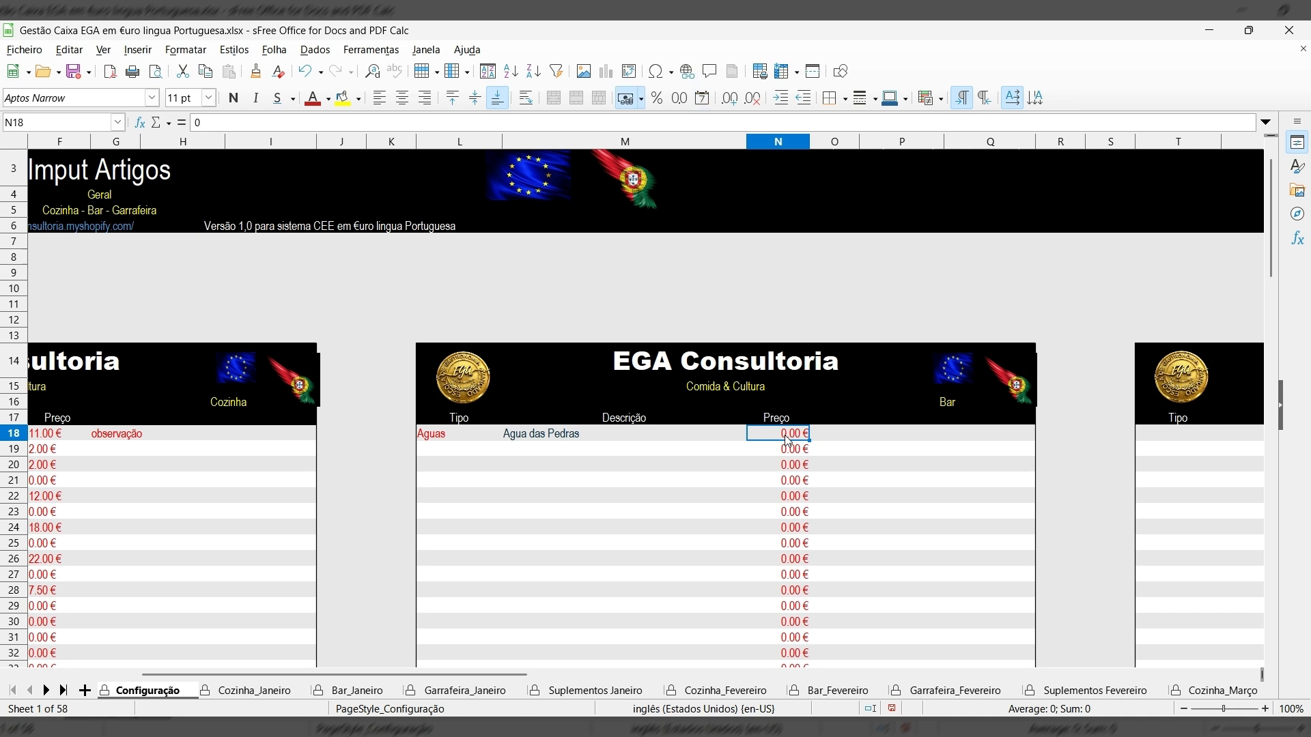
pyautogui.write('5.')
pyautogui.press('Return')
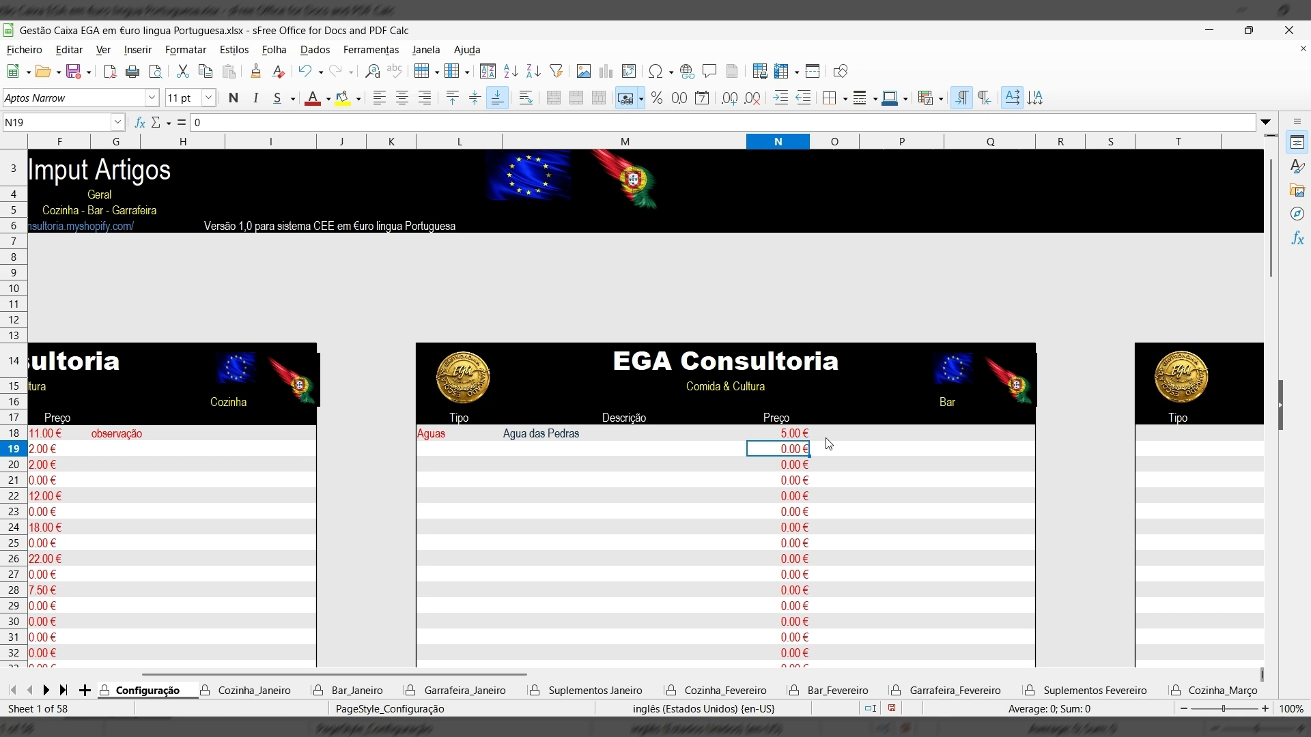
# Add Coca Cola under a soft-drink type and Sagres under Cerveja.
pyautogui.click(426, 465)
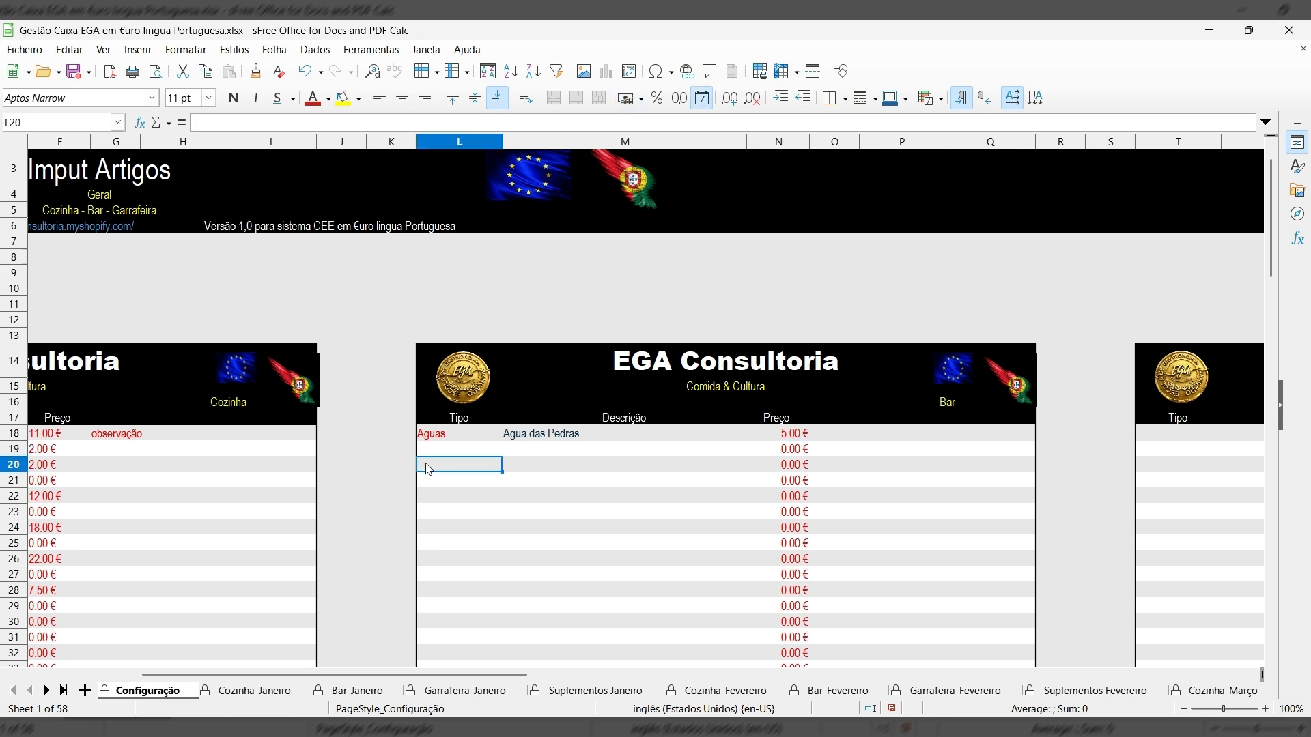
pyautogui.write('Referiger')
pyautogui.press('BackSpace')
pyautogui.write('ente')
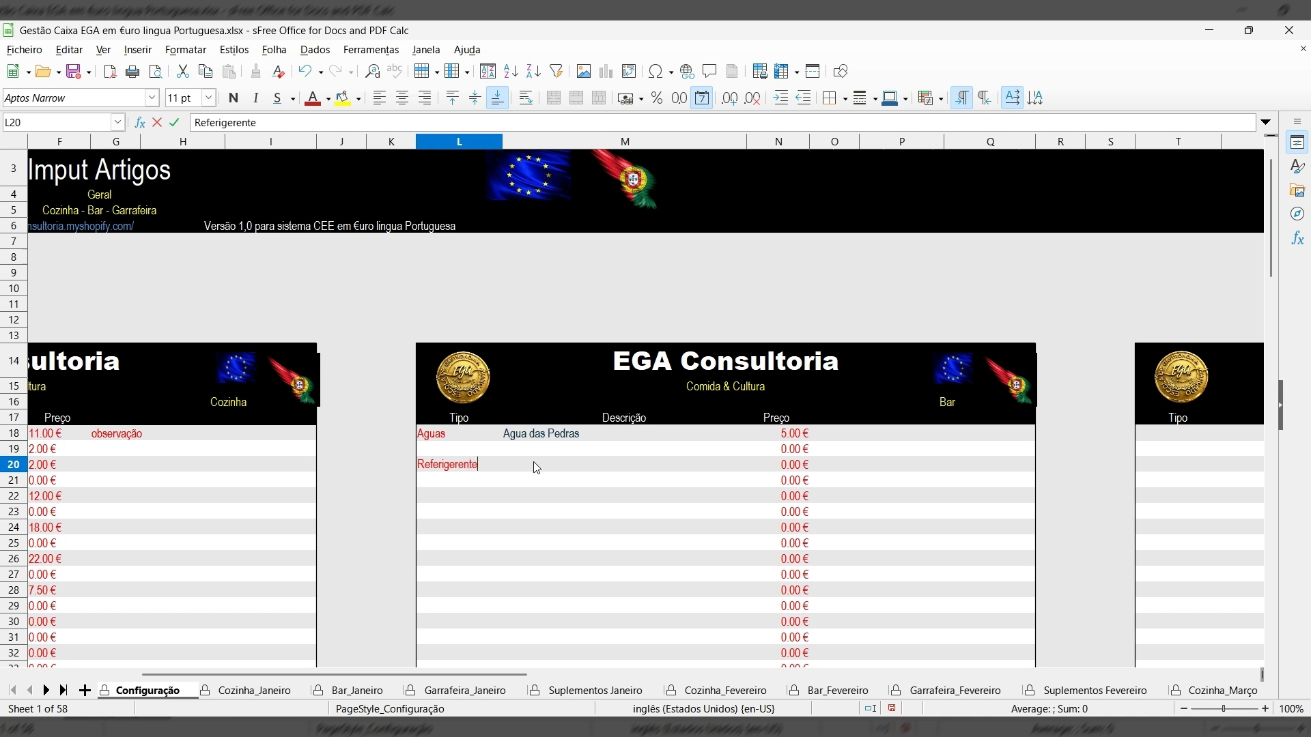
pyautogui.click(536, 467)
pyautogui.write('Co')
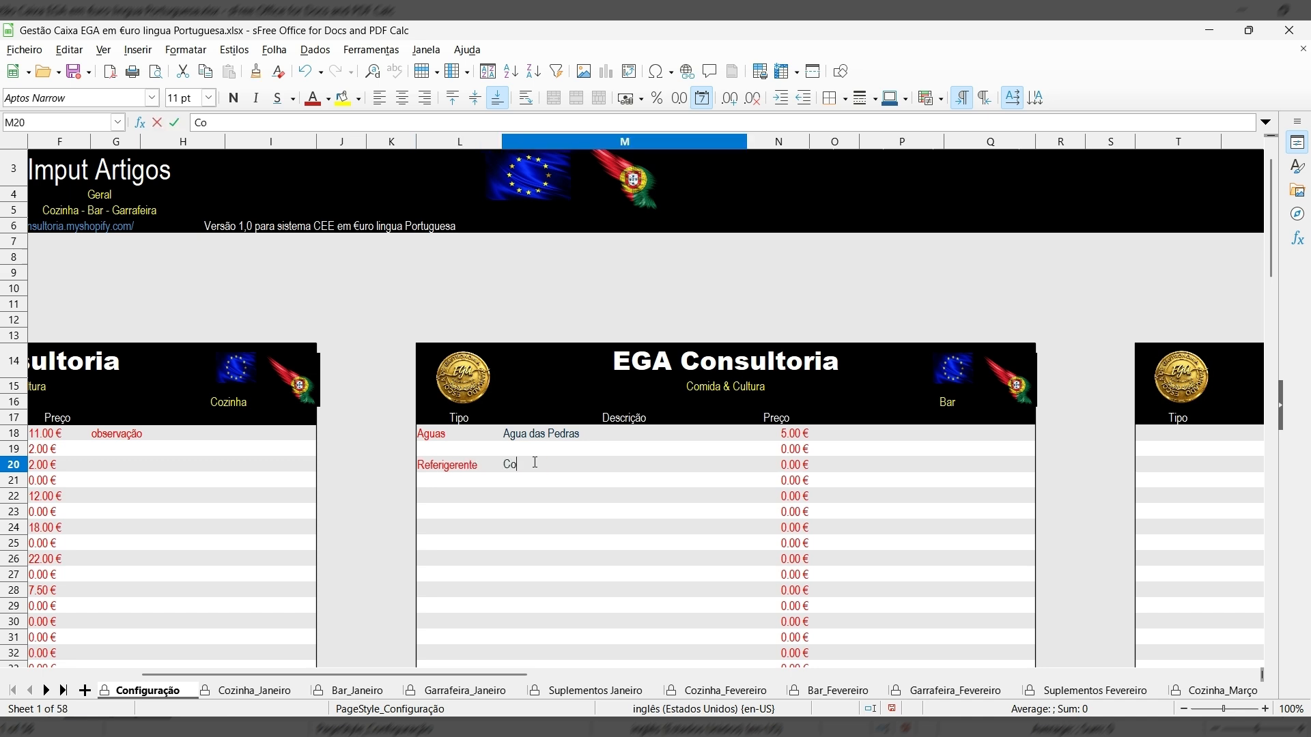
pyautogui.write('ca Cola')
pyautogui.click(420, 498)
pyautogui.write('Cerve')
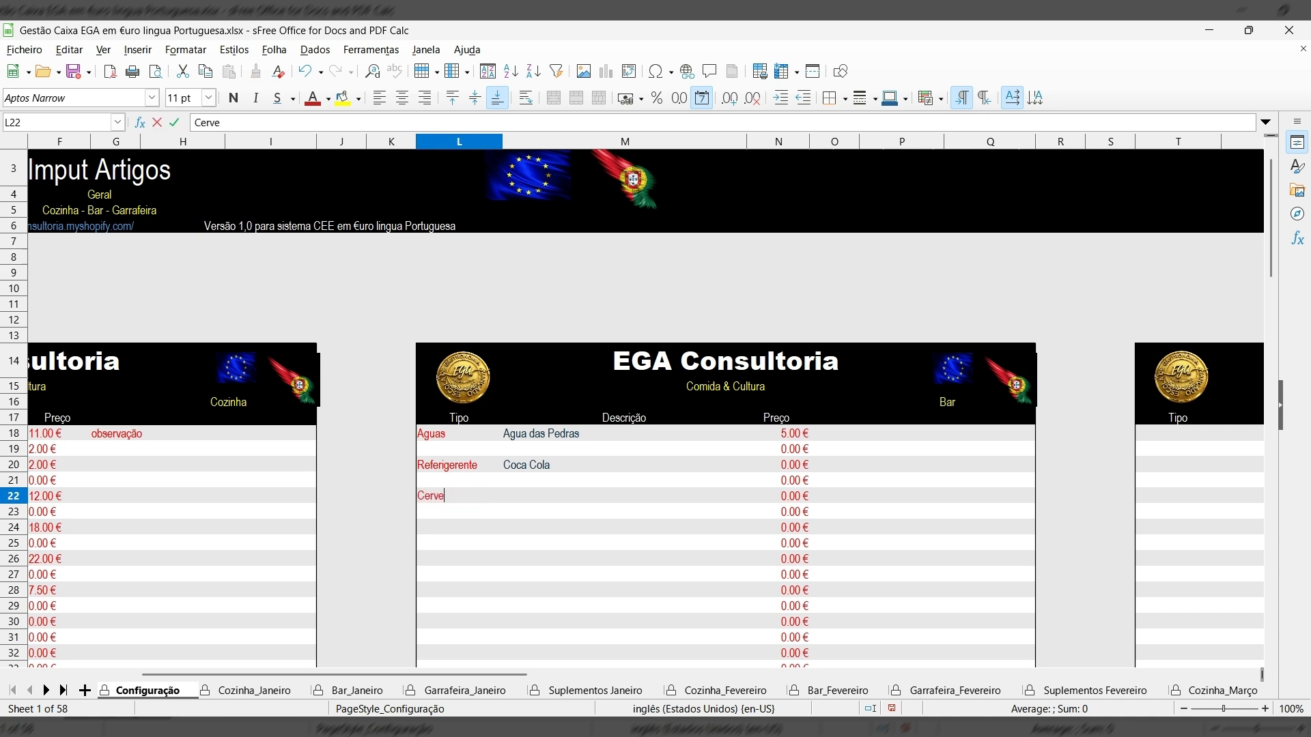
pyautogui.write('ja')
pyautogui.click(534, 495)
pyautogui.write('S')
pyautogui.write('res')
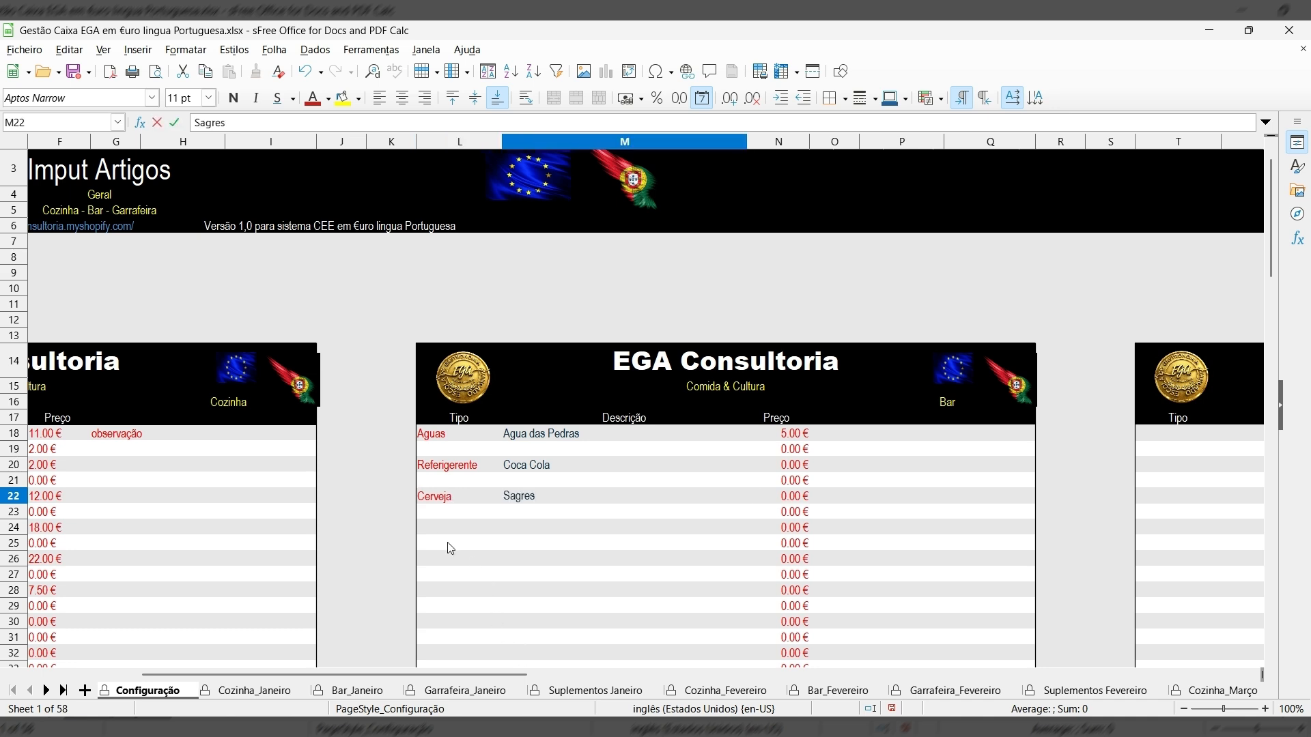
# Add the Cafe items Expresso and Capuccino below them.
pyautogui.click(427, 531)
pyautogui.write('Cafe')
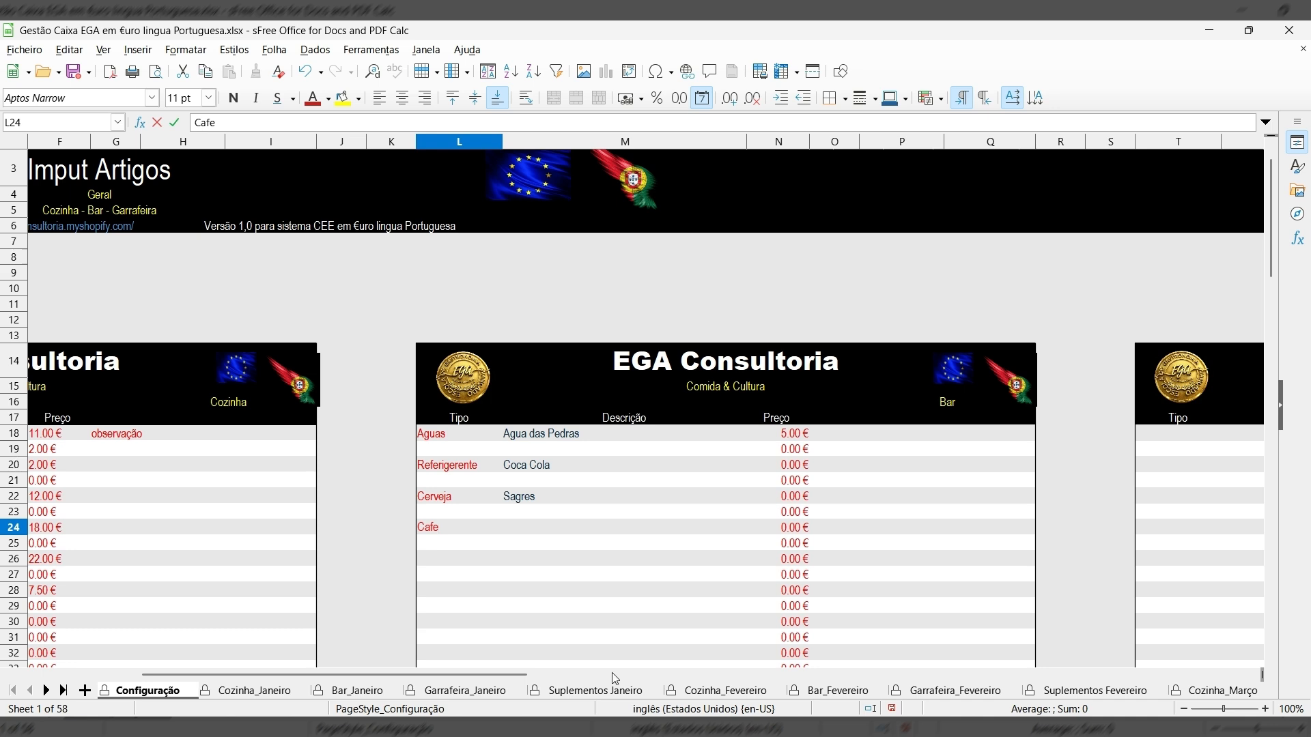
pyautogui.click(534, 529)
pyautogui.write('Expresso')
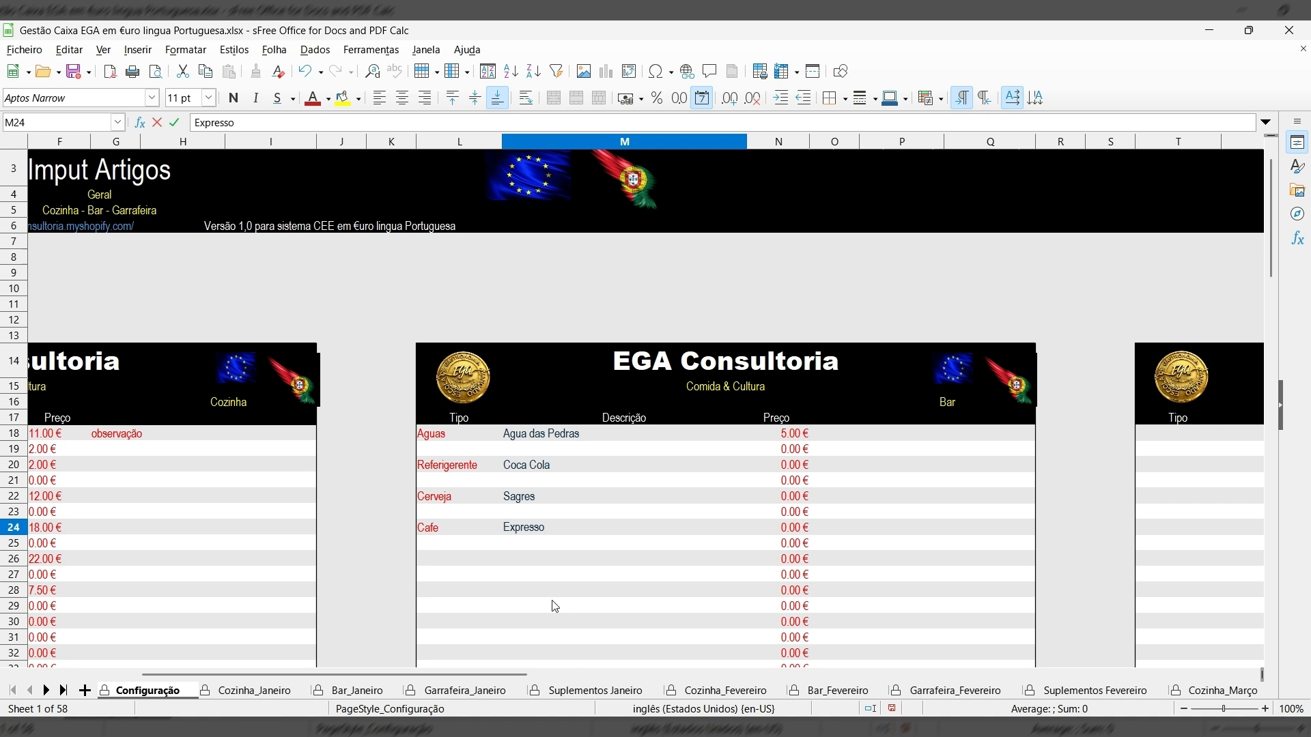
pyautogui.click(510, 546)
pyautogui.write('Capuccino')
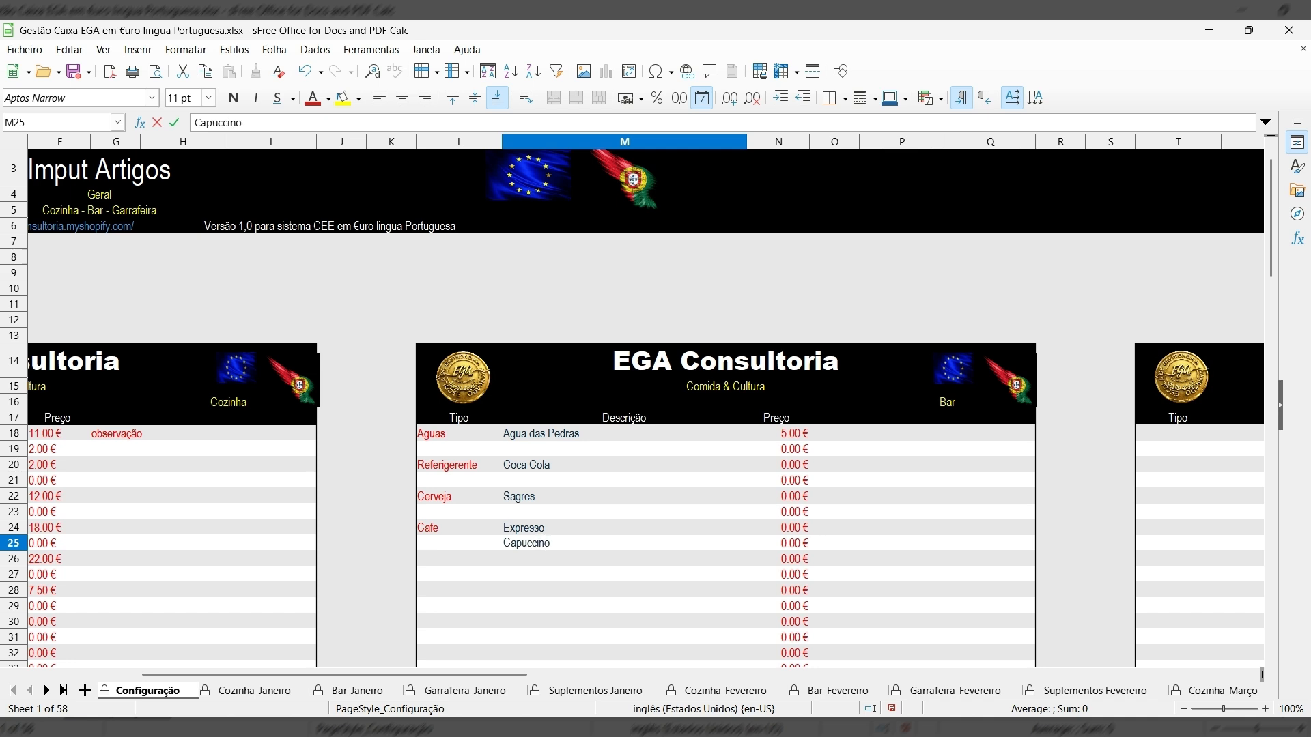
pyautogui.click(790, 468)
# Enter Bar prices of 5, 5, 2 and 5 € for Coca Cola, Sagres, Expresso and Capuccino.
pyautogui.write('5')
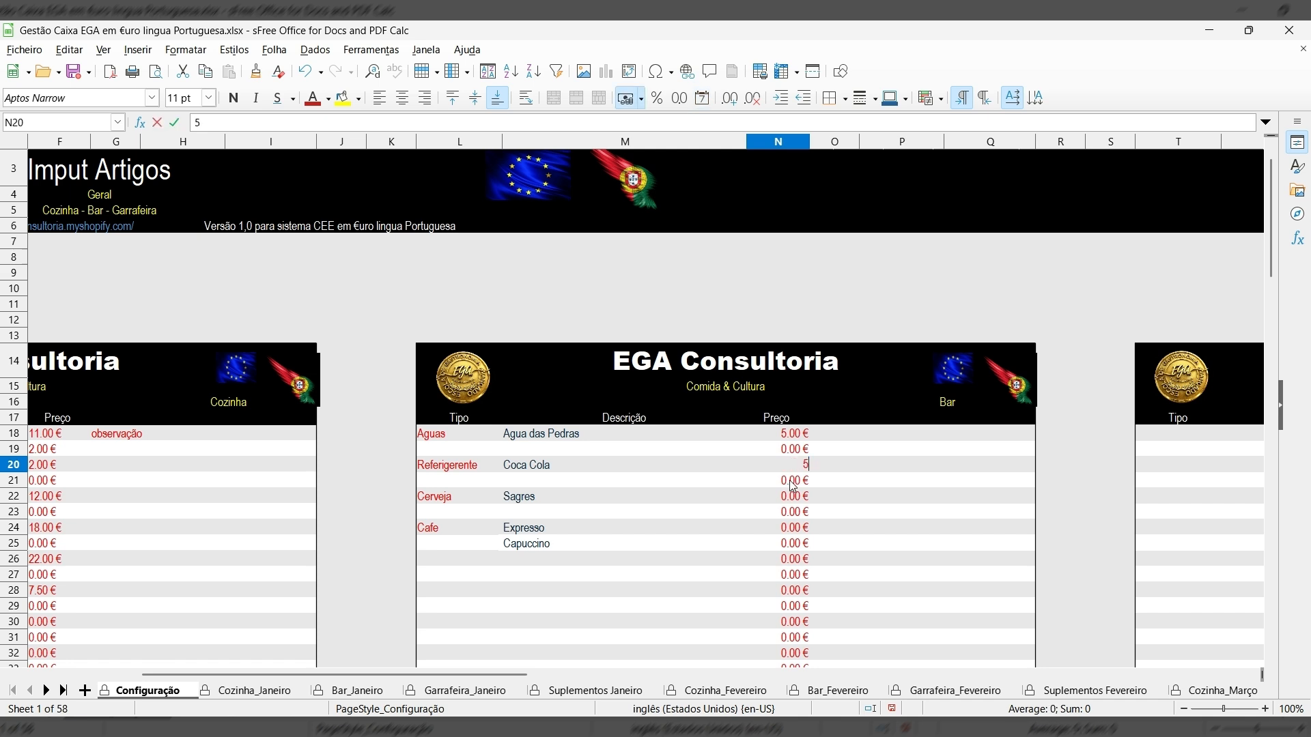
pyautogui.press('Return')
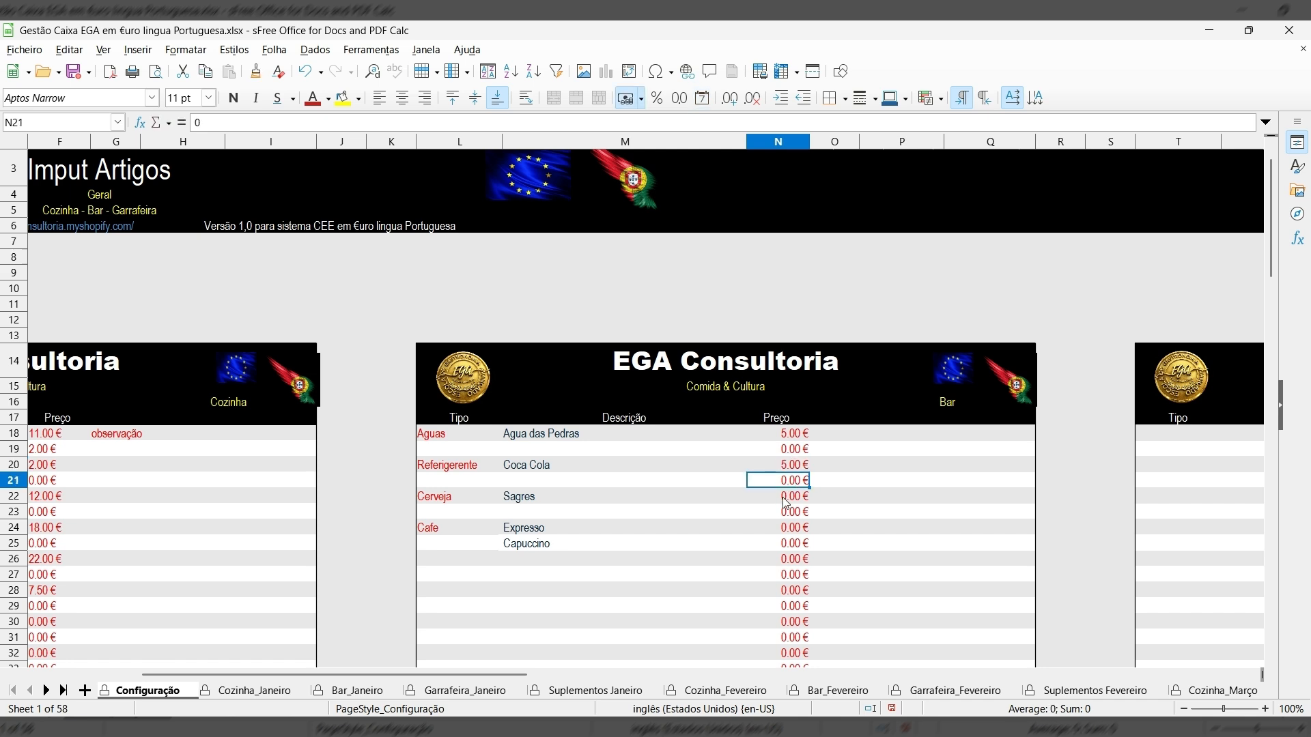
pyautogui.click(794, 498)
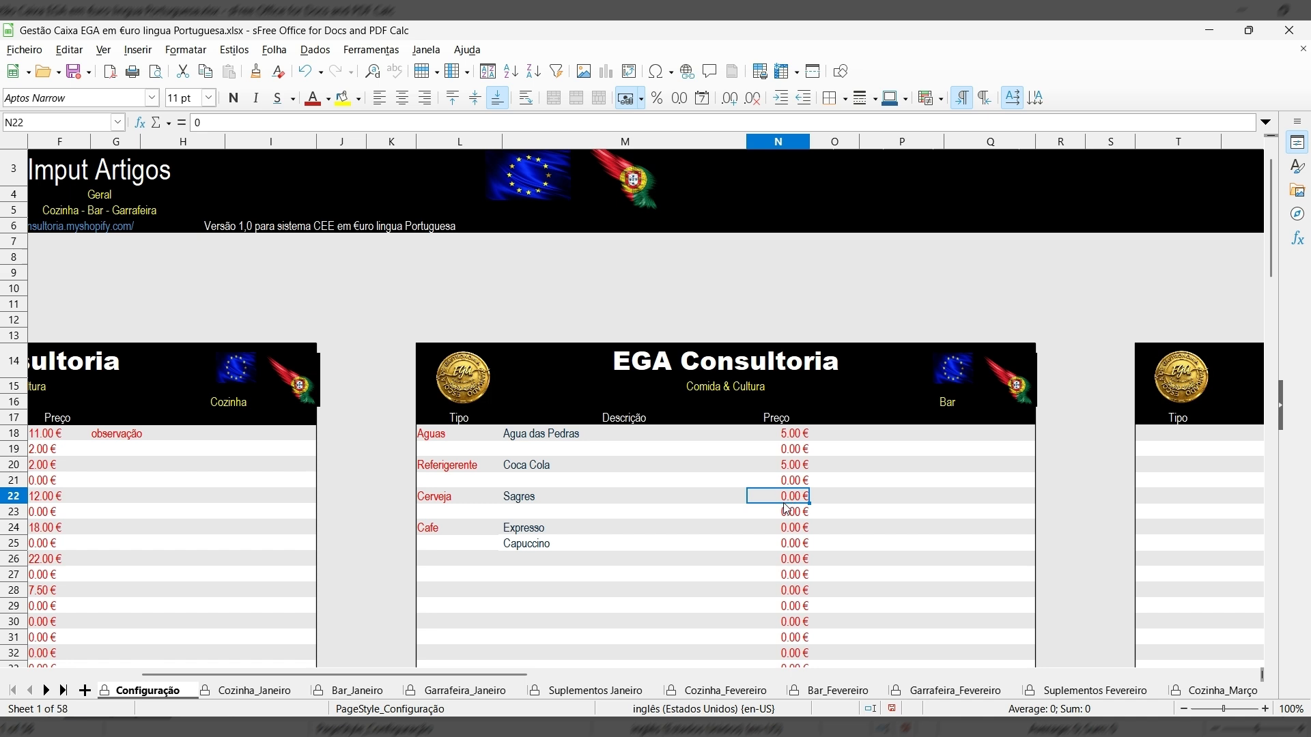
pyautogui.write('5')
pyautogui.press('Return')
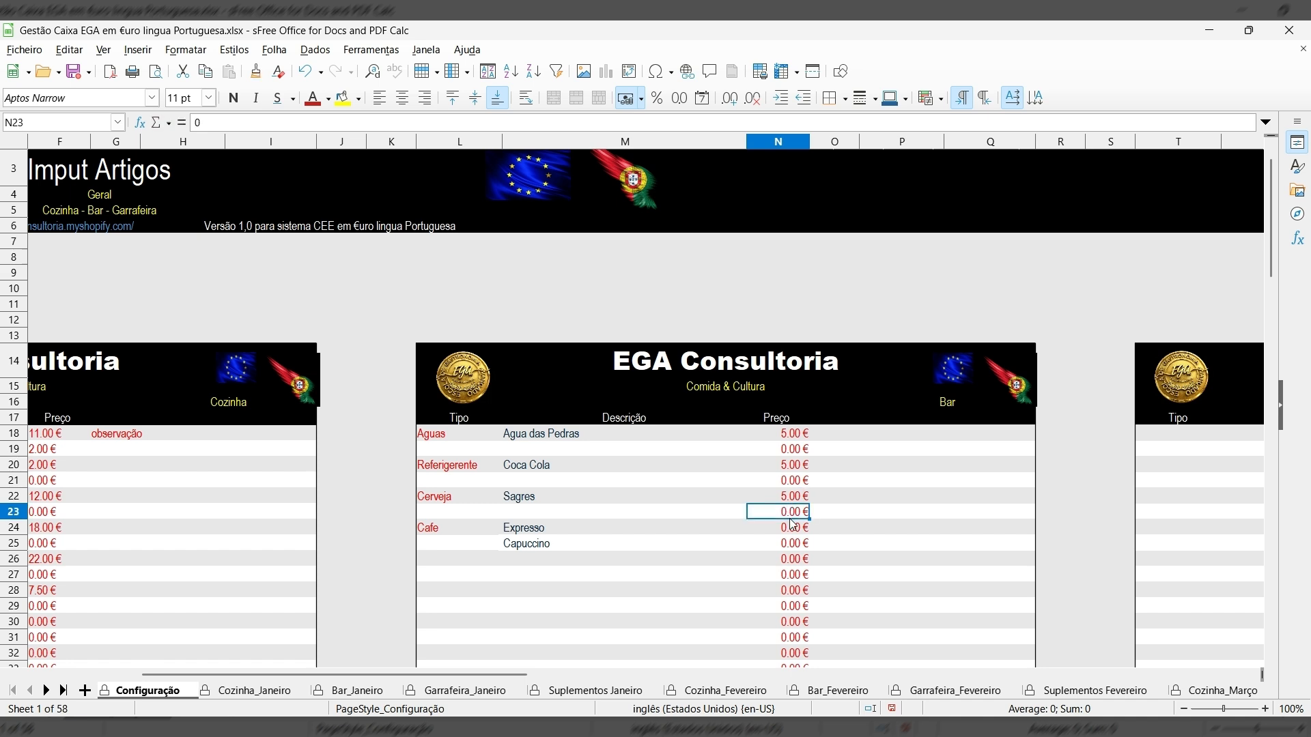
pyautogui.click(790, 532)
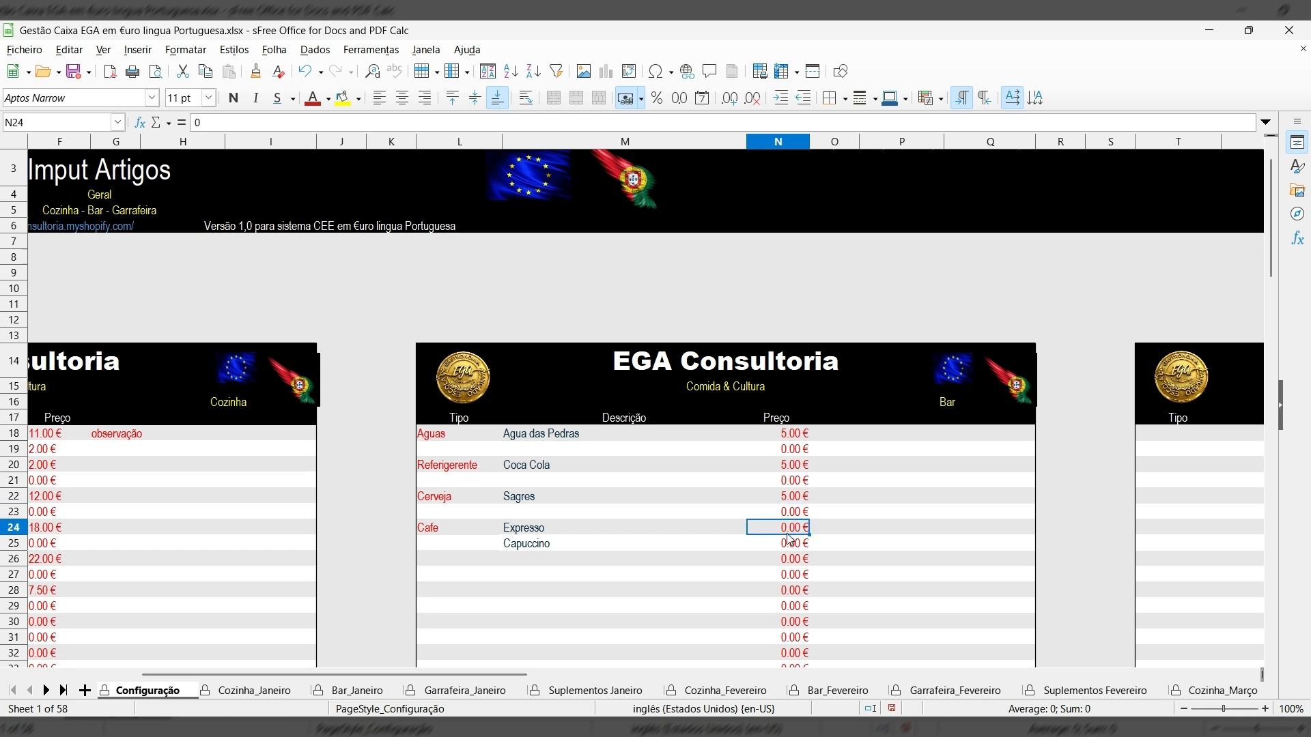
pyautogui.write('2')
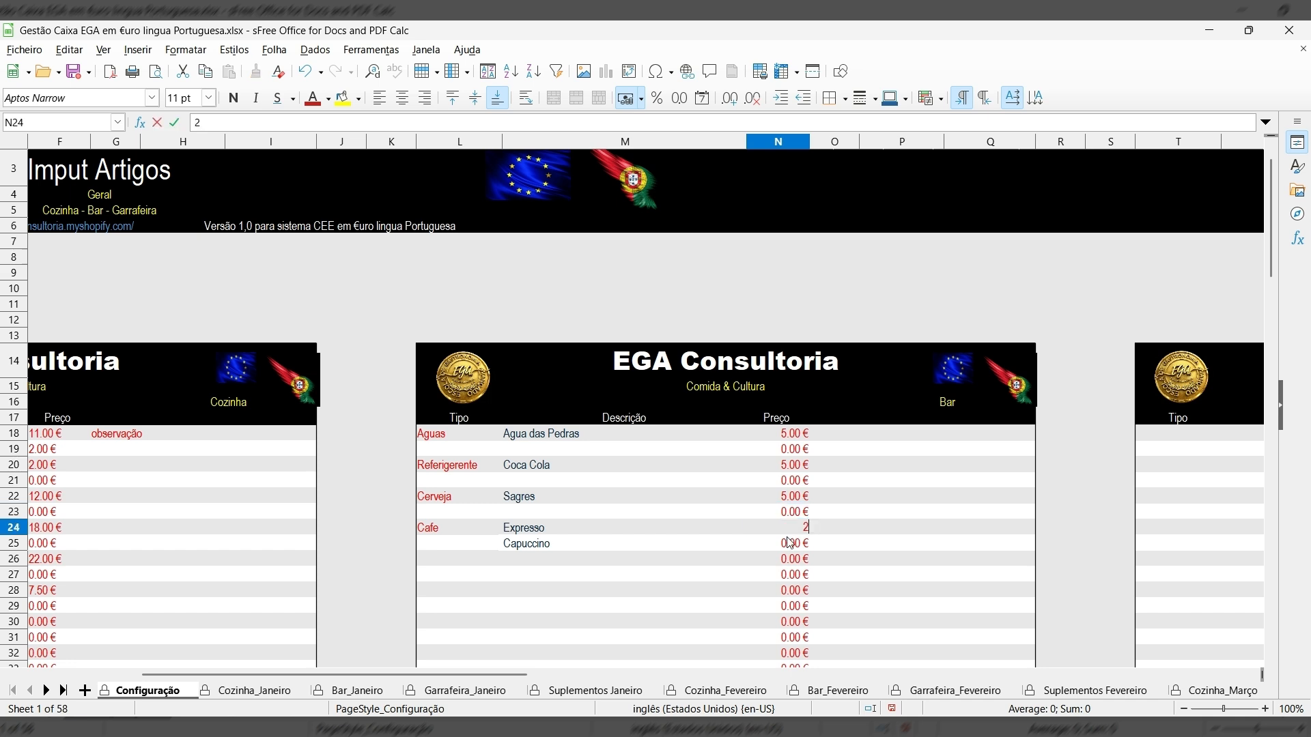
pyautogui.click(785, 546)
pyautogui.write('5')
pyautogui.press('Return')
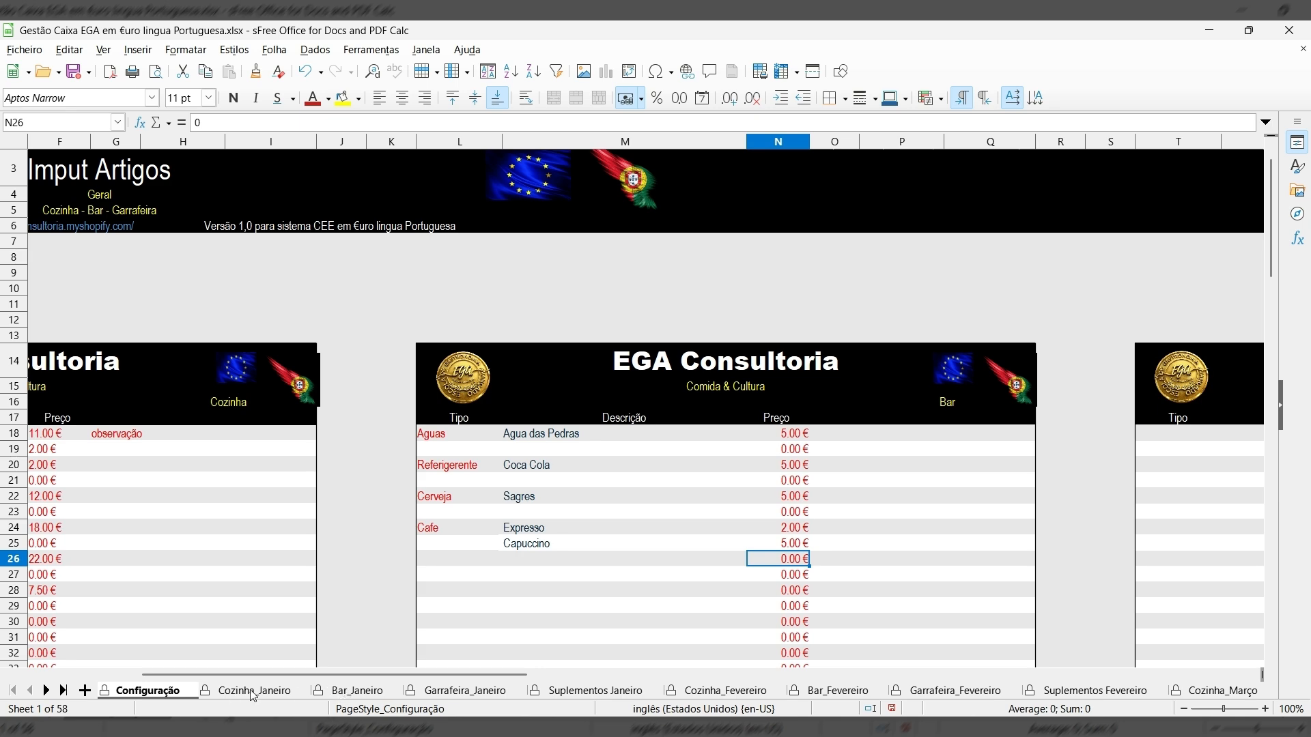
pyautogui.click(359, 690)
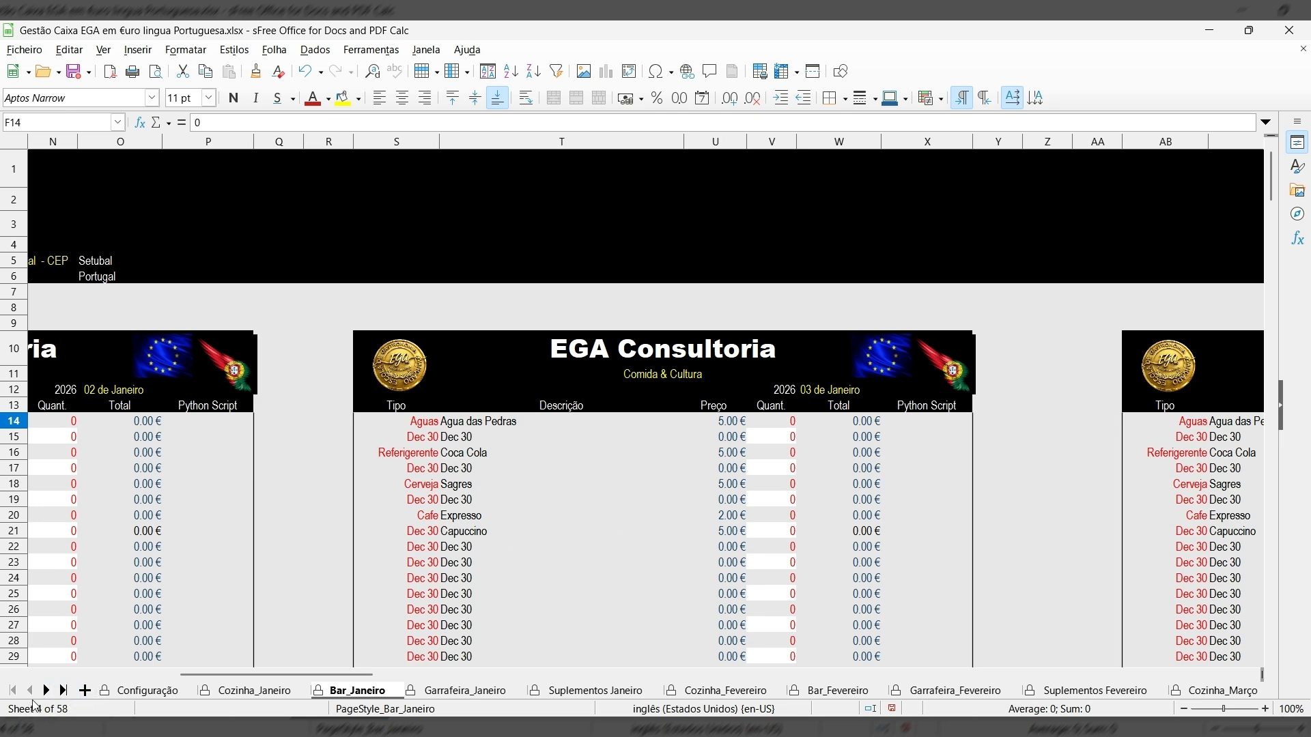
pyautogui.click(131, 692)
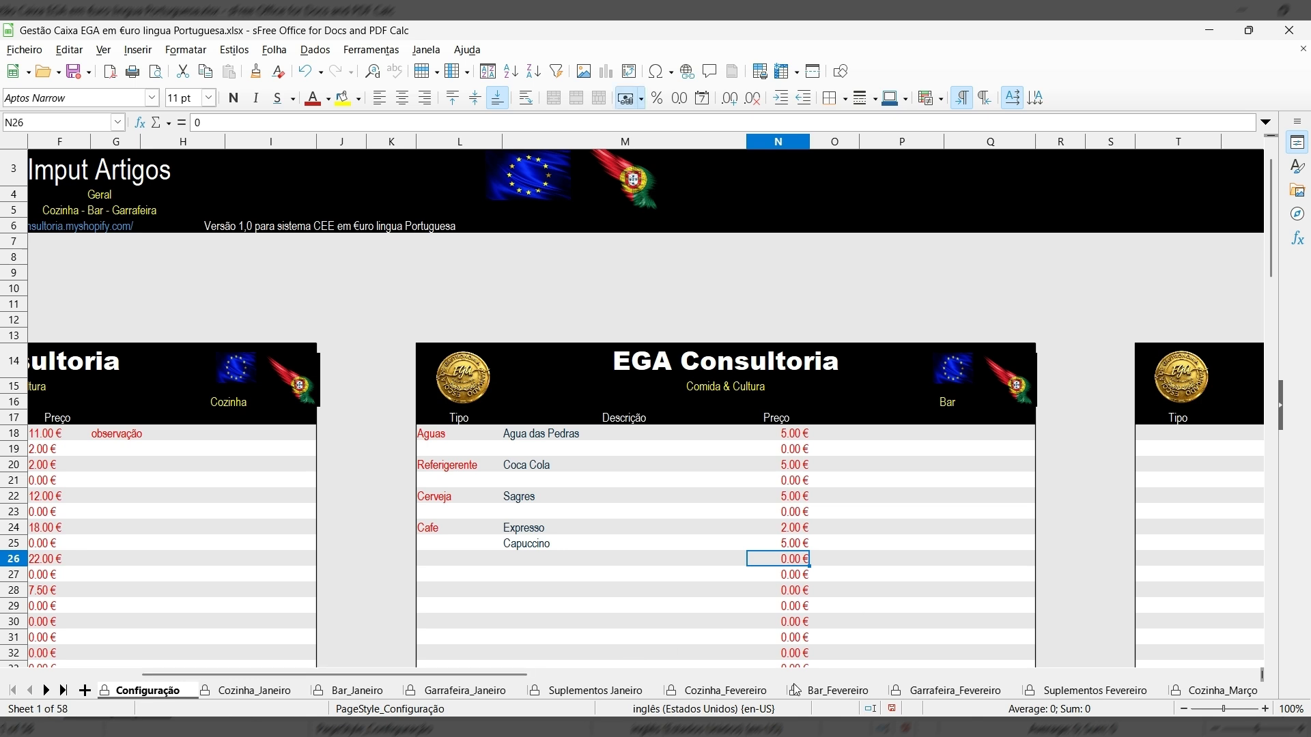
# Add the first wine row beside the Bar table: type branco, description Douro.
pyautogui.moveTo(520, 674); pyautogui.dragTo(647, 676)
pyautogui.click(842, 439)
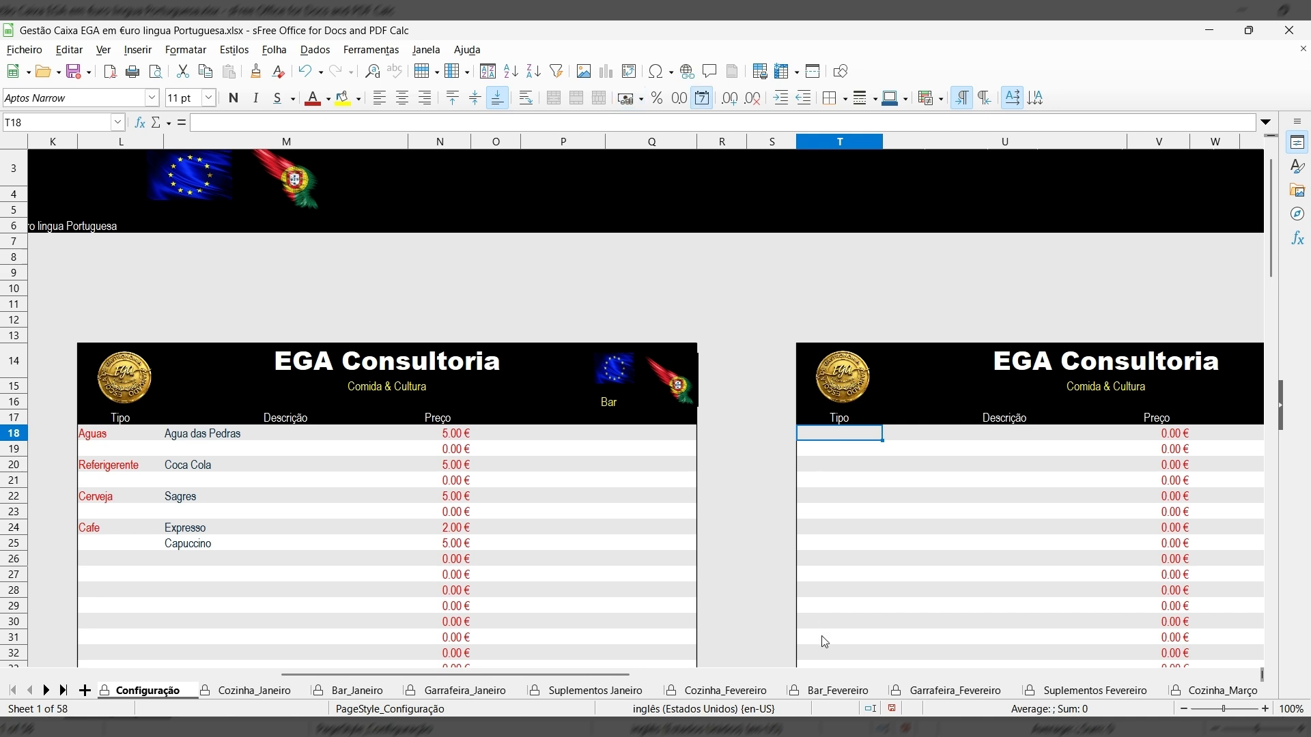
pyautogui.write('branco')
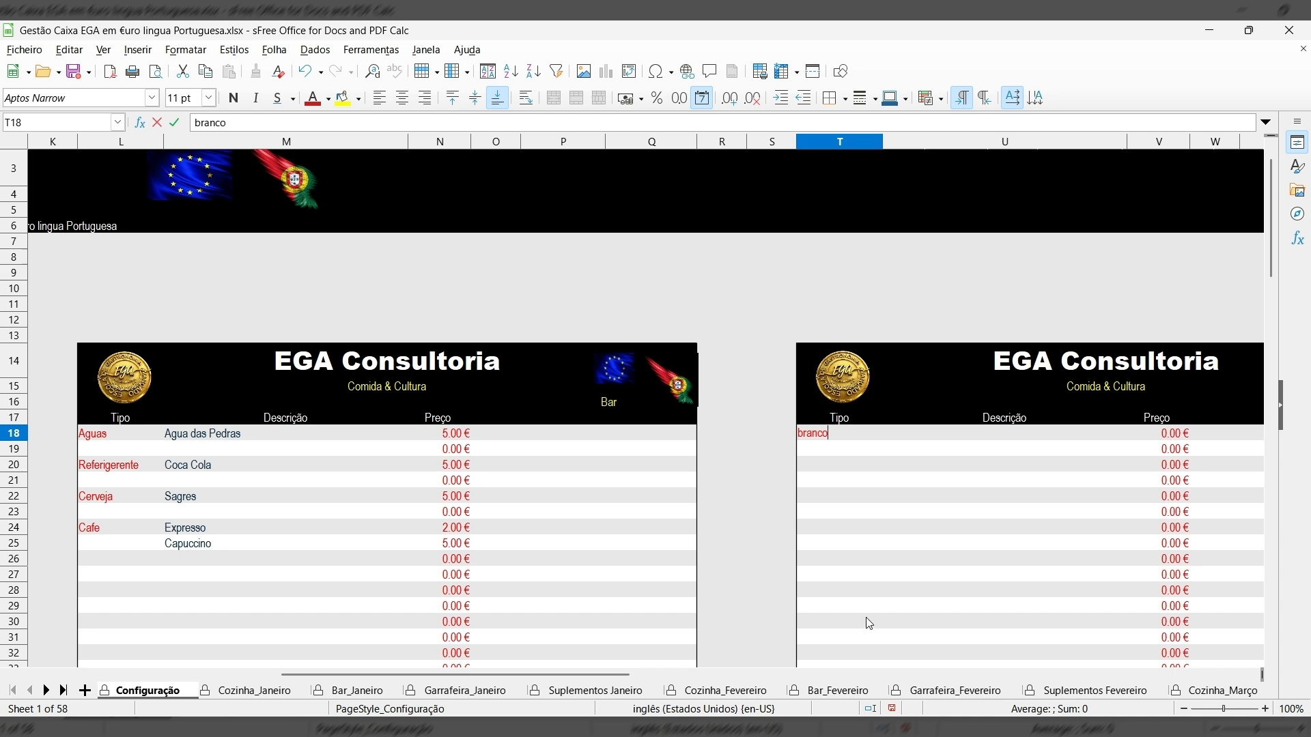
pyautogui.press('Tab')
pyautogui.write('B')
pyautogui.press('BackSpace')
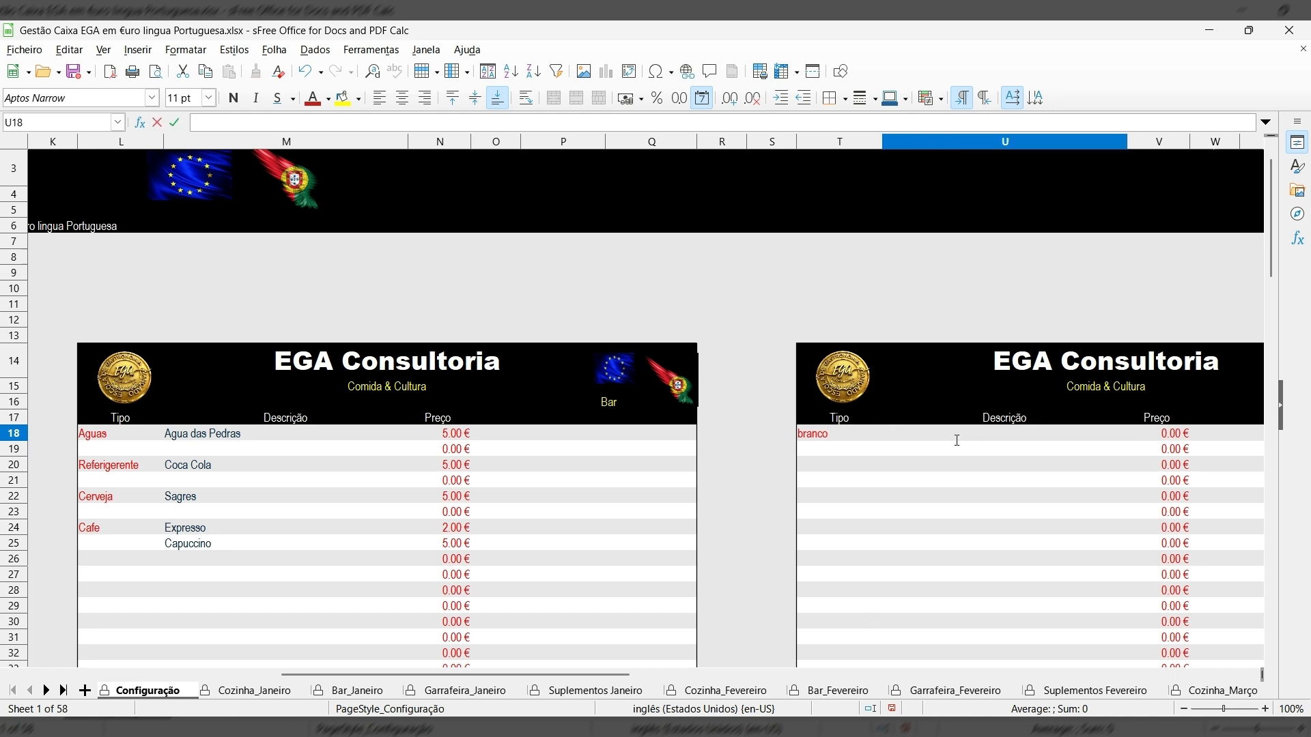
pyautogui.write('Douro')
# Add two more wine rows: Branco Dão and Branco Alentejo.
pyautogui.click(818, 454)
pyautogui.write('Branco')
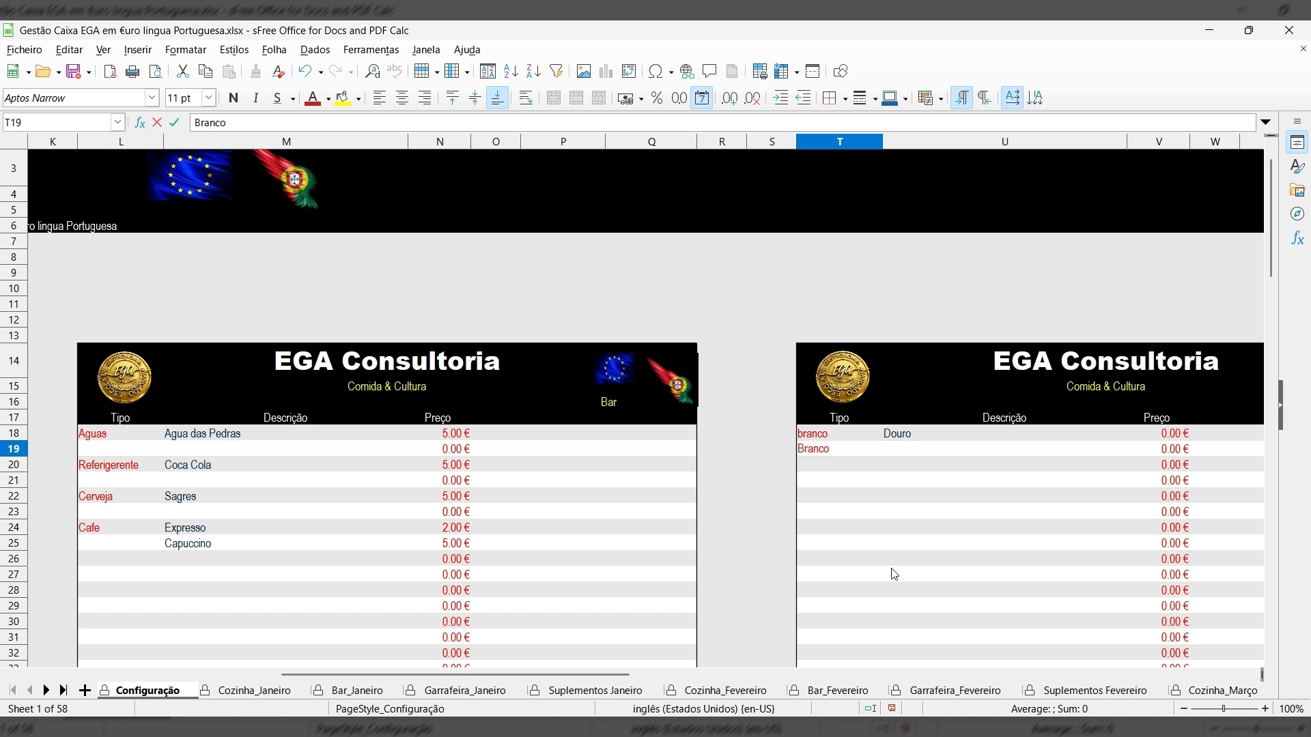
pyautogui.press('Tab')
pyautogui.write('D')
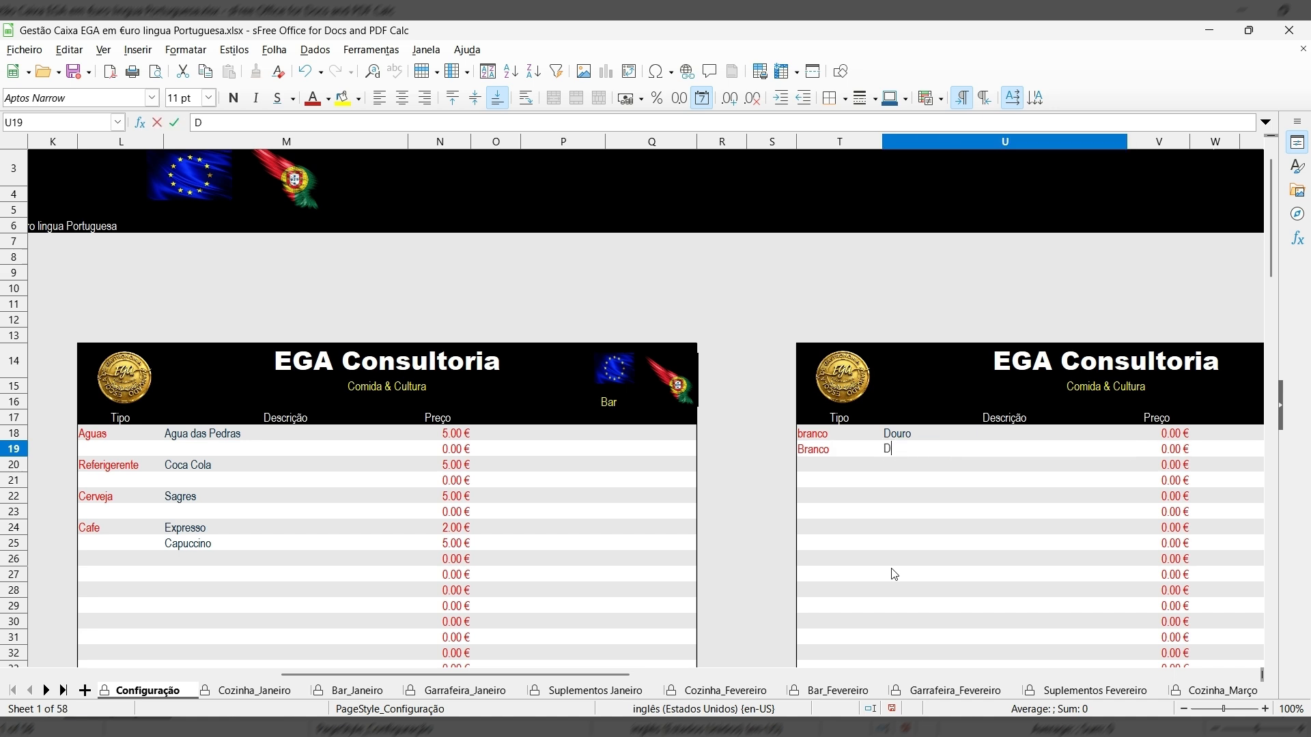
pyautogui.write('ão')
pyautogui.click(817, 468)
pyautogui.write('Branco')
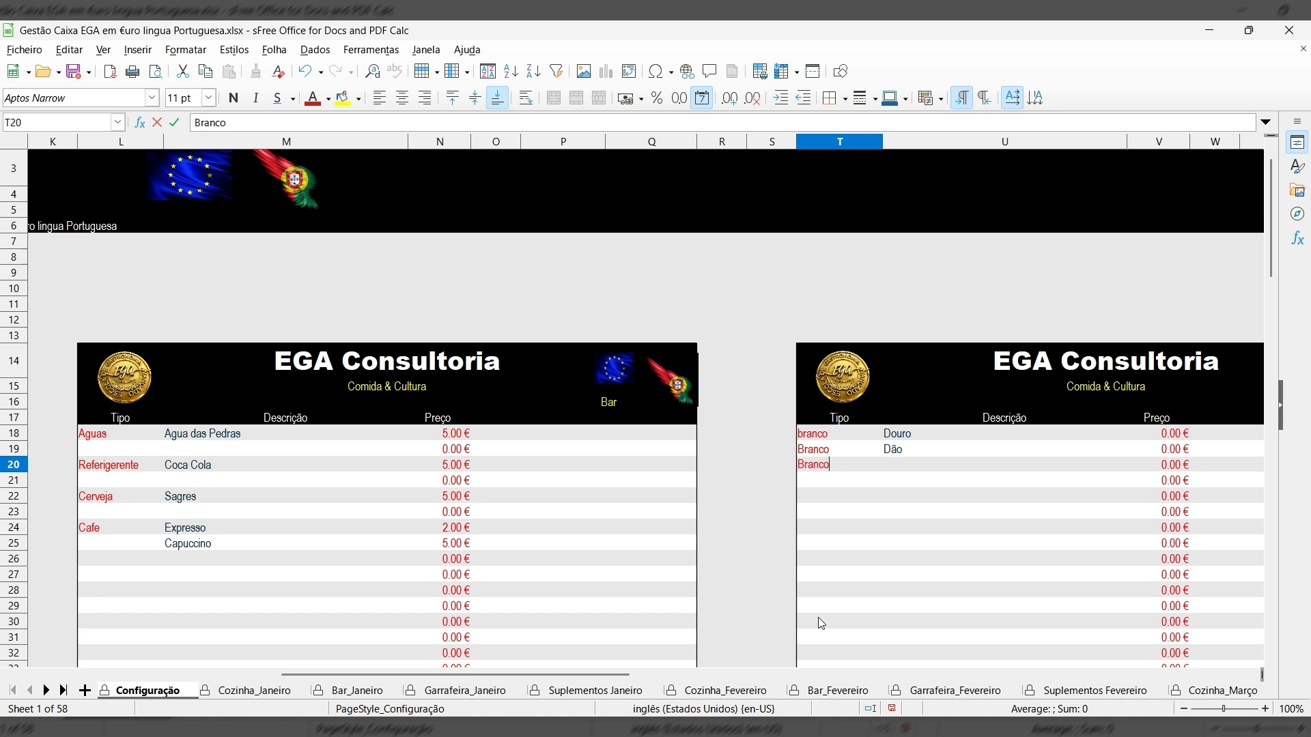
pyautogui.press('Tab')
pyautogui.write('A')
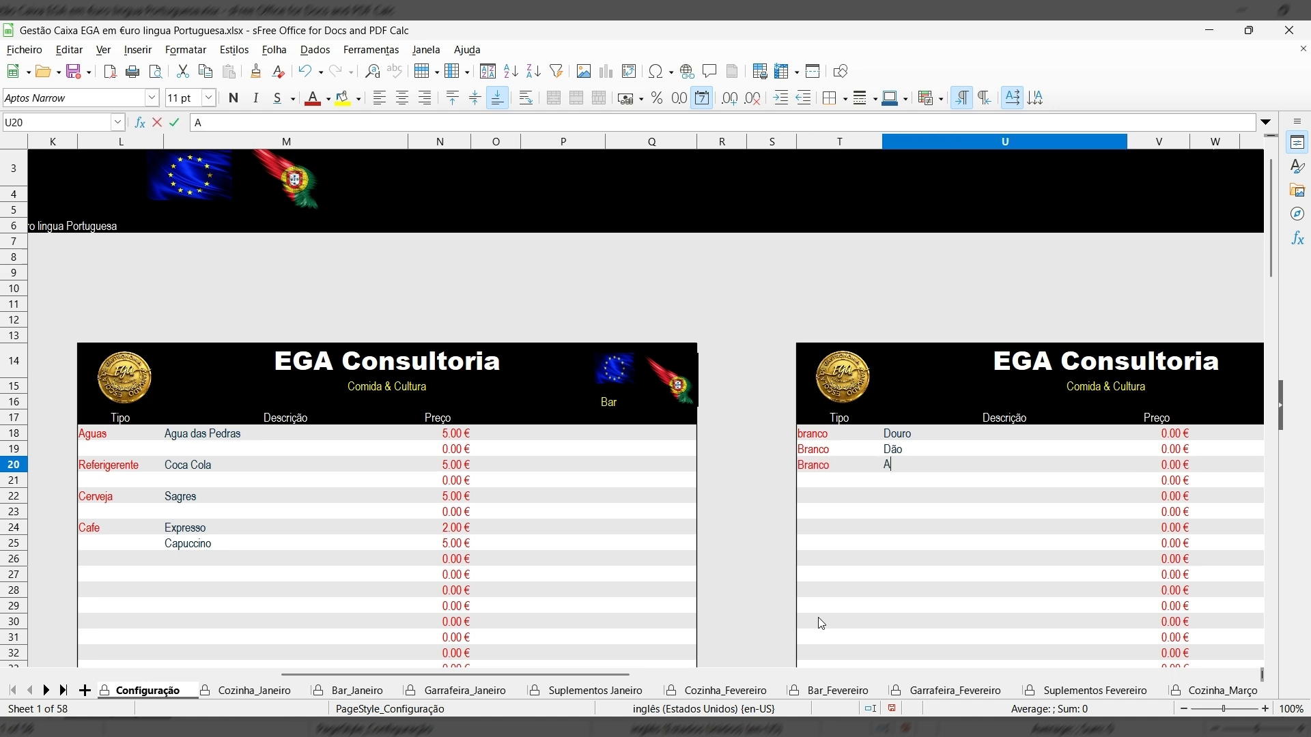
pyautogui.write('lentejo')
pyautogui.scroll(-12, 991, 594)
pyautogui.scroll(6, 994, 588)
pyautogui.scroll(-1, 986, 539)
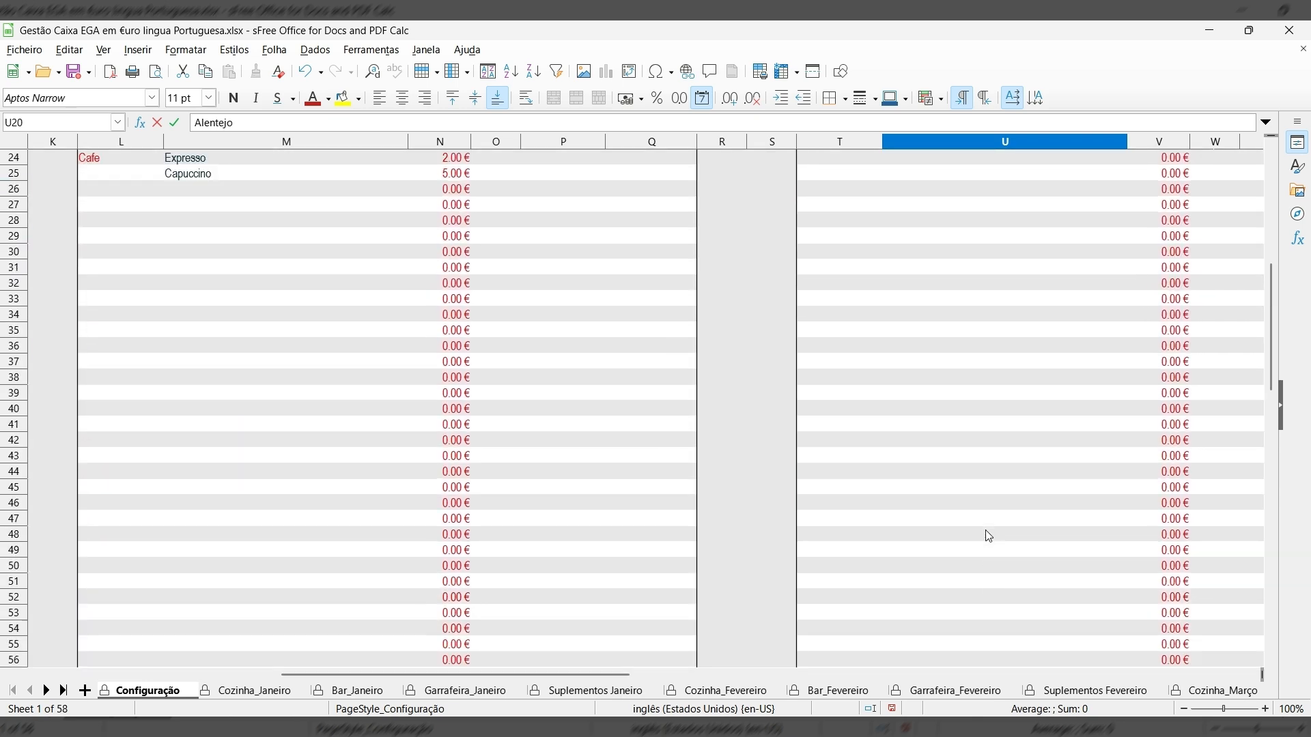
pyautogui.scroll(7, 988, 532)
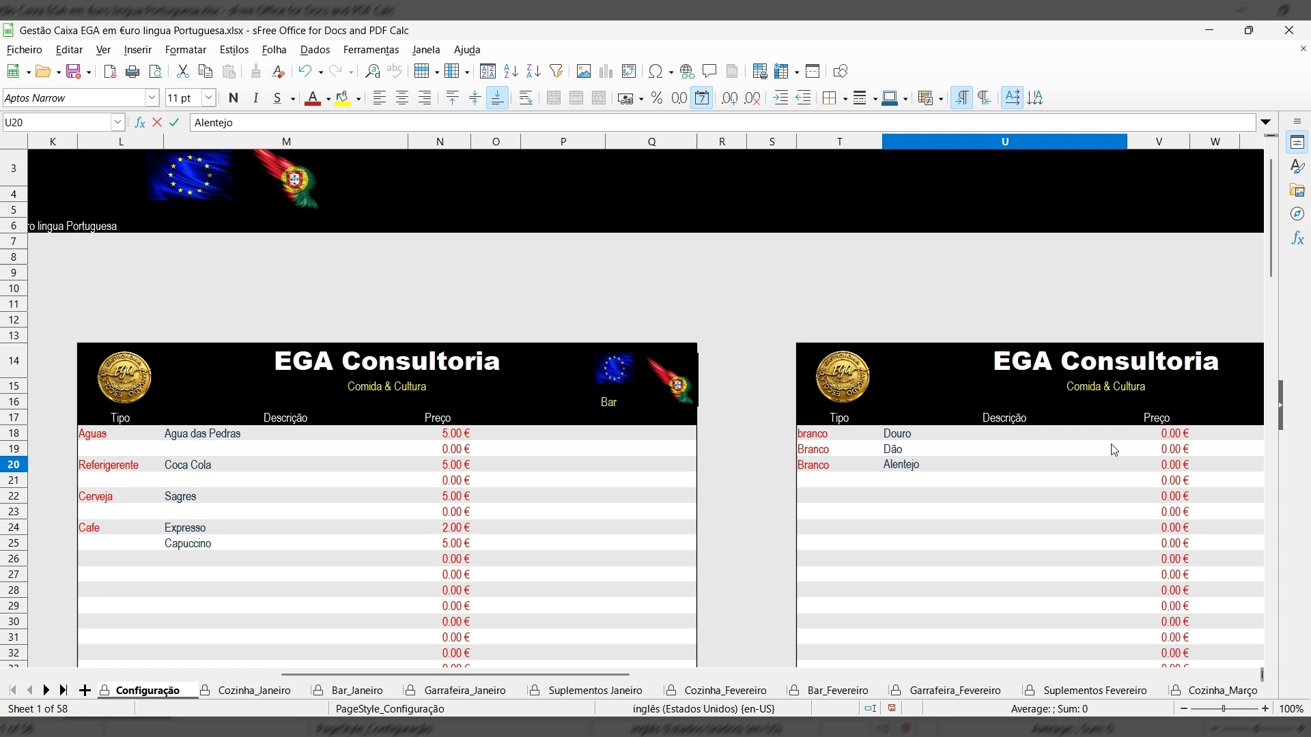
# Enter wine prices of 15, 11 and 20 € for Douro, Dão and Alentejo.
pyautogui.click(1159, 435)
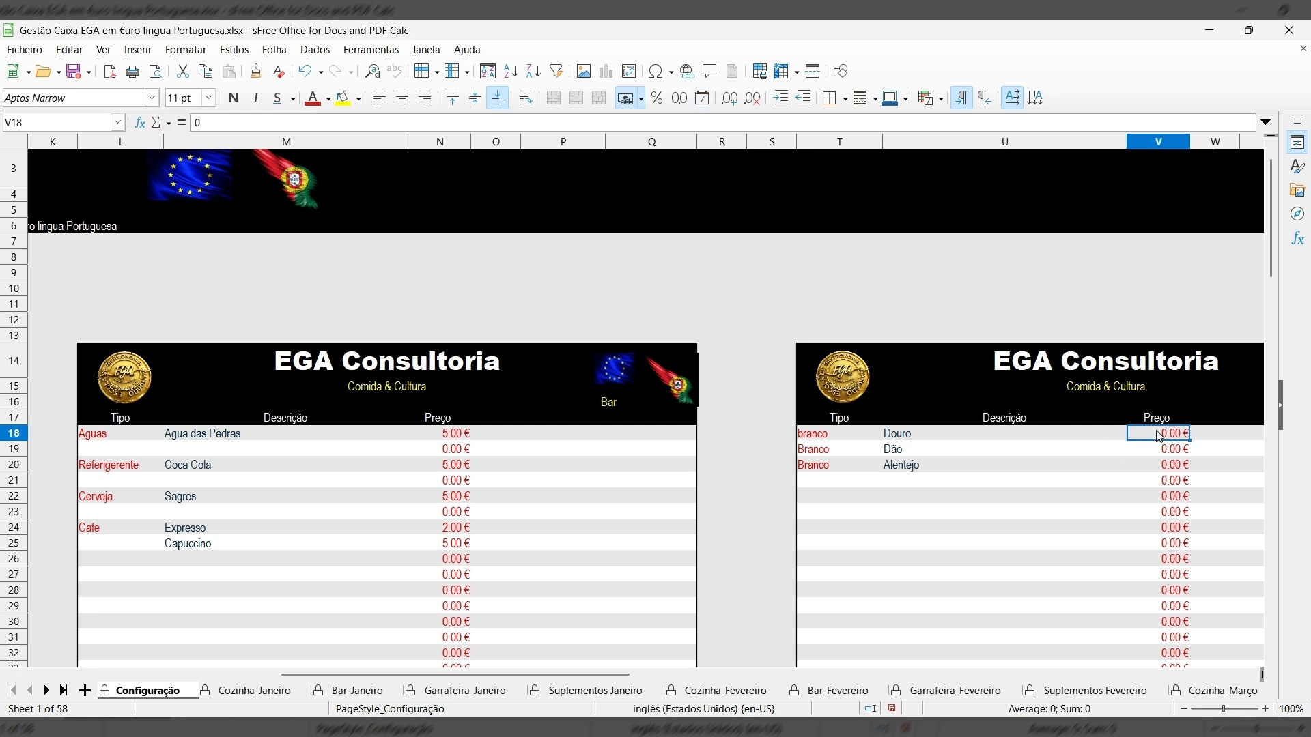
pyautogui.write('5')
pyautogui.press('Return')
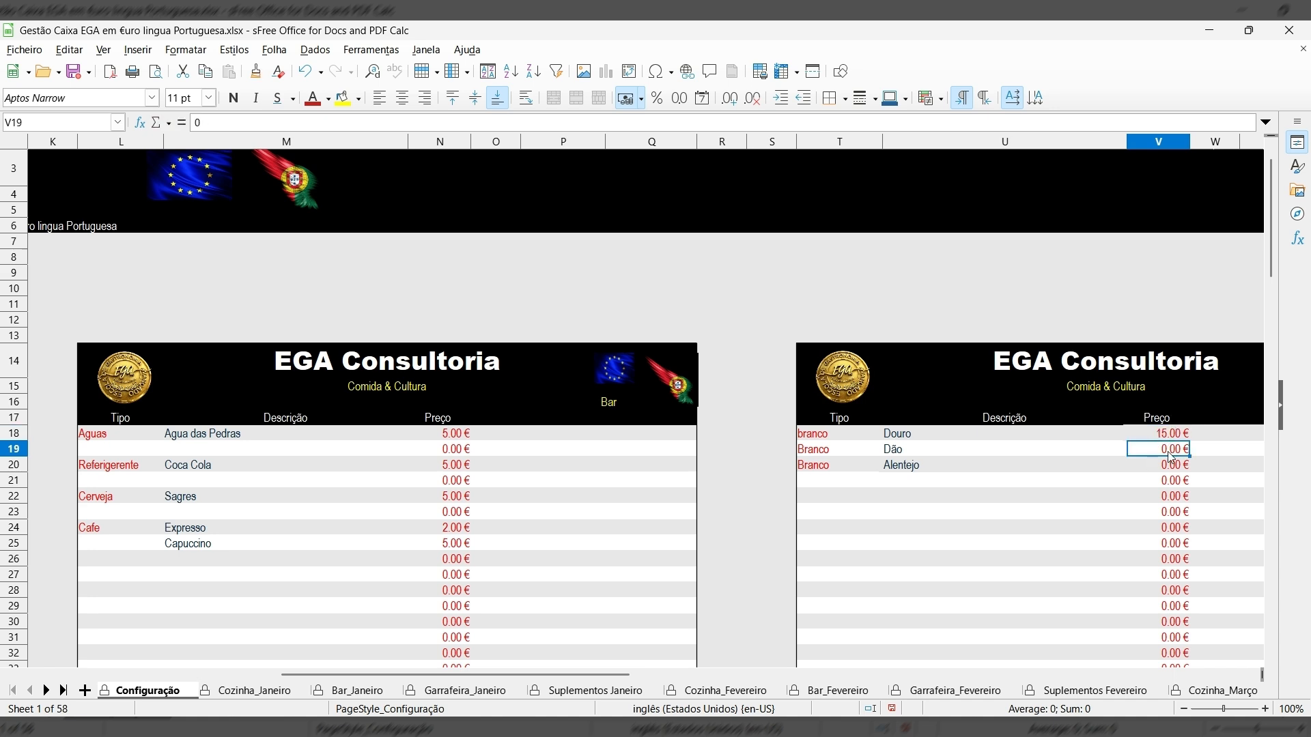
pyautogui.write('11')
pyautogui.press('Return')
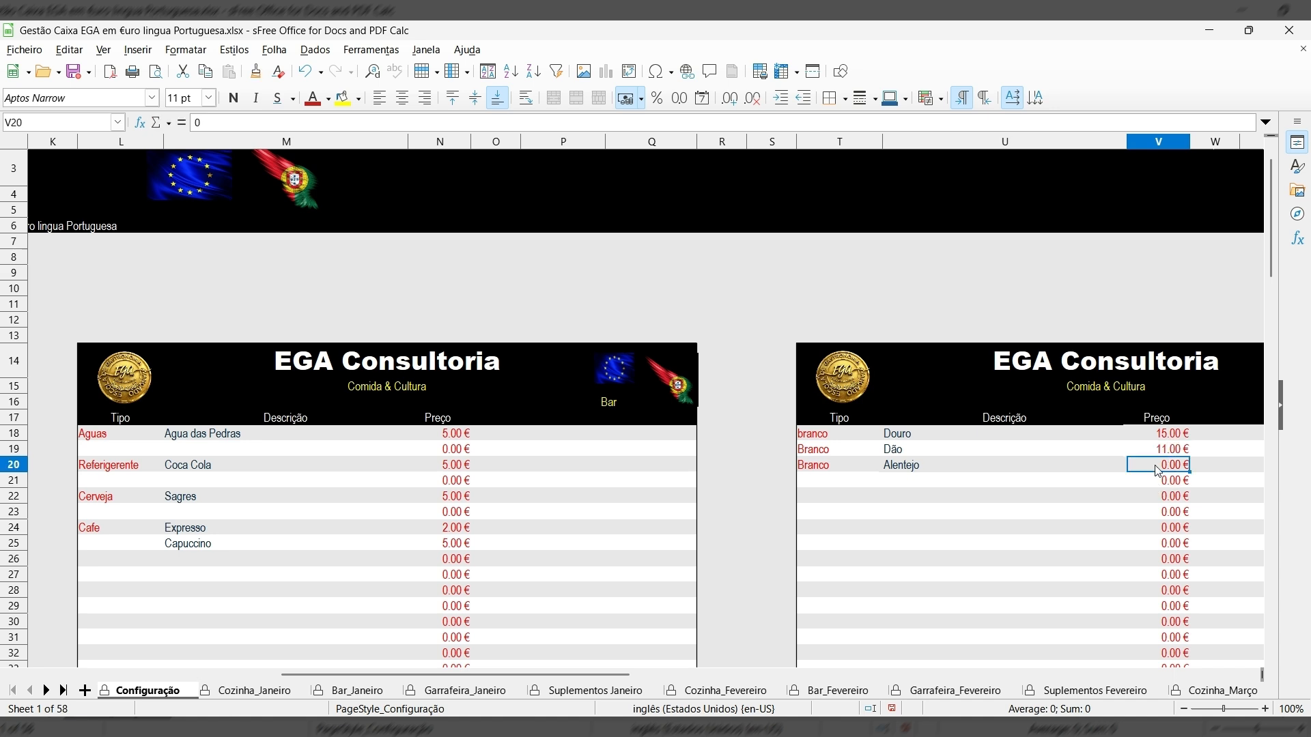
pyautogui.write('20')
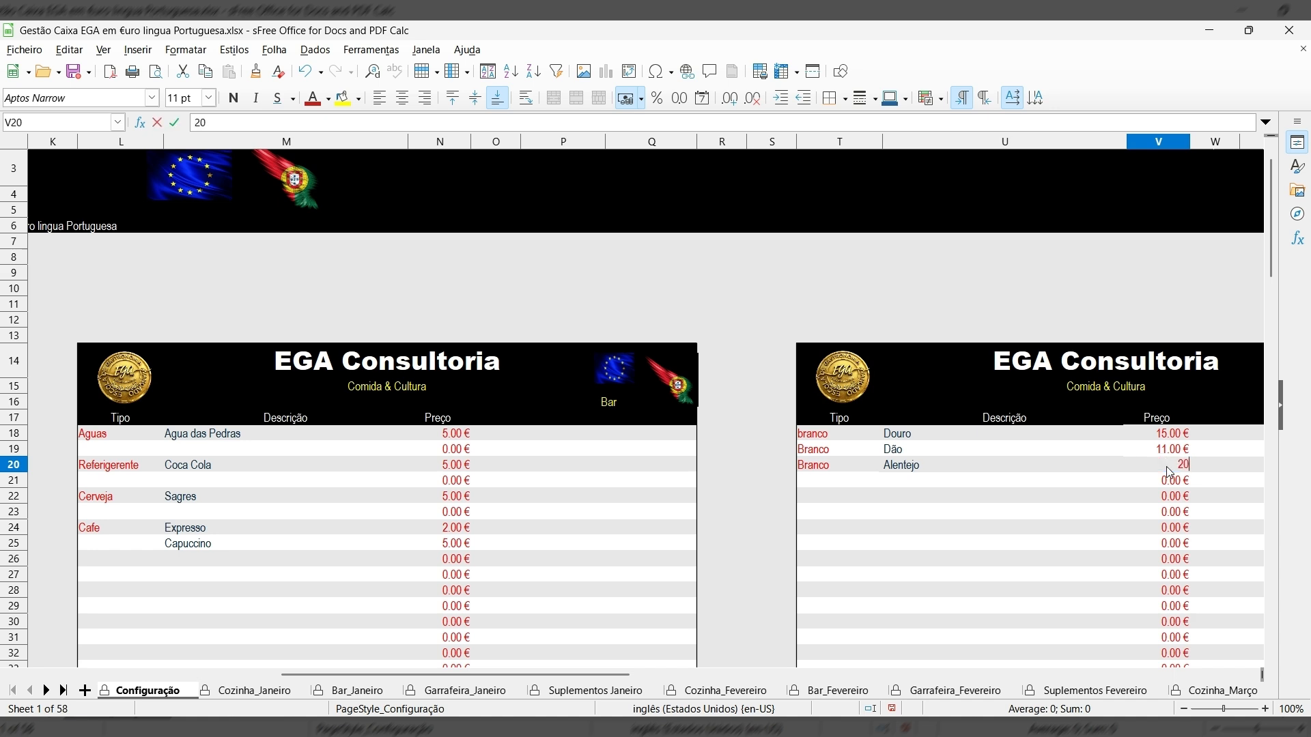
pyautogui.press('Return')
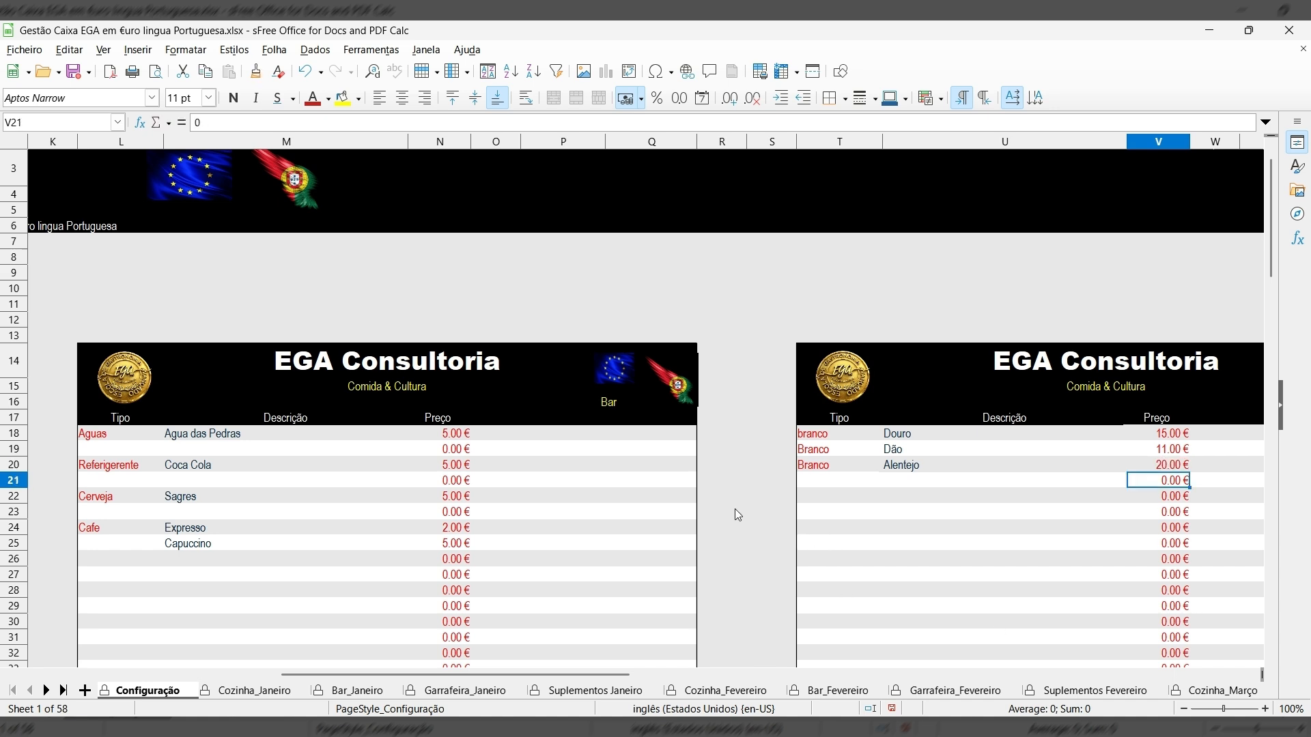
pyautogui.moveTo(617, 675); pyautogui.dragTo(882, 689)
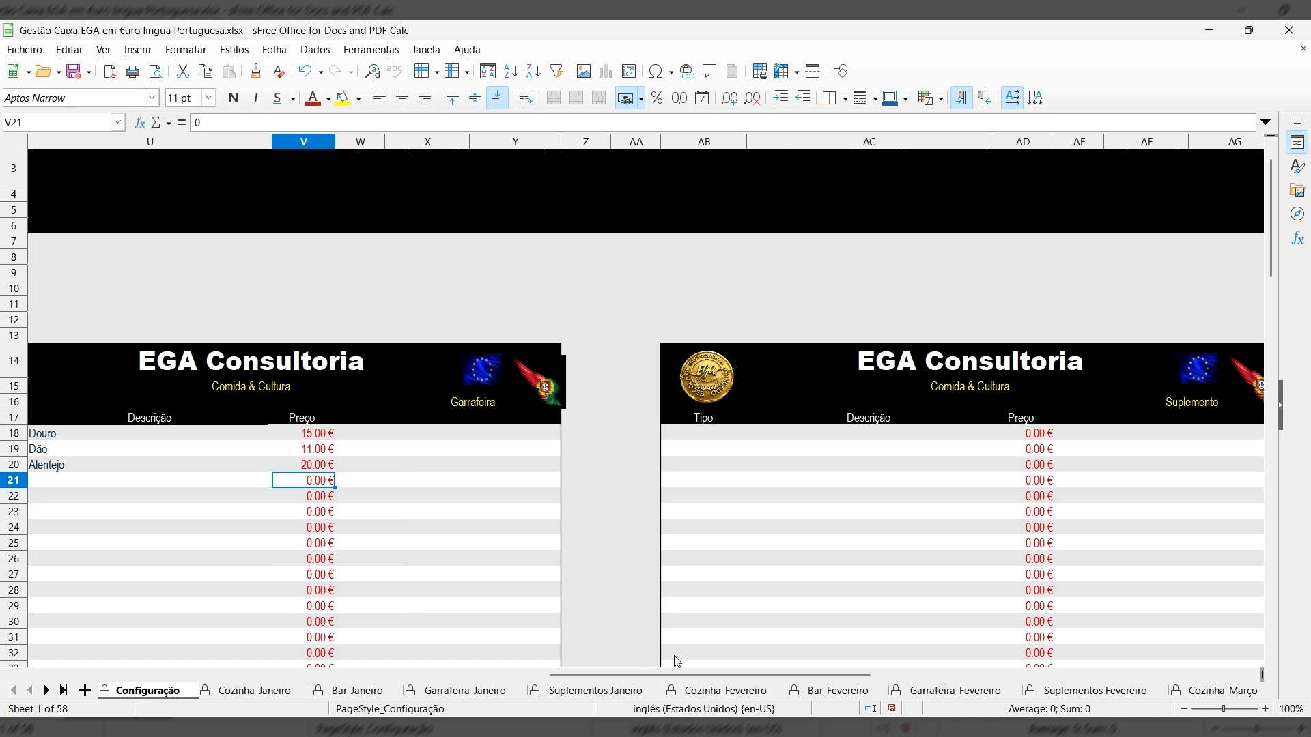
pyautogui.moveTo(681, 675); pyautogui.dragTo(146, 588)
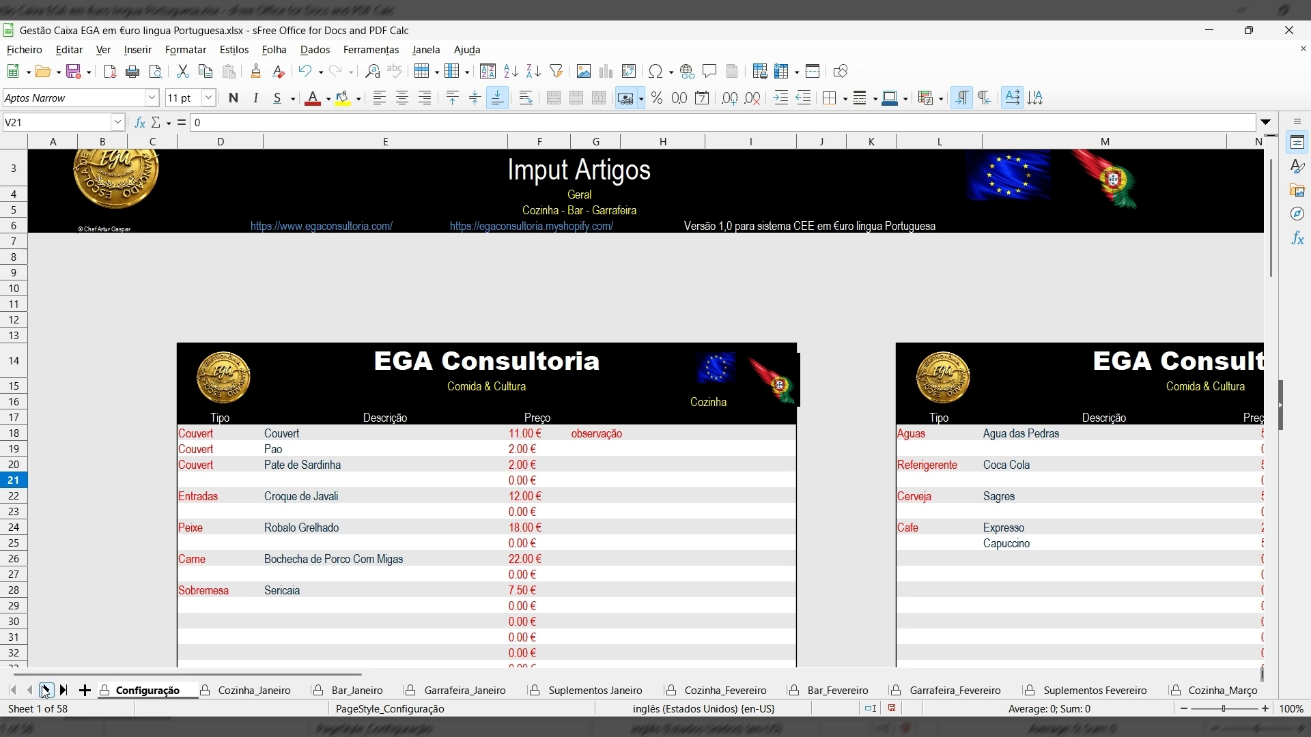
# Review the Imp Control Cozinha kitchen price list, then switch to the Imp Control Bar sheet.
pyautogui.click(63, 690)
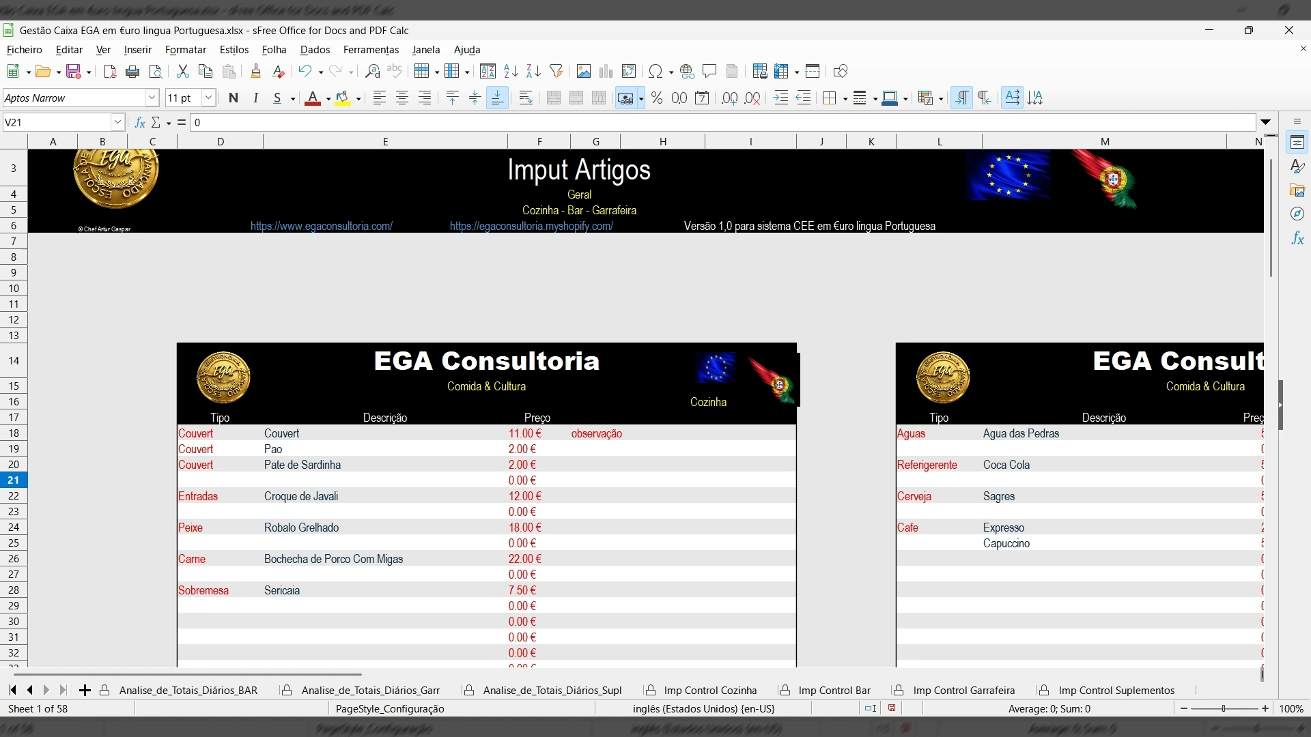
pyautogui.click(710, 691)
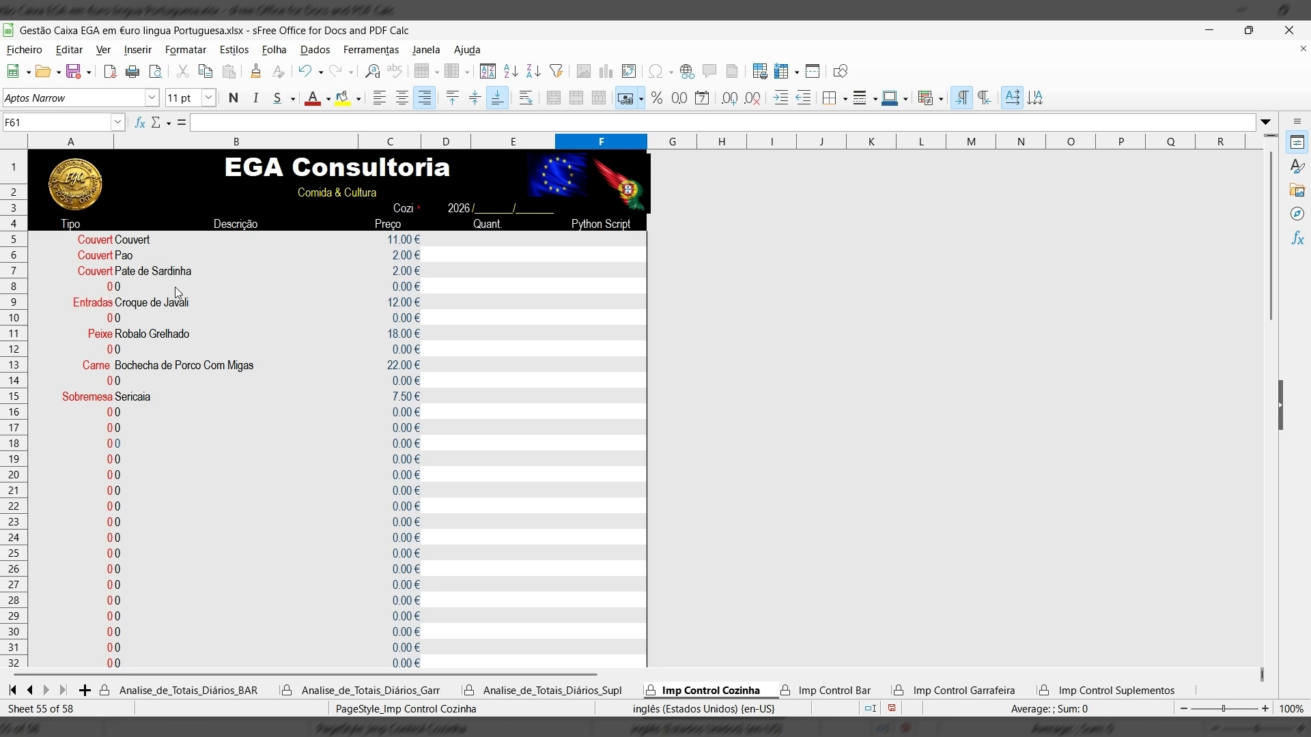
pyautogui.scroll(-15, 347, 550)
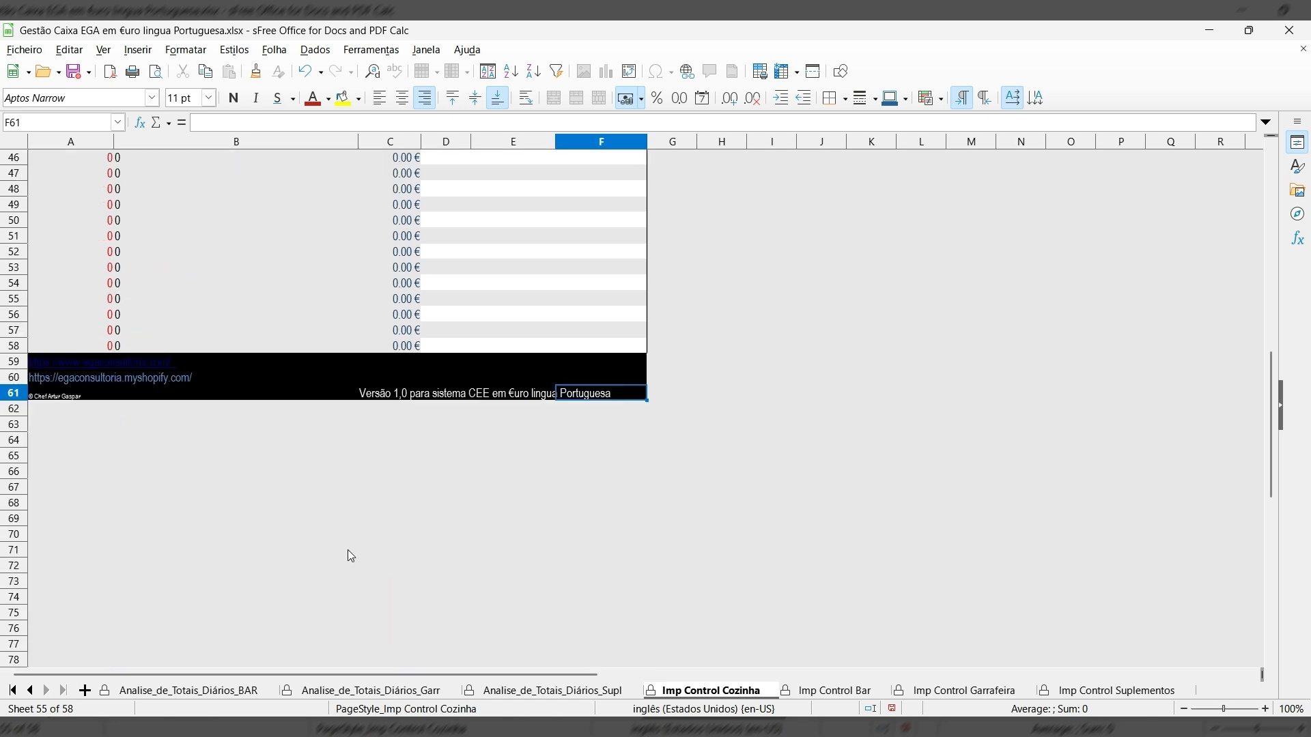
pyautogui.scroll(15, 348, 516)
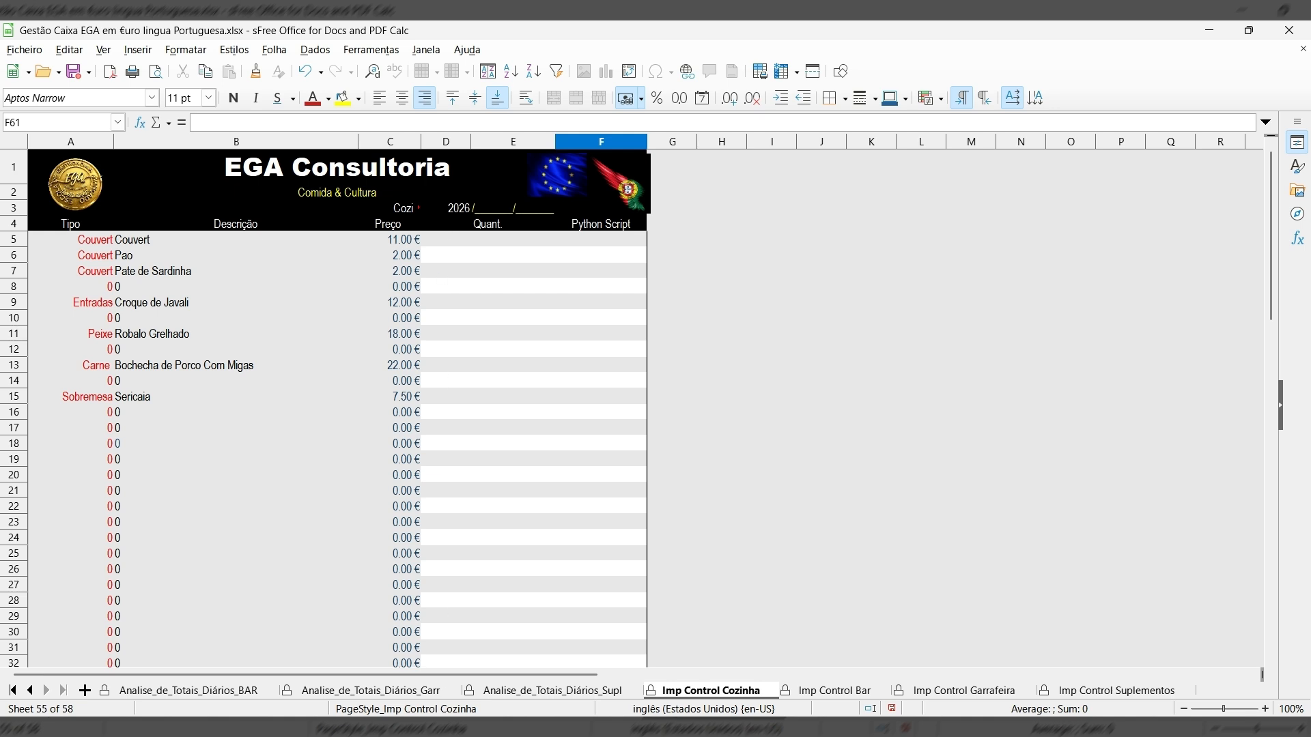
pyautogui.click(835, 691)
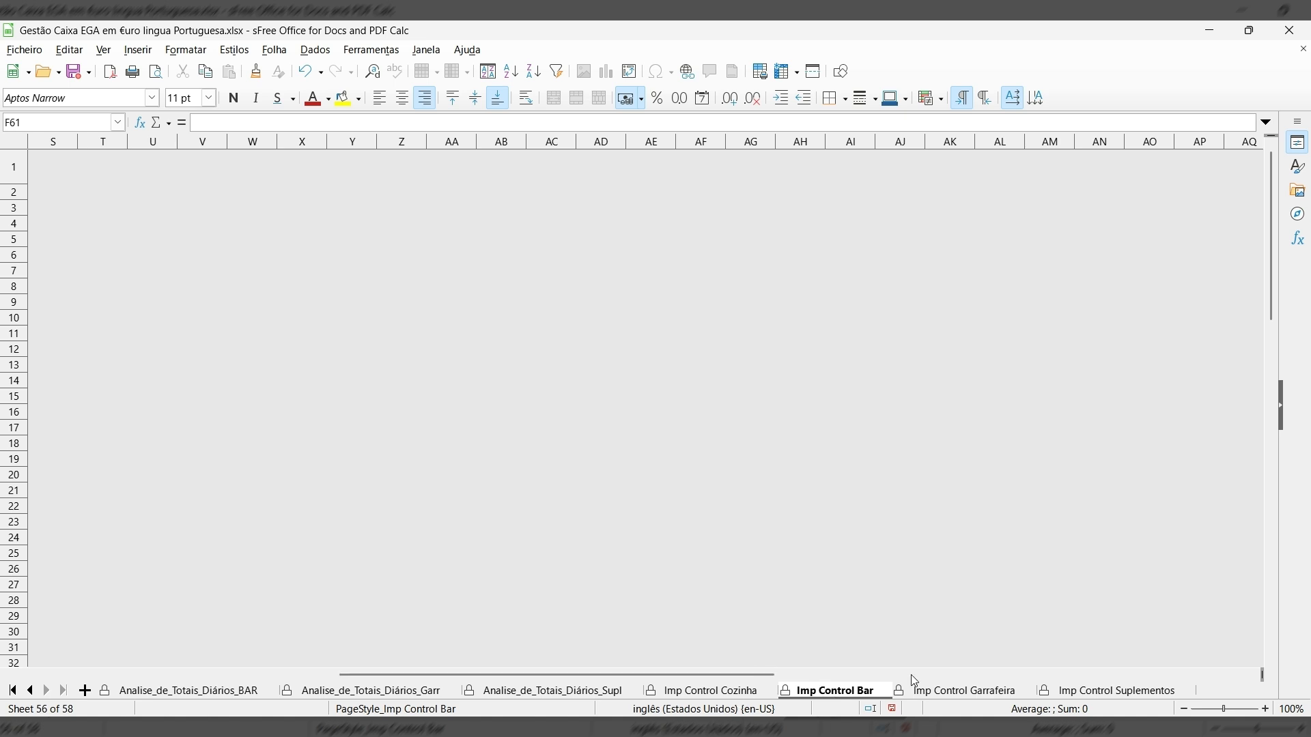
pyautogui.moveTo(668, 673); pyautogui.dragTo(264, 675)
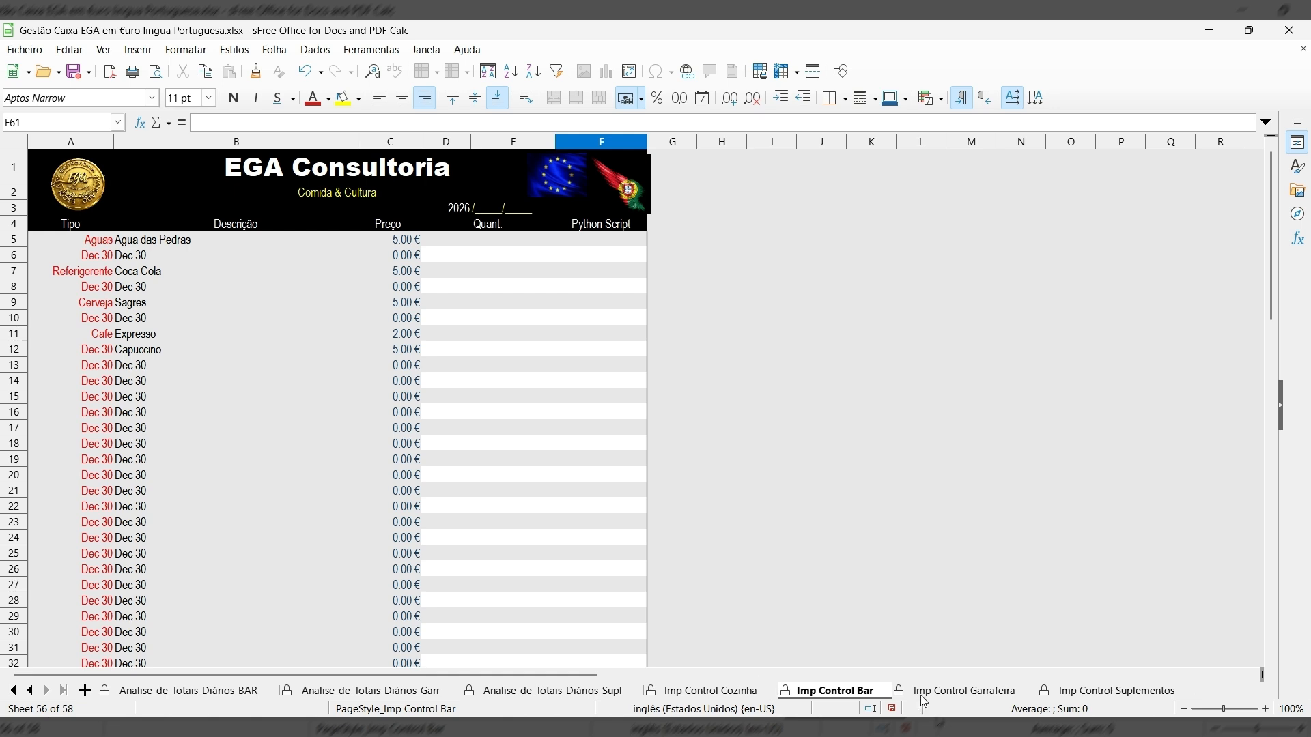
pyautogui.click(946, 692)
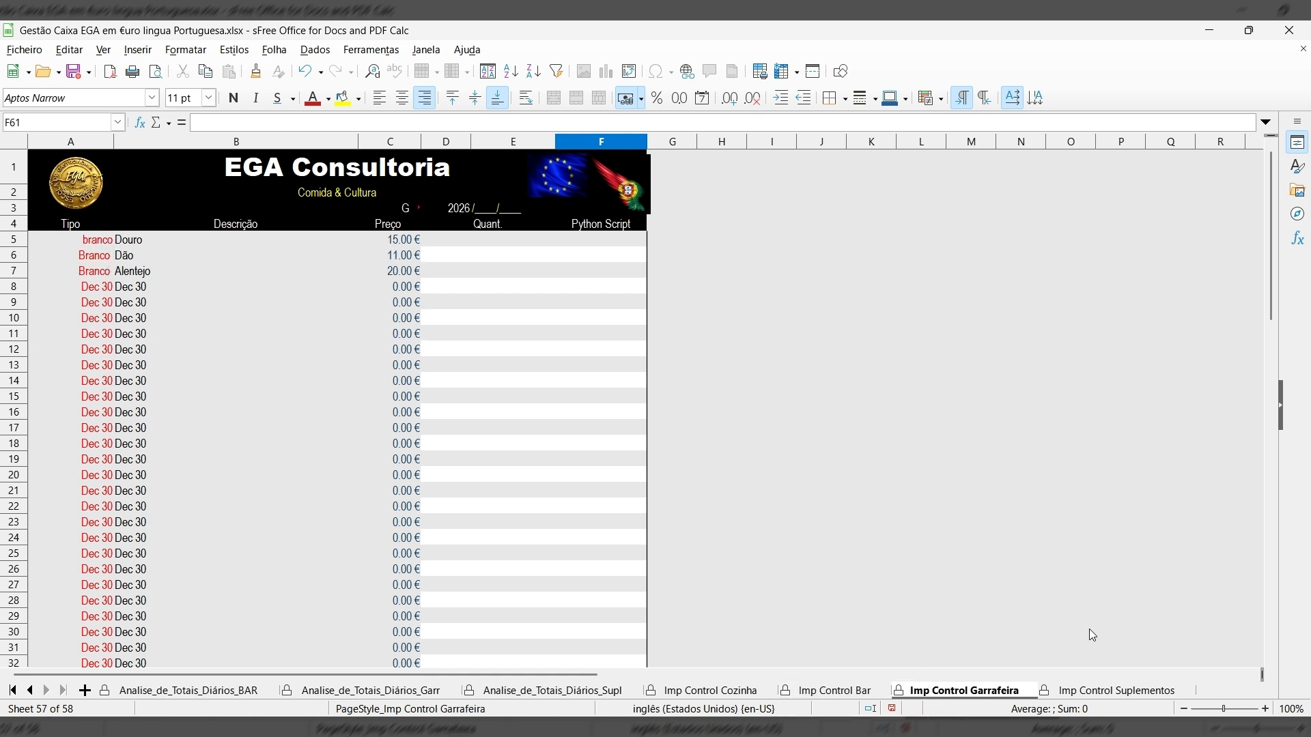
pyautogui.click(1117, 690)
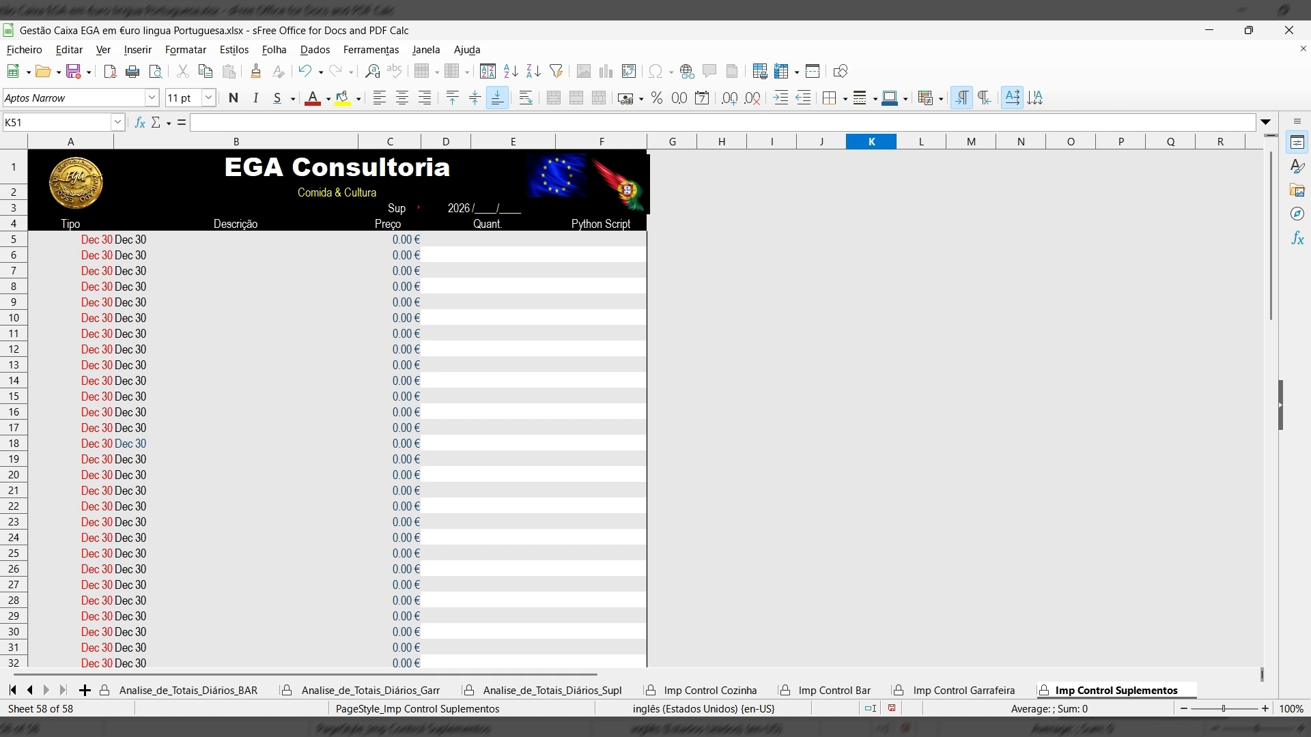
pyautogui.click(710, 691)
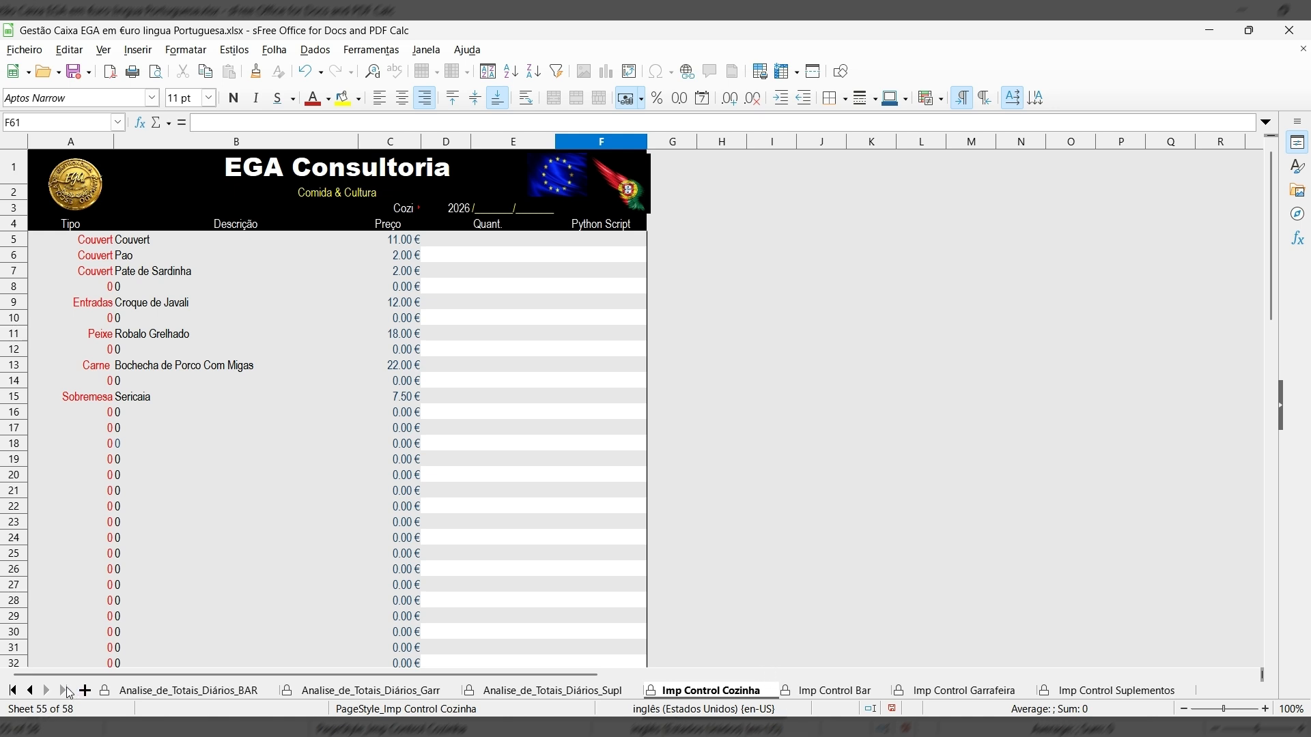
# Open the Cozinha_Janeiro sheet and scroll back to its left edge.
pyautogui.click(13, 691)
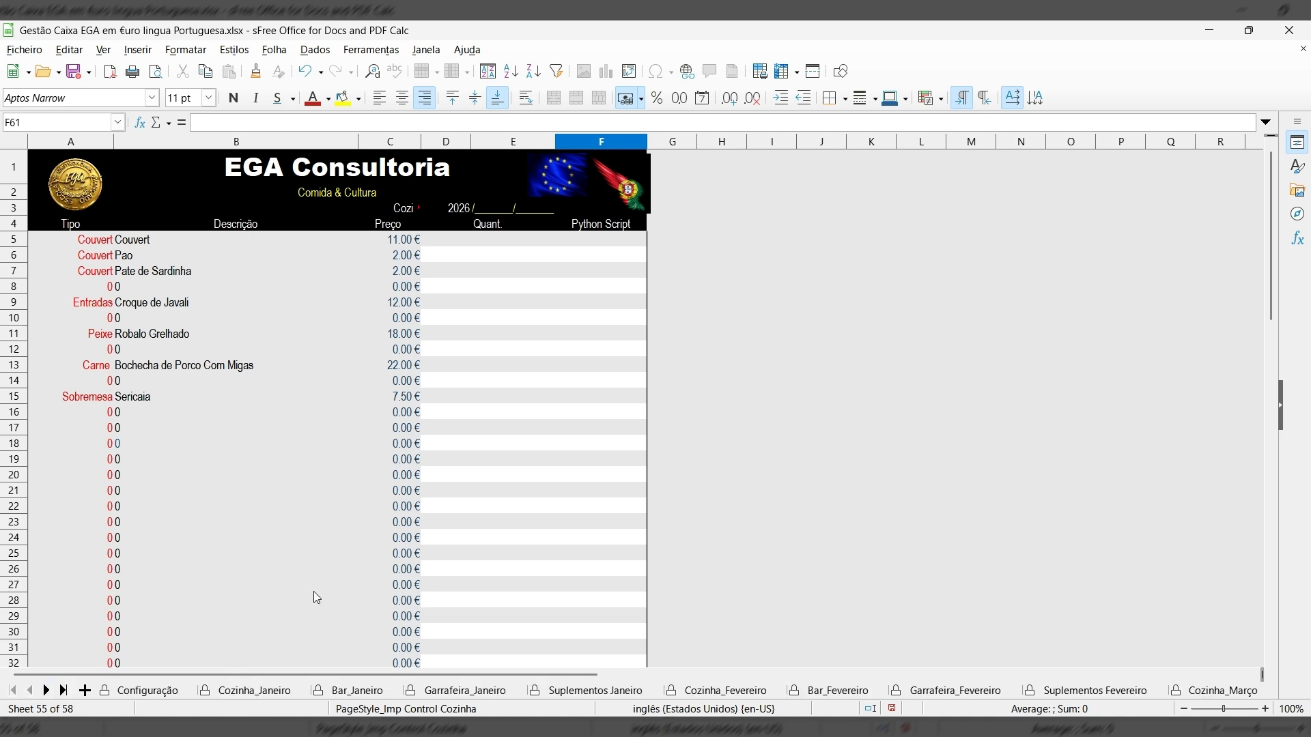
pyautogui.click(299, 690)
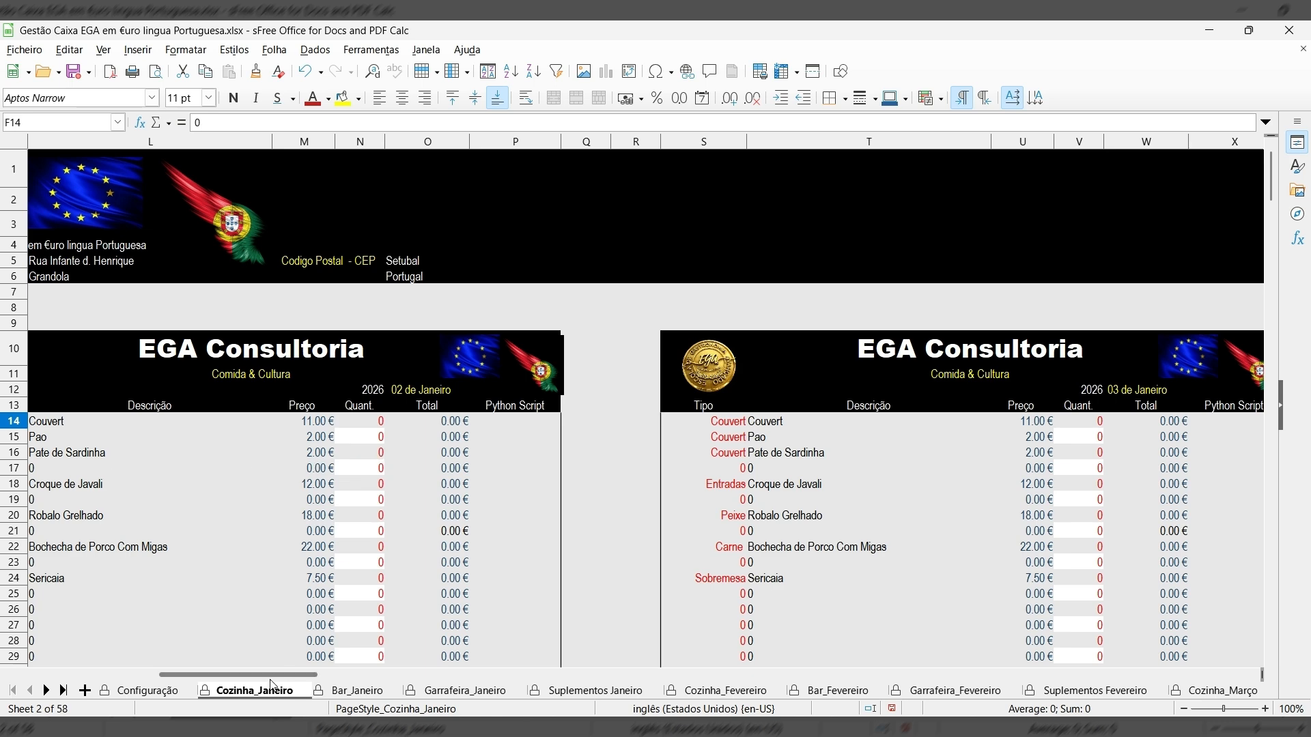
pyautogui.hscroll(-2, 273, 675)
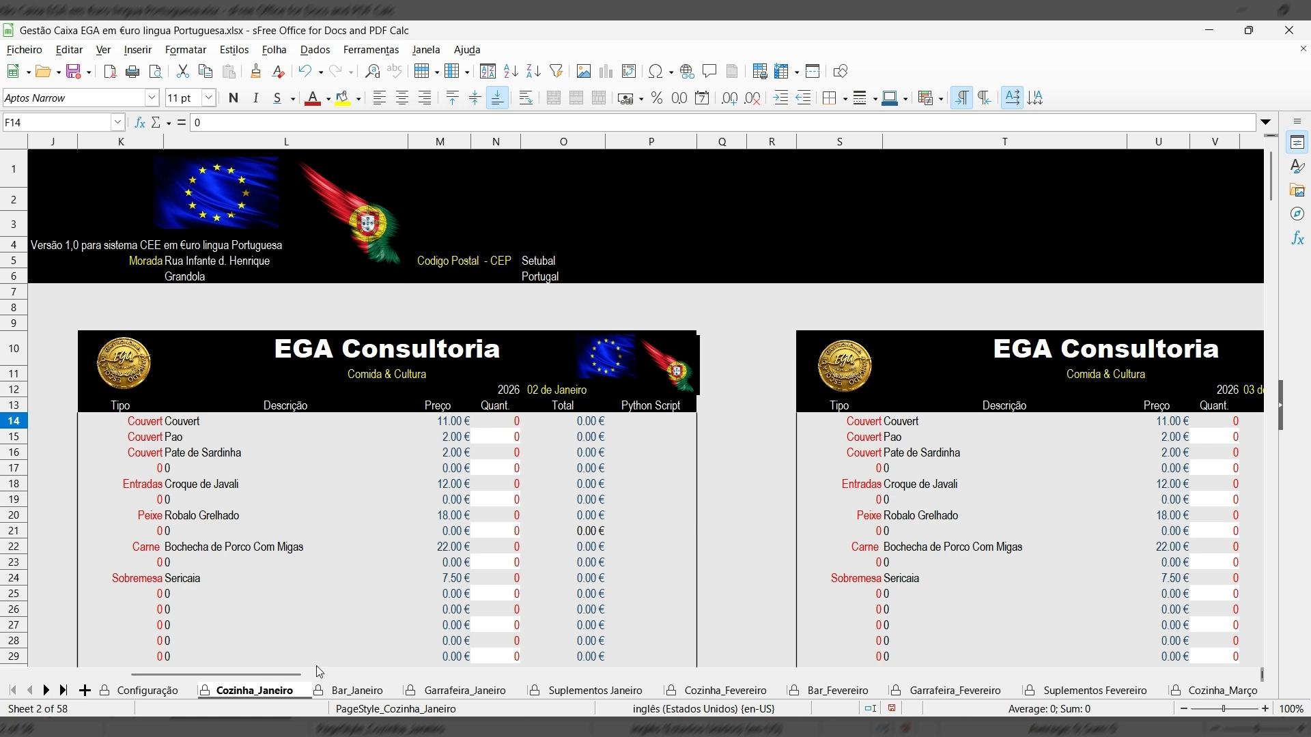
pyautogui.hscroll(-5, 317, 671)
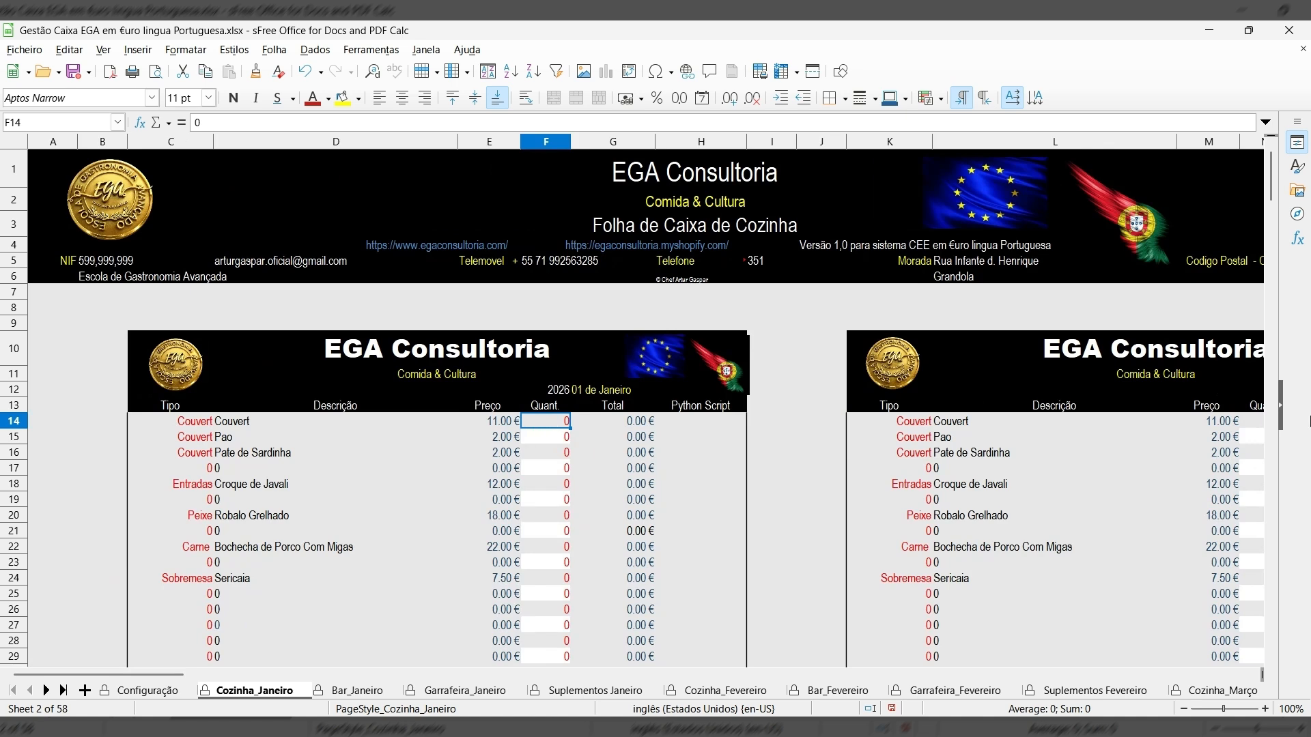
# Enter 01 de Janeiro quantities: 15 Couvert, 10 Pão, 2 Paté de Sardinha.
pyautogui.write('15')
pyautogui.press('Return')
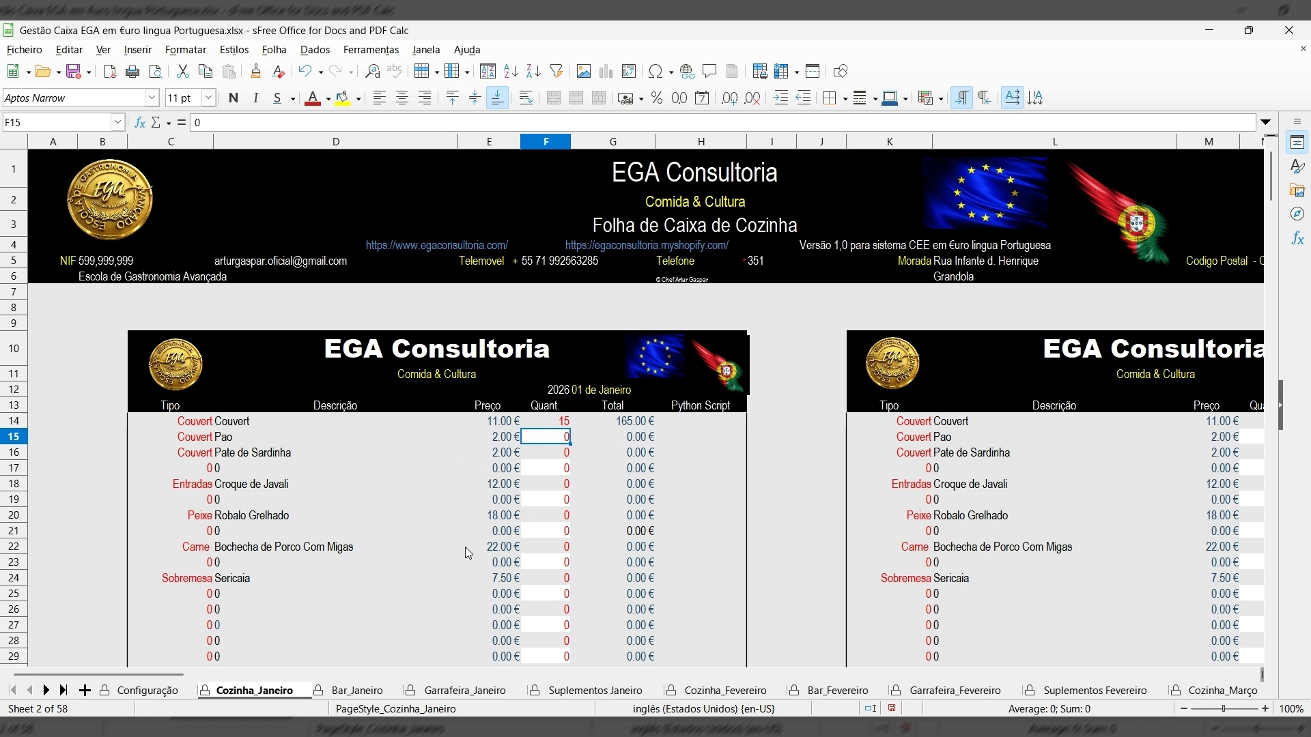
pyautogui.write('10')
pyautogui.press('Return')
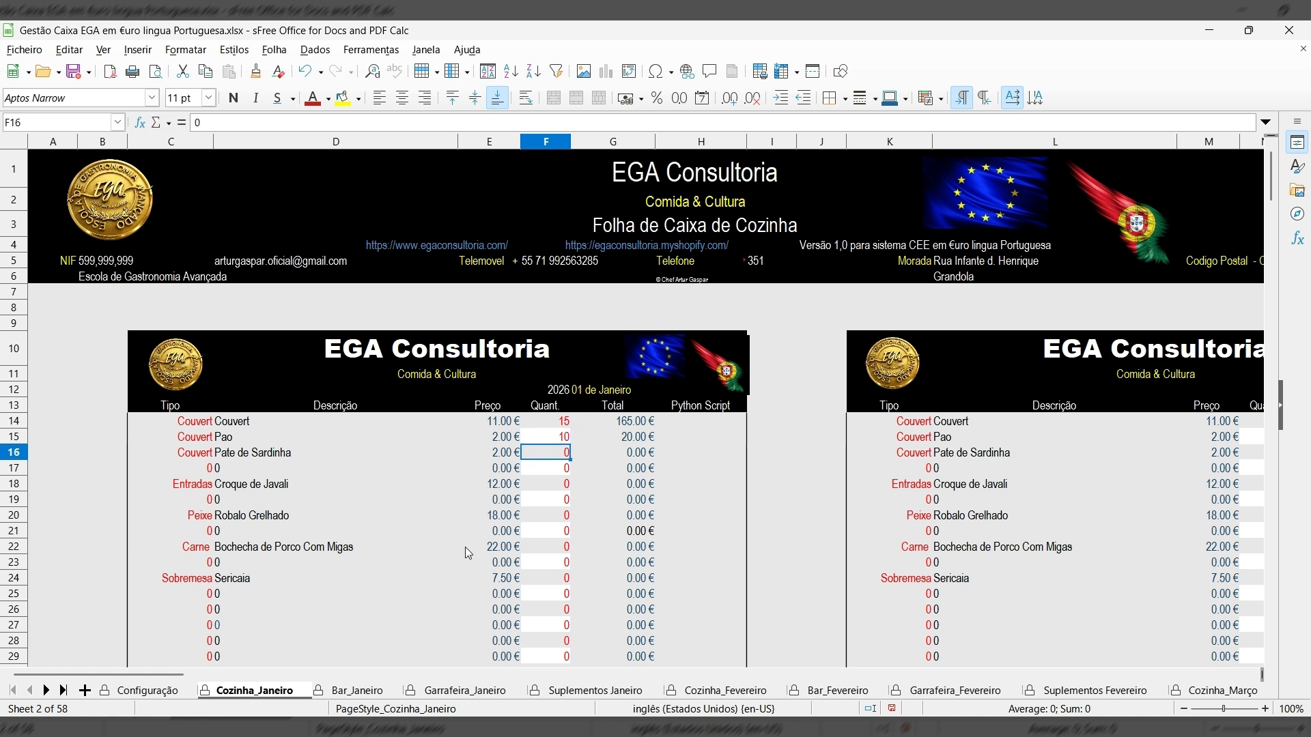
pyautogui.write('2')
pyautogui.press('Return')
# Enter 8 Croque de Javali, 25 and 30 for the next dishes, and 20 Sericaia.
pyautogui.press('Return')
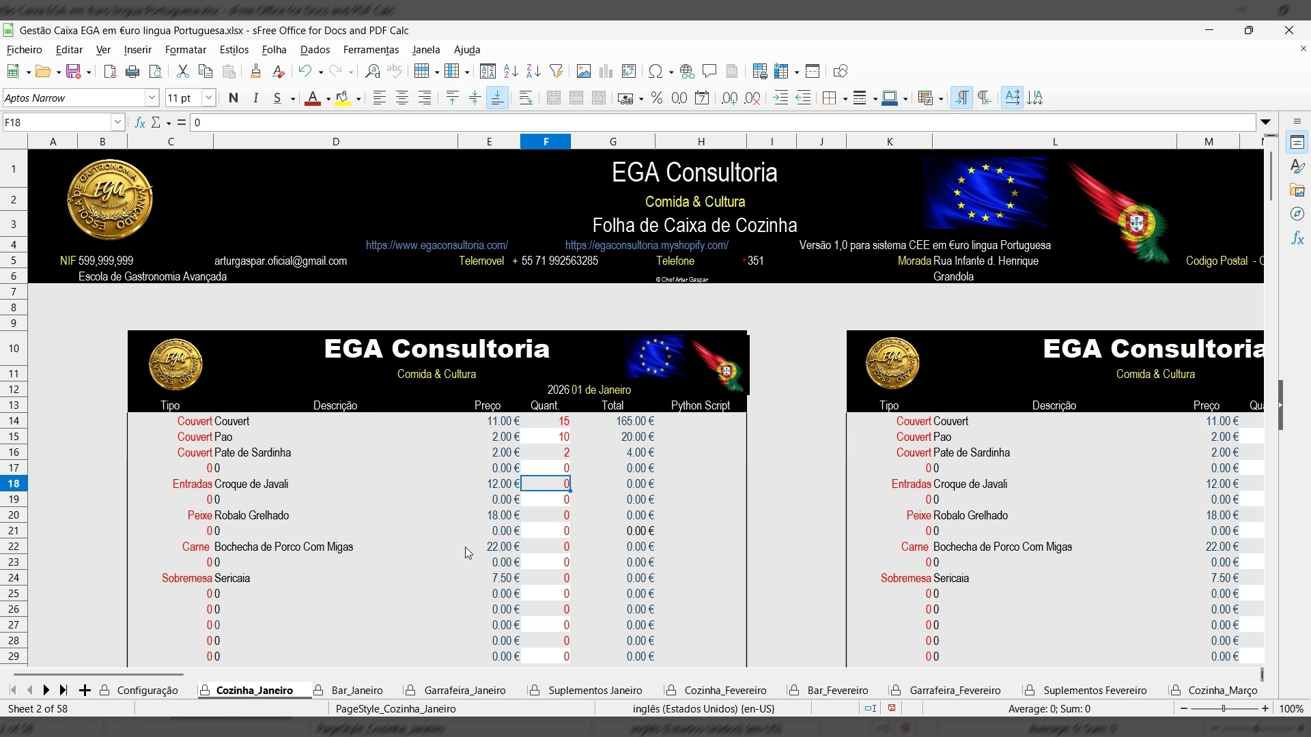
pyautogui.write('8')
pyautogui.press('Return')
pyautogui.press('Return')
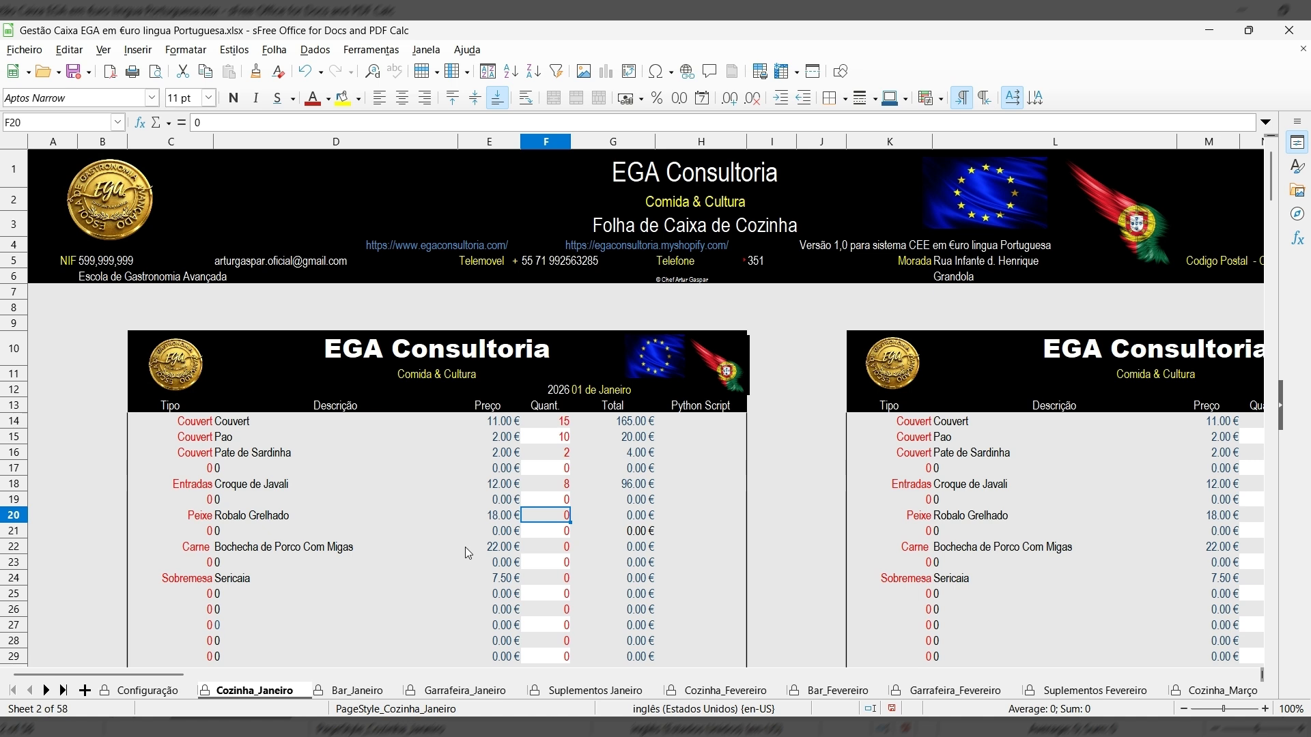
pyautogui.write('25')
pyautogui.press('Return')
pyautogui.press('Return')
pyautogui.write('30')
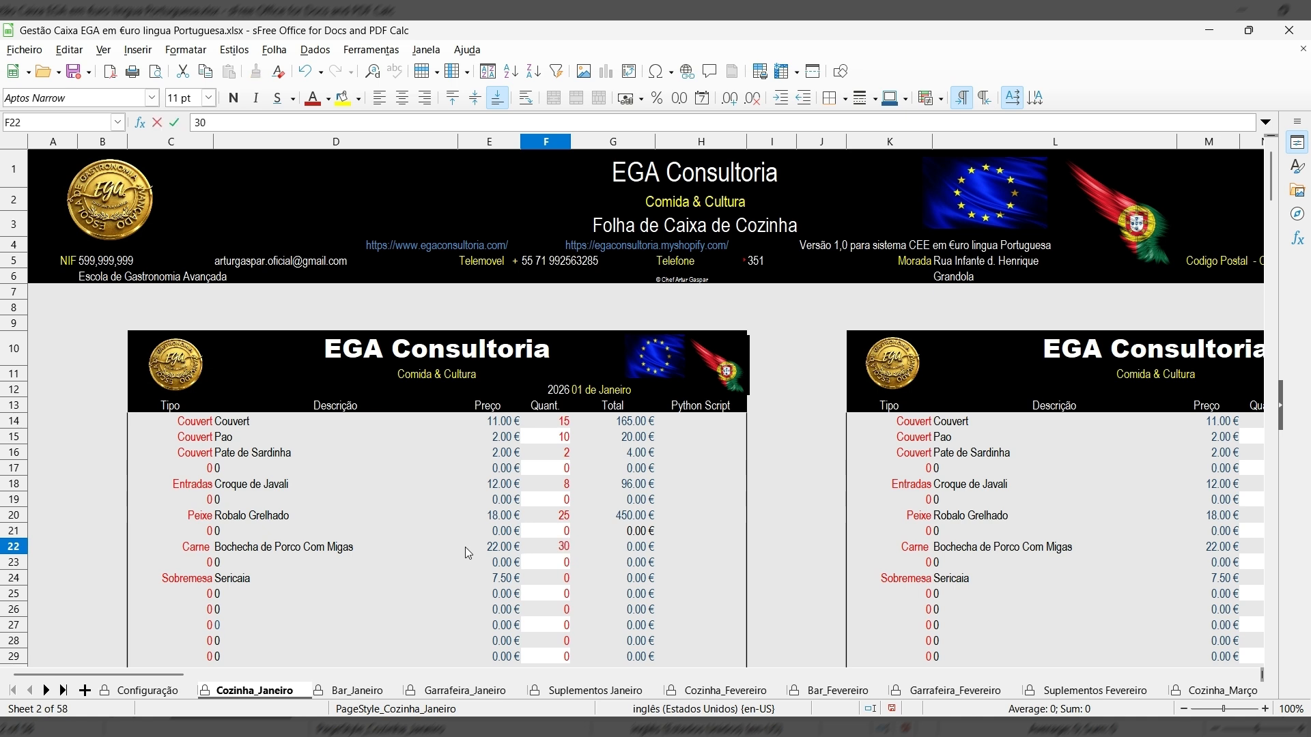
pyautogui.press('Return')
pyautogui.press('Return')
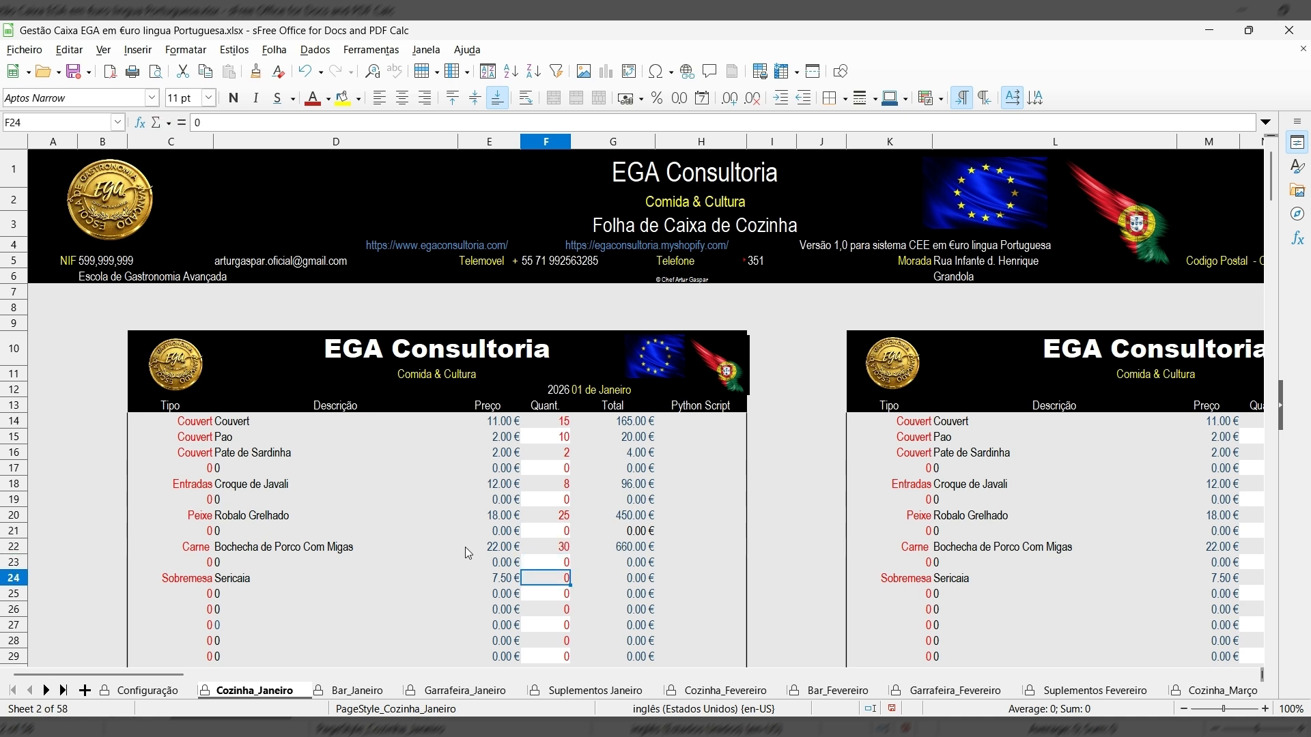
pyautogui.press('Return')
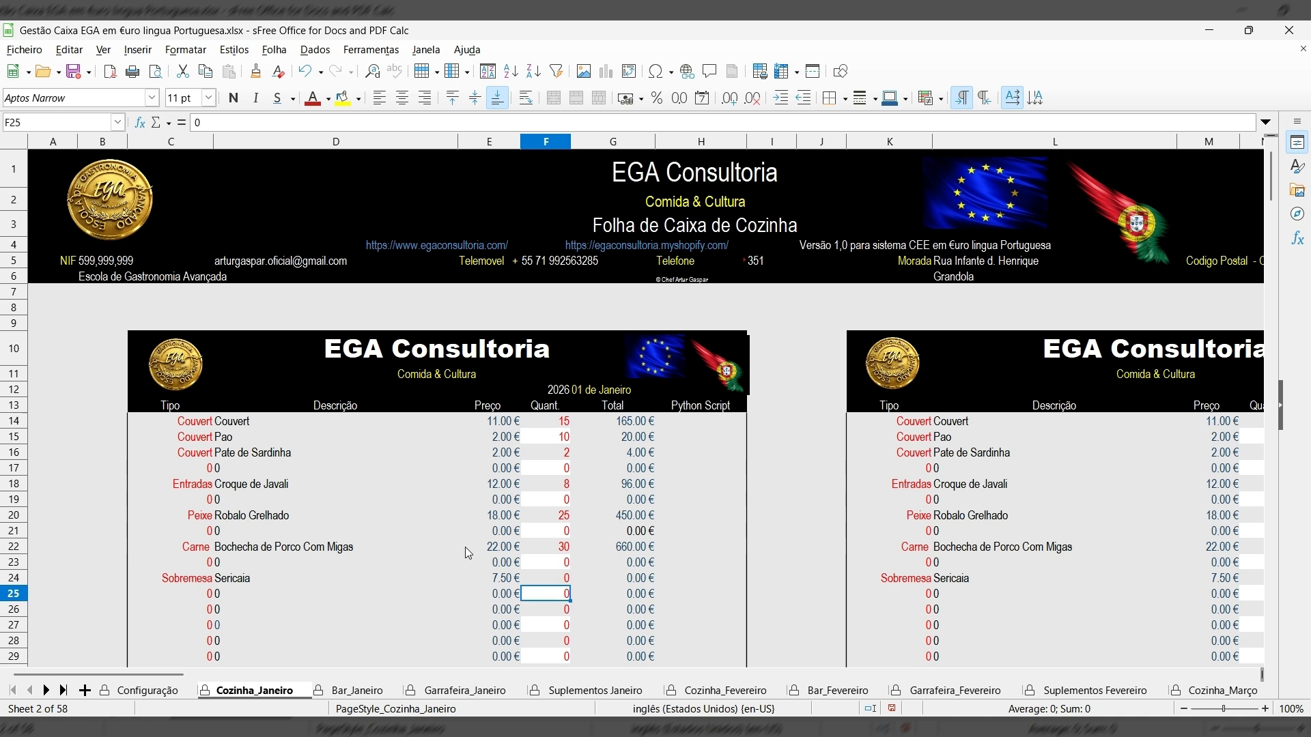
pyautogui.click(539, 587)
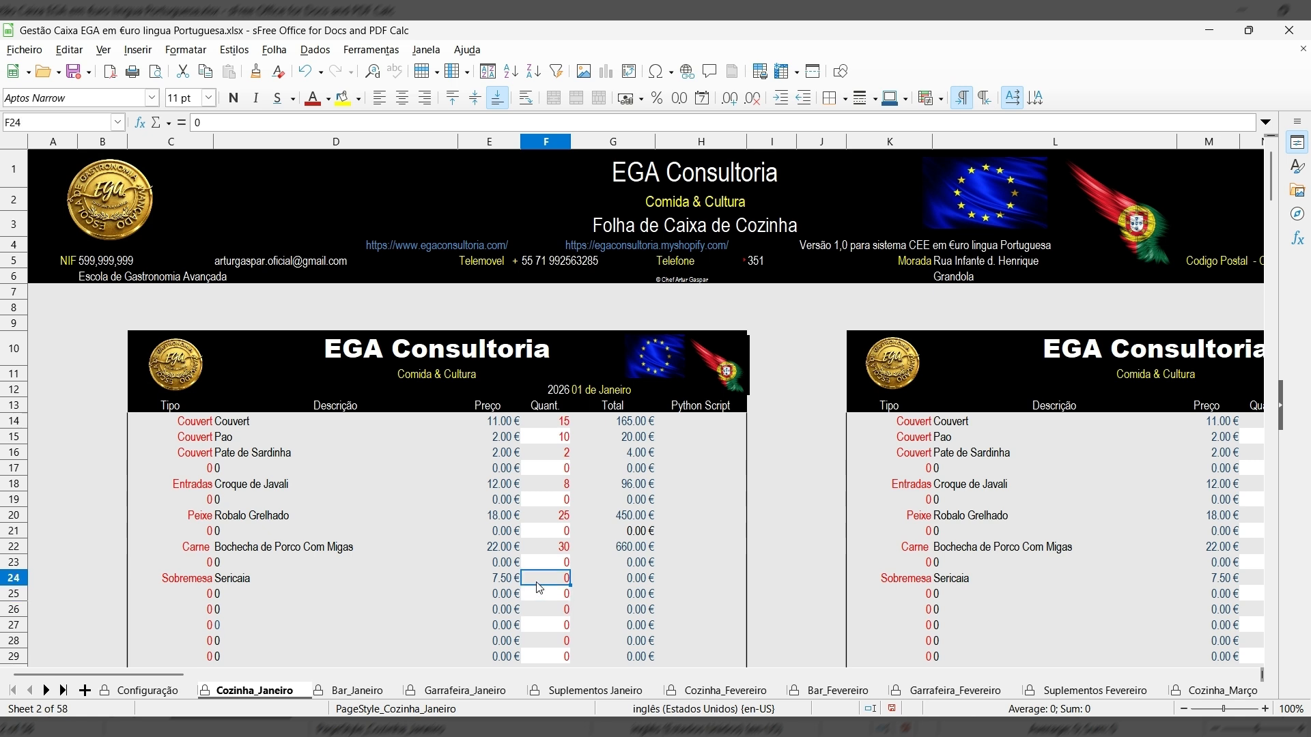
pyautogui.write('20')
pyautogui.press('Return')
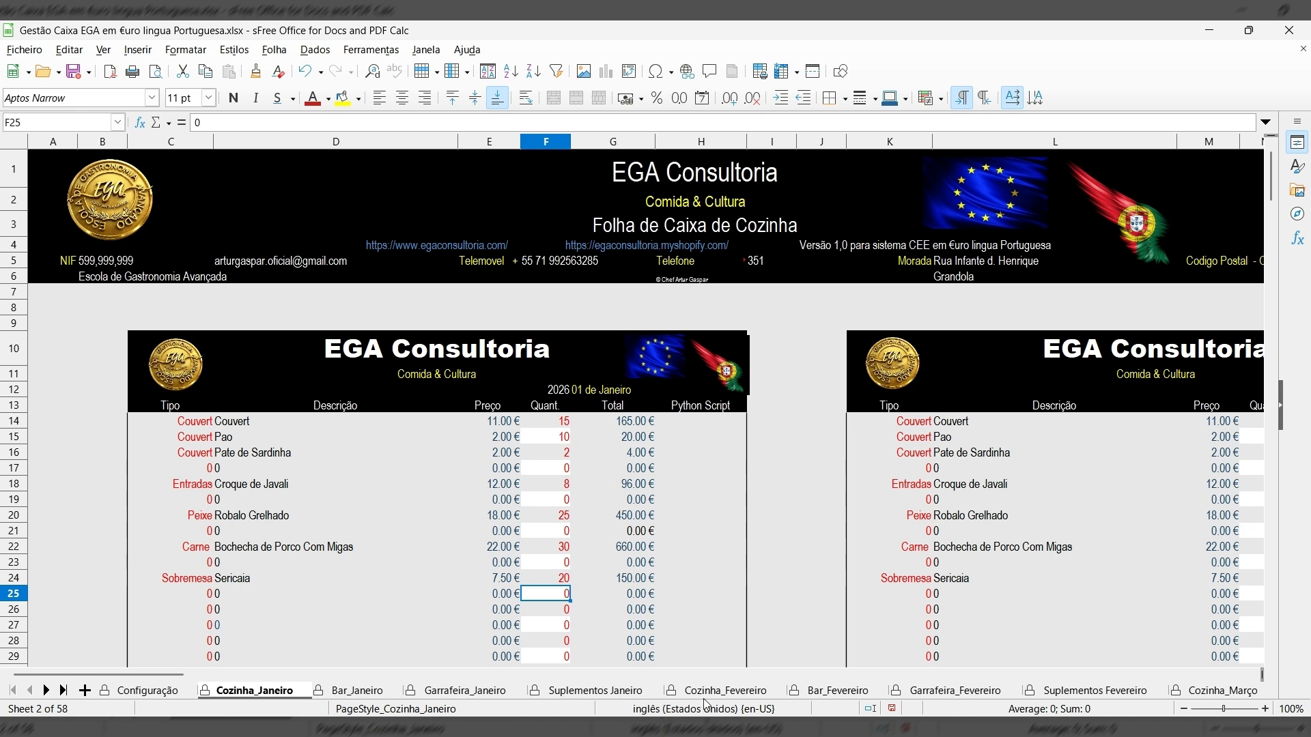
# Navigate the sheet tabs to the Analise_de_Totais_Diários_Cozin analysis sheet.
pyautogui.scroll(-14, 627, 499)
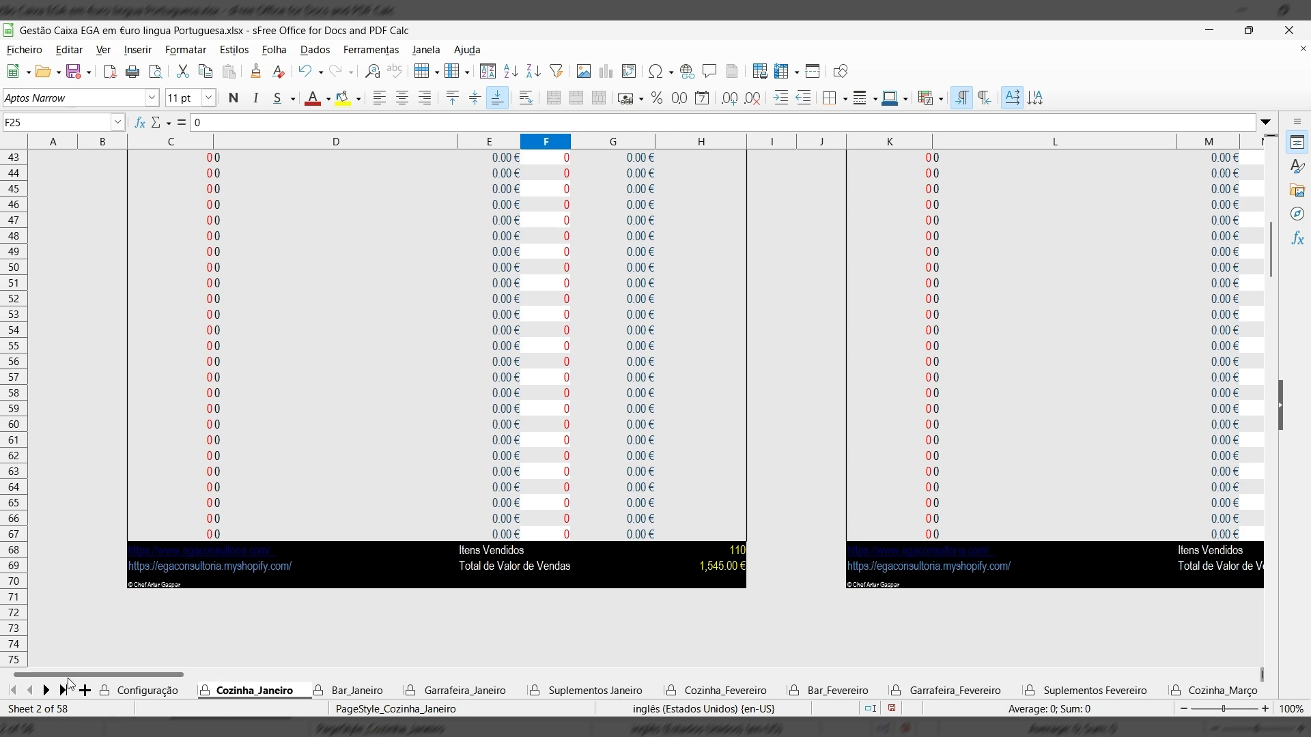
pyautogui.moveTo(74, 679)
pyautogui.mouseDown()
pyautogui.moveTo(437, 689)
pyautogui.moveTo(64, 695)
pyautogui.mouseUp()
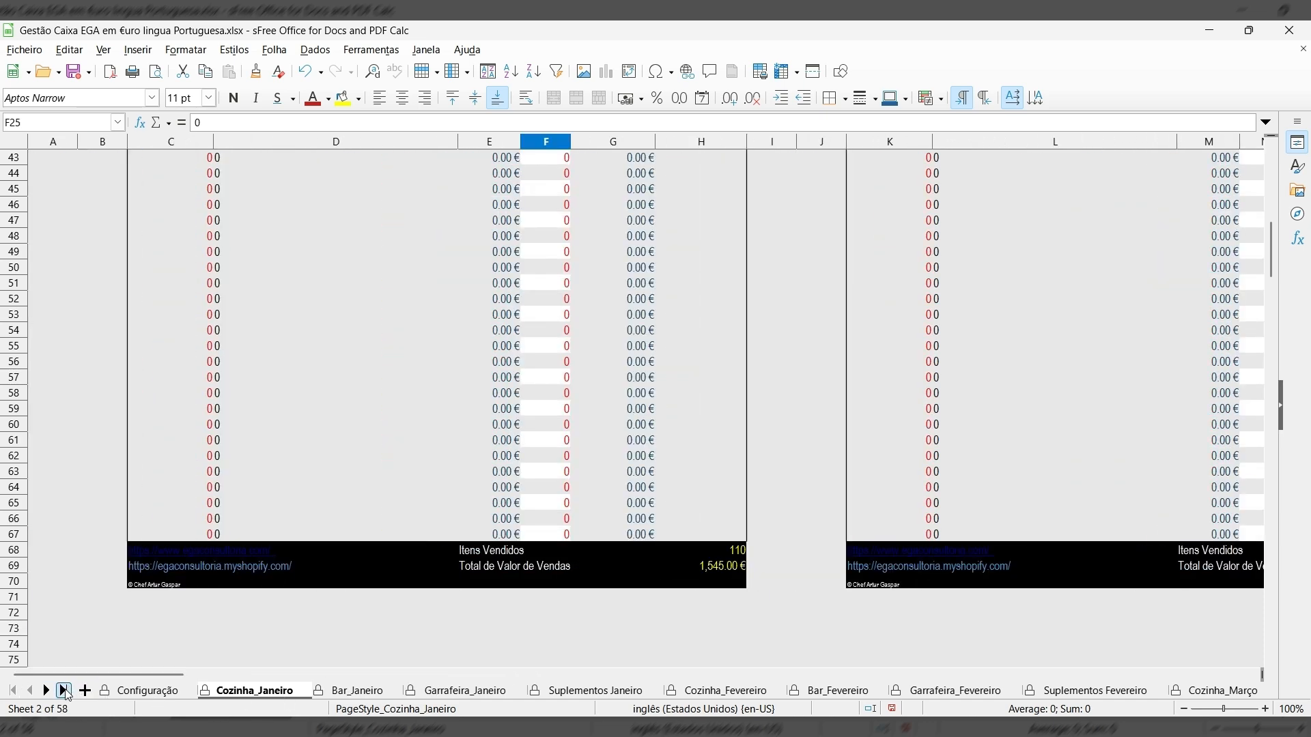
pyautogui.click(64, 691)
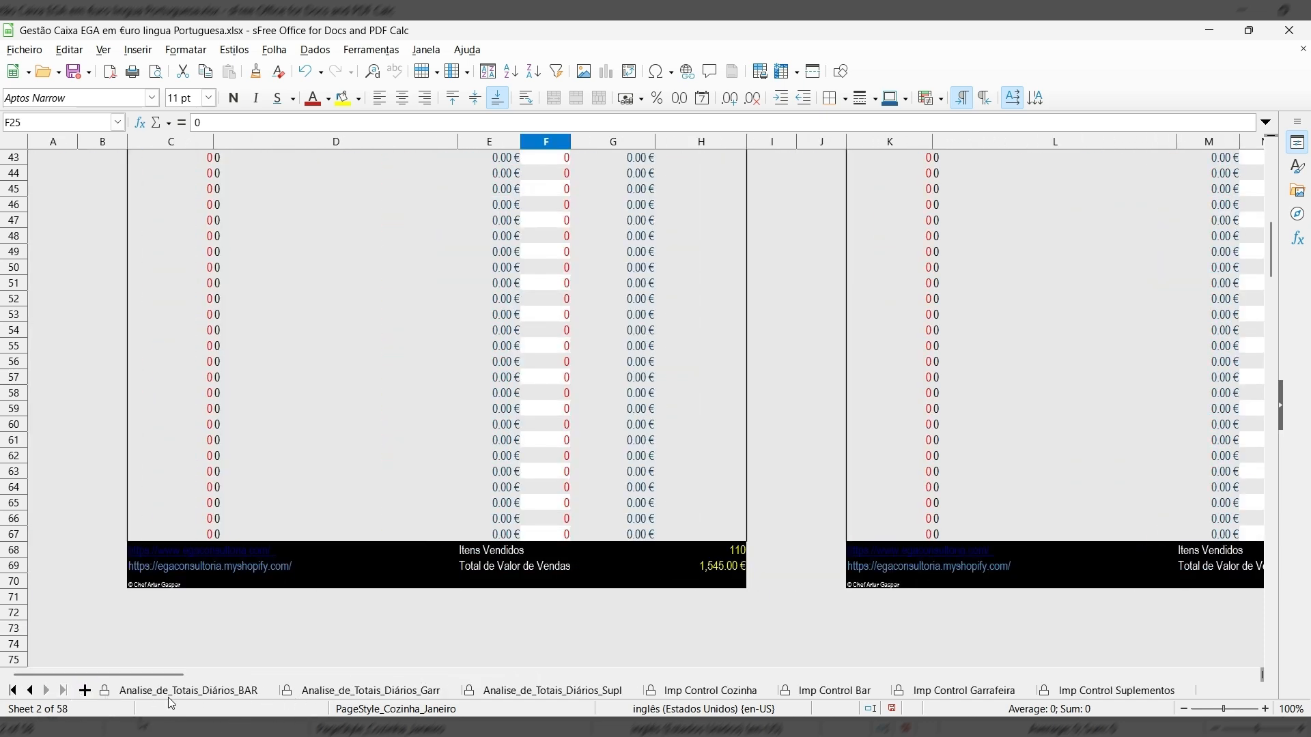
pyautogui.click(34, 691)
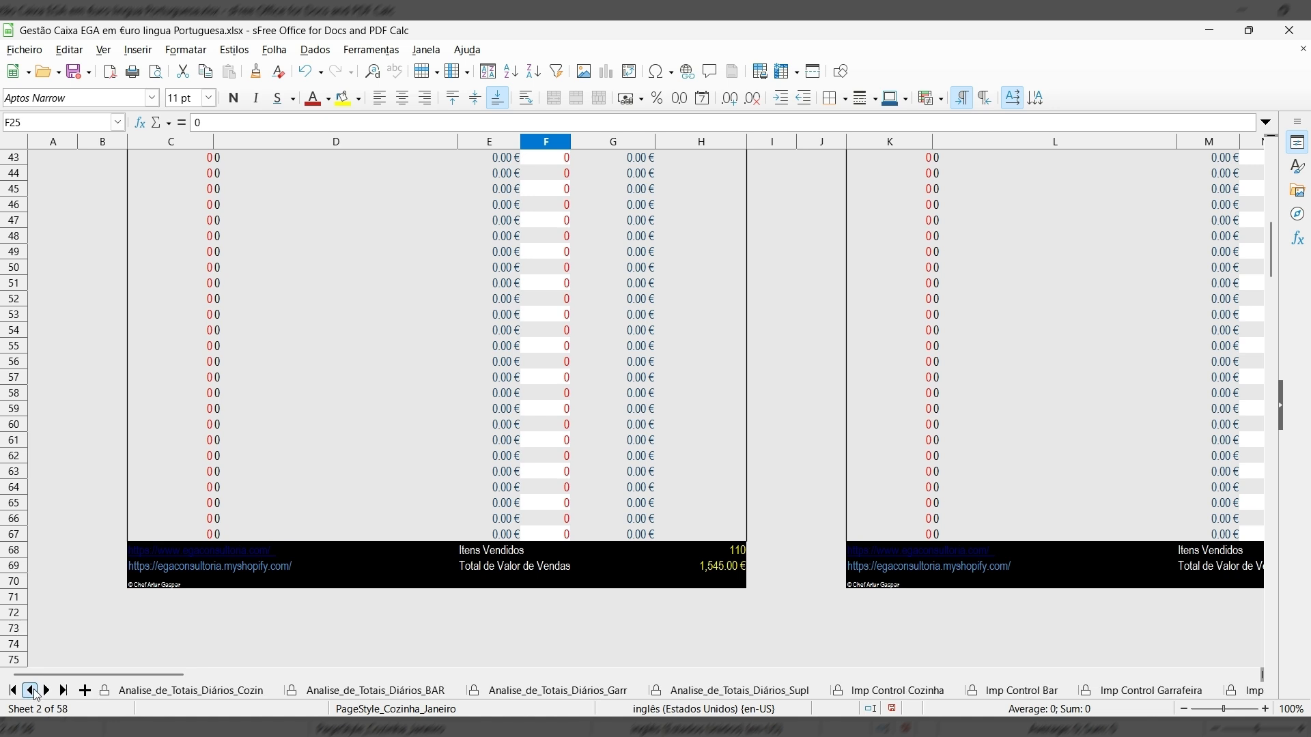
pyautogui.click(34, 691)
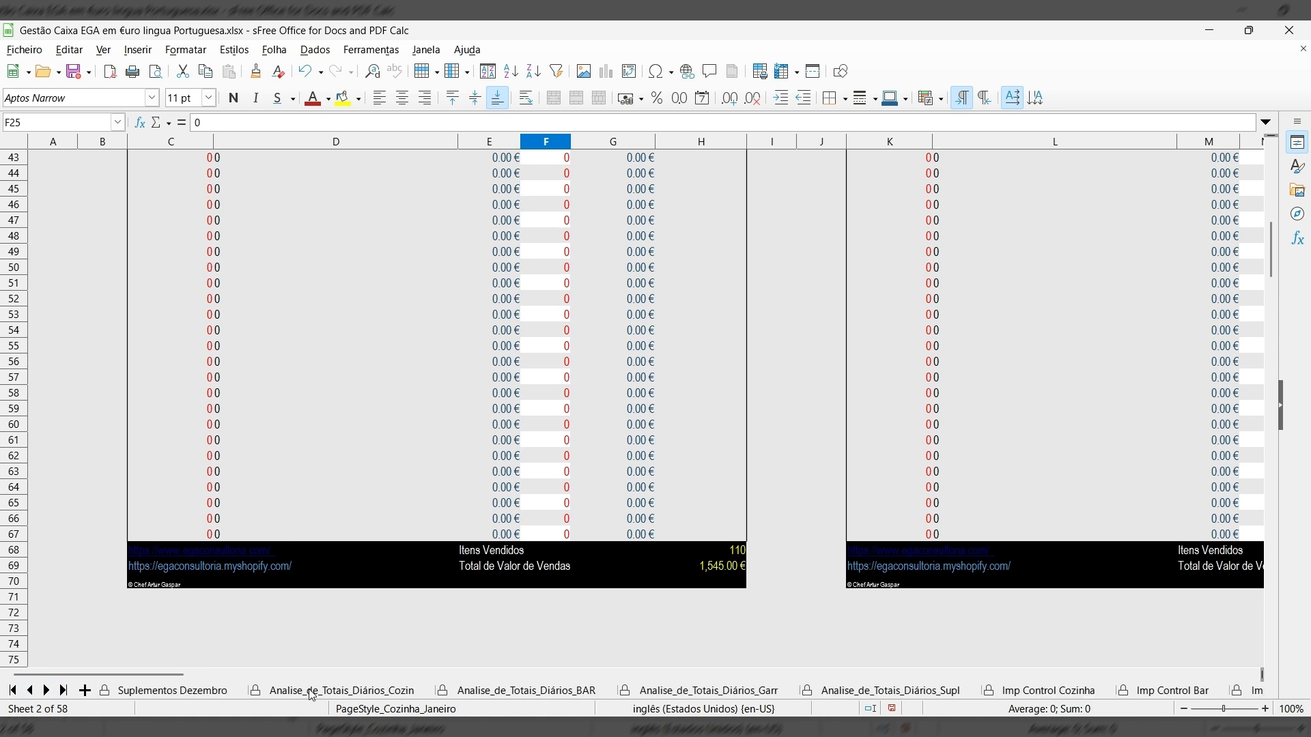
pyautogui.click(381, 691)
pyautogui.scroll(5, 553, 600)
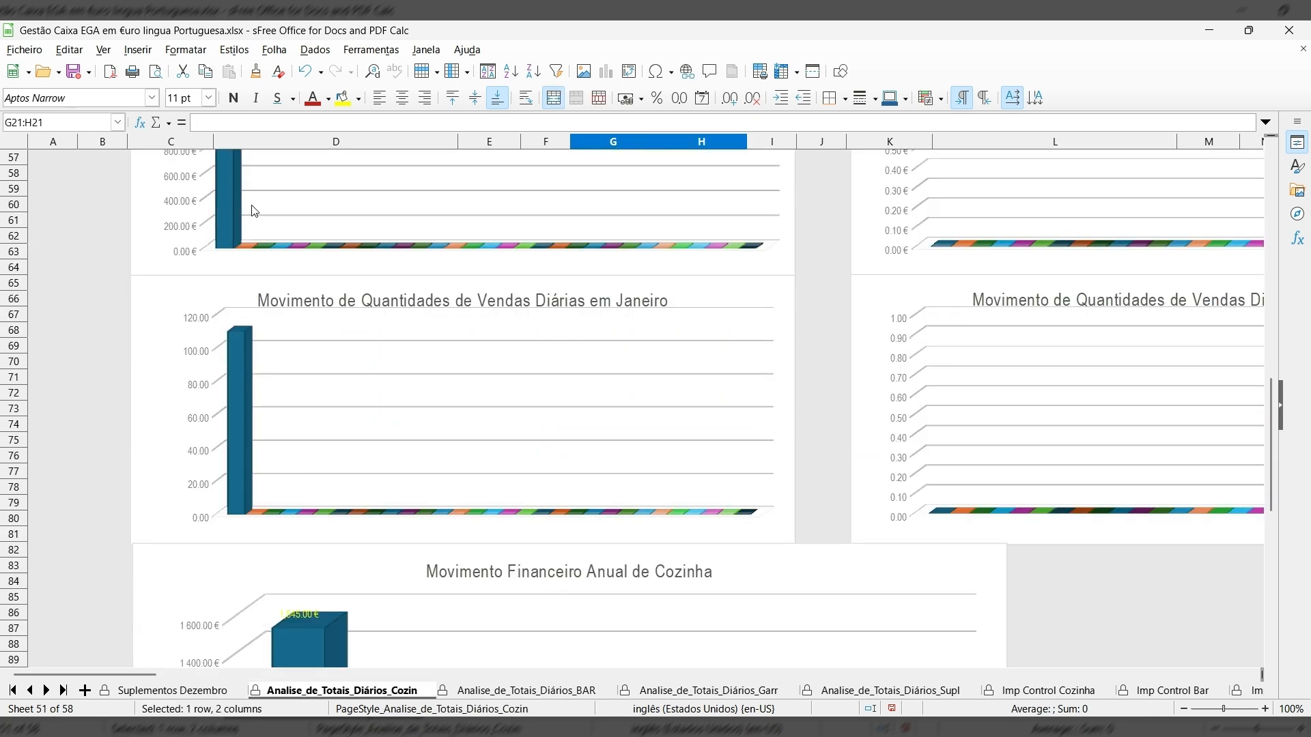
pyautogui.scroll(3, 252, 210)
pyautogui.scroll(1, 254, 210)
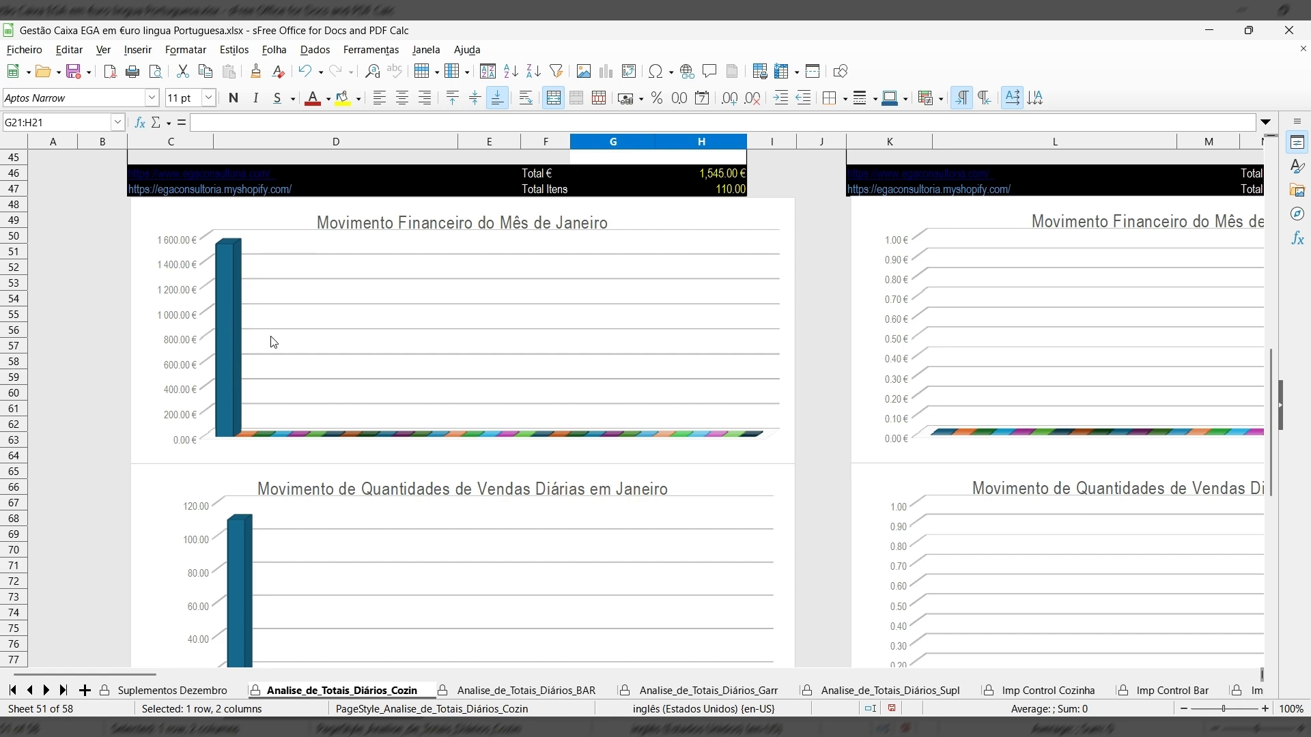
pyautogui.scroll(13, 271, 345)
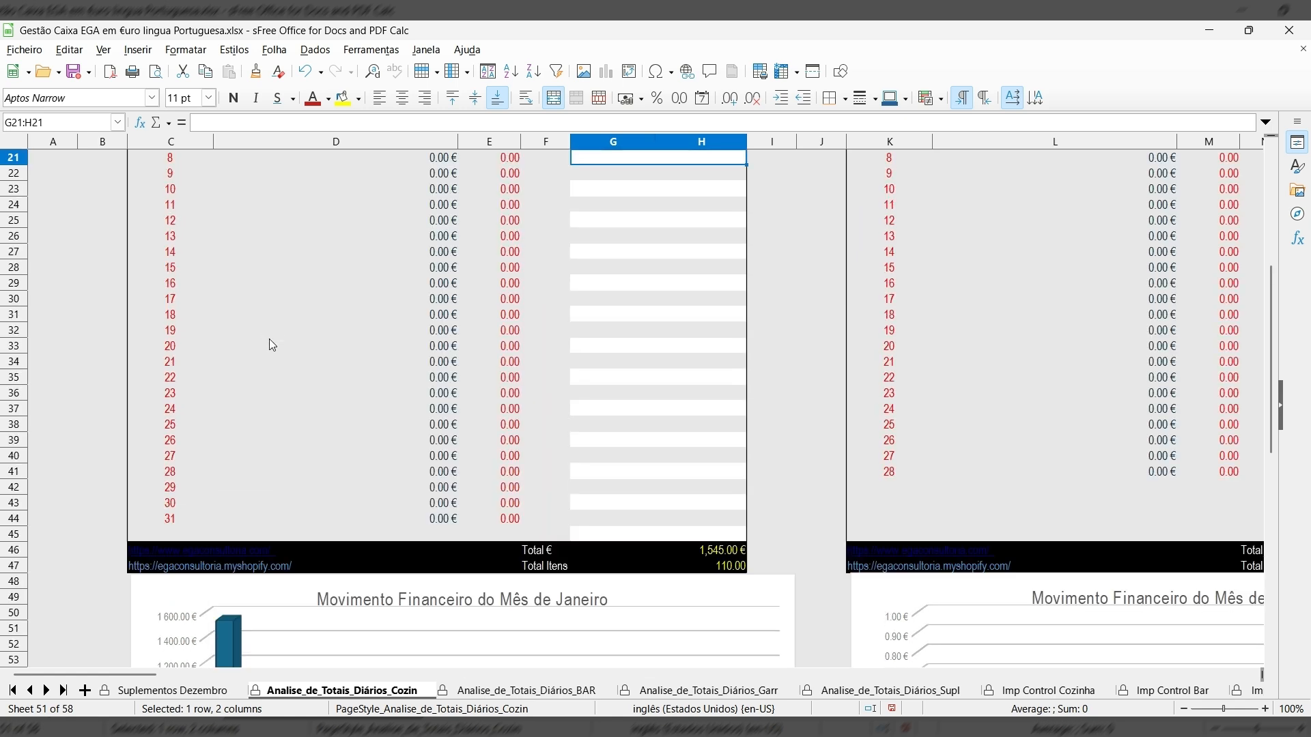
pyautogui.scroll(1, 269, 339)
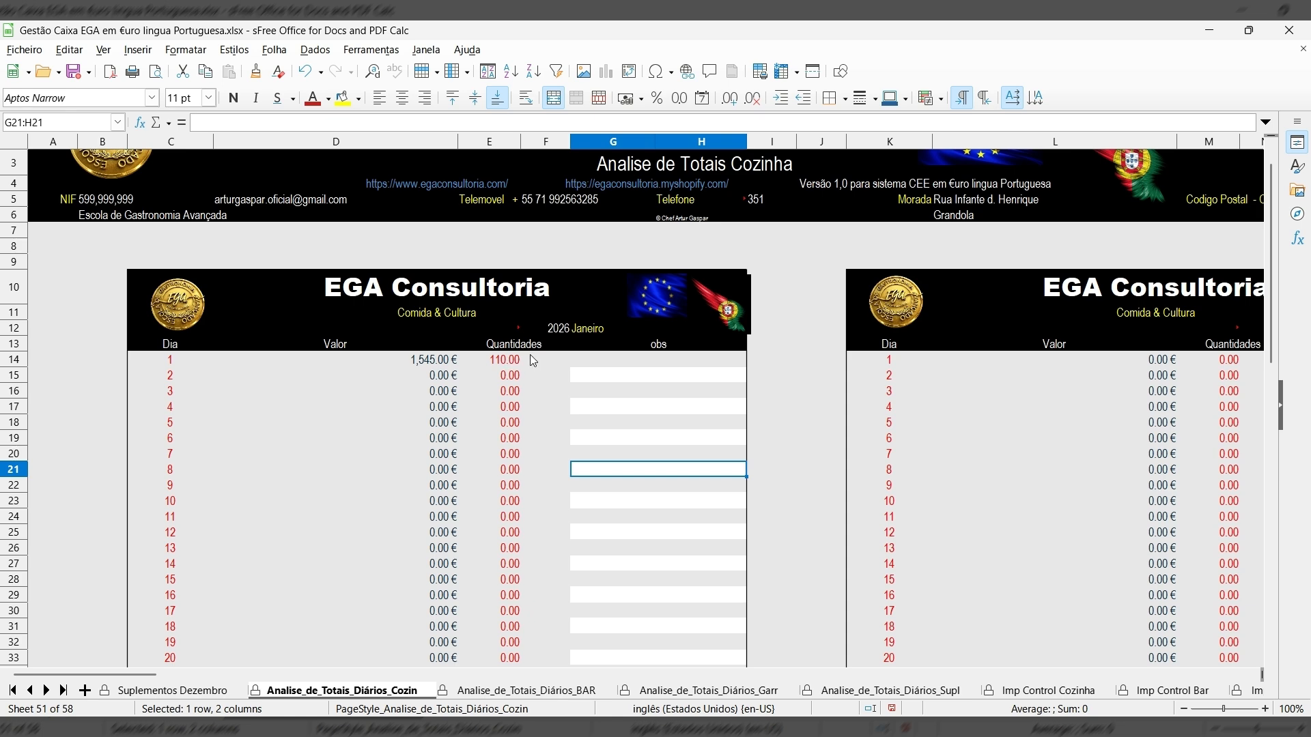
pyautogui.scroll(-7, 424, 599)
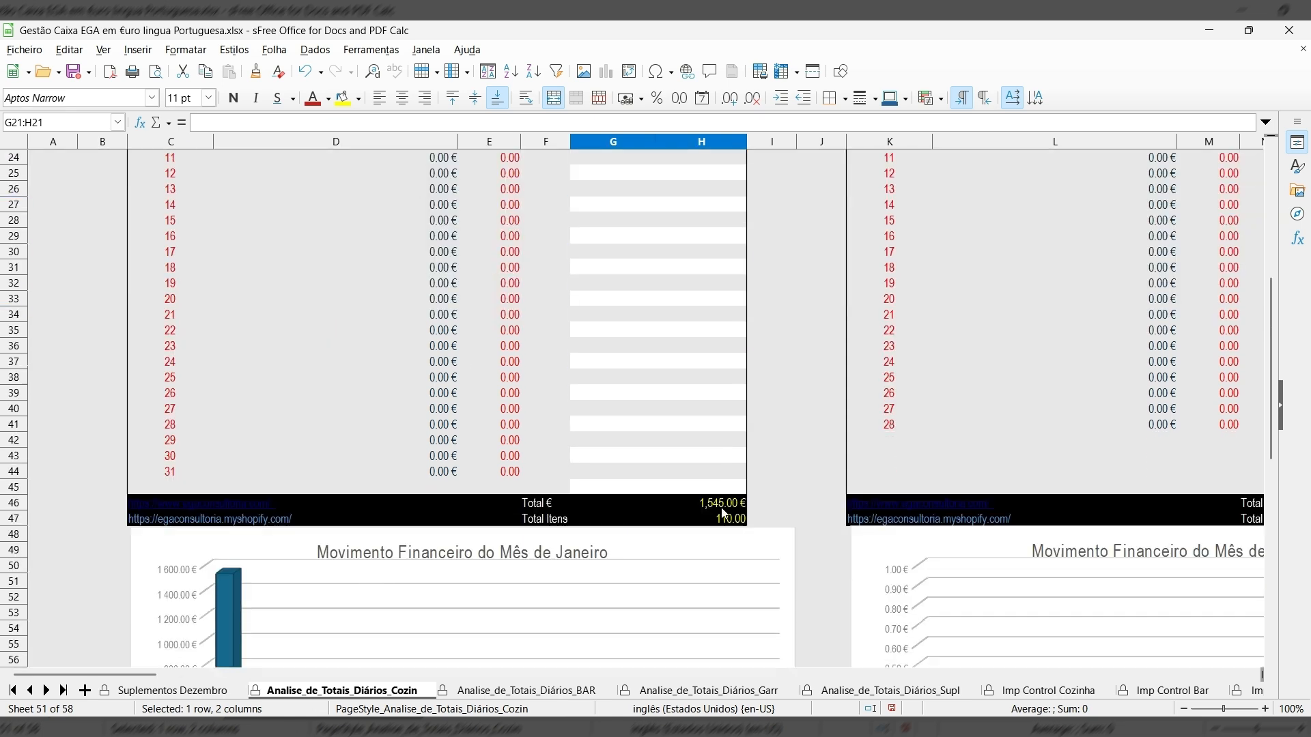
pyautogui.scroll(-4, 550, 649)
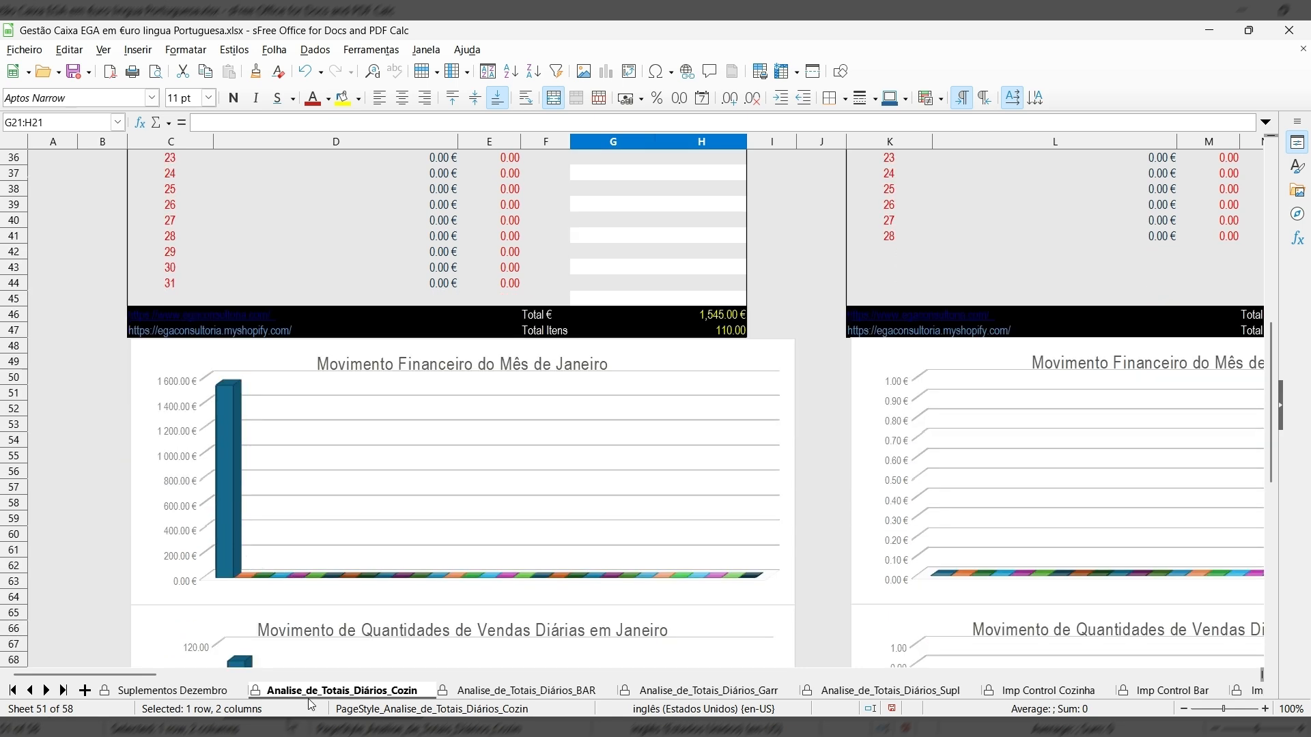
pyautogui.scroll(-1, 303, 690)
pyautogui.scroll(-3, 321, 577)
pyautogui.scroll(-6, 317, 566)
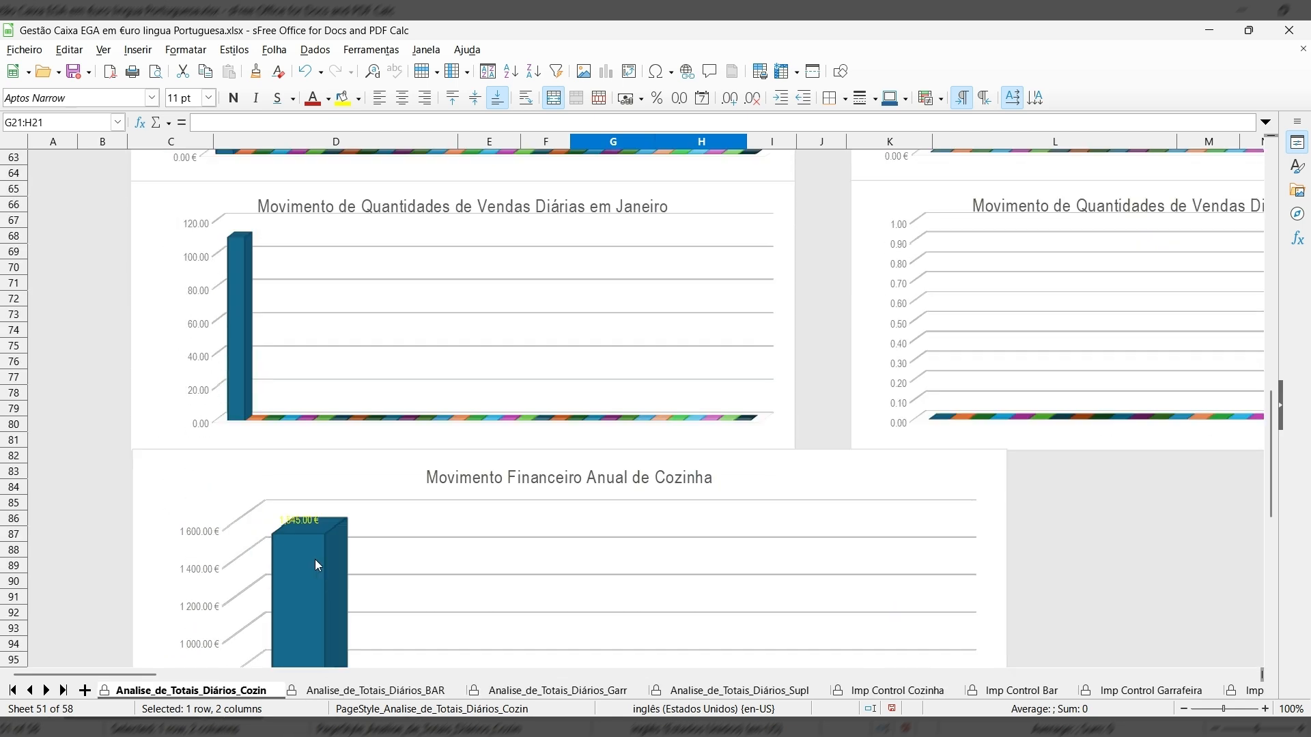
pyautogui.scroll(6, 348, 300)
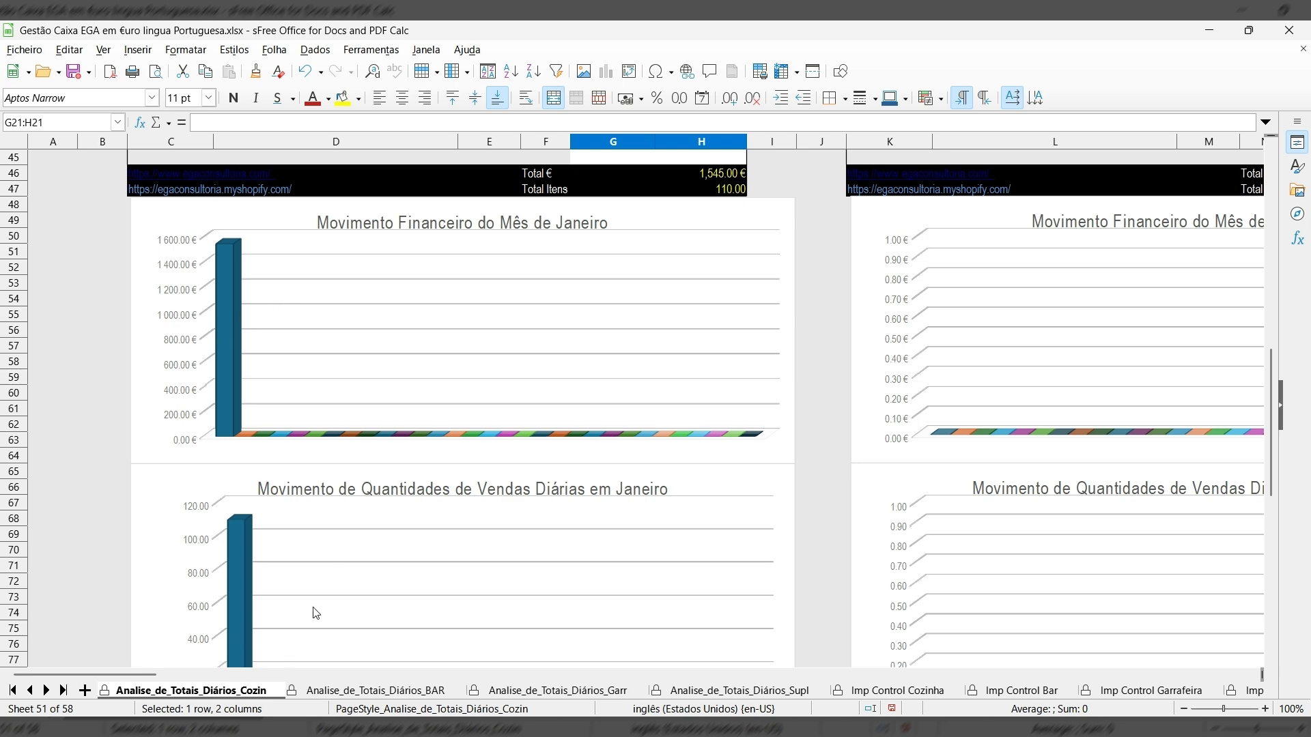
pyautogui.scroll(-3, 299, 584)
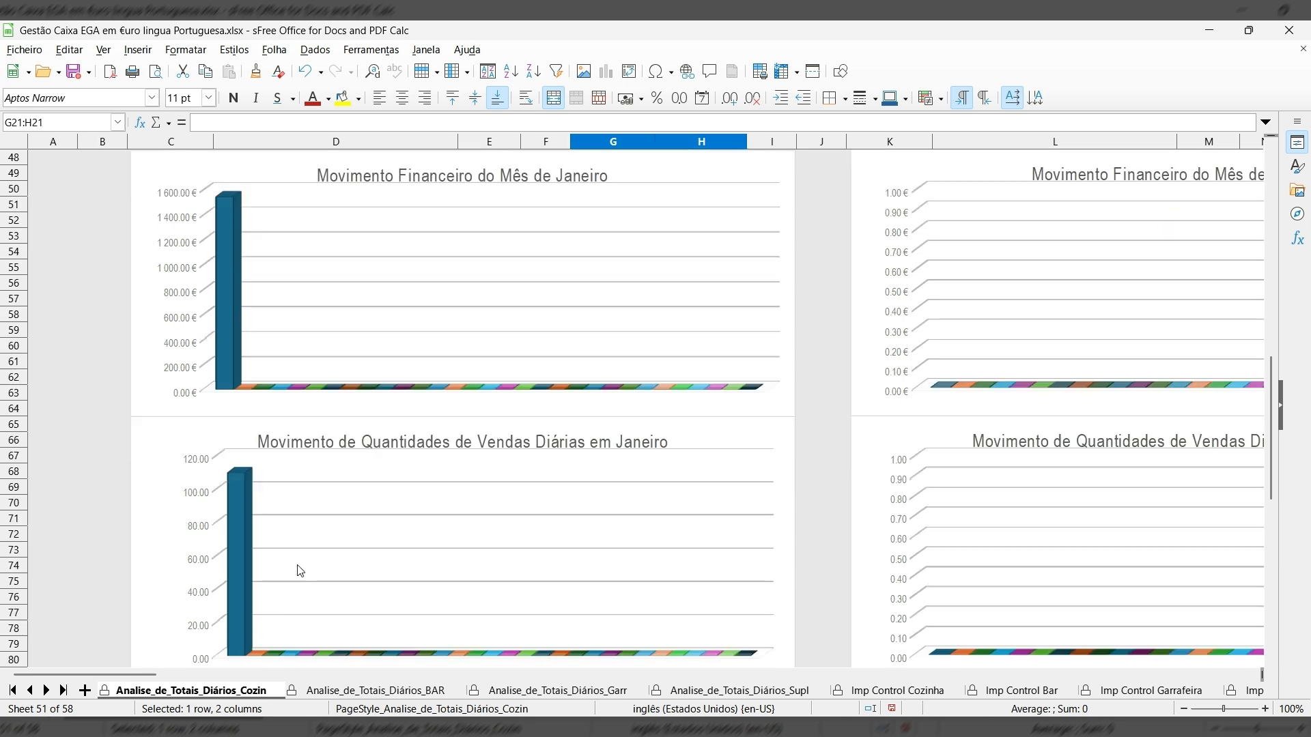
pyautogui.scroll(-7, 295, 540)
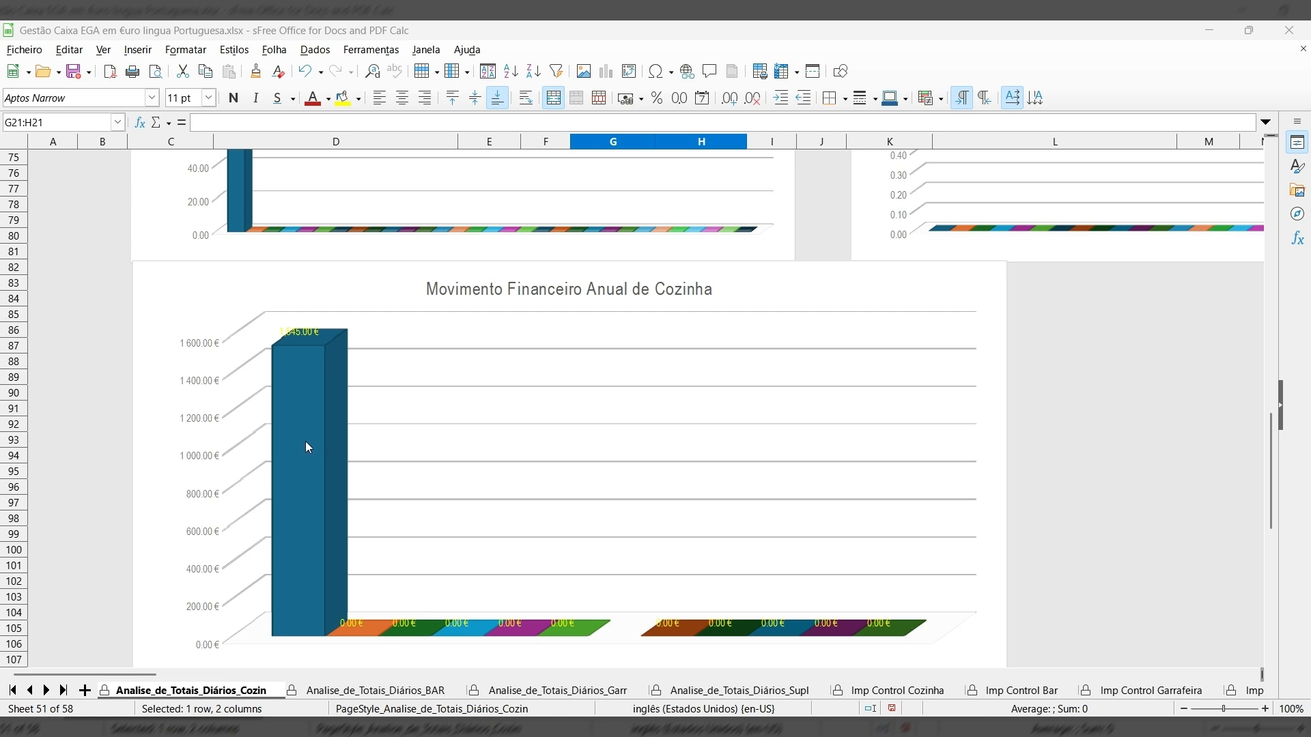
pyautogui.scroll(-8, 305, 447)
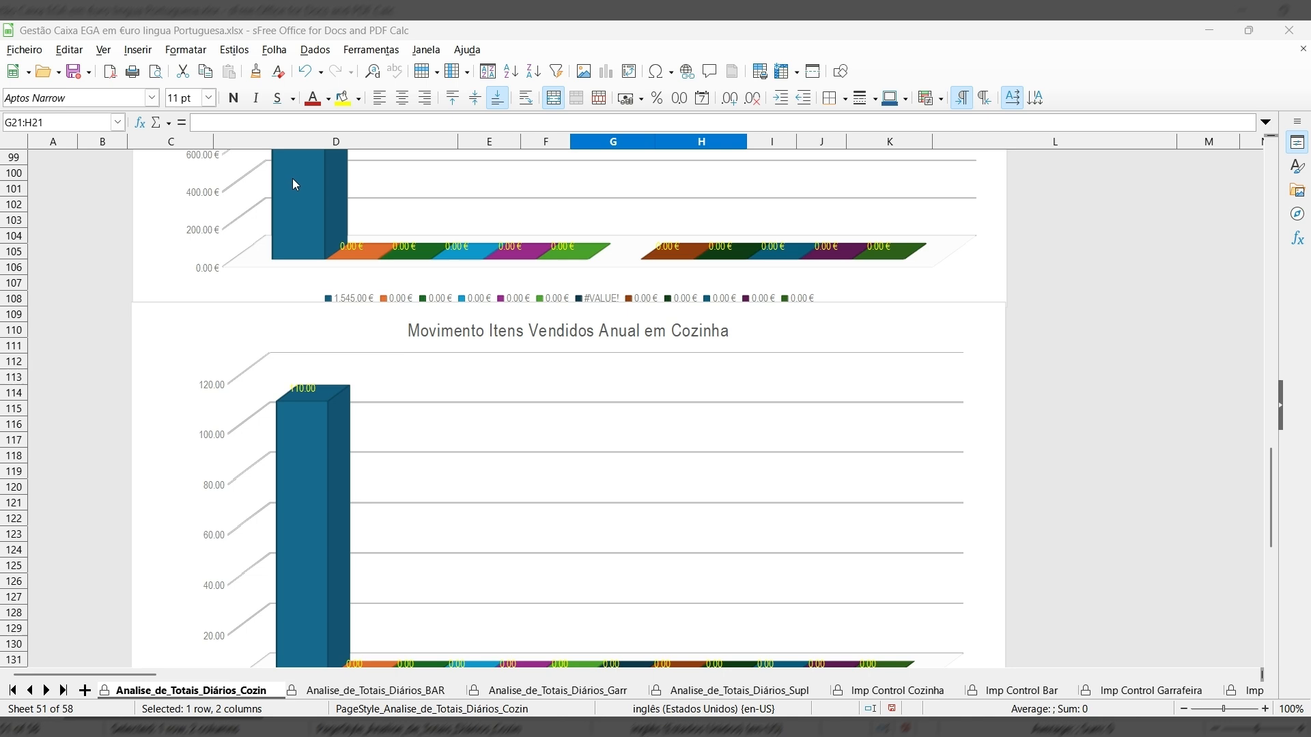
pyautogui.scroll(-4, 304, 497)
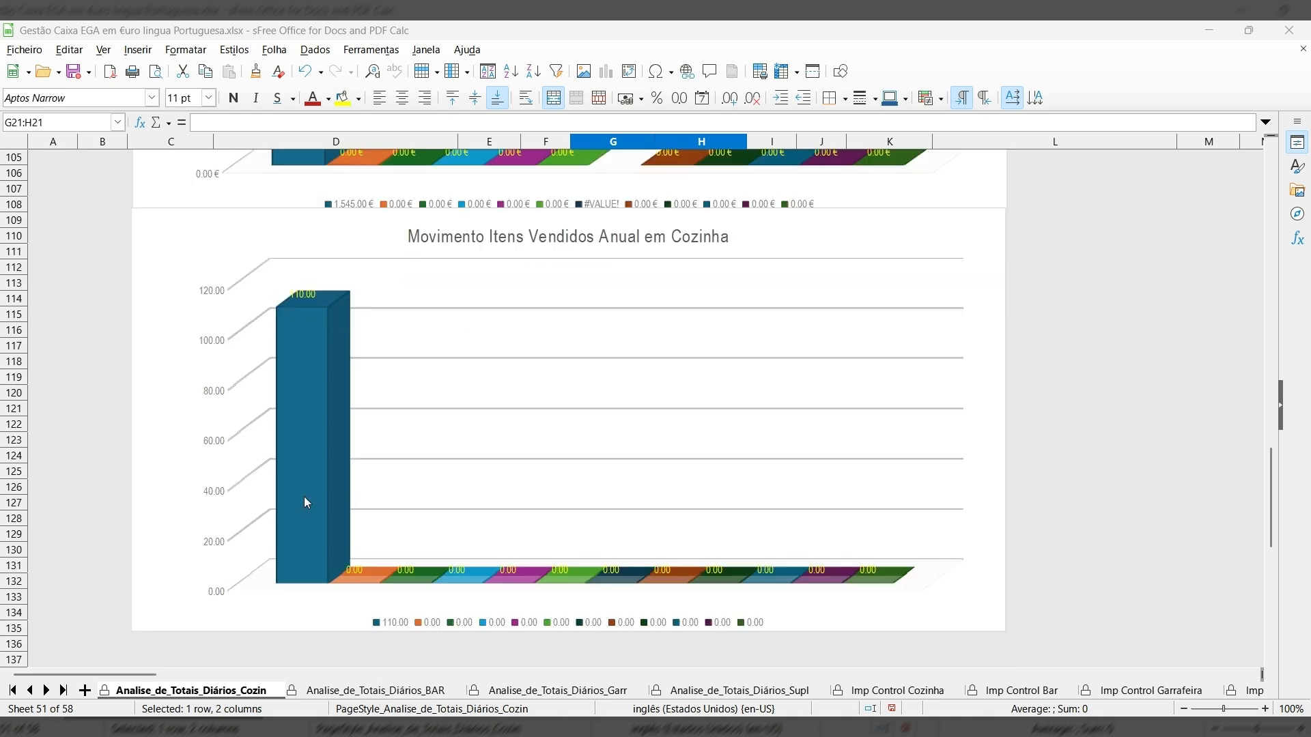
pyautogui.scroll(9, 301, 471)
pyautogui.scroll(1, 301, 461)
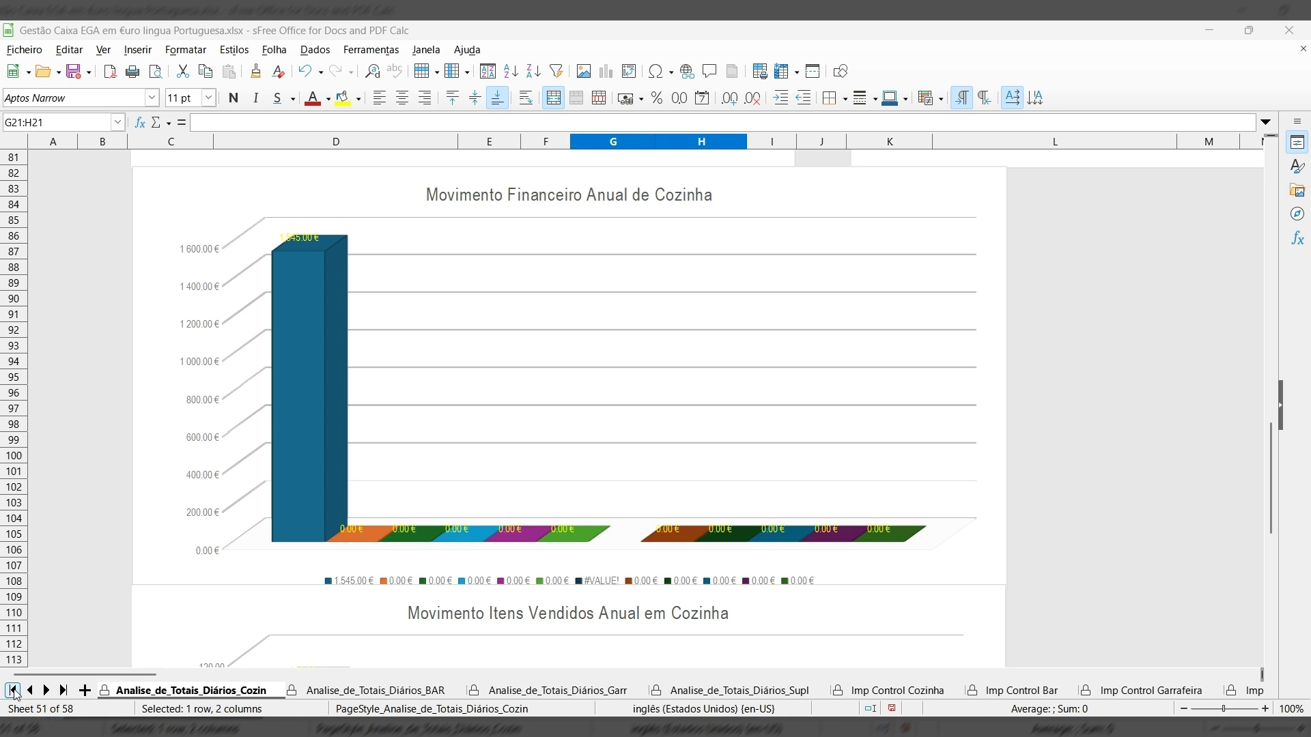
pyautogui.click(13, 691)
# Switch to Cozinha_Janeiro and scroll right to the empty 02 de Janeiro block.
pyautogui.click(248, 691)
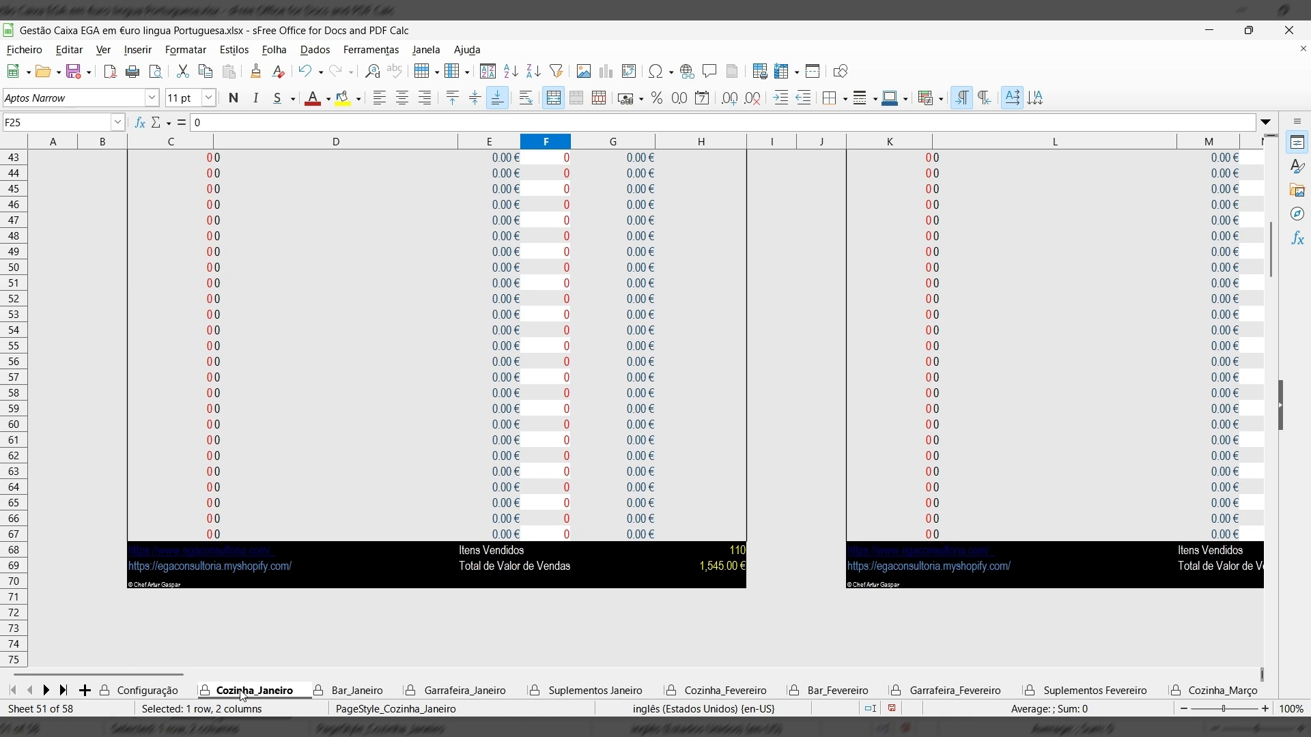
pyautogui.scroll(11, 719, 459)
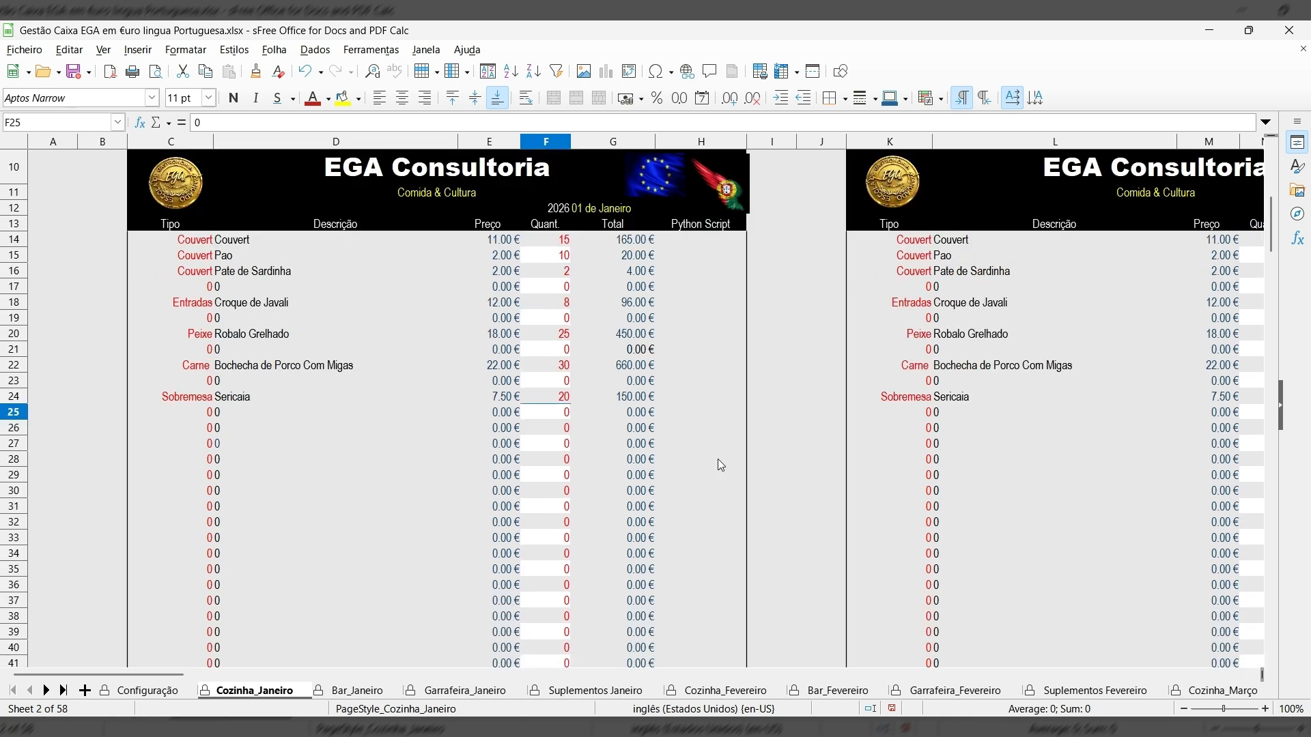
pyautogui.scroll(3, 719, 458)
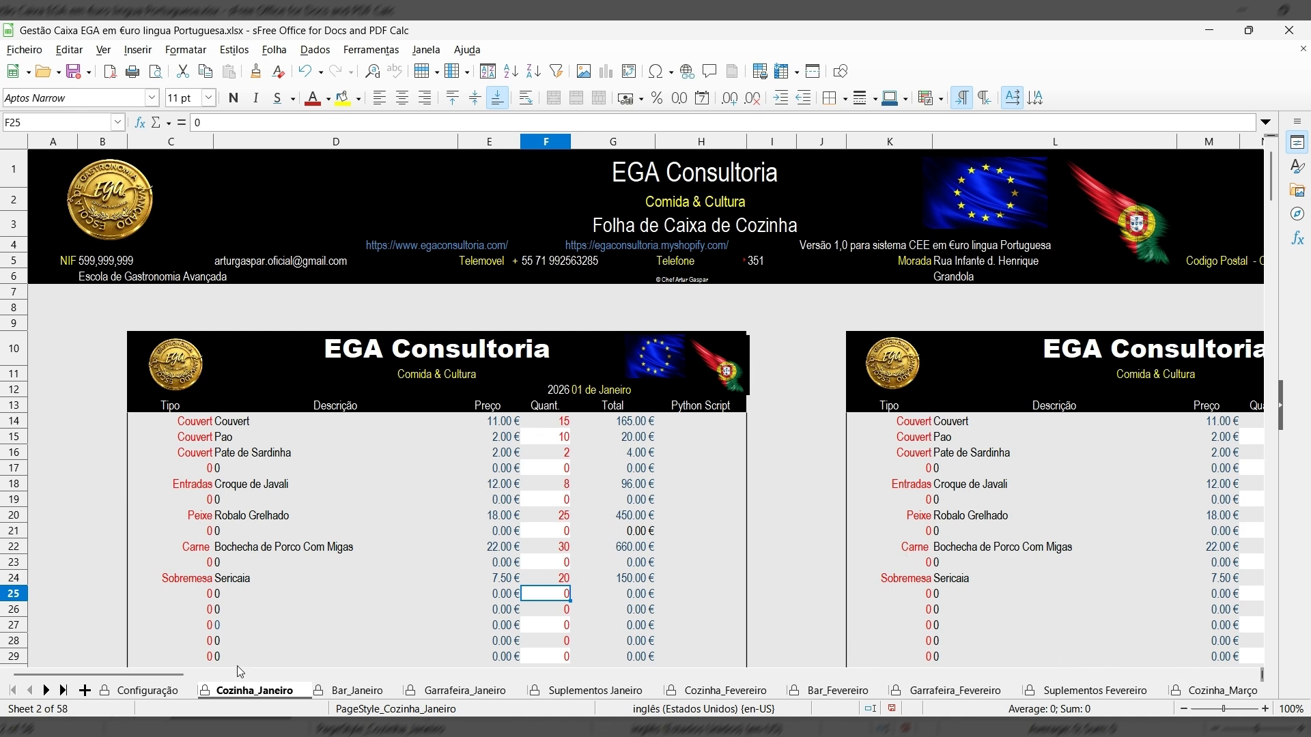
pyautogui.moveTo(143, 674); pyautogui.dragTo(234, 681)
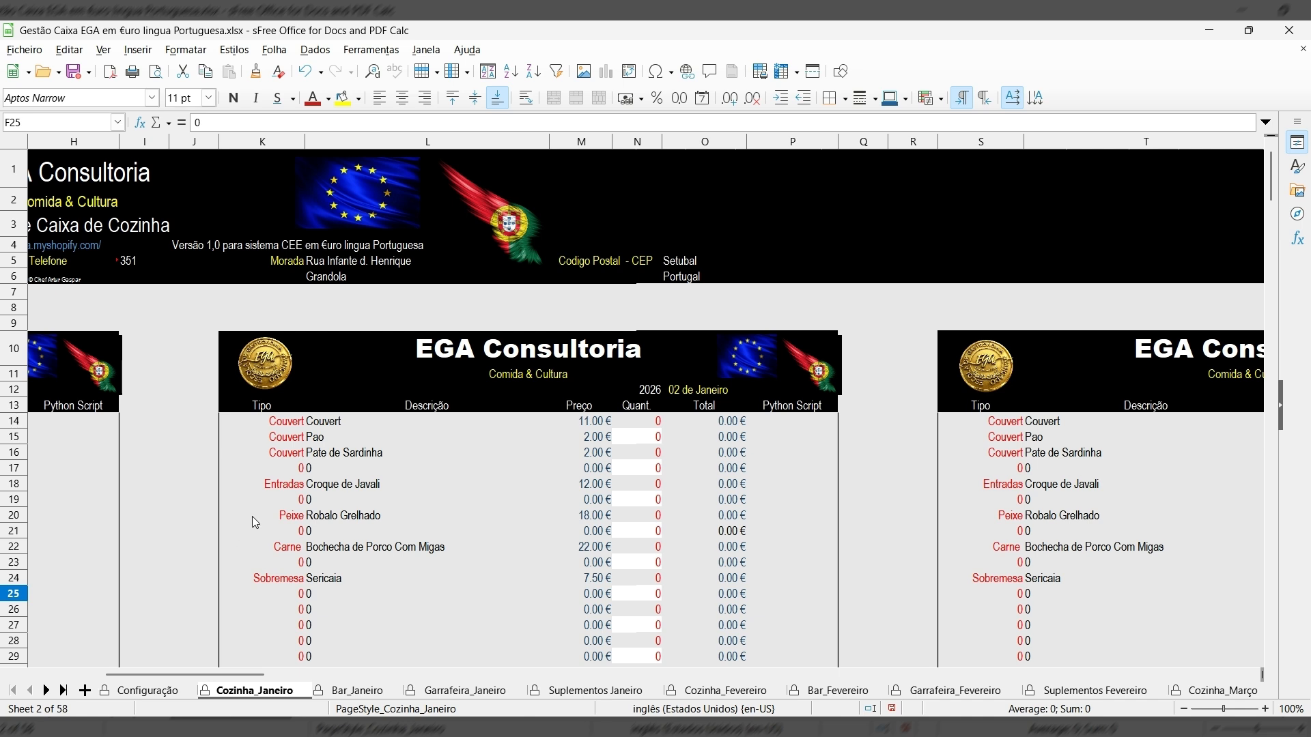
# Enter 2 January quantities: 5 Couvert, 3 Pão, 1 Paté de Sardinha.
pyautogui.click(652, 421)
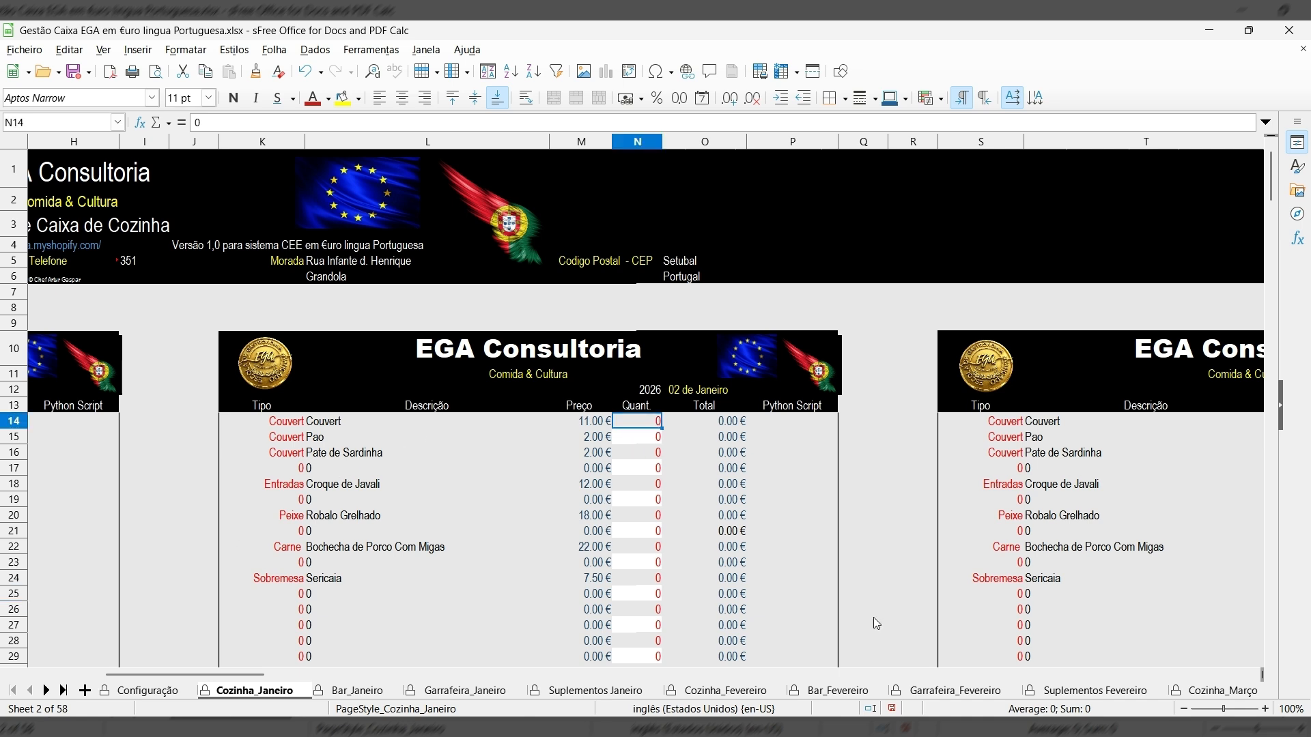
pyautogui.write('5')
pyautogui.press('Return')
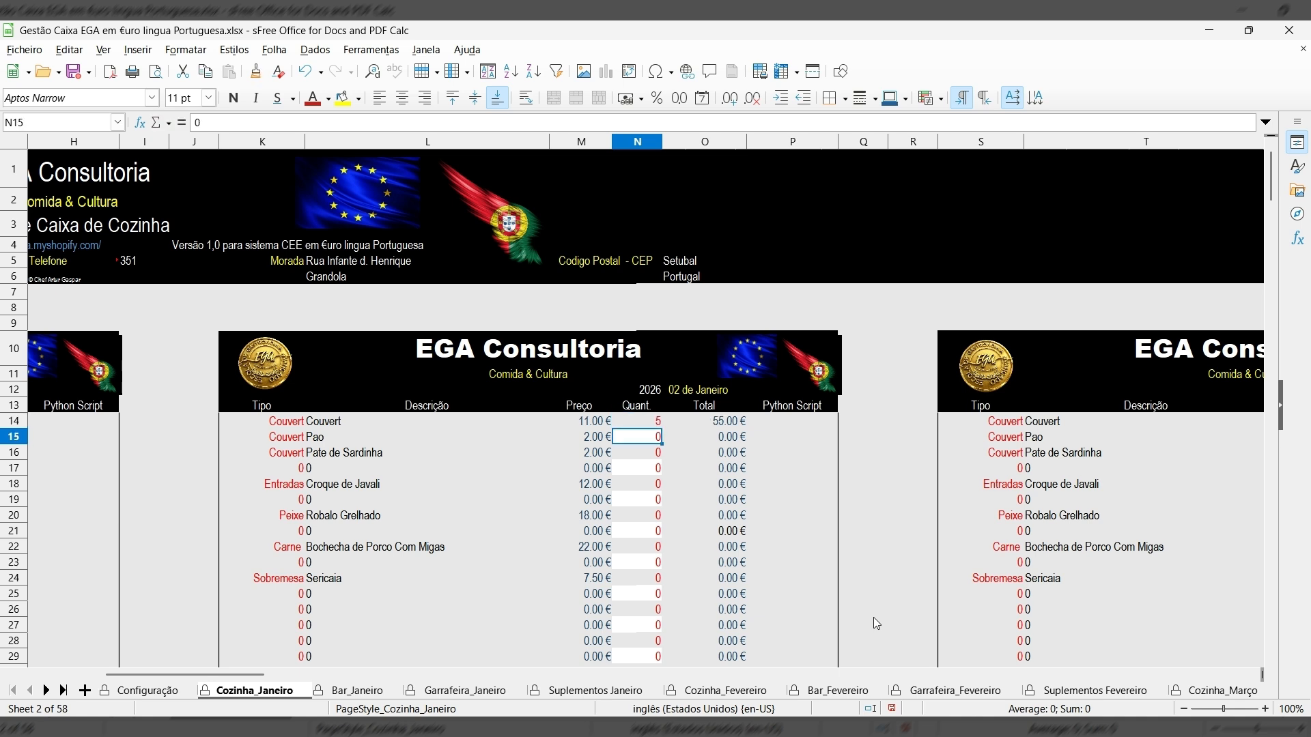
pyautogui.write('3')
pyautogui.press('Return')
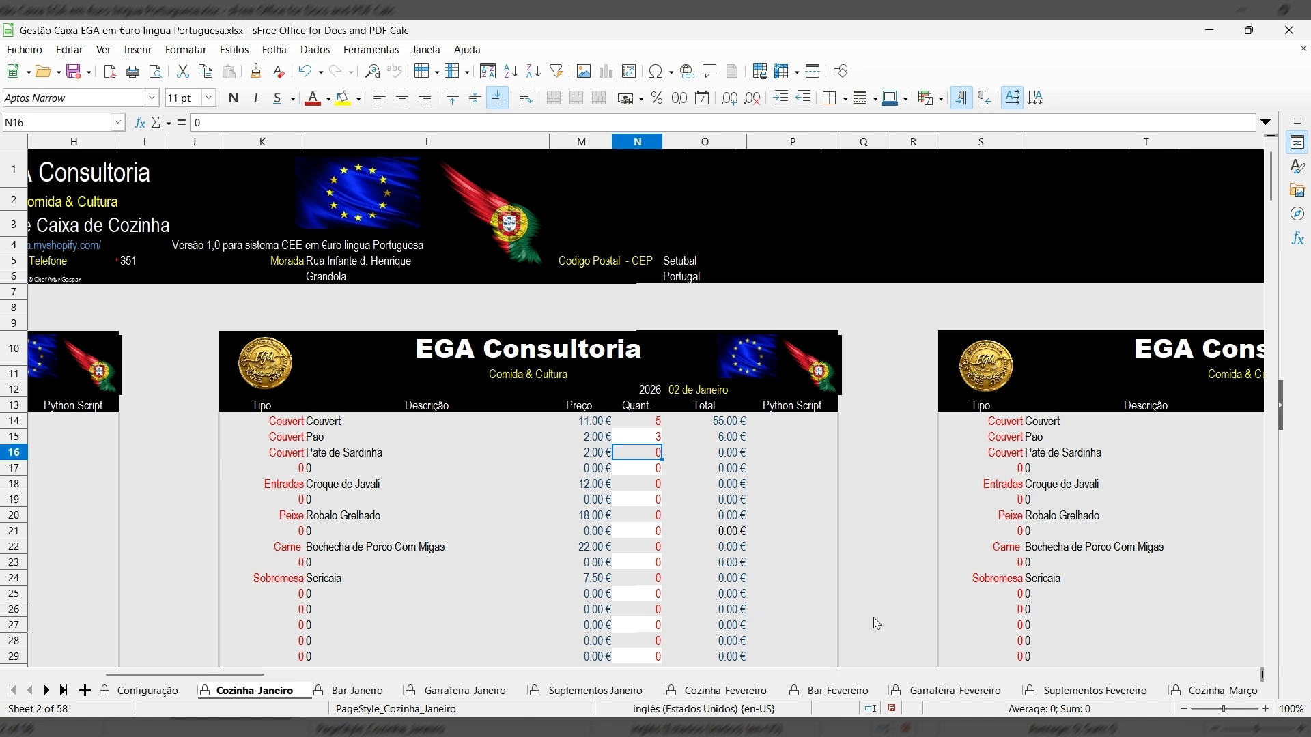
pyautogui.write('1')
pyautogui.press('Return')
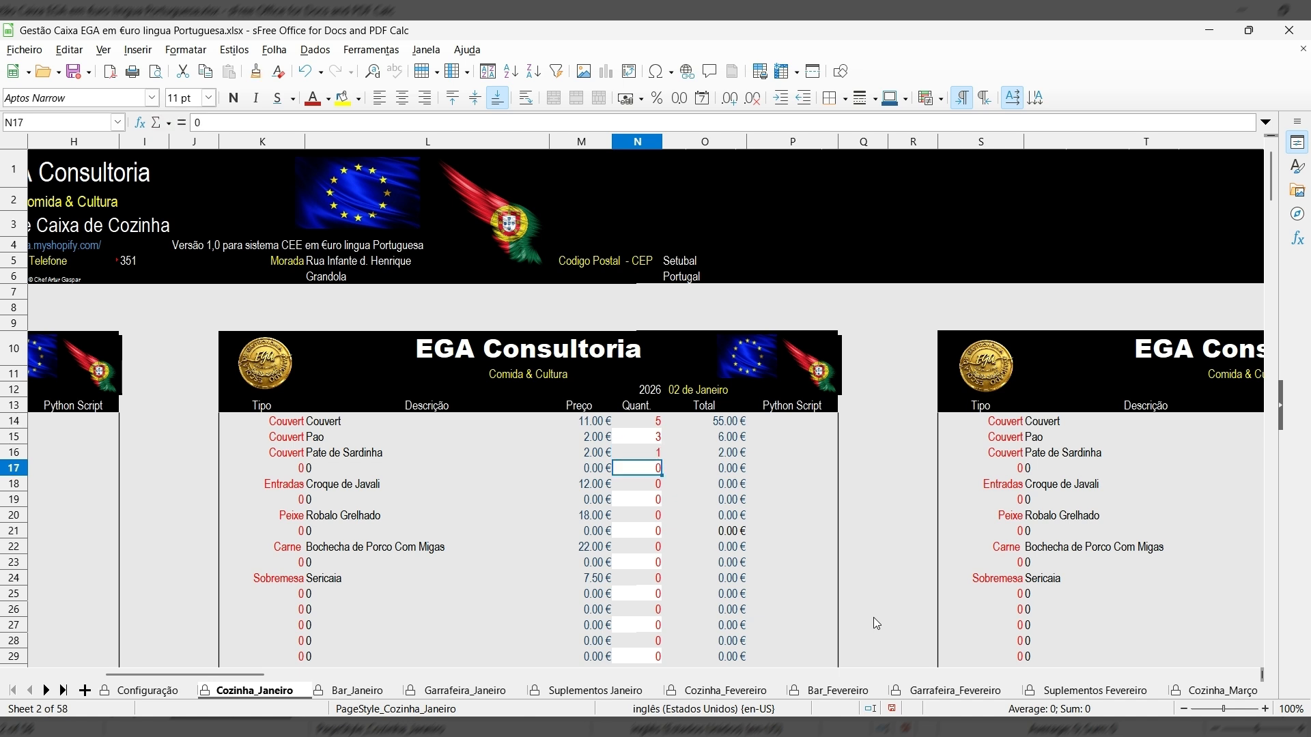
# Enter 10 Croque de Javali, 5 Robalo, 5 Bochecha and 10 Sericaia.
pyautogui.press('Return')
pyautogui.write('10')
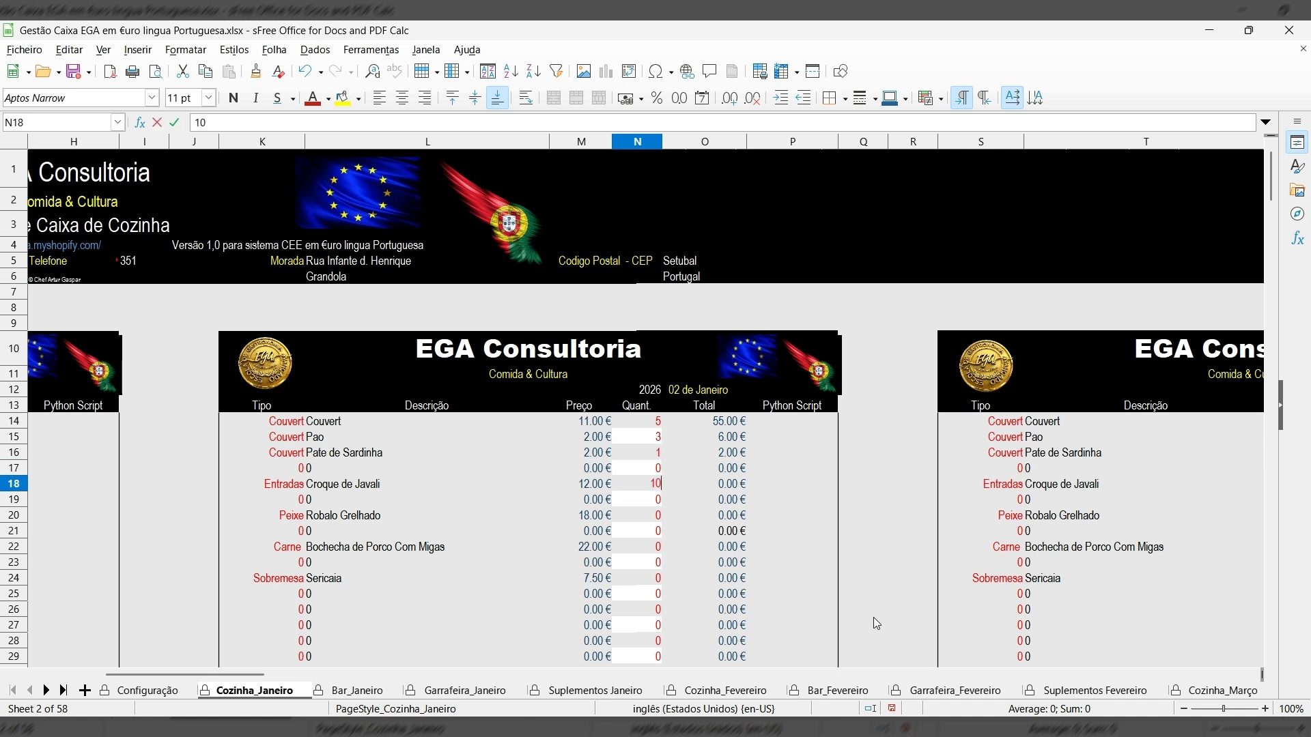
pyautogui.press('Return')
pyautogui.press('Return')
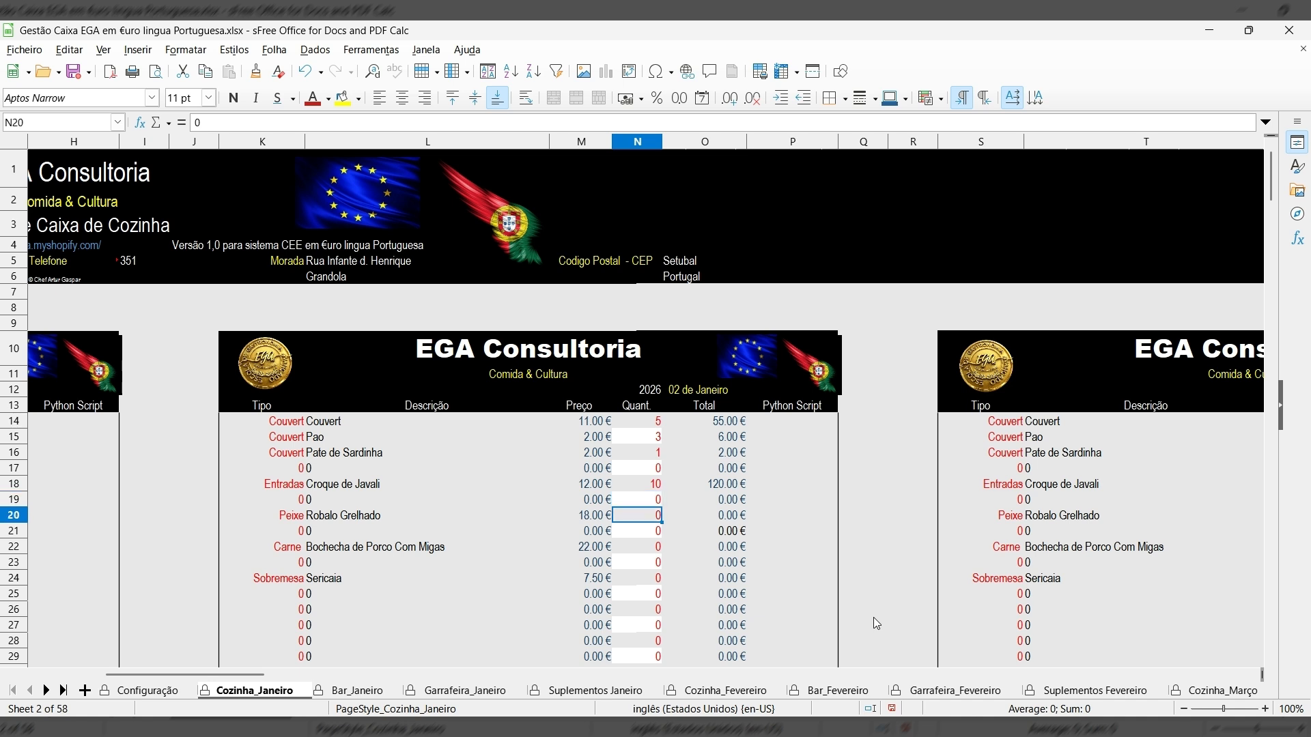
pyautogui.write('5')
pyautogui.press('Return')
pyautogui.press('Return')
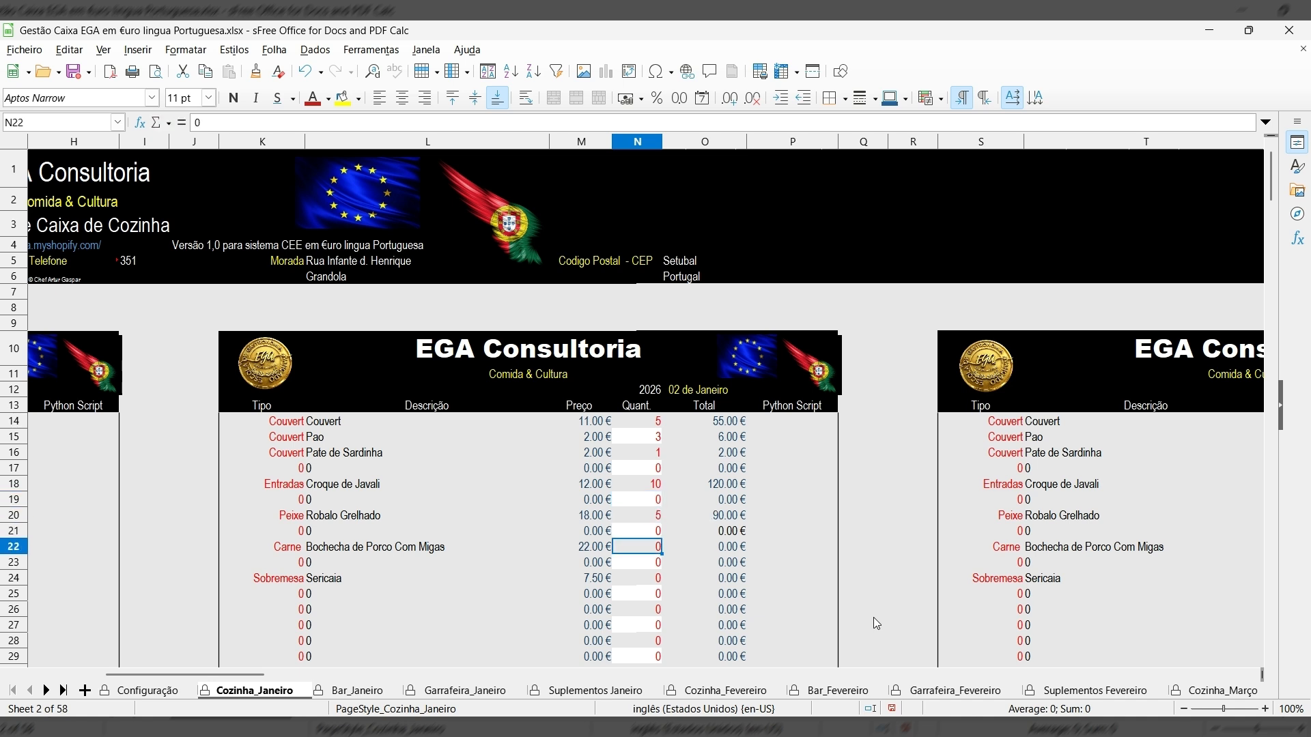
pyautogui.press('BackSpace')
pyautogui.write('5')
pyautogui.press('Return')
pyautogui.press('Return')
pyautogui.write('10')
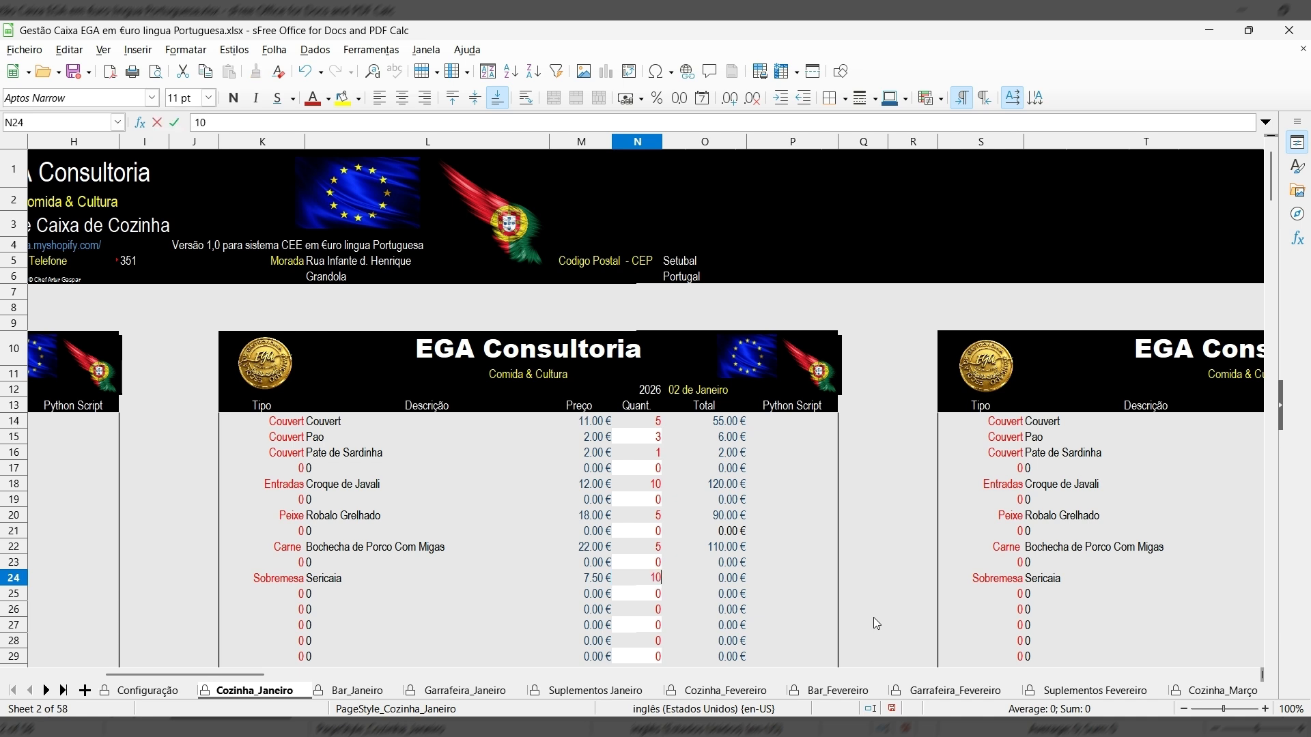
pyautogui.press('Return')
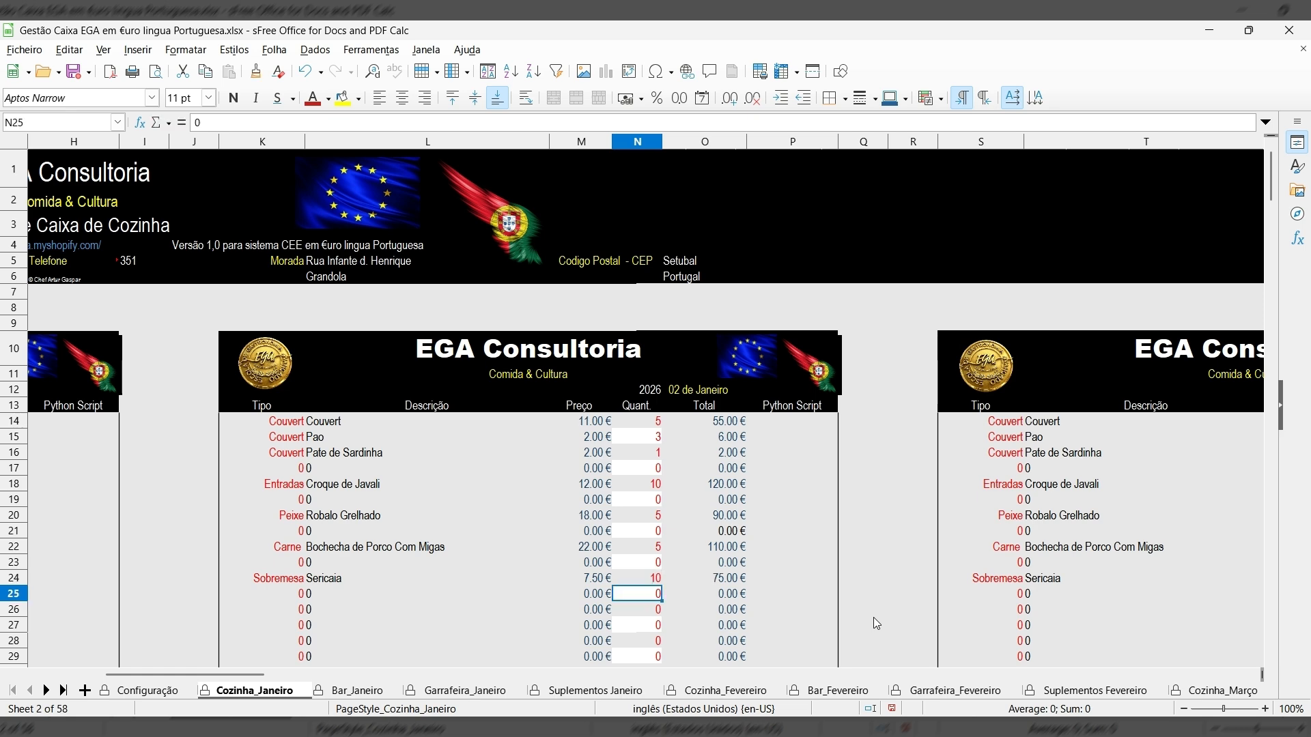
pyautogui.scroll(-3, 799, 528)
pyautogui.scroll(-15, 803, 534)
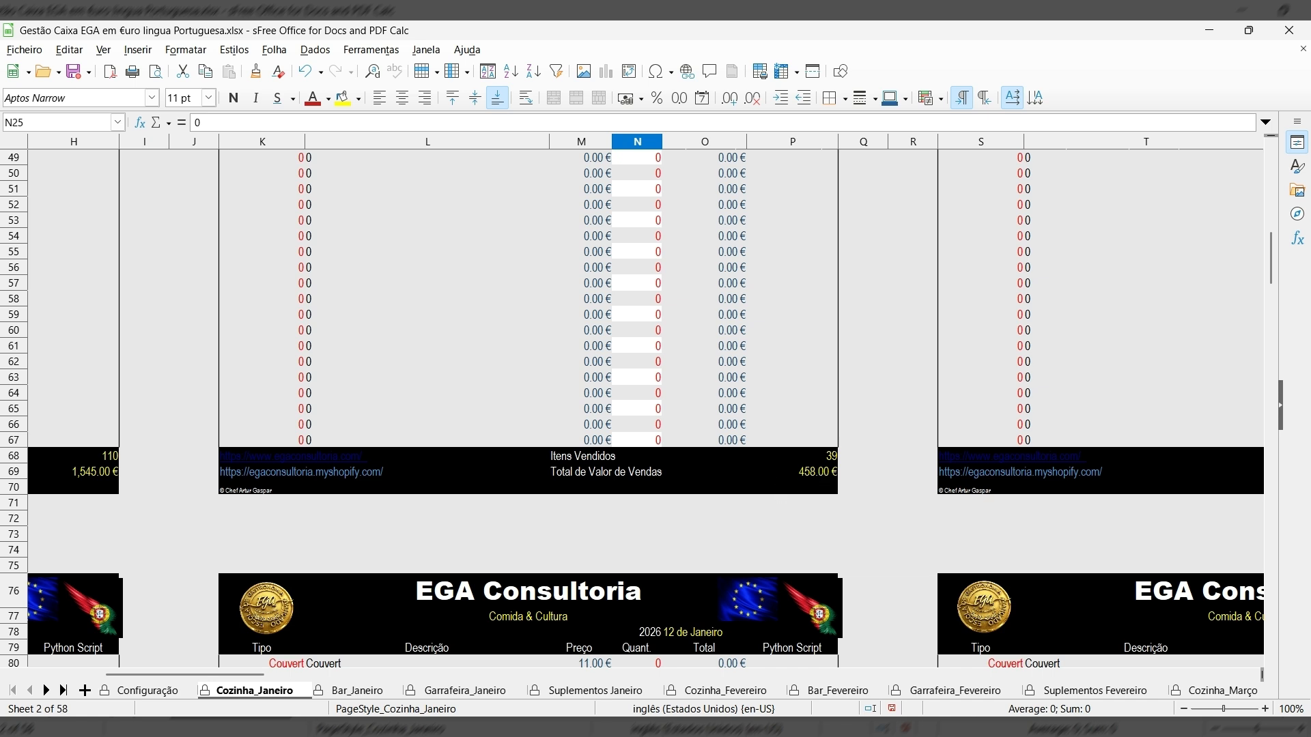
# Review the Cozinha analysis totals (2,003.00 €, 149 items) and charts, then open the BAR analysis.
pyautogui.click(68, 693)
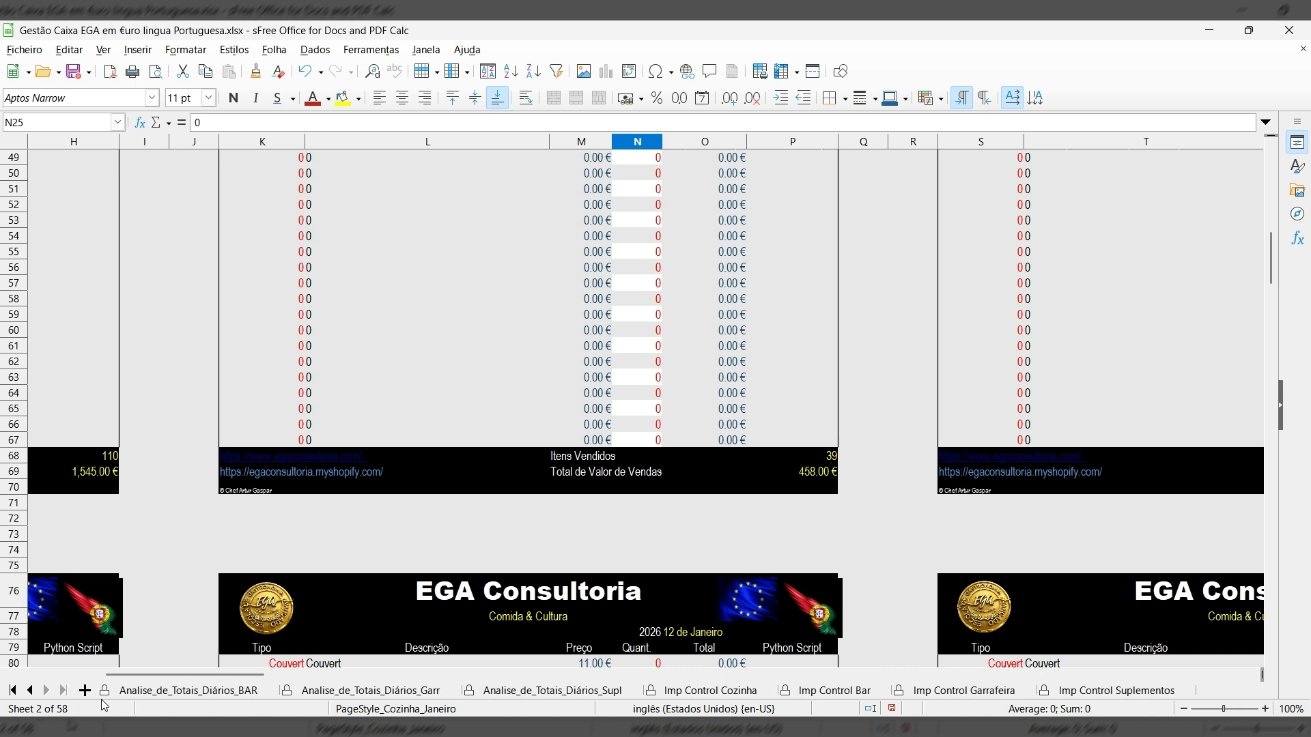
pyautogui.click(29, 691)
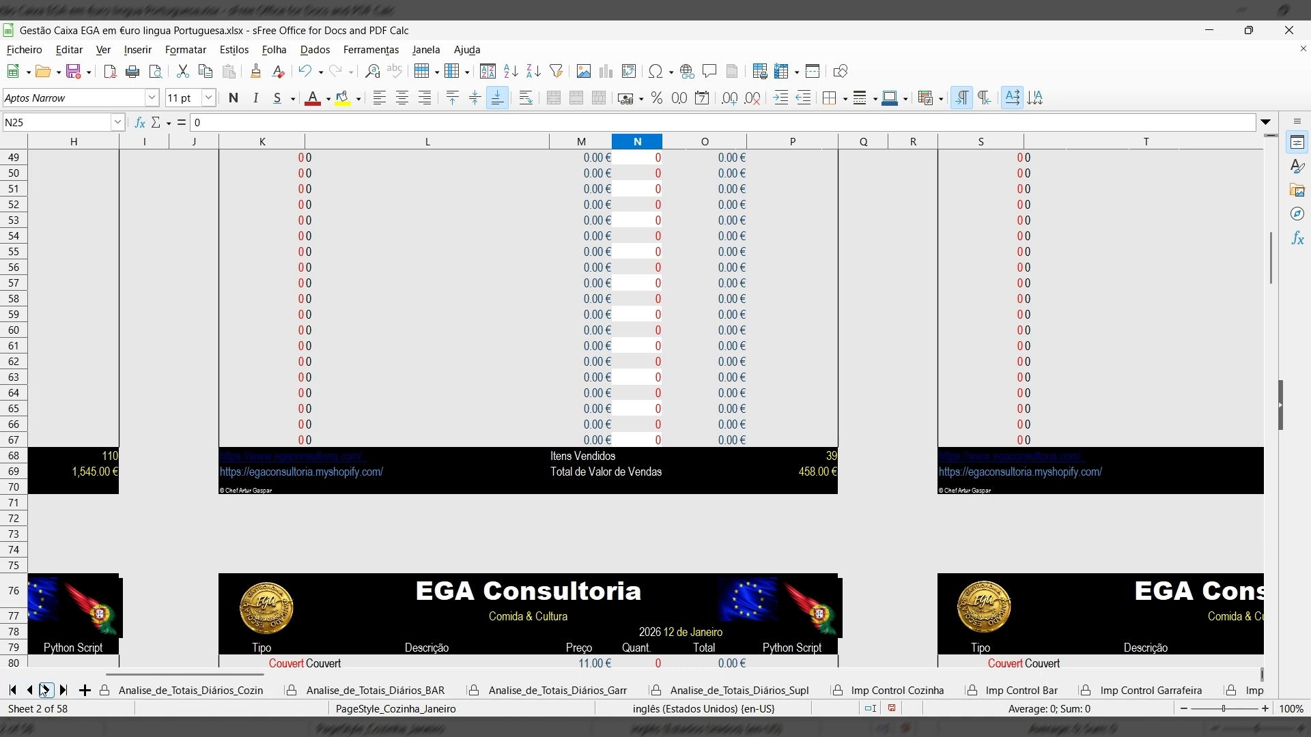
pyautogui.click(173, 691)
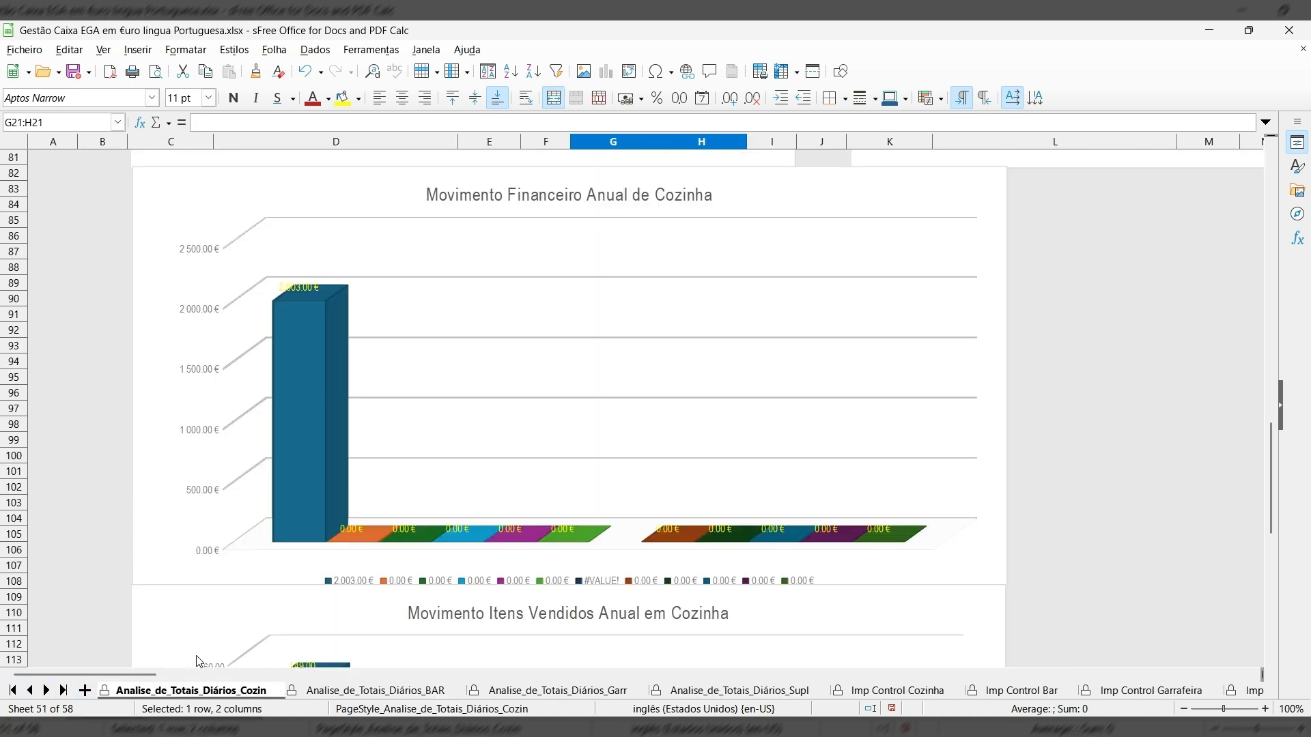
pyautogui.scroll(8, 276, 611)
pyautogui.scroll(6, 276, 599)
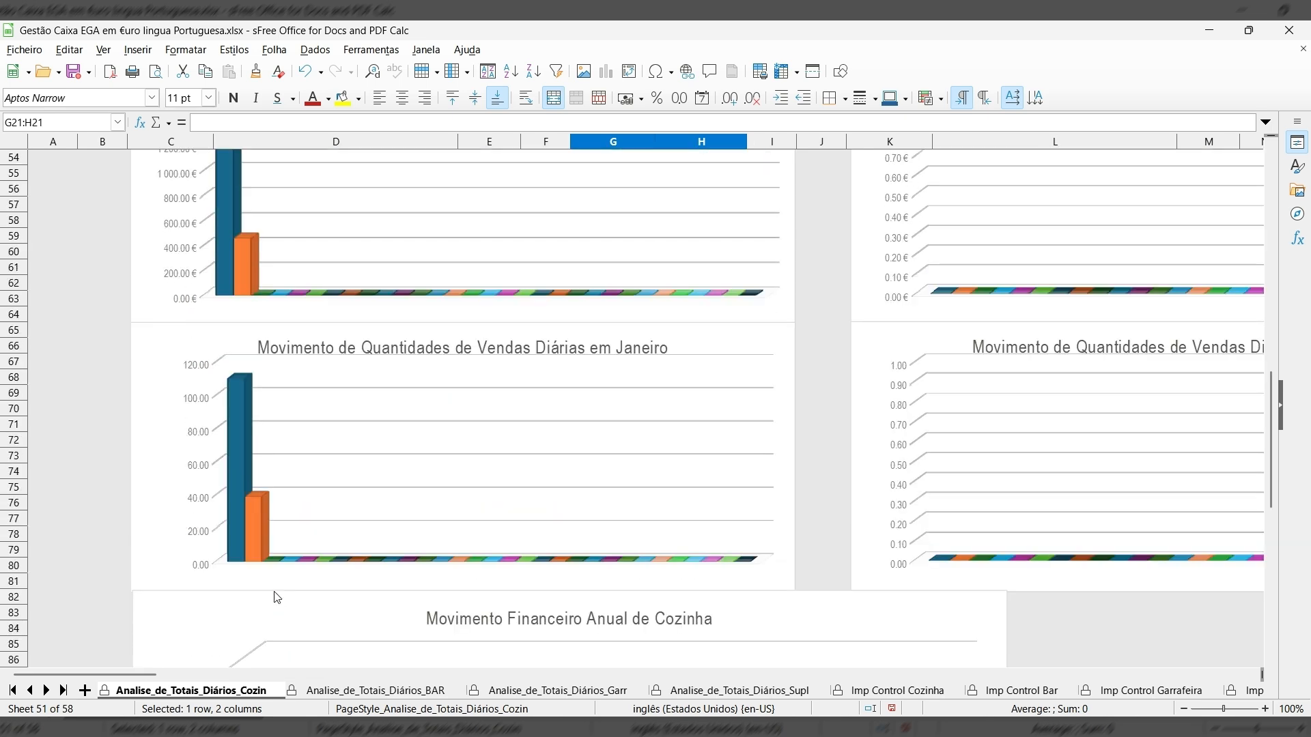
pyautogui.scroll(11, 277, 598)
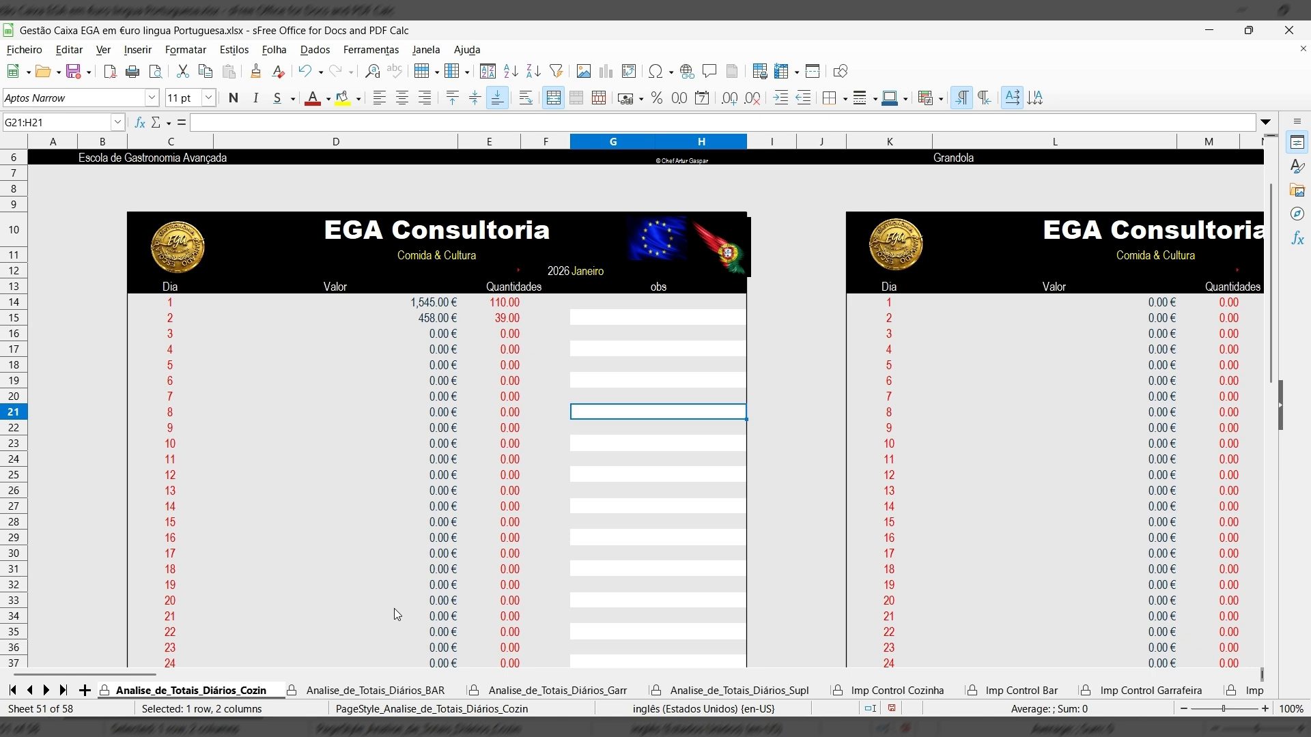
pyautogui.scroll(-6, 393, 609)
pyautogui.scroll(-4, 318, 621)
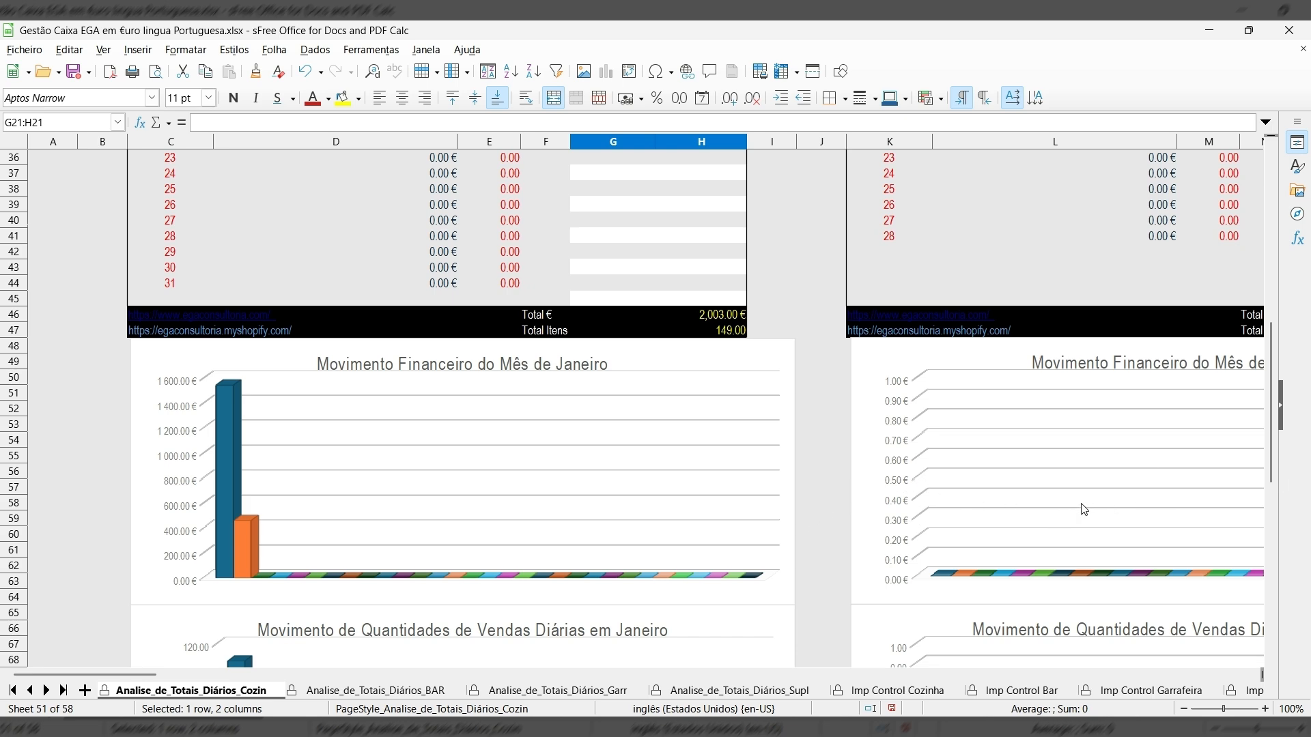
pyautogui.scroll(-1, 654, 632)
pyautogui.scroll(-13, 653, 631)
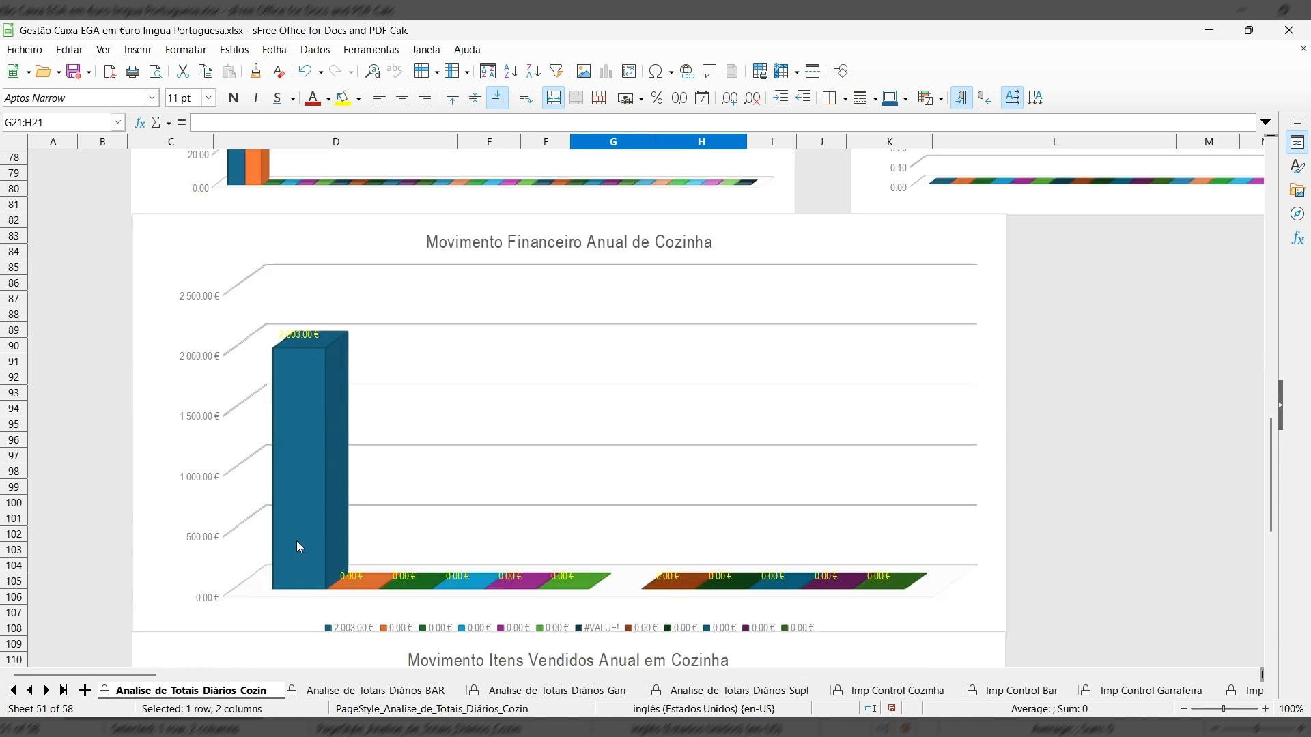
pyautogui.scroll(8, 308, 375)
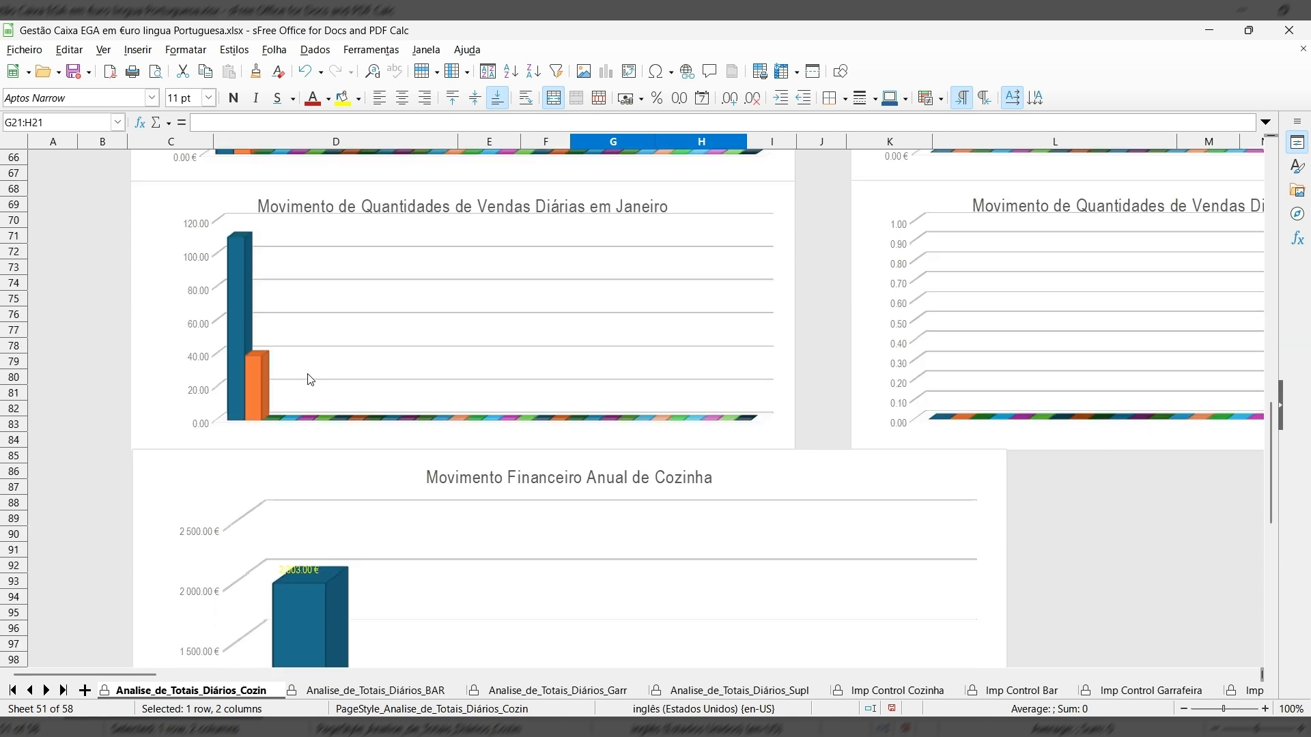
pyautogui.scroll(5, 309, 372)
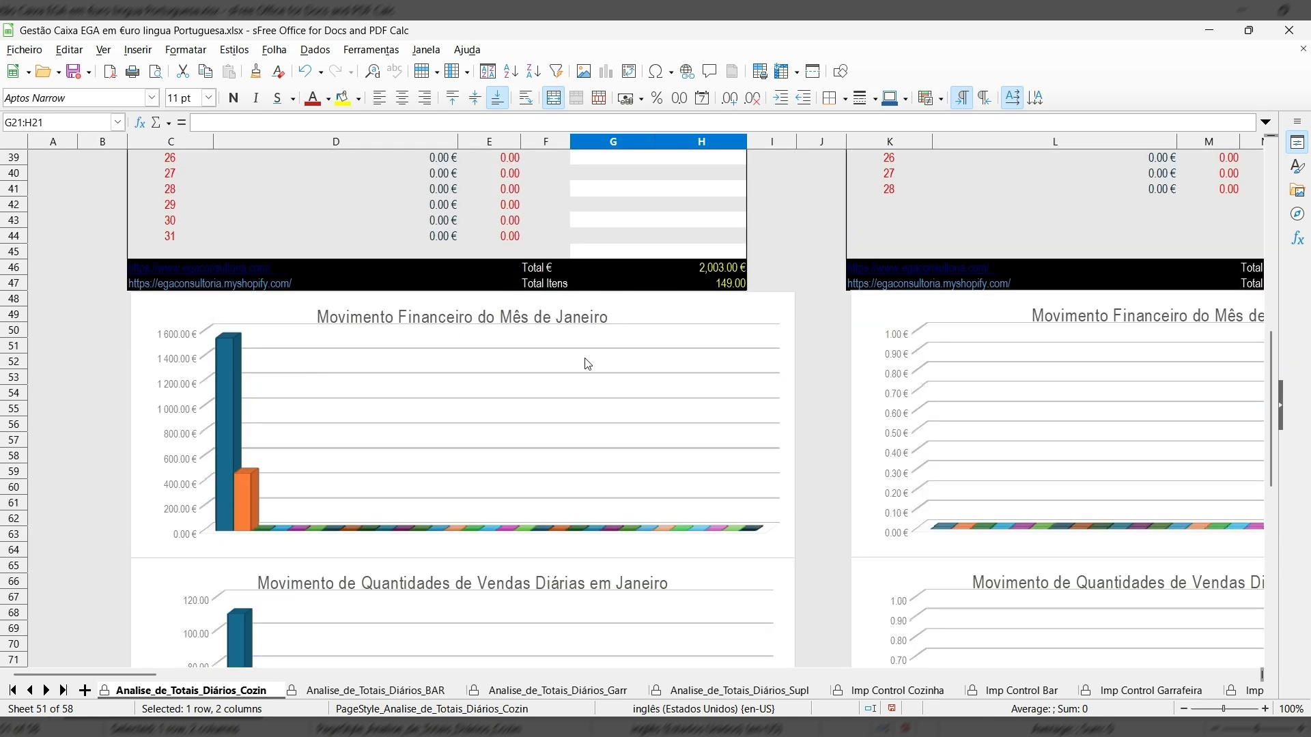
pyautogui.scroll(-9, 546, 433)
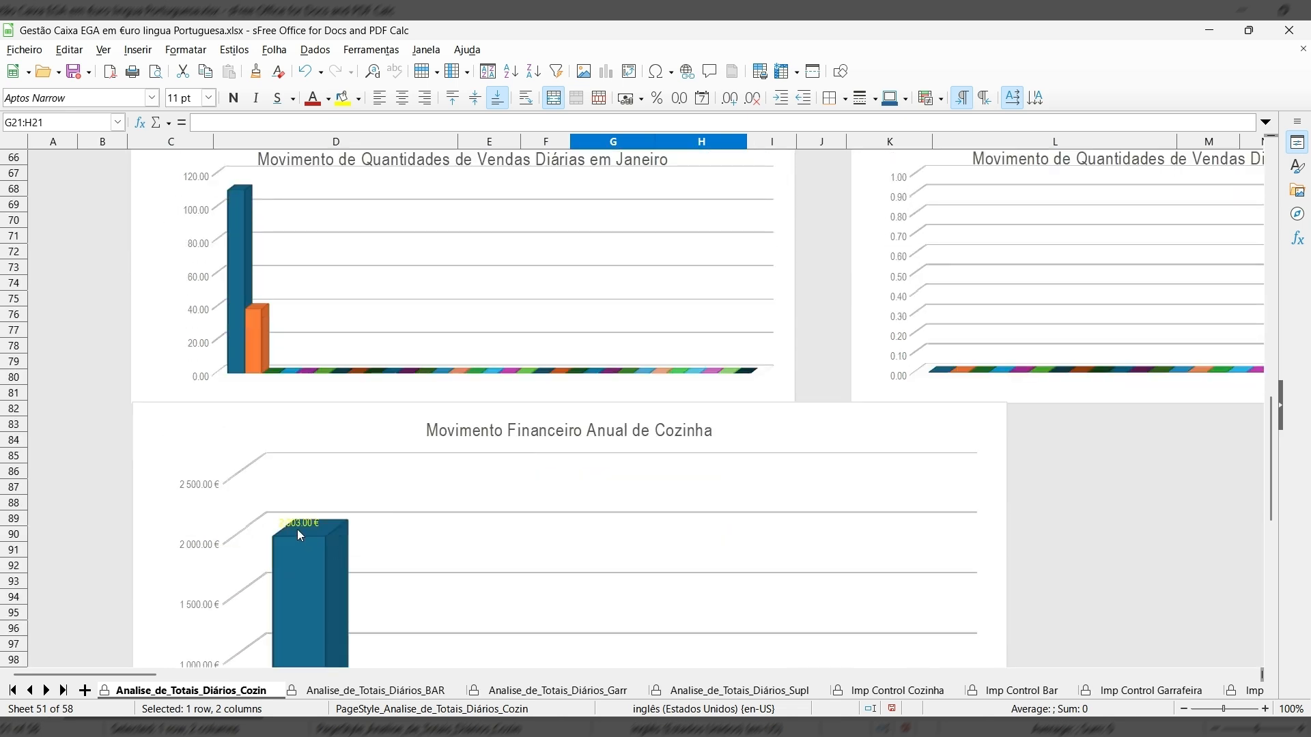
pyautogui.scroll(-5, 298, 536)
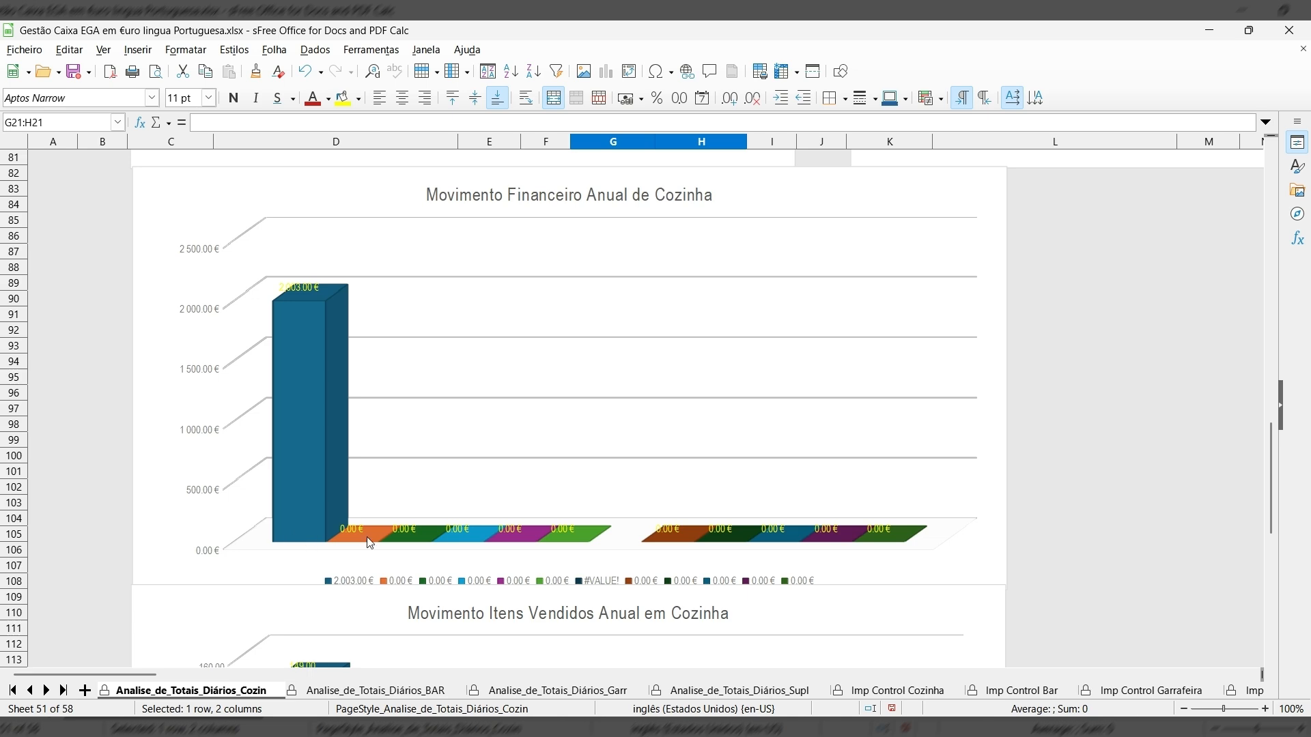
pyautogui.click(372, 692)
# Look over the Garrafeira, Suplementos and import control sheets, then return to Cozinha_Janeiro.
pyautogui.click(530, 692)
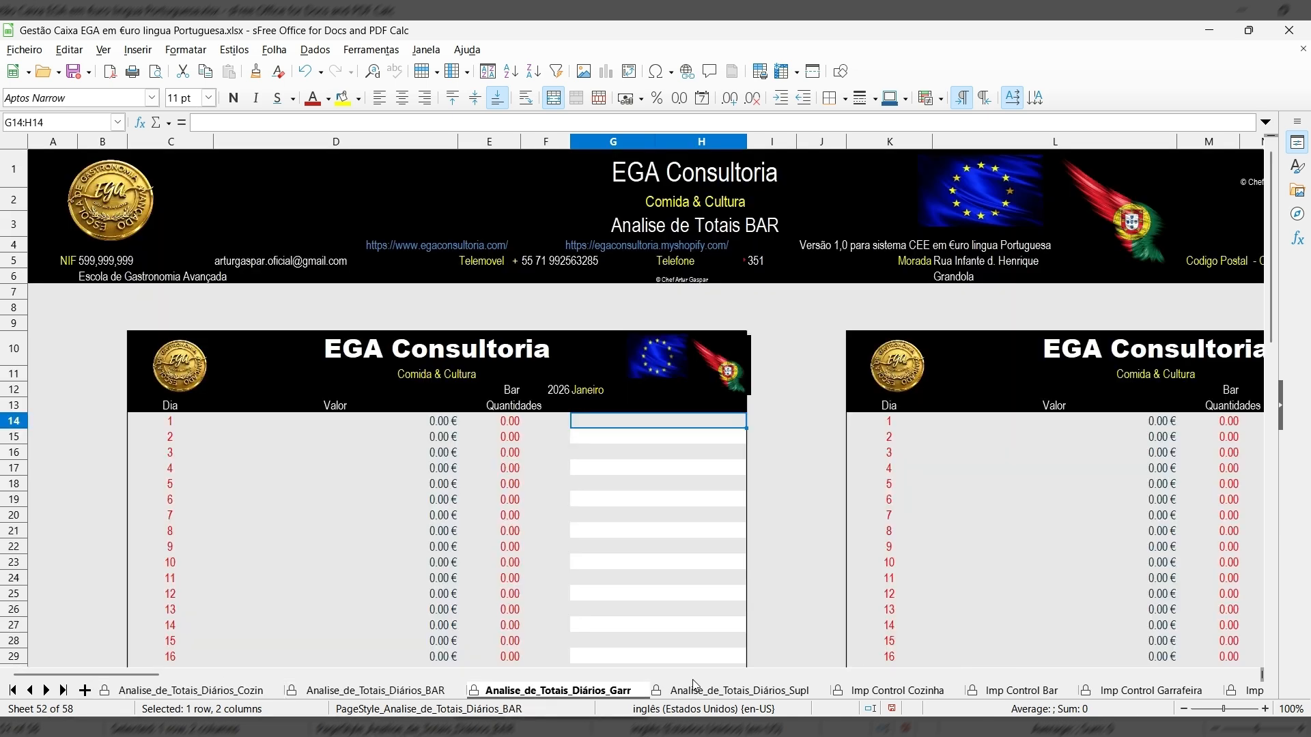
pyautogui.click(726, 692)
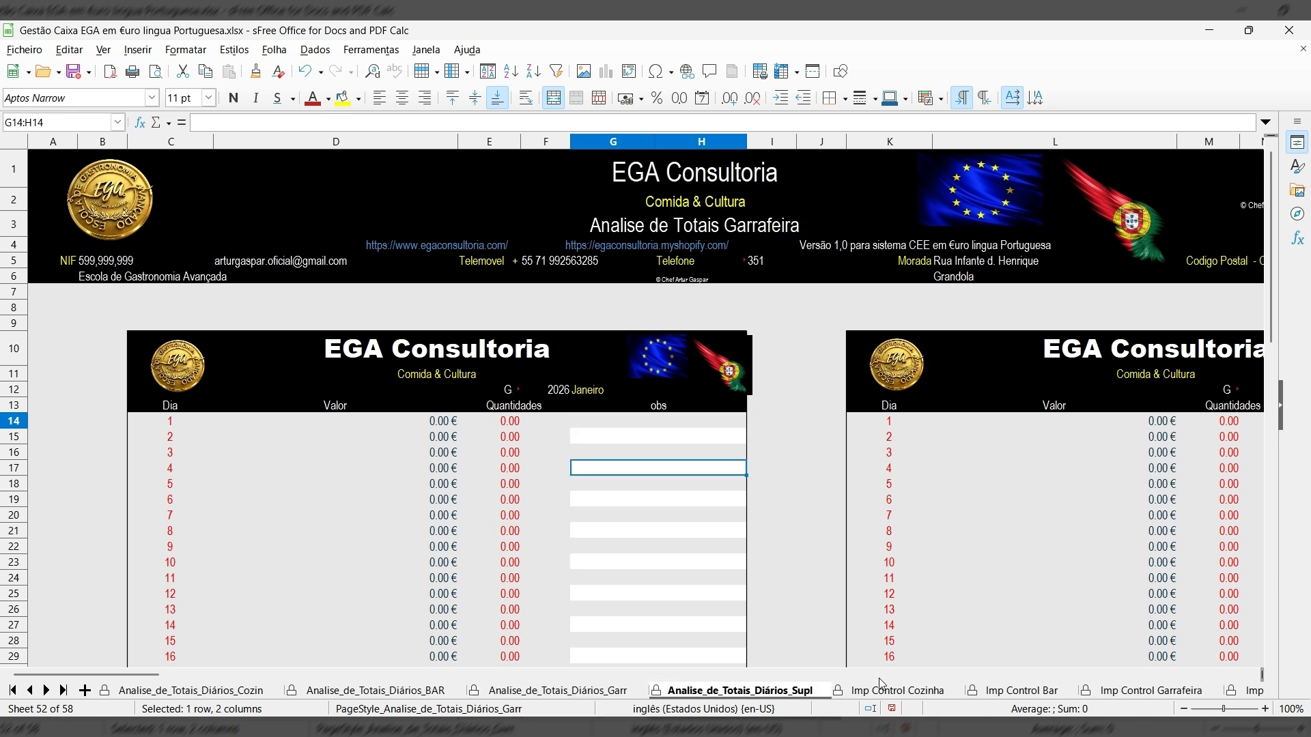
pyautogui.click(901, 691)
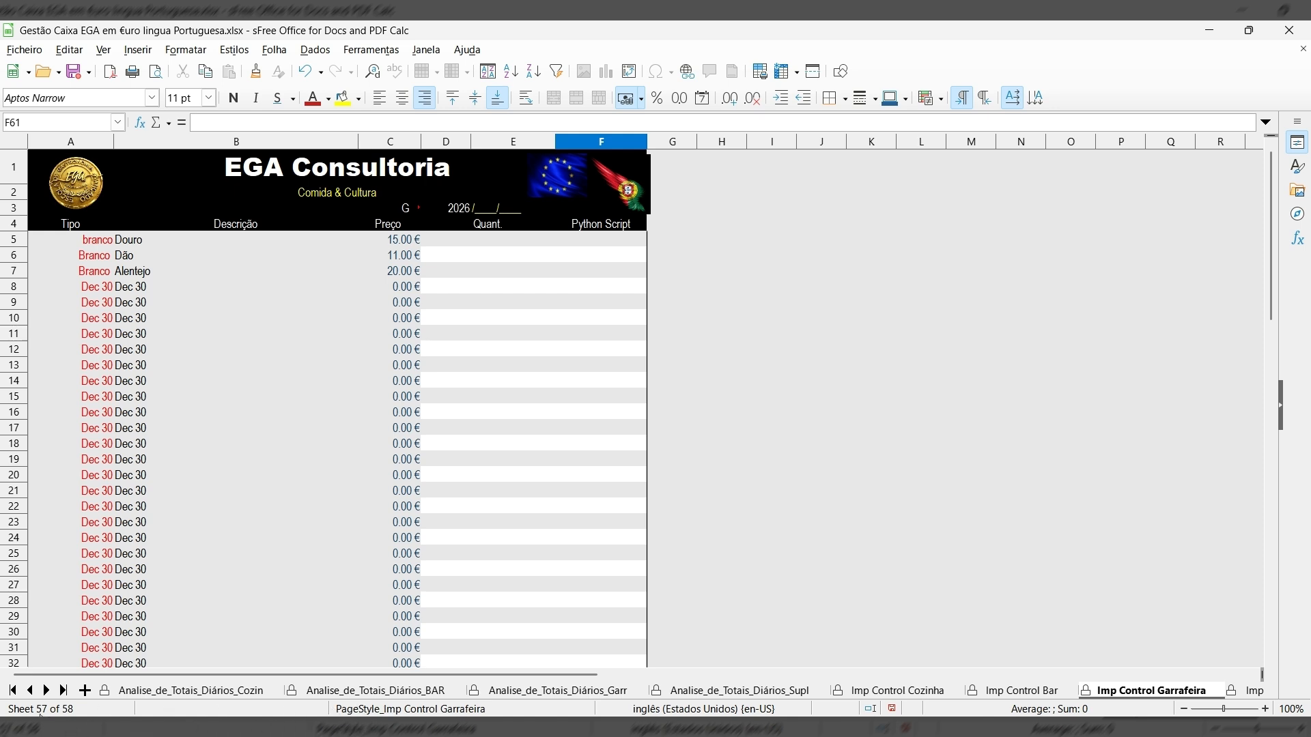
pyautogui.click(12, 690)
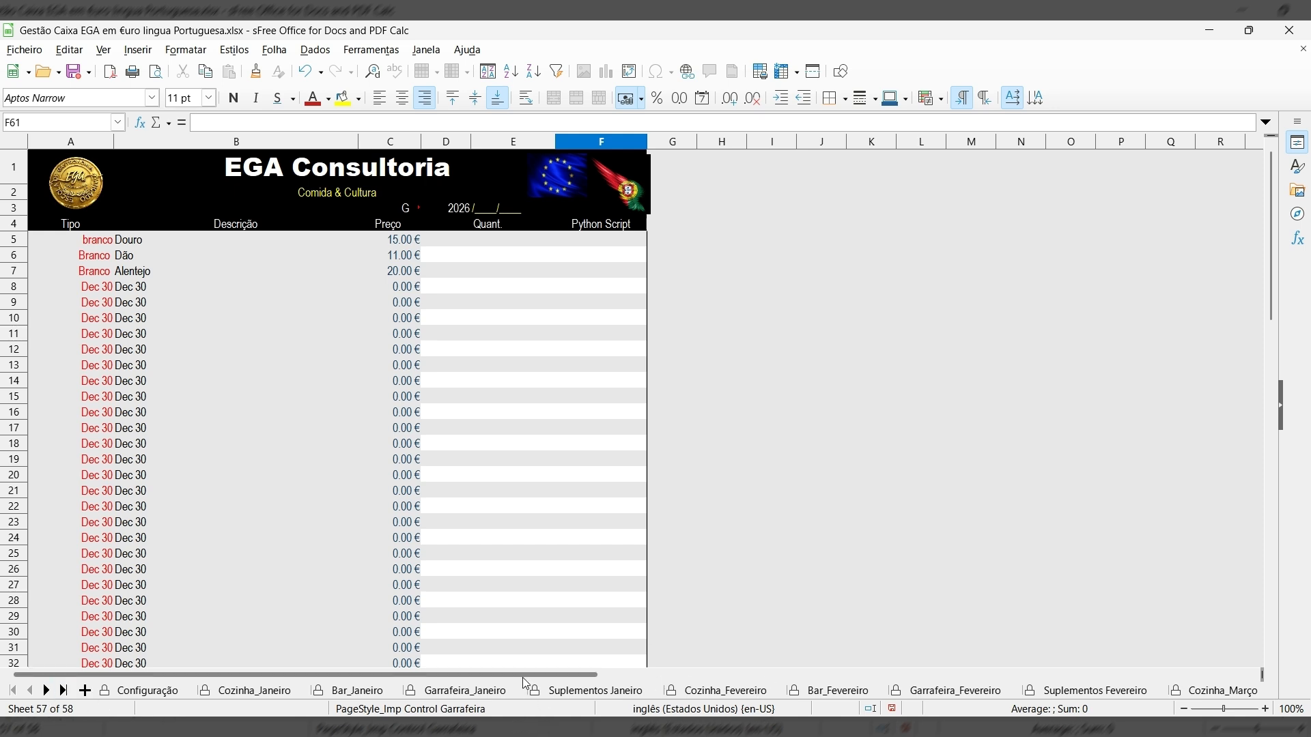
pyautogui.click(254, 690)
pyautogui.scroll(15, 355, 557)
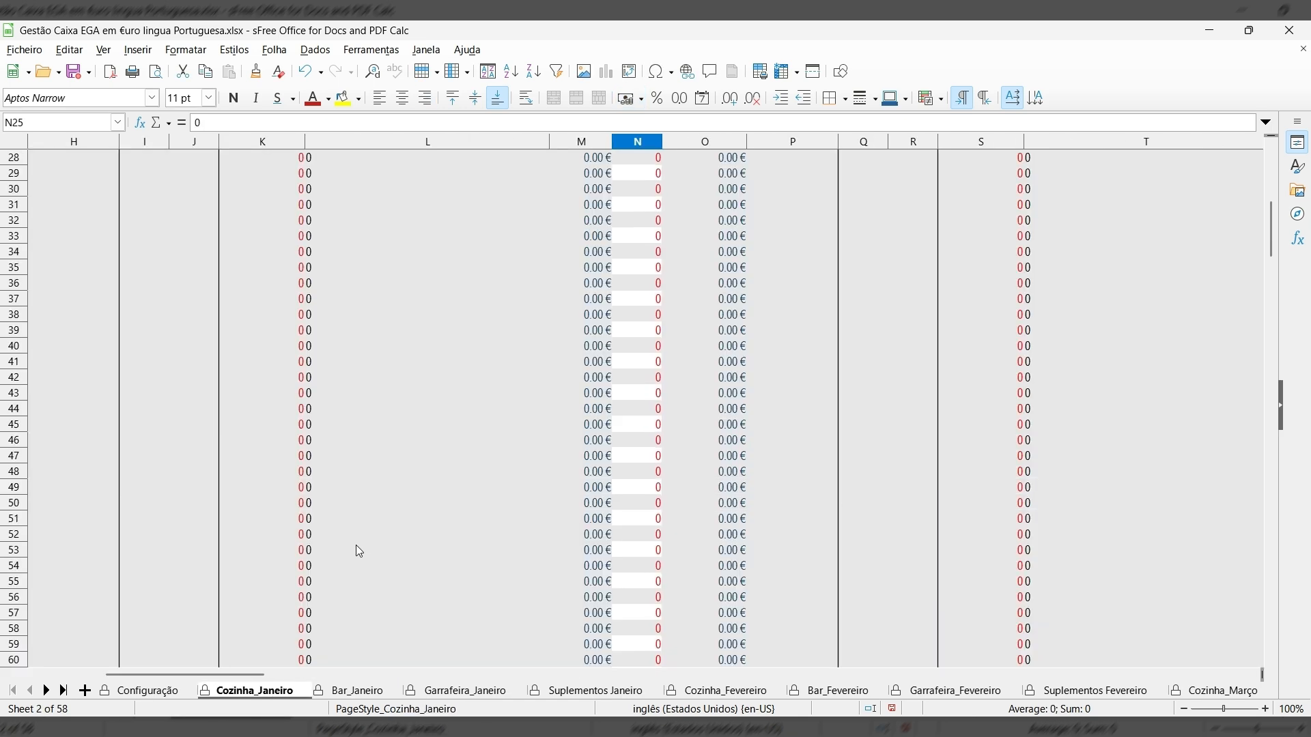